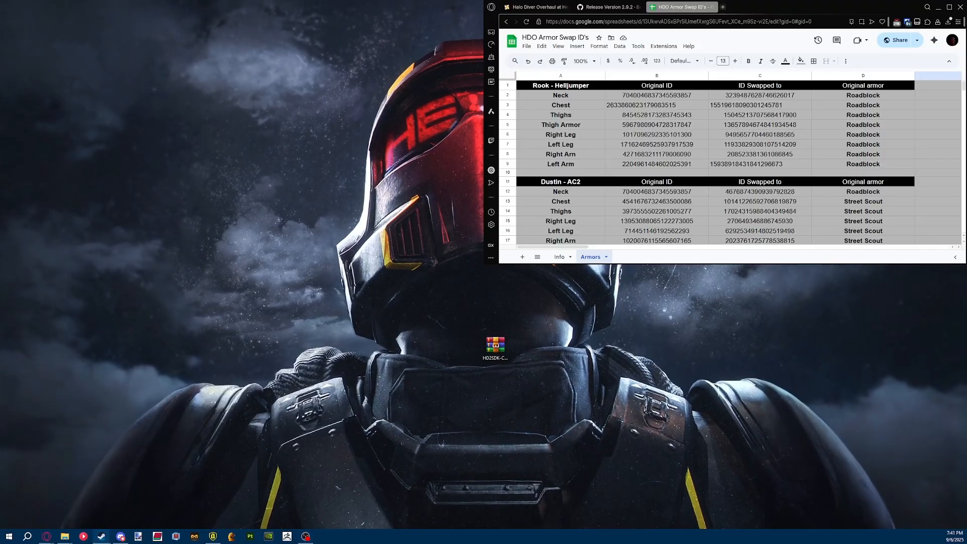
Check the beta version options in Blender's Steam library properties, close them, and launch Blender v4.0.
left_click(101, 536)
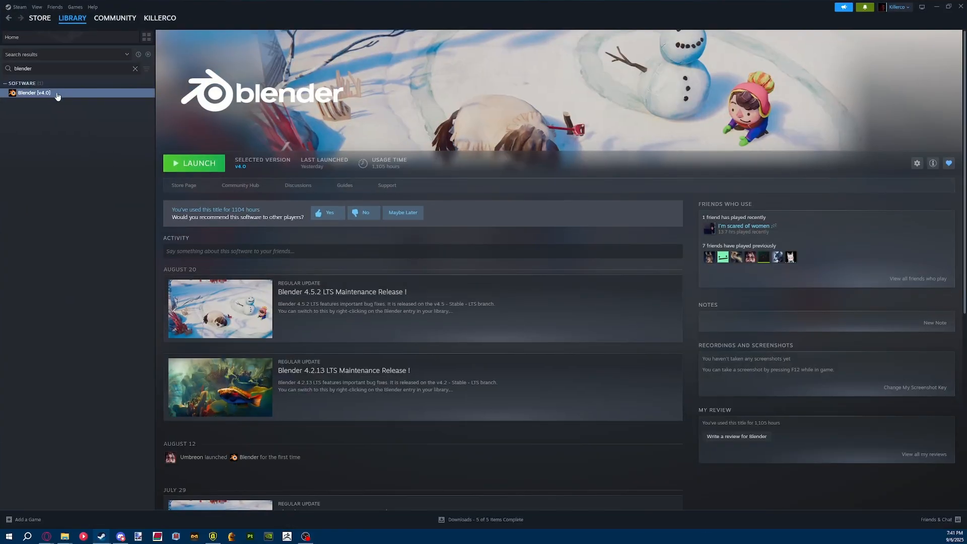
right_click(47, 95)
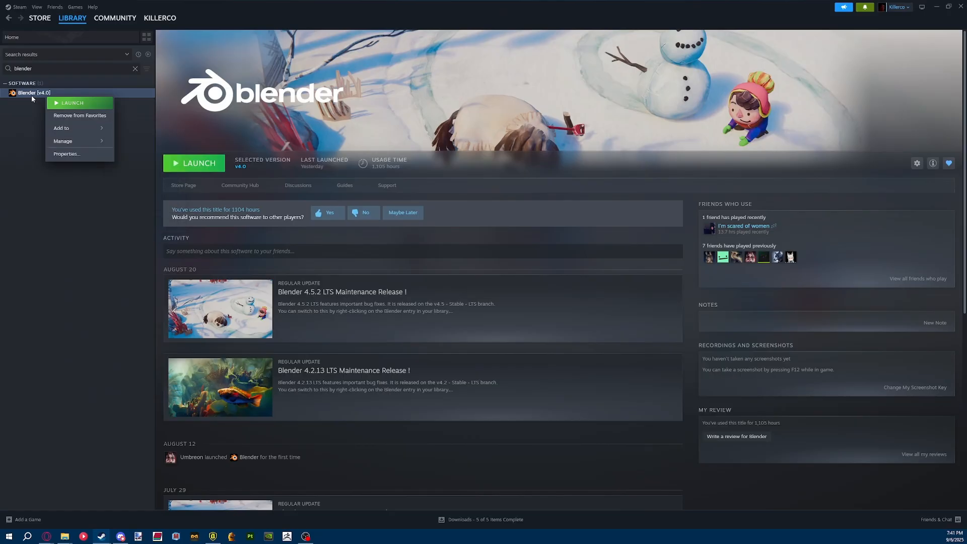
left_click(403, 89)
right_click(41, 96)
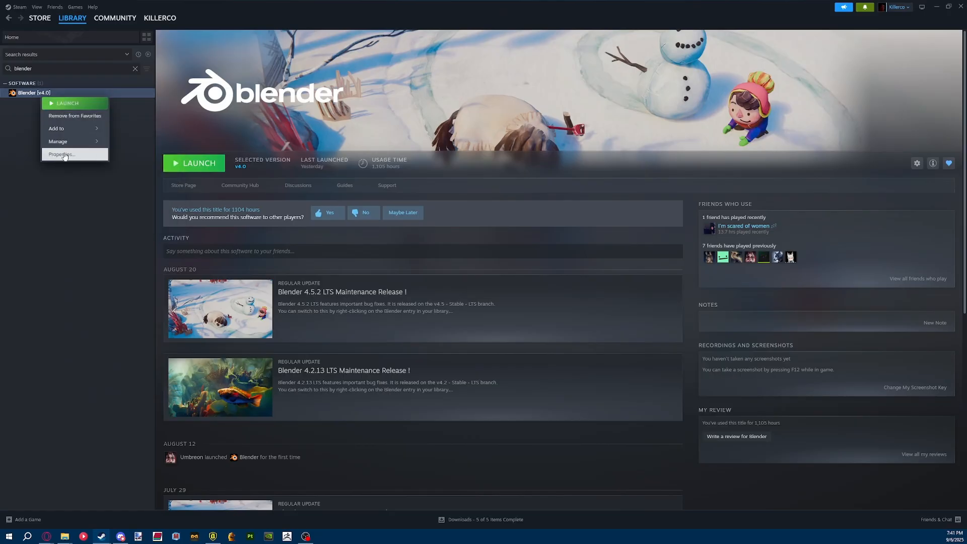
left_click(69, 154)
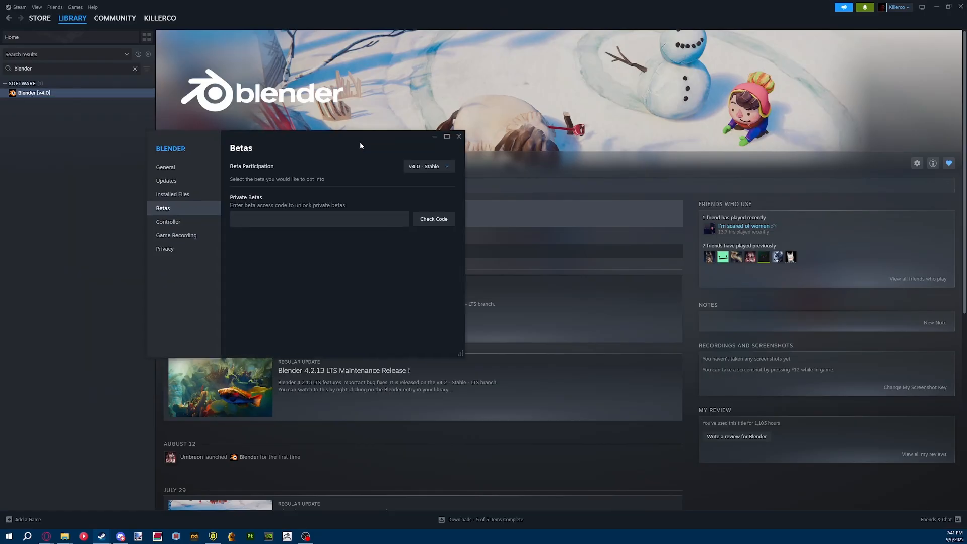
left_click(425, 168)
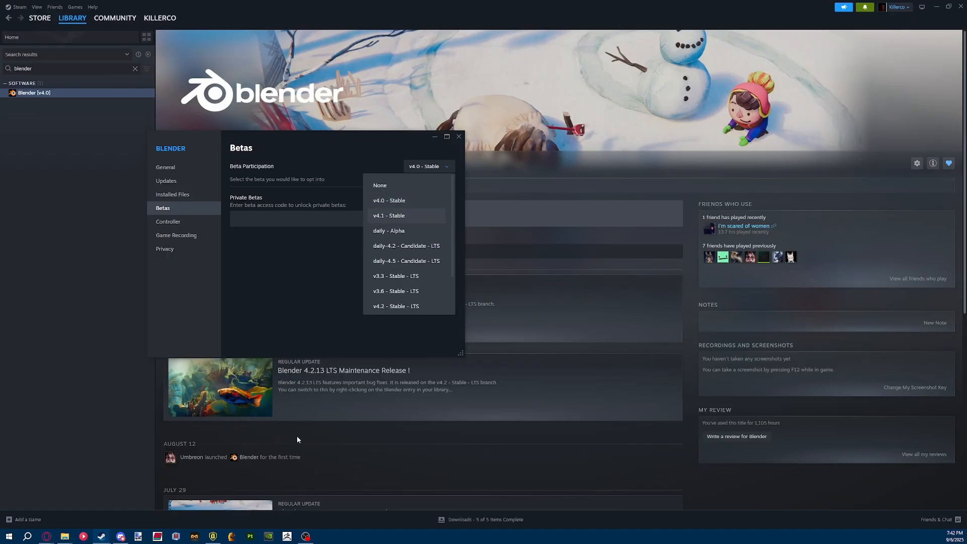
left_click(459, 137)
left_click(459, 137)
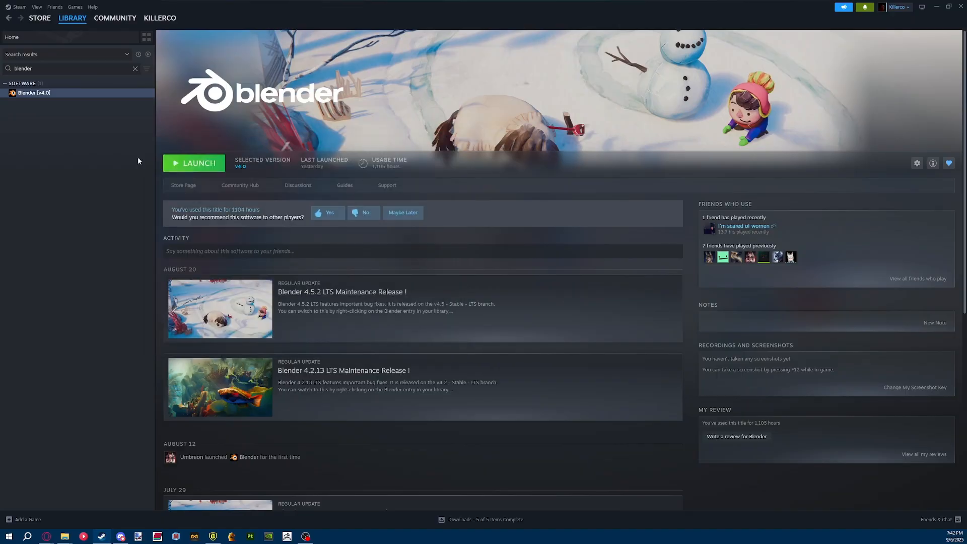
left_click(191, 163)
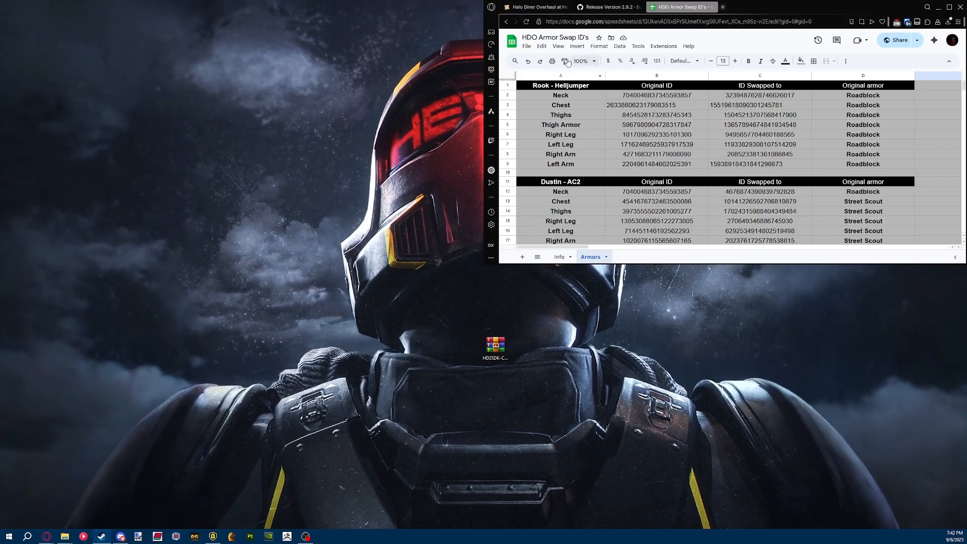
Show the GitHub release page of HD2SDK-CommunityEdition in a maximized browser window and highlight its version number 2.9.2.
left_click(609, 6)
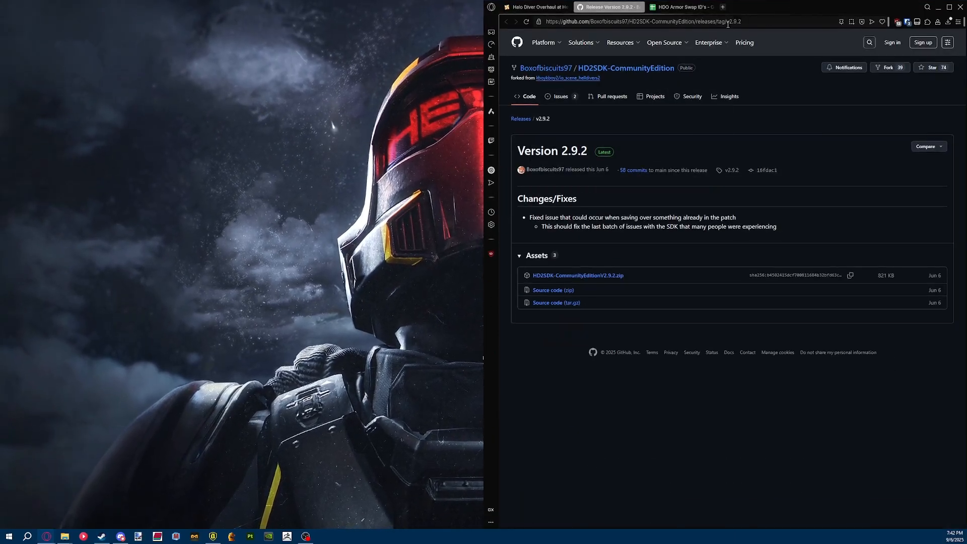
left_click_drag(752, 6, 307, 0)
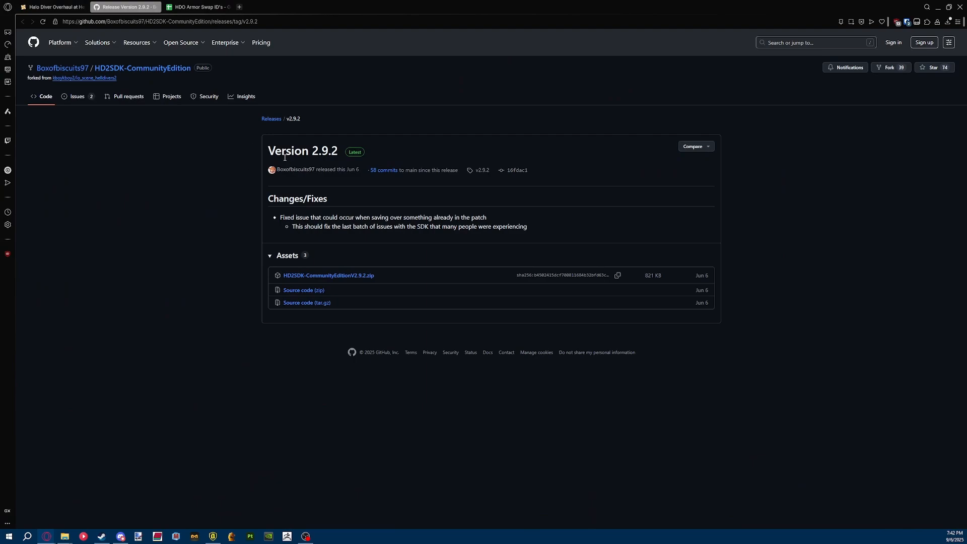
left_click_drag(314, 154, 338, 153)
left_click(312, 156)
View the v2.9.2 post in Discord's sdk-releases channel and highlight HD2SDK-CommunityEditionV2.9.2.zip on its GitHub release page.
mouse_move(118, 542)
key("alt+Tab")
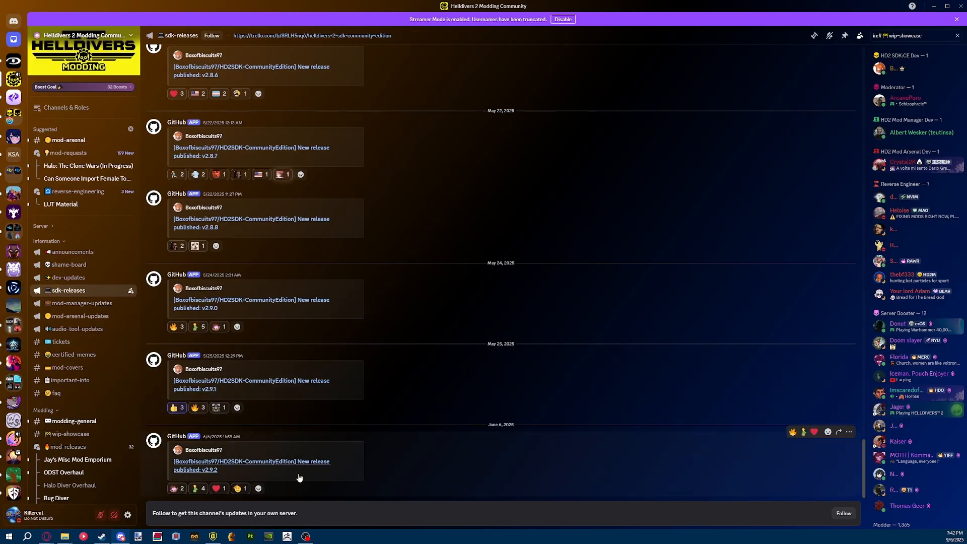
left_click(229, 469)
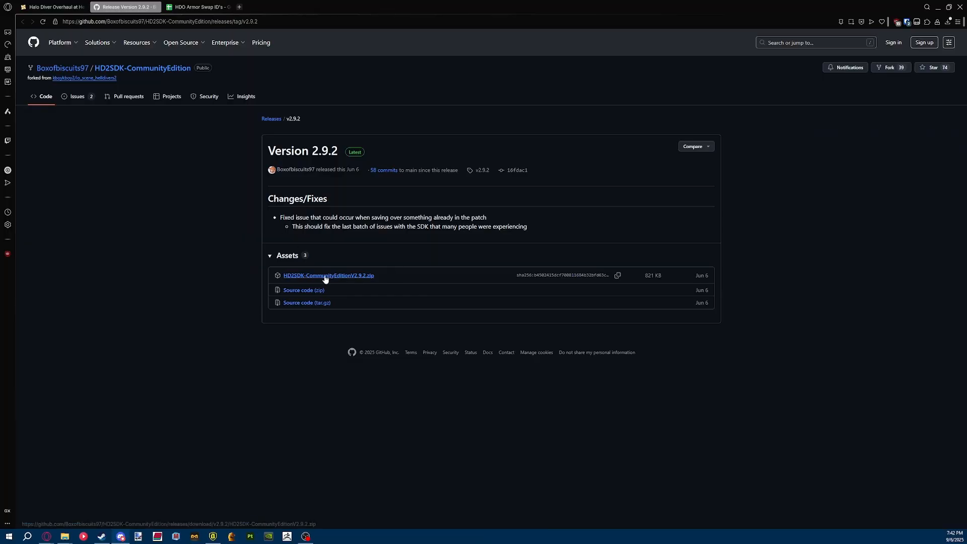
left_click_drag(407, 273, 278, 267)
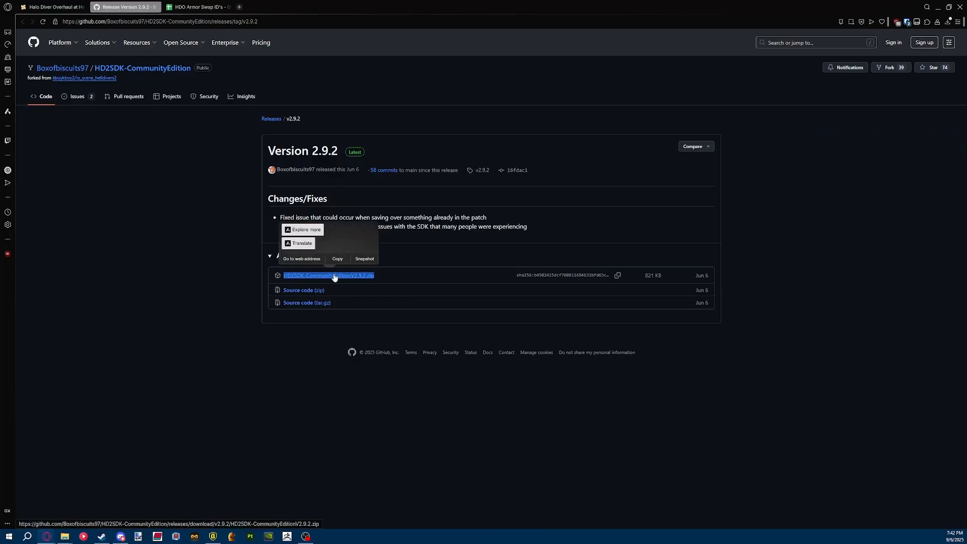
Reveal the desktop and move the HD2SDK-CommunityEditionV2.9.2.zip file up and to the right of the wallpaper's centre.
key("super+d")
left_click(496, 351)
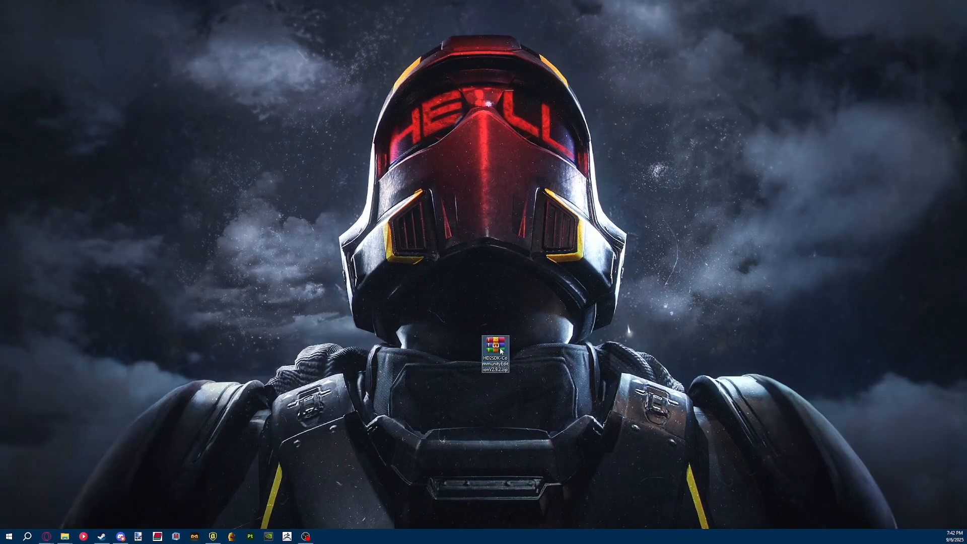
left_click_drag(500, 351, 615, 240)
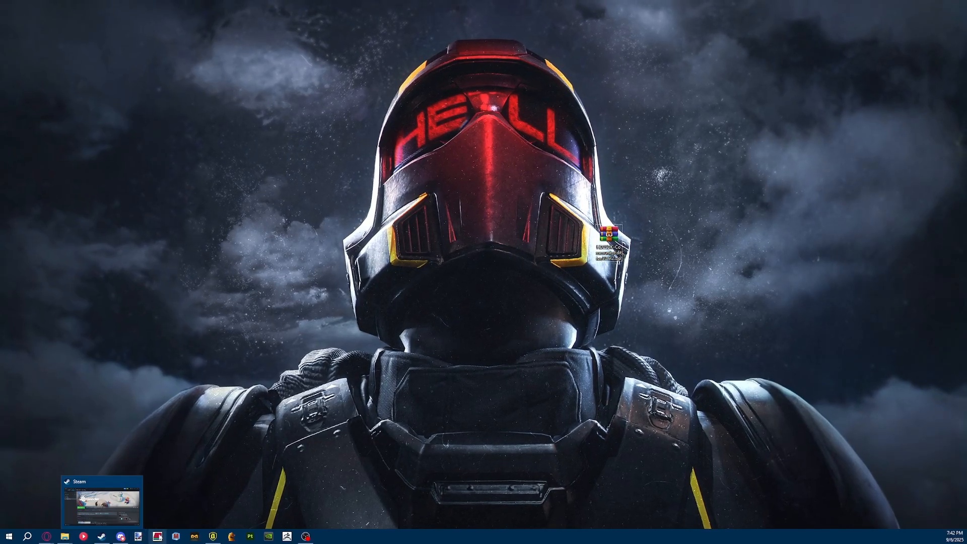
Switch to the Blender 4.0 window and dismiss its splash screen to reach the empty scene.
left_click(103, 537)
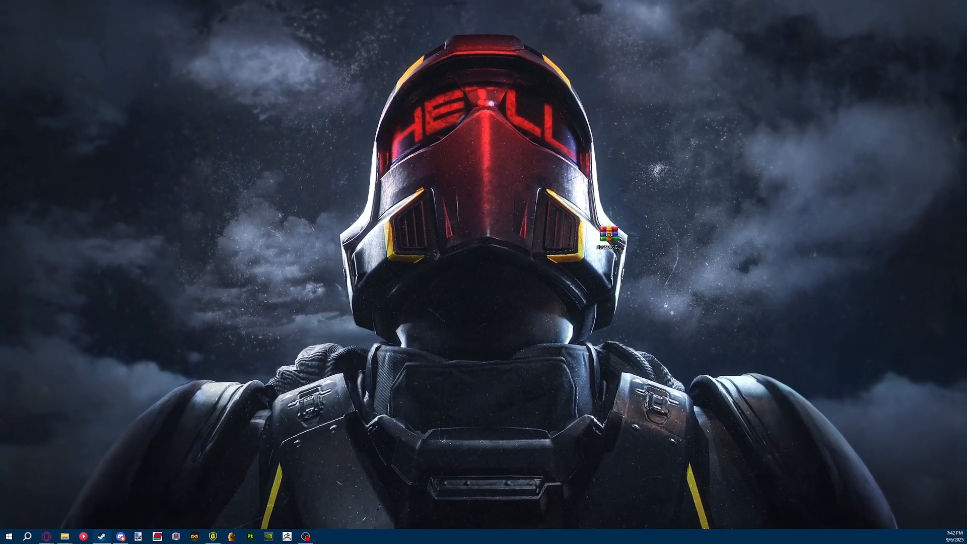
left_click(309, 279)
left_click(758, 120)
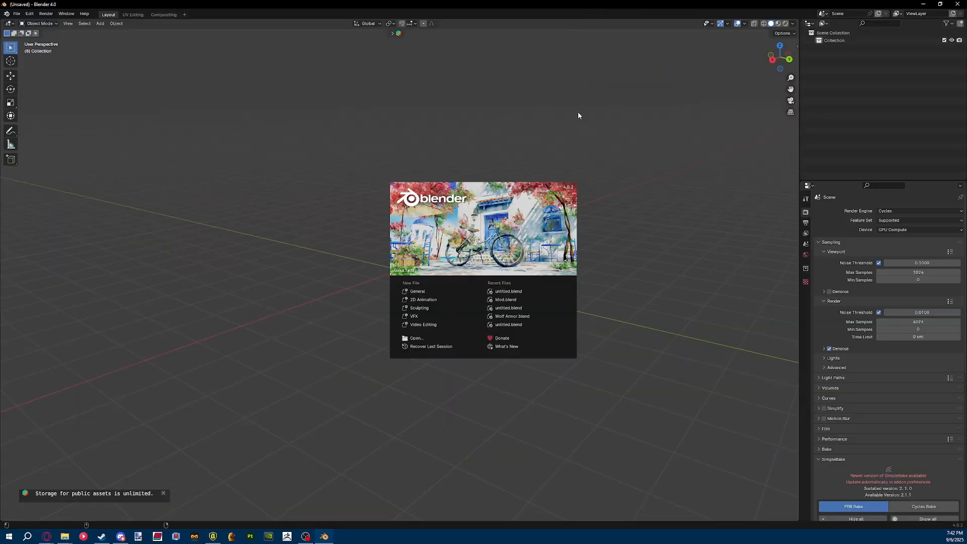
left_click(605, 141)
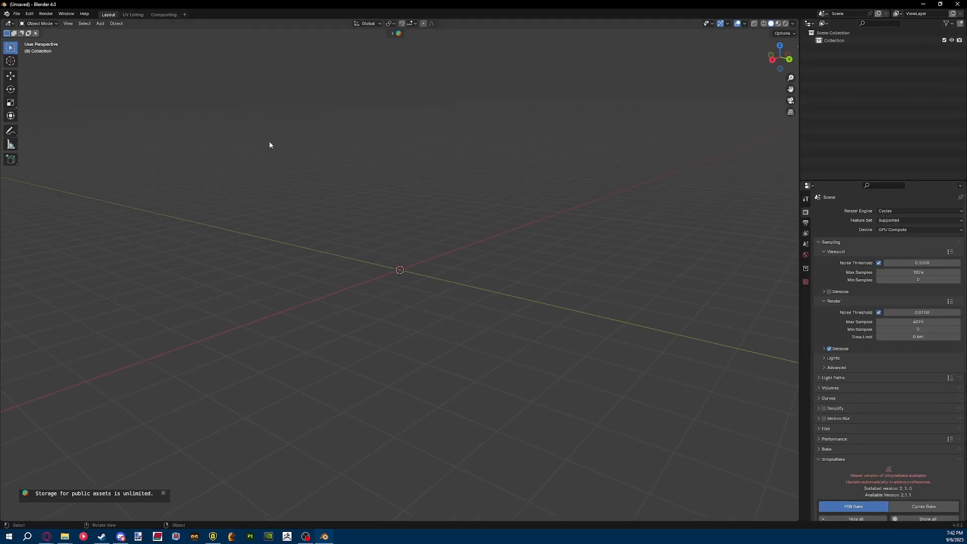
right_click(347, 262)
key("Escape")
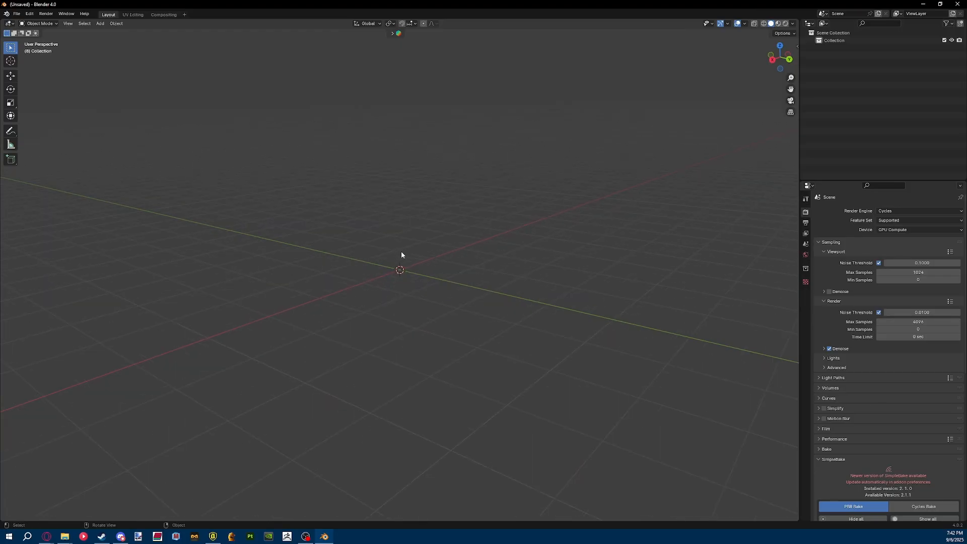
Add a mesh cube to the scene by searching for the operator, and delete it again.
key("F3")
type("cb")
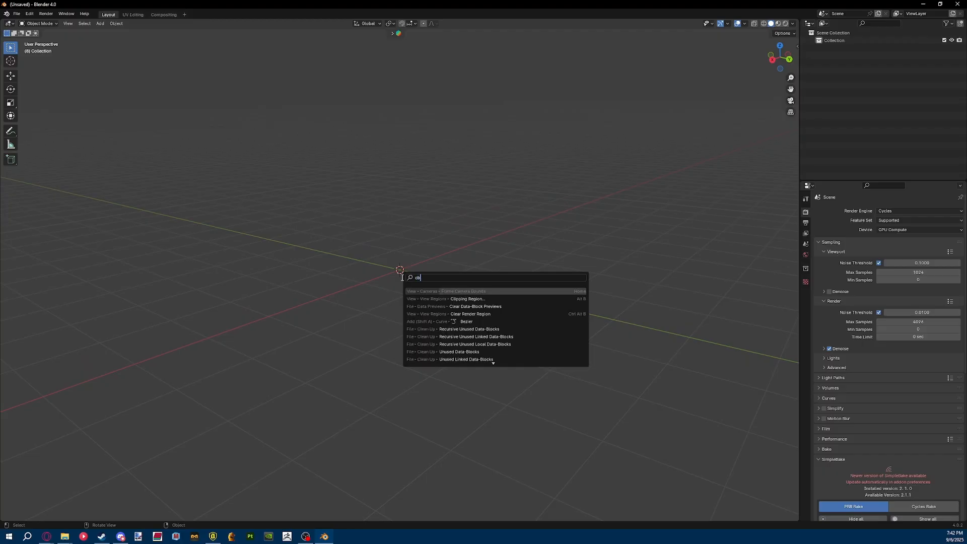
key("BackSpace")
type("ube")
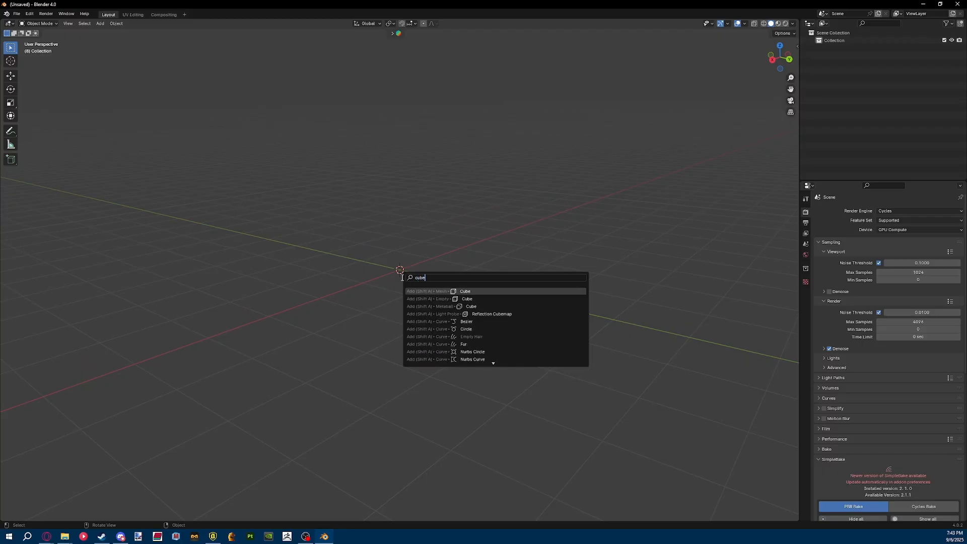
key("Return")
key("x")
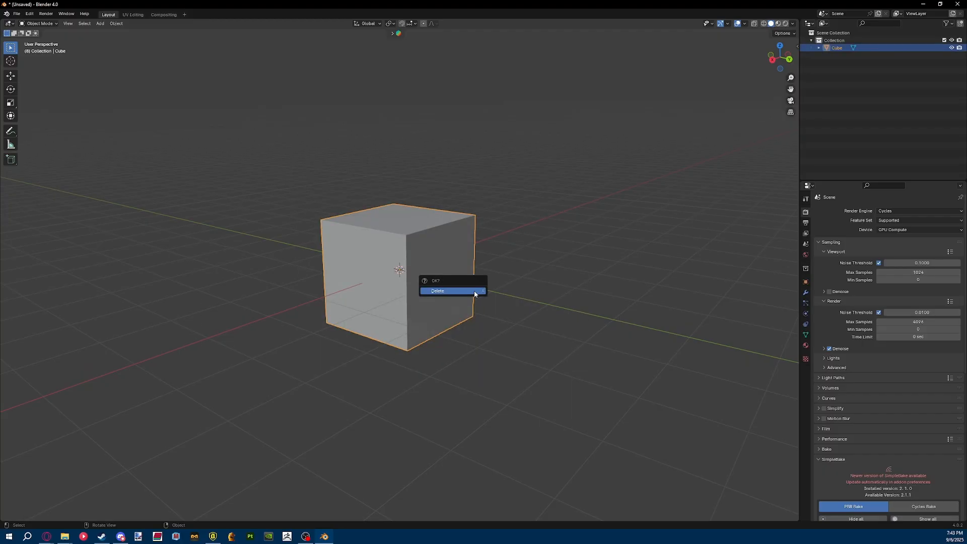
left_click(475, 292)
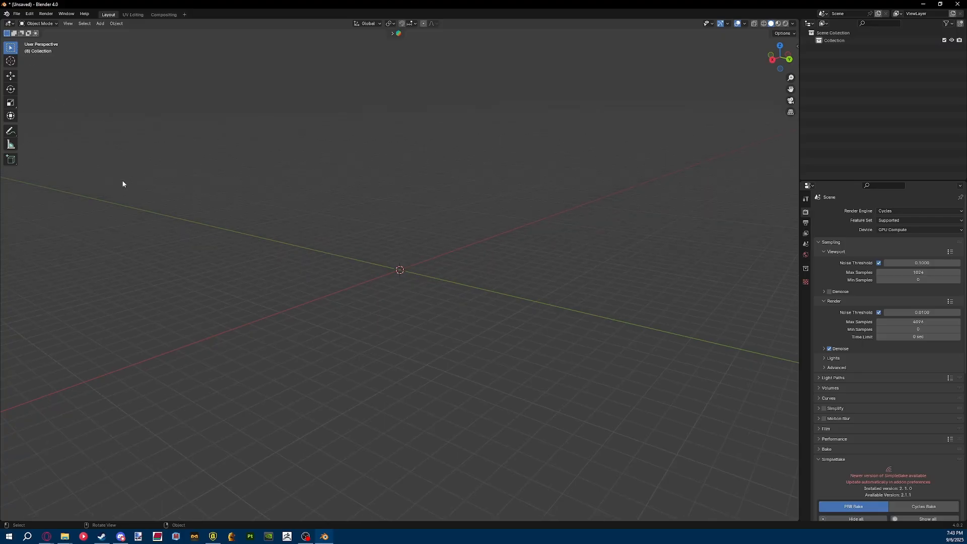
Open Blender's add-on preferences and move the main Blender window down to uncover the desktop.
left_click(17, 14)
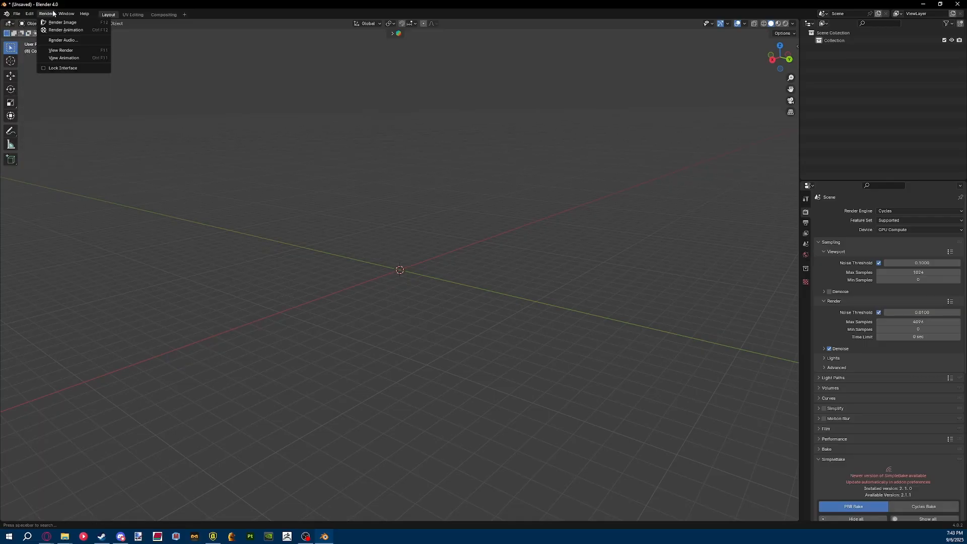
mouse_move(31, 16)
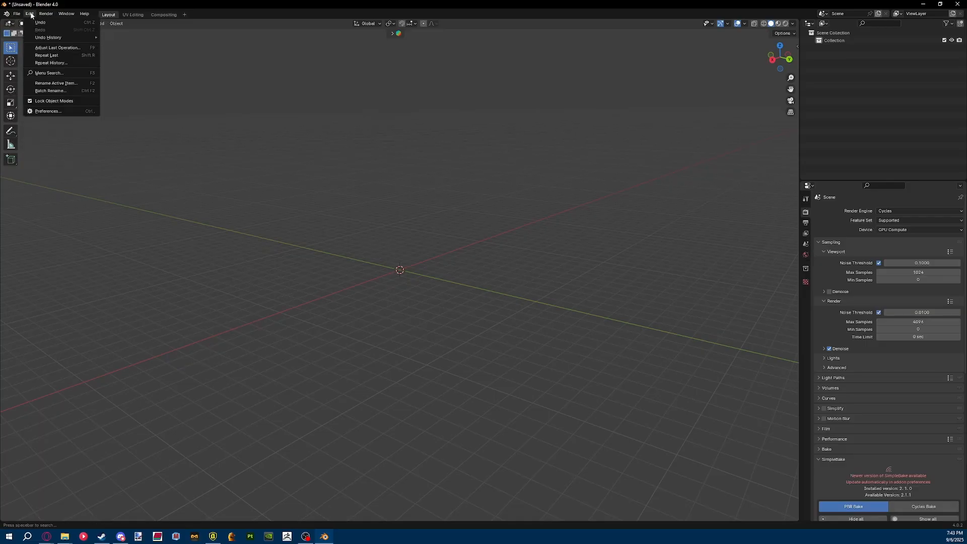
left_click(53, 111)
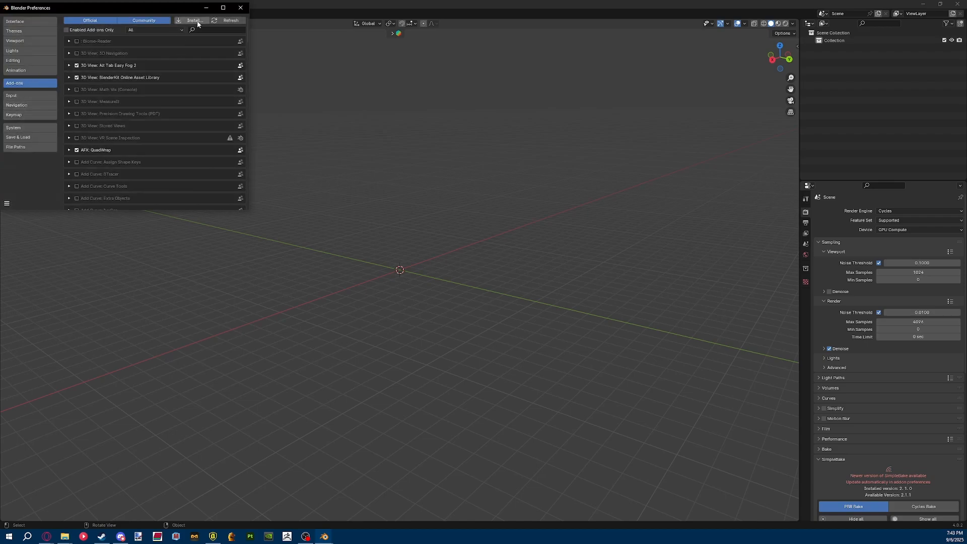
left_click_drag(475, 4, 467, 359)
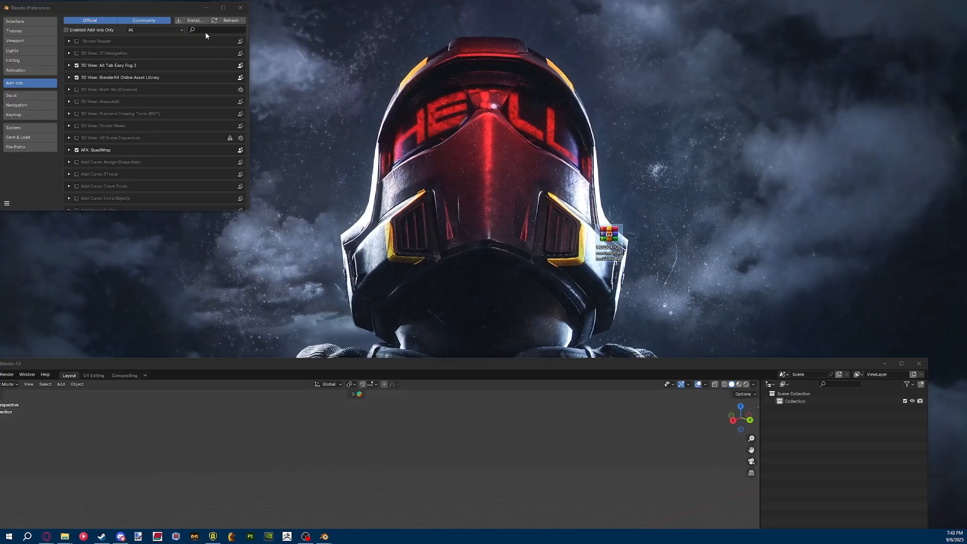
Select HD2SDK-CommunityEditionV2.9.2.zip on the Desktop as the add-on to install, cancel the installation, and maximize the main Blender window.
left_click(194, 20)
left_click_drag(410, 1, 641, 353)
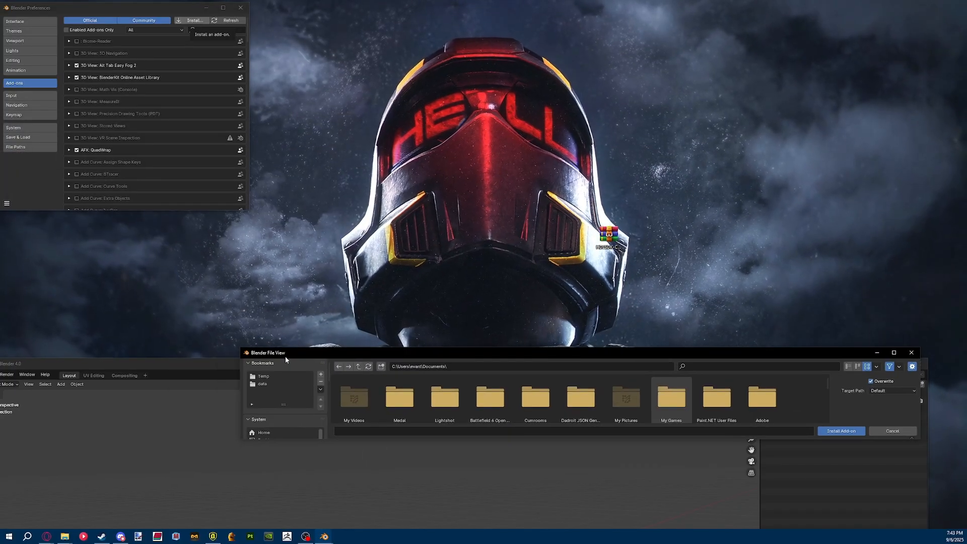
left_click_drag(285, 353, 295, 100)
left_click(278, 193)
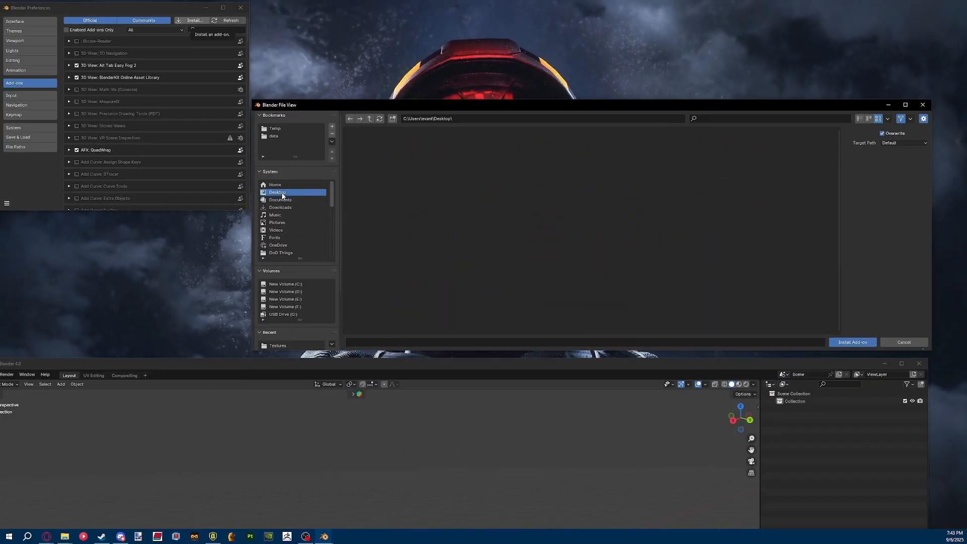
left_click(366, 270)
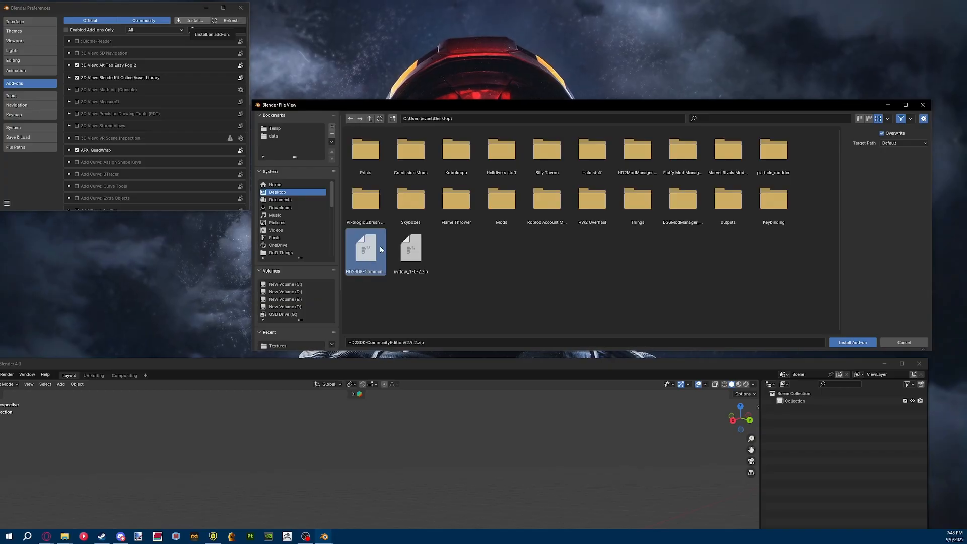
left_click(892, 343)
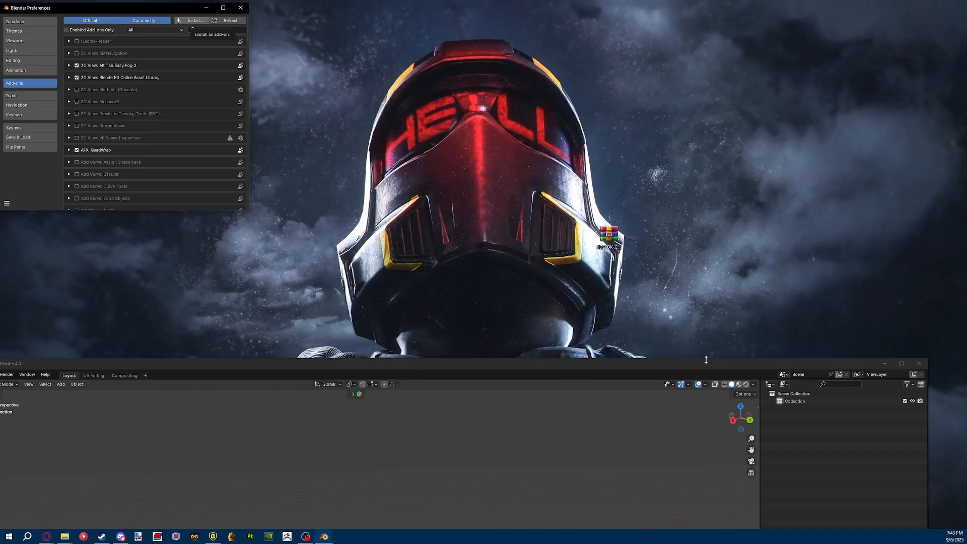
left_click_drag(751, 363, 751, 4)
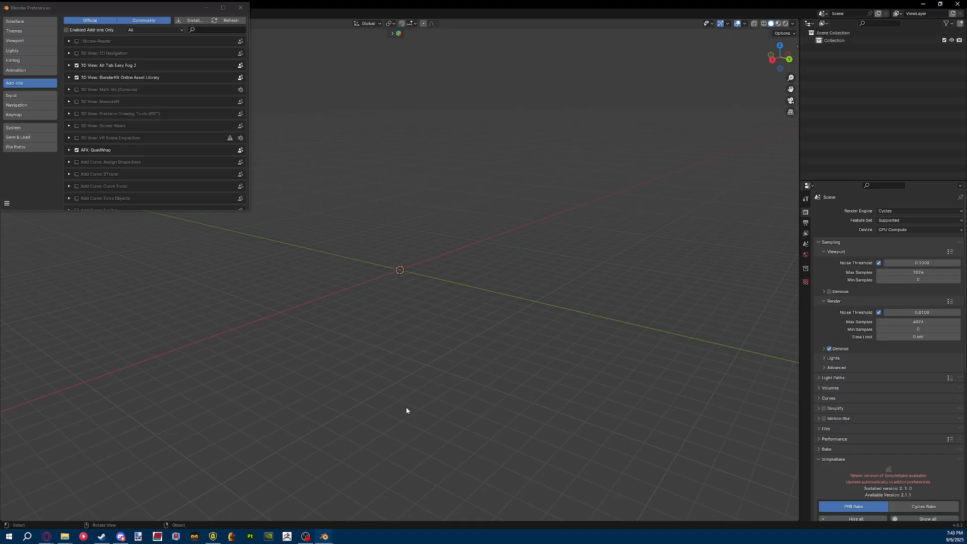
Show the Helldivers 2 SDK: Community Edition modding tools beside the viewport, widen them, and expand their settings.
key("n")
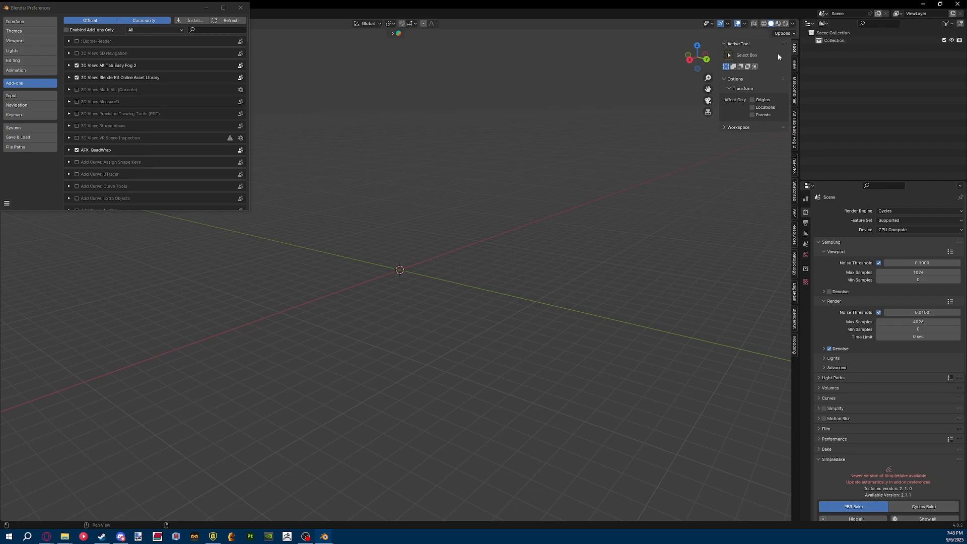
left_click(795, 346)
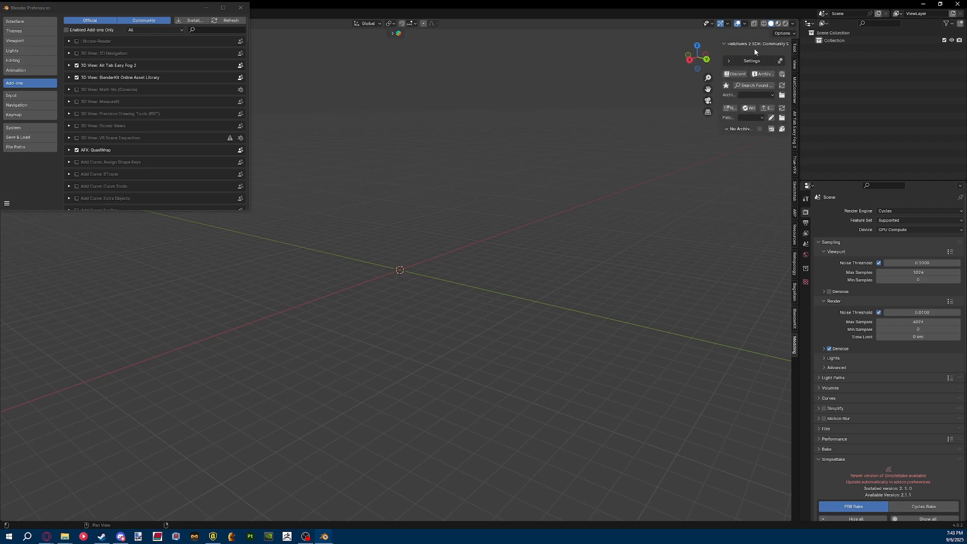
left_click_drag(720, 52, 585, 54)
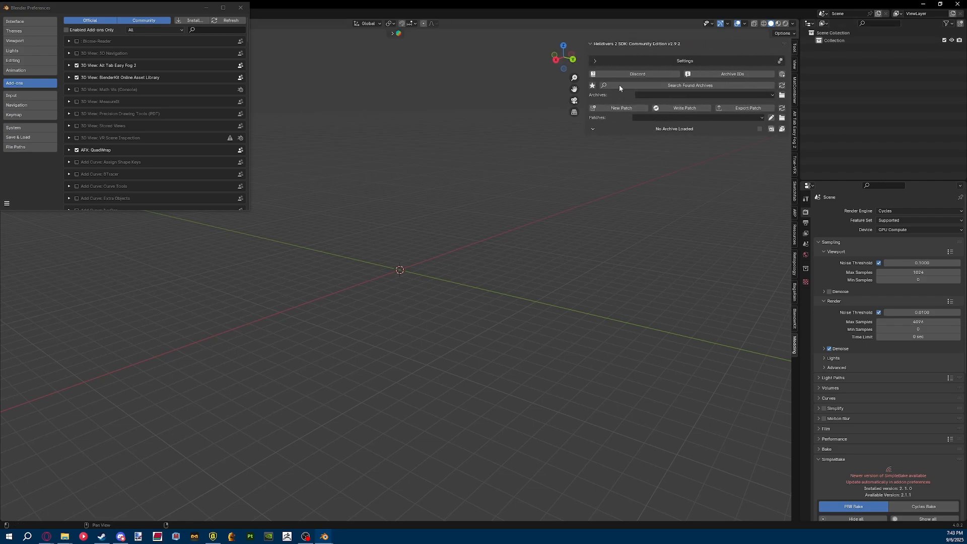
left_click(600, 60)
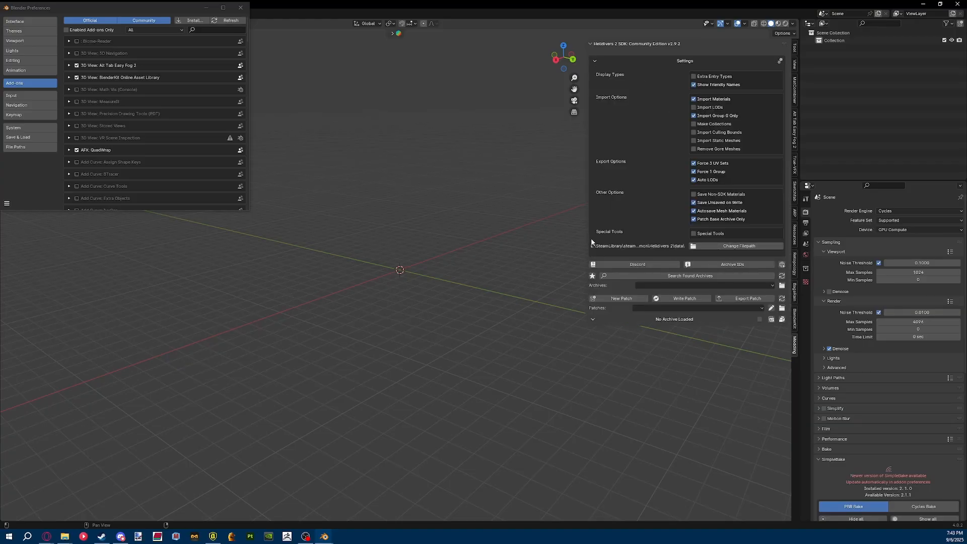
Widen the Helldivers 2 SDK settings further, switch to Steam, and open HELLDIVERS 2 in the library by searching for "hell".
left_click_drag(586, 240, 427, 243)
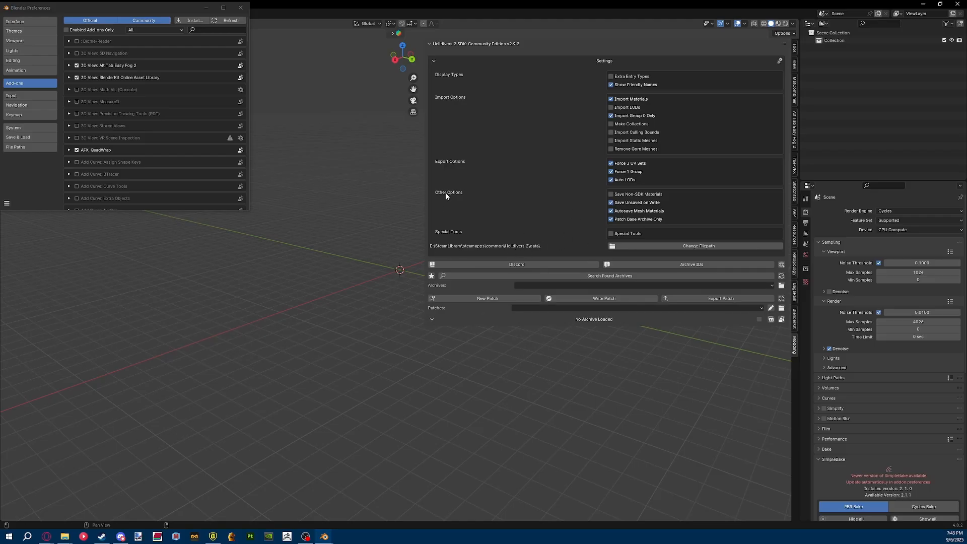
left_click(102, 536)
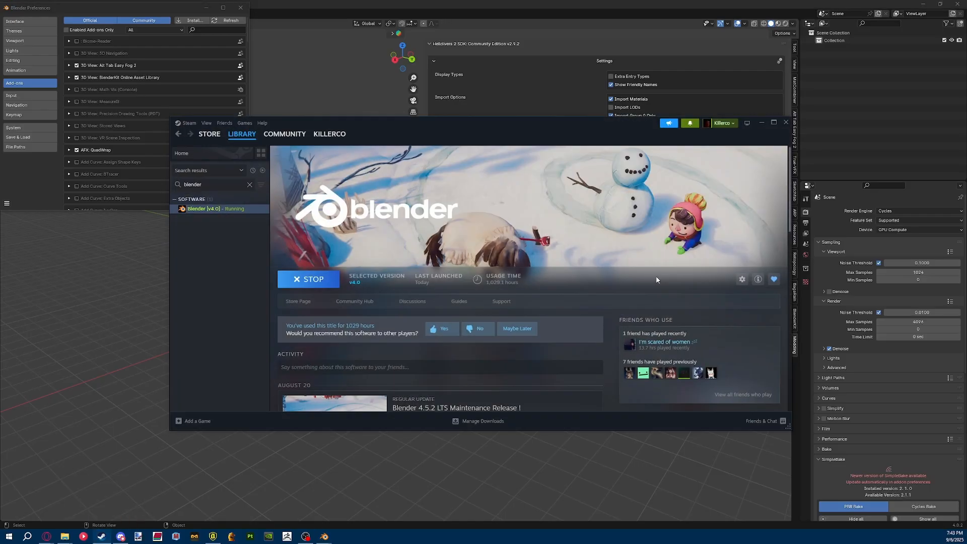
double_click(216, 185)
type("hell")
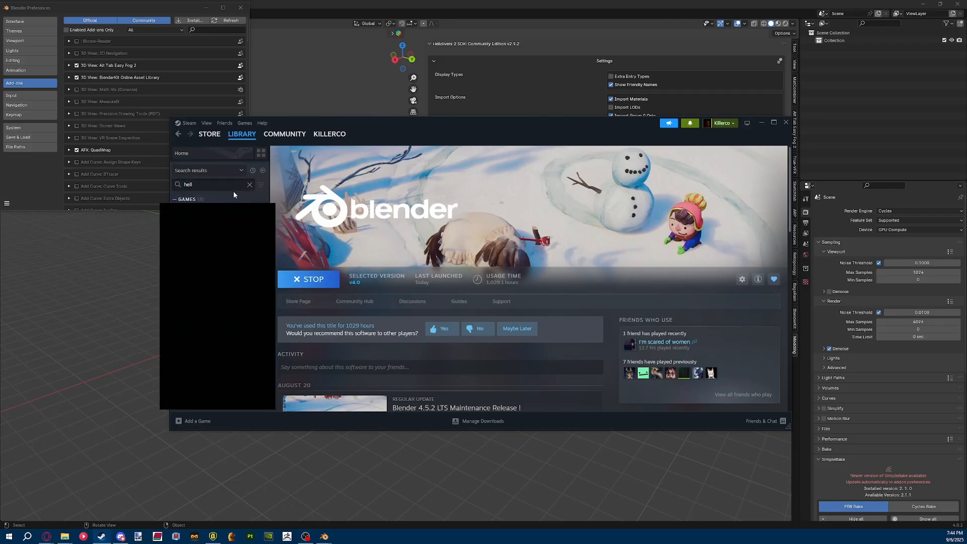
left_click(204, 209)
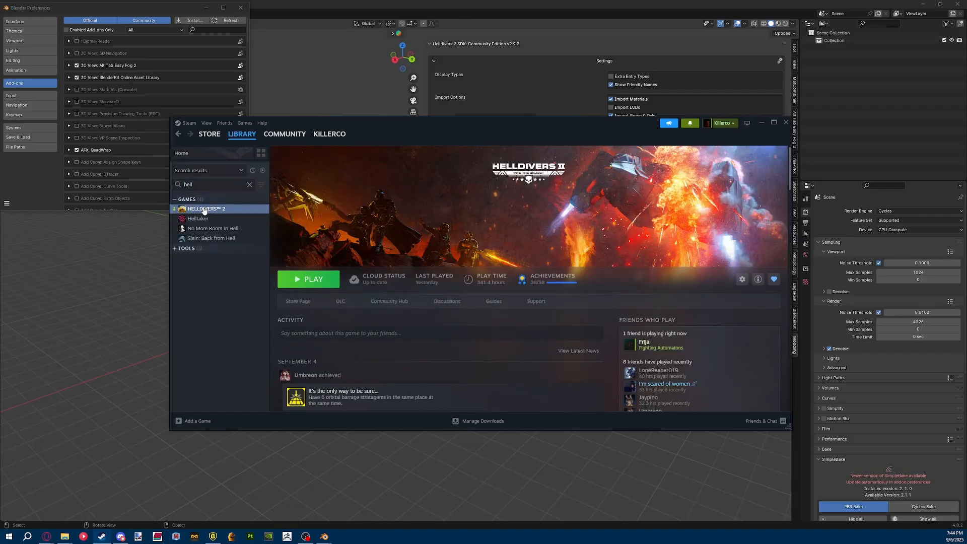
right_click(204, 210)
left_click(222, 264)
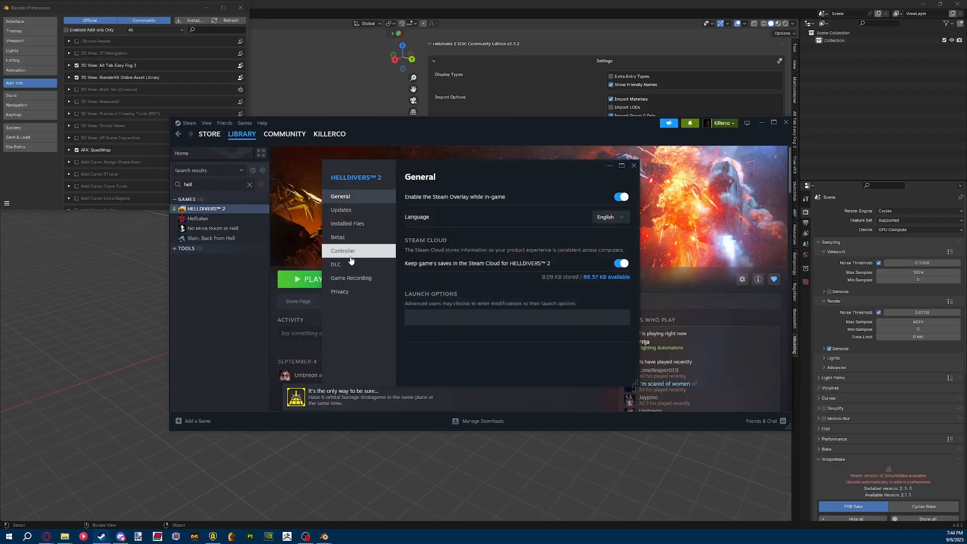
left_click(634, 165)
Browse the local files of HELLDIVERS 2 and copy the folder path E:\SteamLibrary\steamapps\common\Helldivers 2.
right_click(204, 208)
mouse_move(237, 254)
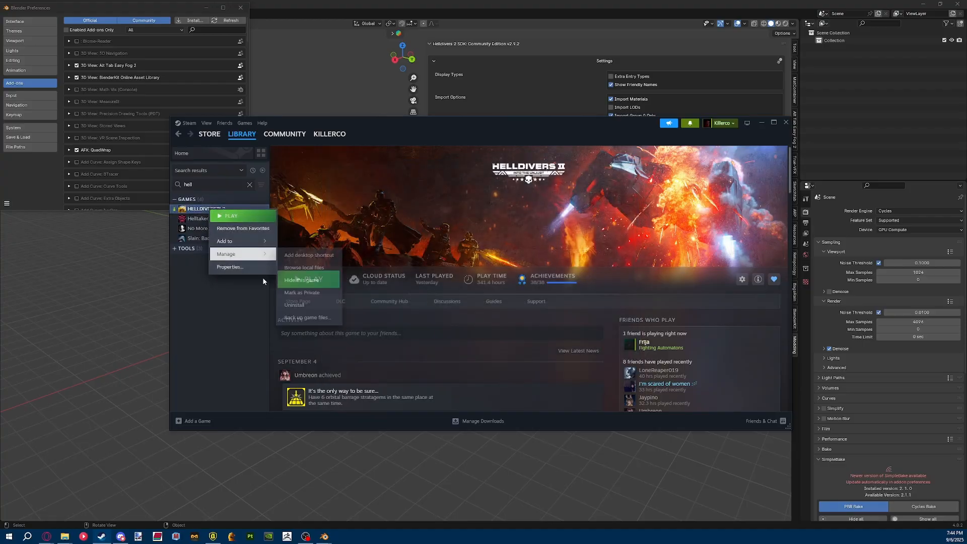
left_click(305, 267)
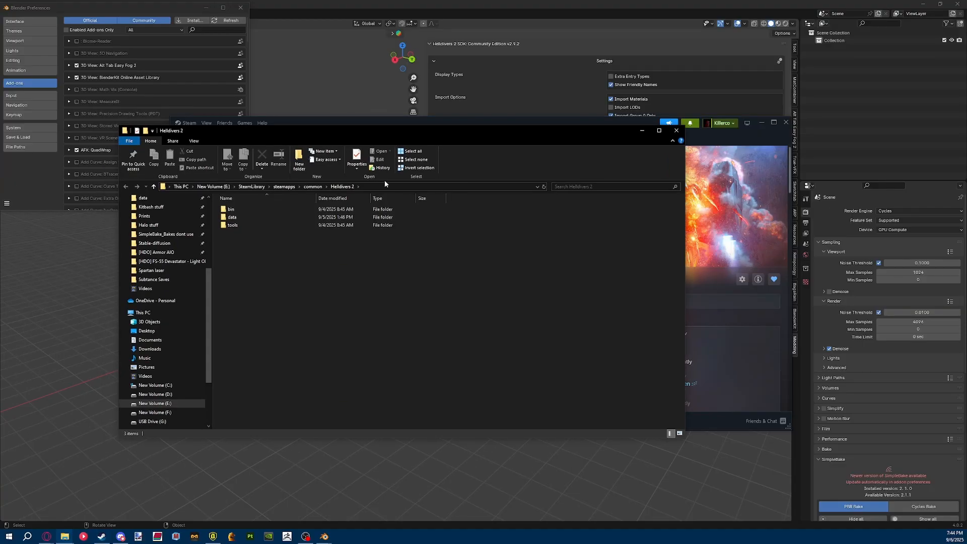
left_click(380, 185)
key("ctrl+c")
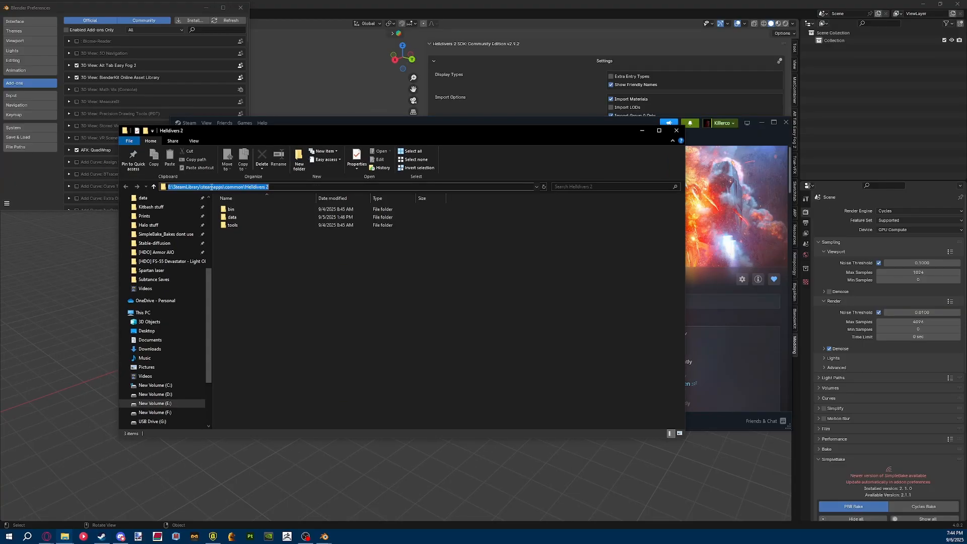
Return to Blender and change the SDK's game file path using the copied E:\SteamLibrary\steamapps\common\Helldivers 2 path.
left_click(641, 131)
left_click(761, 124)
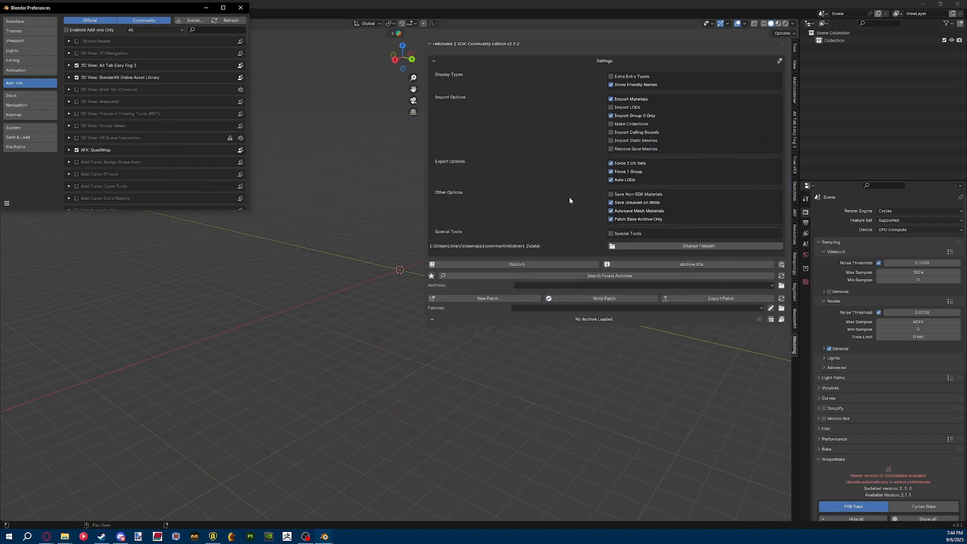
left_click(659, 246)
left_click(406, 159)
key("ctrl+v")
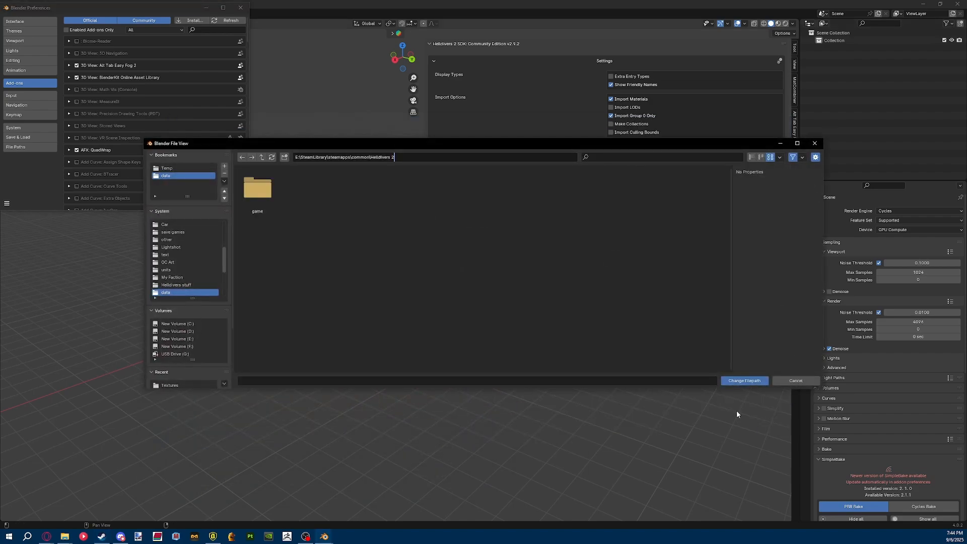
left_click(744, 380)
left_click(745, 380)
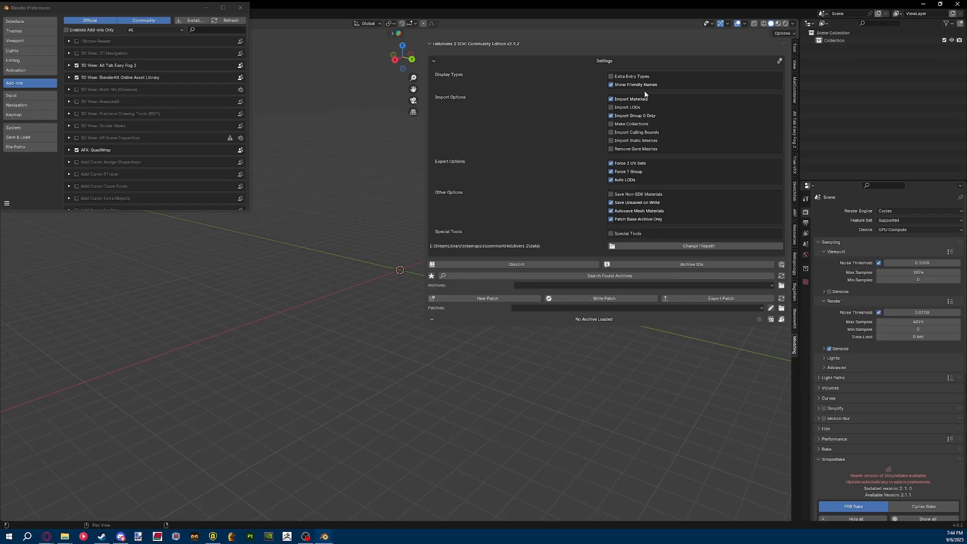
Collapse the SDK settings, and clear the desktop by lowering the Blender window and closing Blender Preferences.
left_click(596, 63)
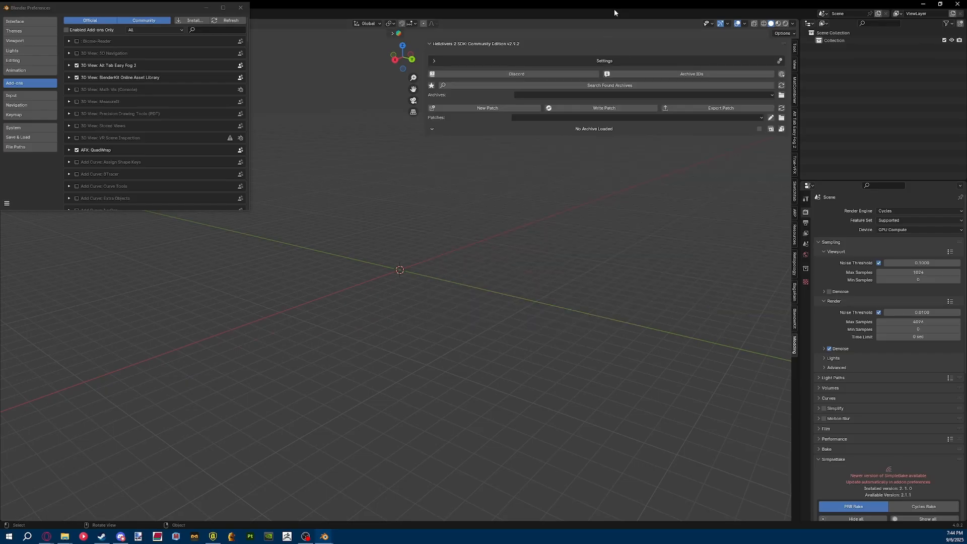
left_click_drag(614, 8, 397, 315)
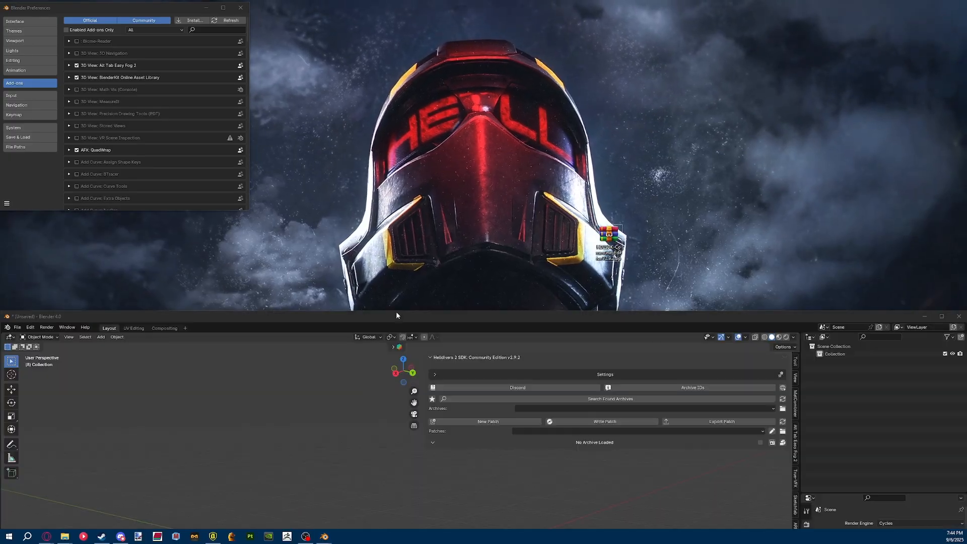
left_click_drag(88, 8, 267, 100)
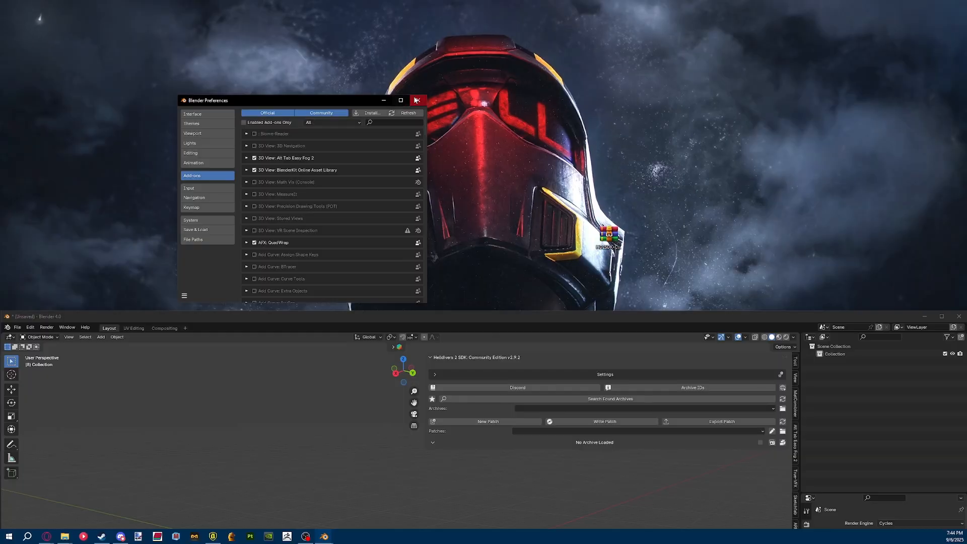
left_click(416, 100)
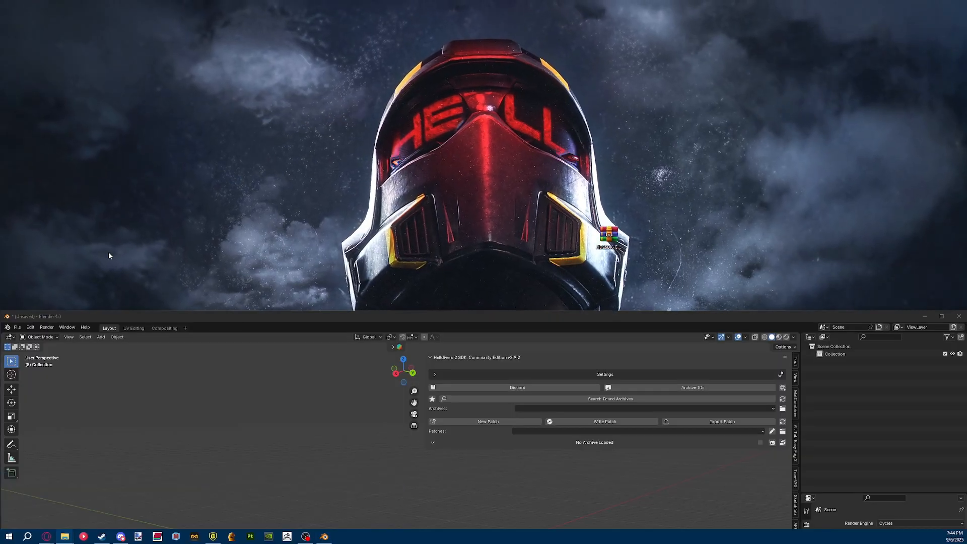
Paste the RE-824 Bearer of the Standard - Wolf mod archive onto the desktop.
left_click(494, 192)
key("ctrl+v")
left_click_drag(544, 154, 515, 177)
Switch to the browser and look through the optional armor files of the Halo Diver Overhaul mod on Nexus Mods.
mouse_move(47, 536)
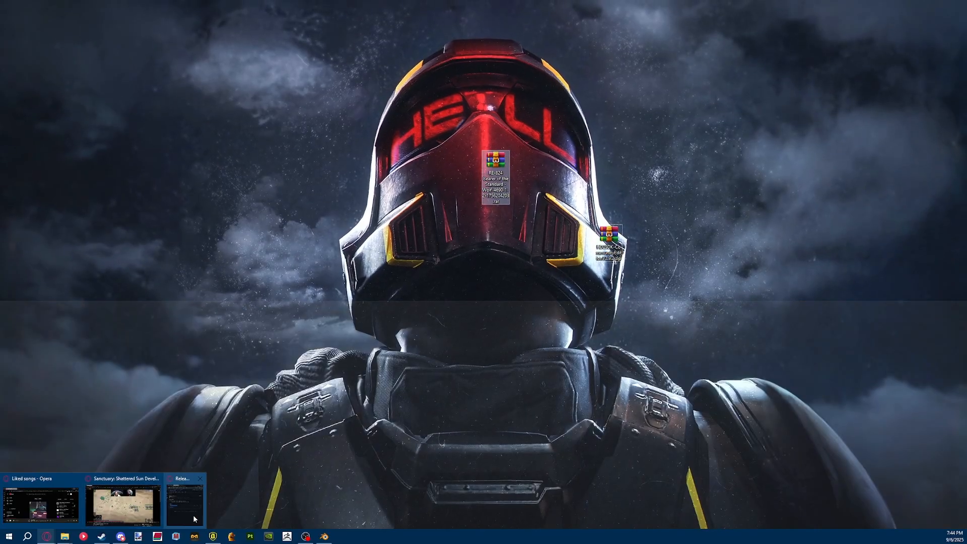
left_click(194, 517)
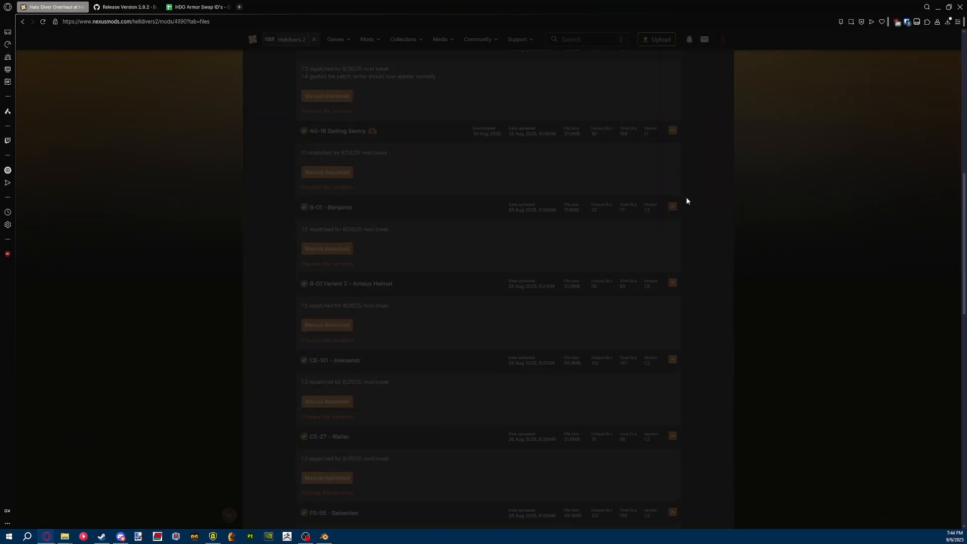
left_click(670, 260)
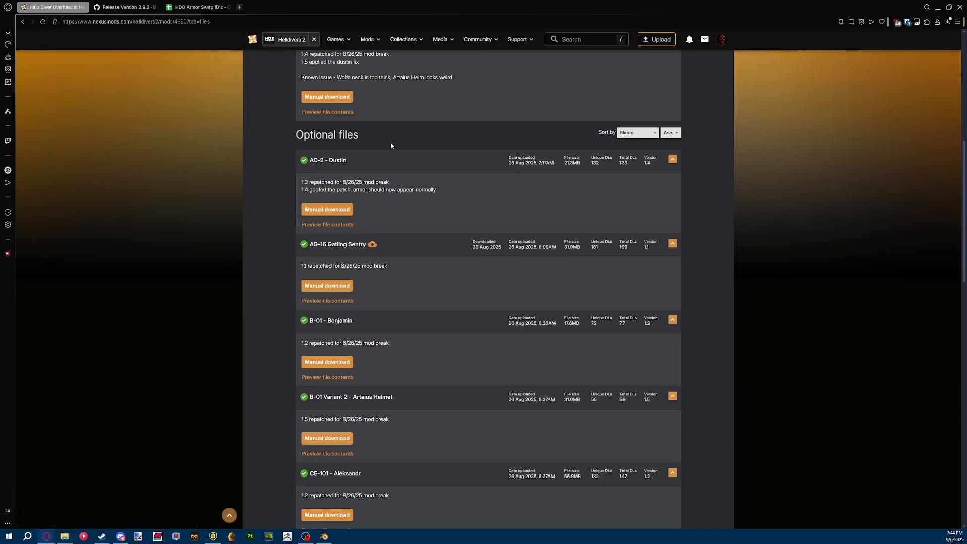
scroll(391, 145, "down", 8)
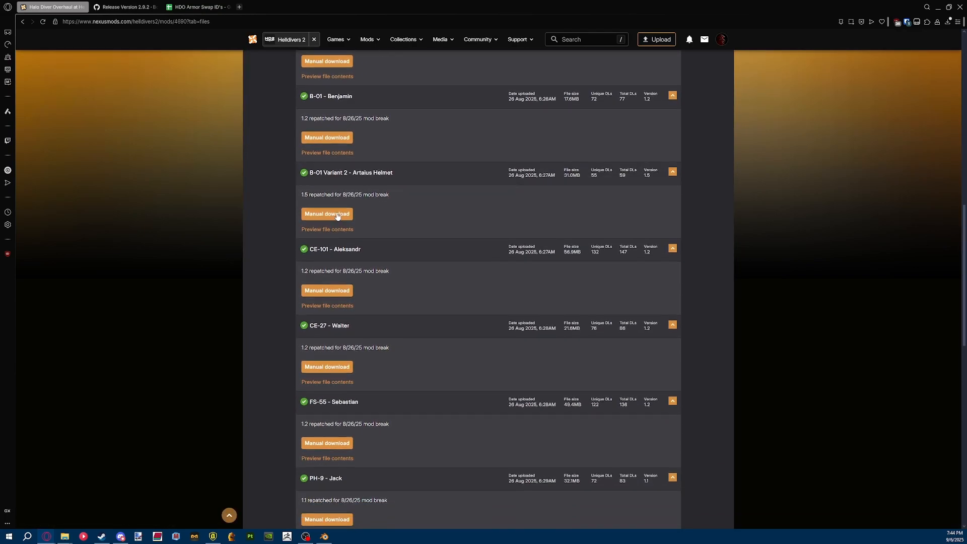
scroll(350, 258, "down", 3)
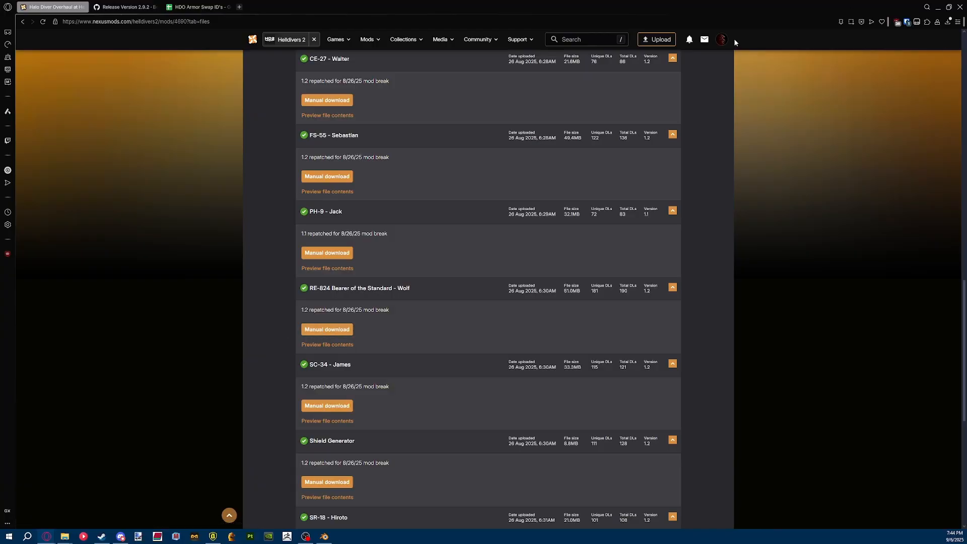
key("super+Down")
Move the RE-824 Bearer of the Standard - Wolf archive lower on the desktop and extract it into a folder named after it.
left_click(459, 247)
left_click_drag(496, 162, 468, 196)
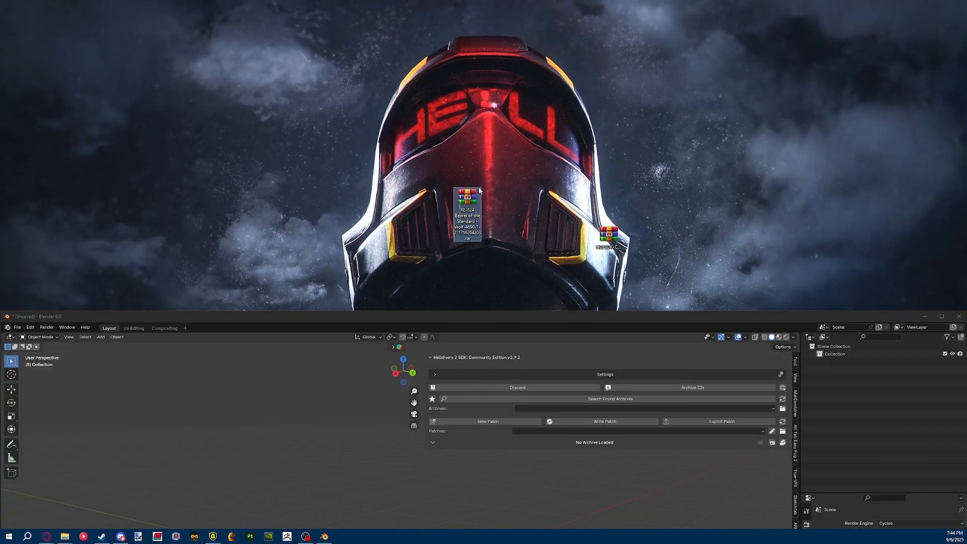
right_click_drag(467, 197, 536, 169)
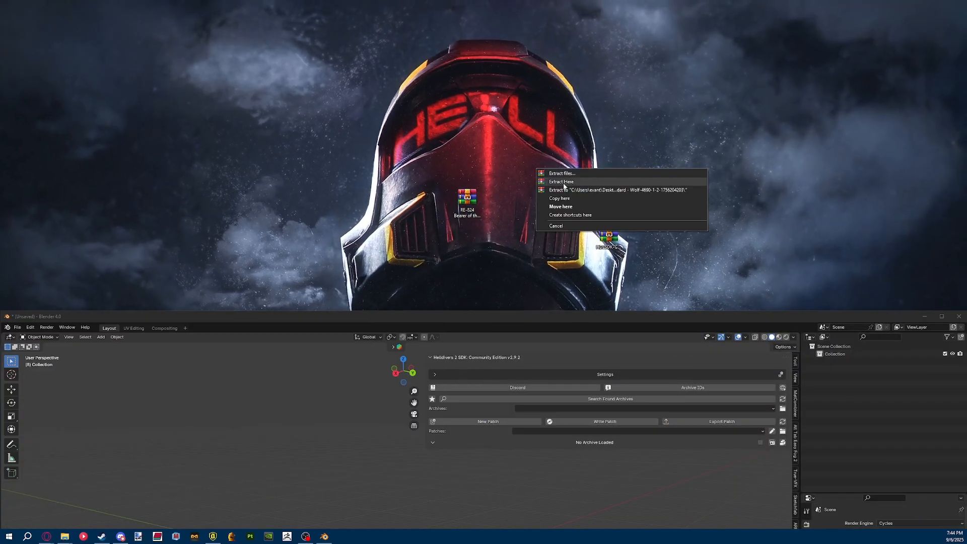
left_click(670, 190)
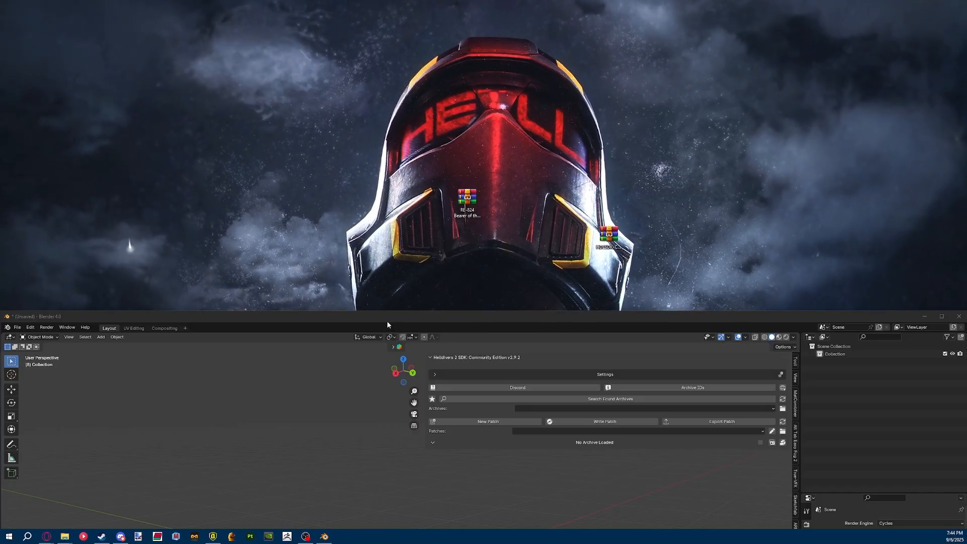
Arrange the Blender window and the extracted RE-824 mod folder so the folder is uncovered on the desktop, and open it.
left_click_drag(387, 321, 442, 155)
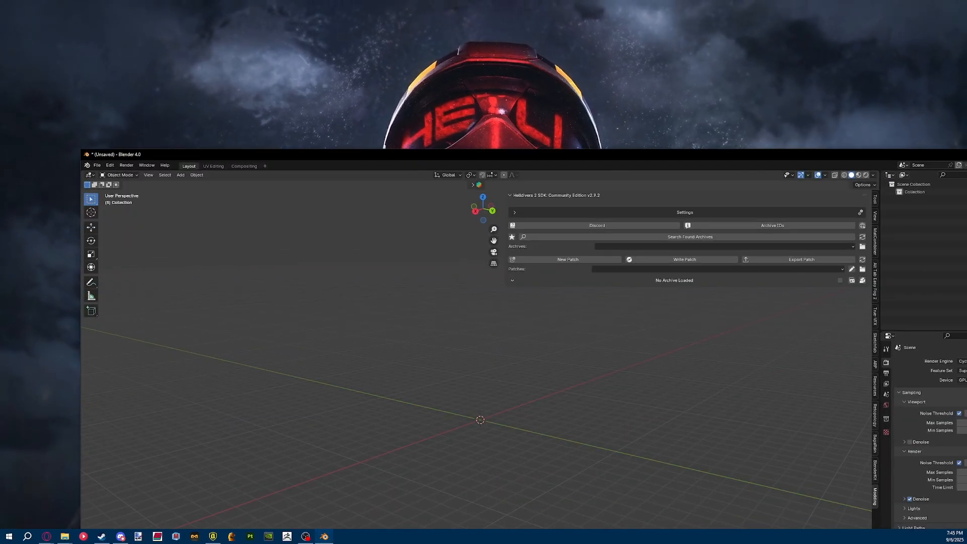
left_click_drag(146, 201, 496, 124)
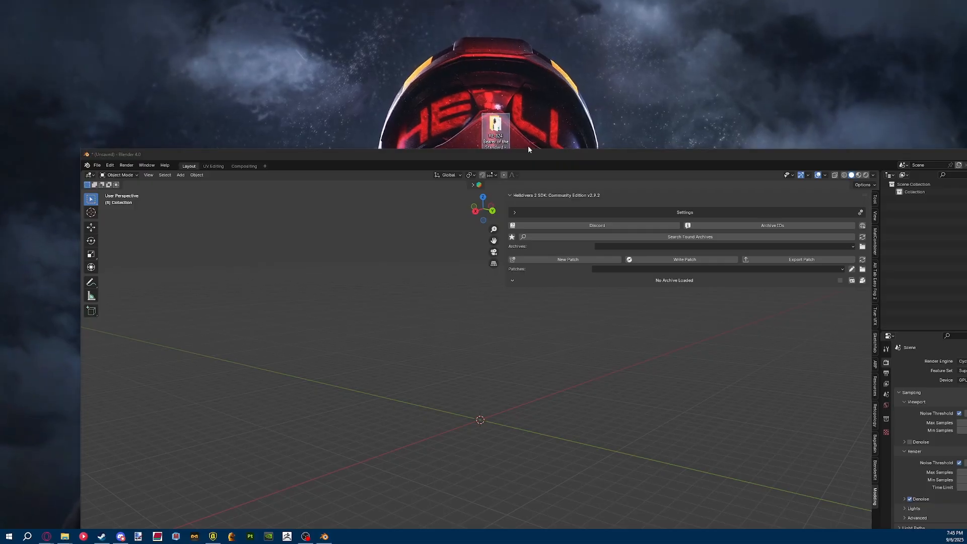
left_click_drag(520, 155, 448, 269)
double_click(495, 126)
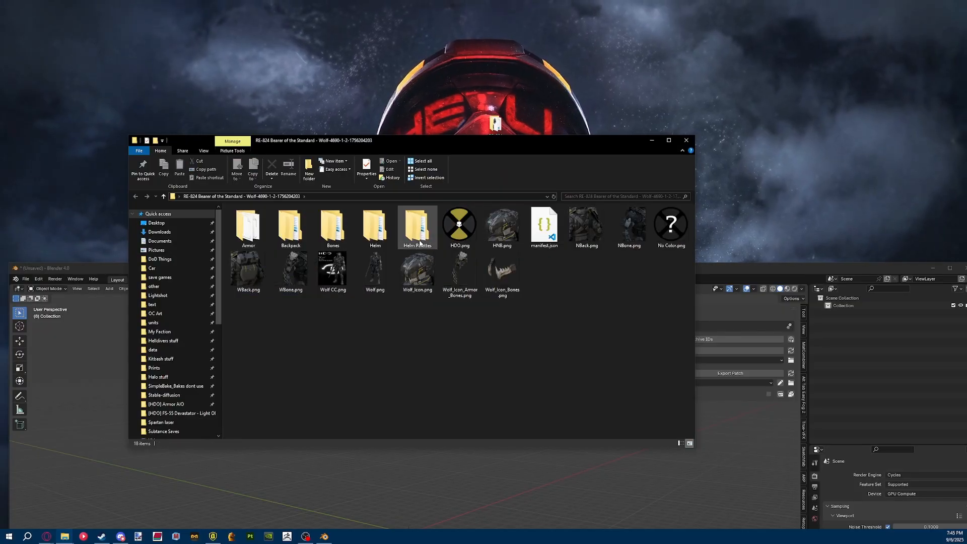
Examine the patch files in the mod's Armor folder and open its HDO subfolder.
double_click(248, 237)
left_click_drag(347, 334, 266, 223)
left_click_drag(386, 332, 275, 227)
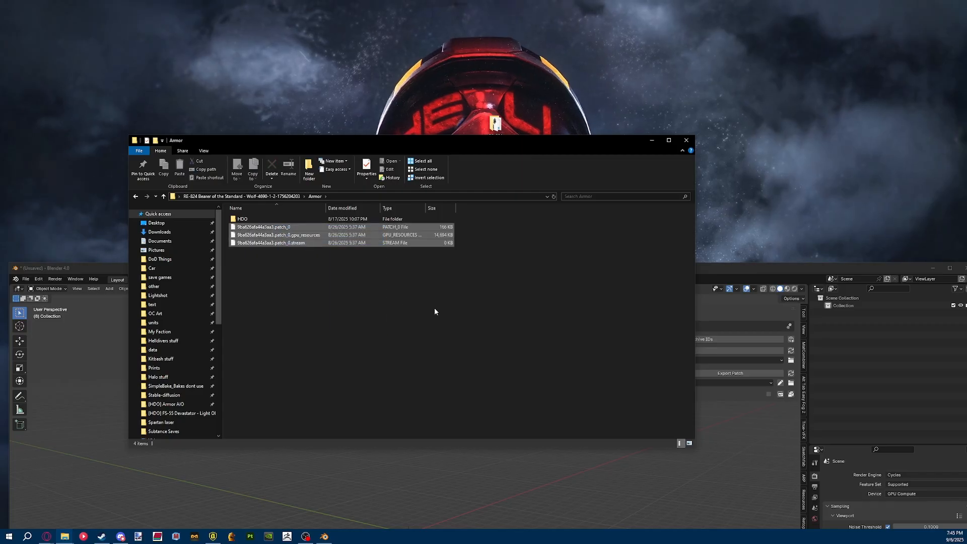
left_click(436, 311)
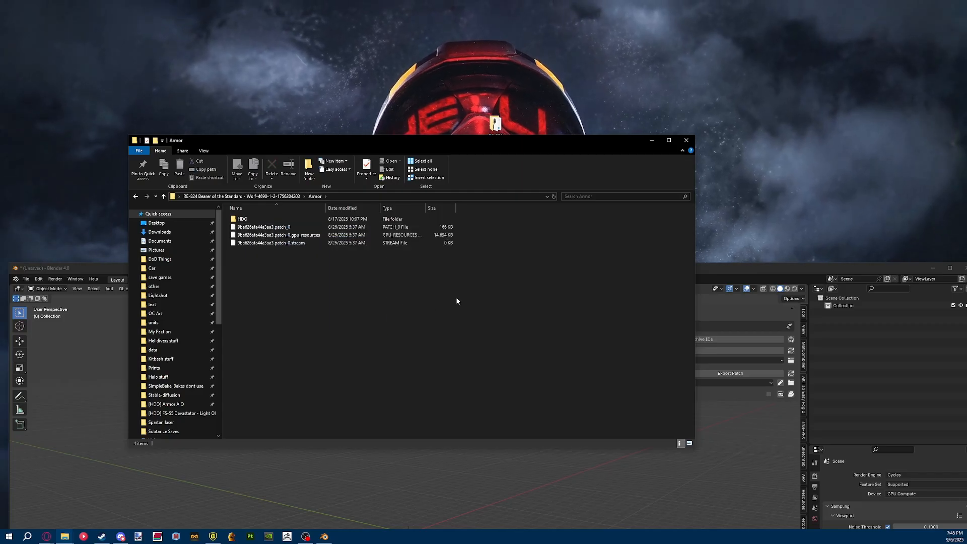
key("alt+Left")
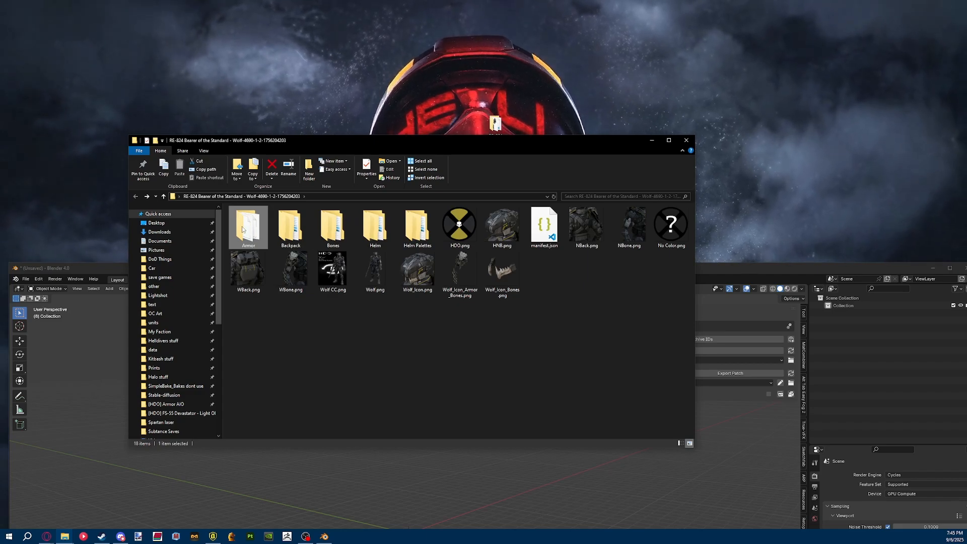
left_click(525, 331)
double_click(249, 227)
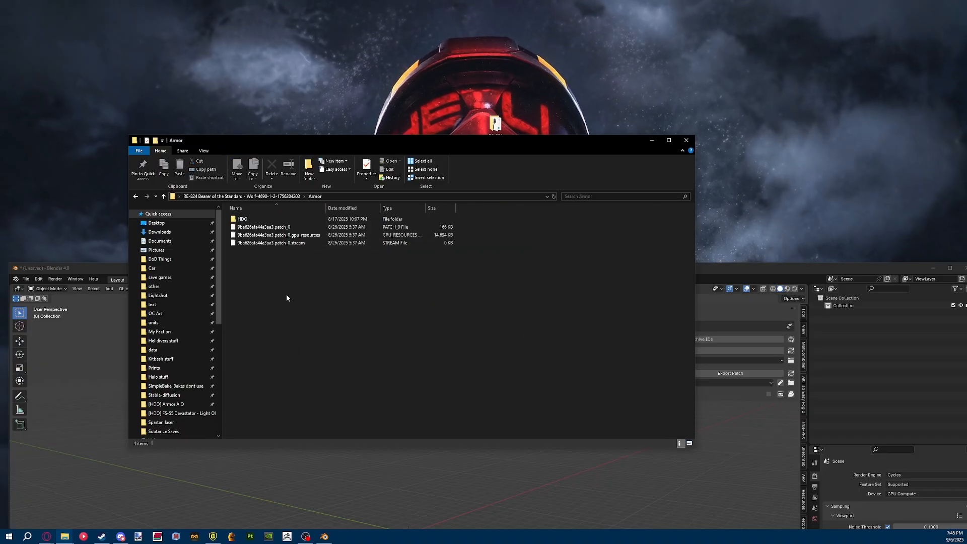
left_click_drag(296, 303, 270, 228)
left_click(381, 306)
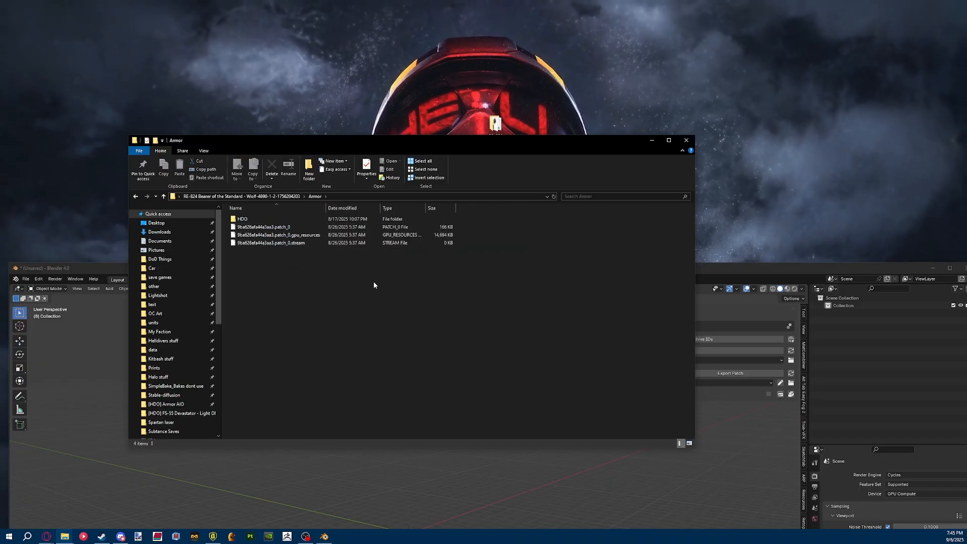
left_click_drag(359, 280, 264, 219)
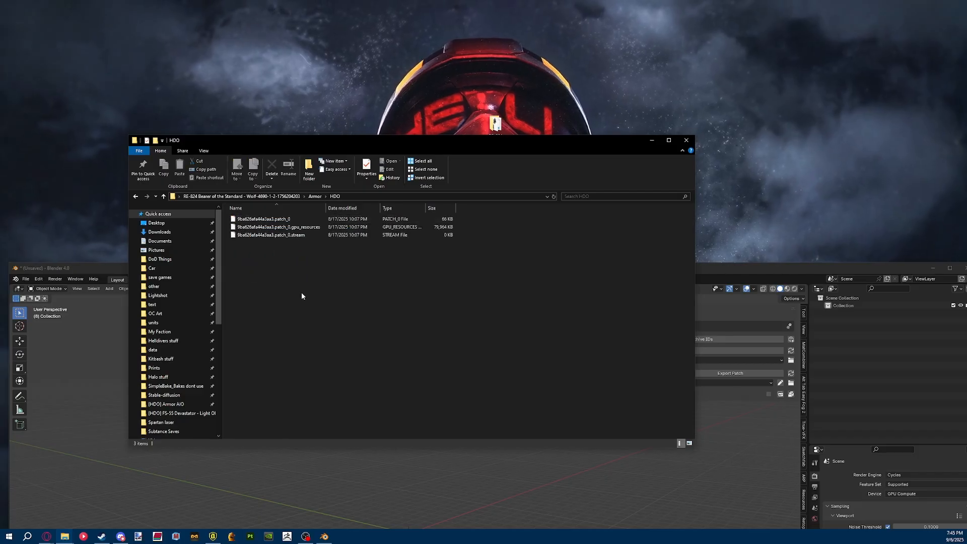
Return to the mod's main folder and check the contents of the Backpack, Bones and Helm folders.
key("alt+Left")
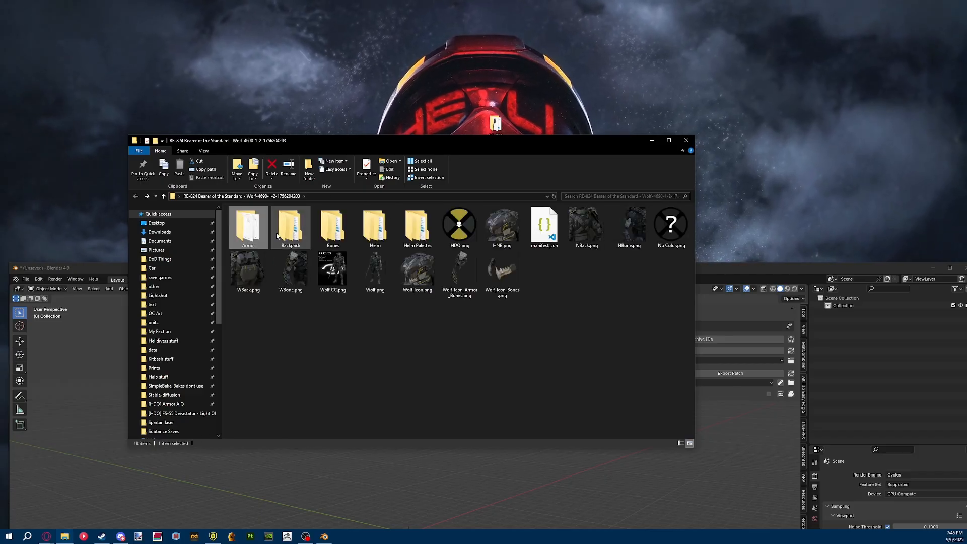
double_click(282, 227)
key("alt+Left")
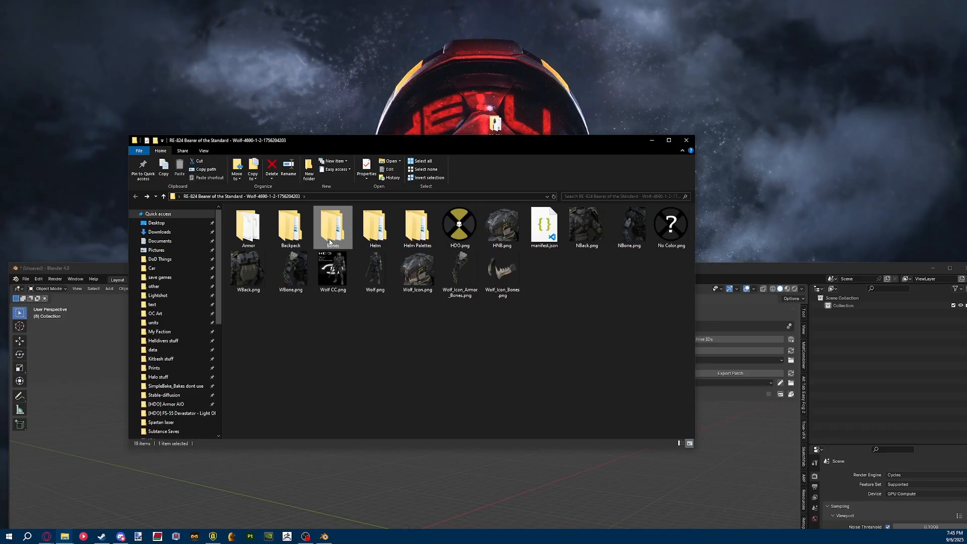
key("alt+Right")
key("alt+Left")
key("alt+Right")
key("alt+Left")
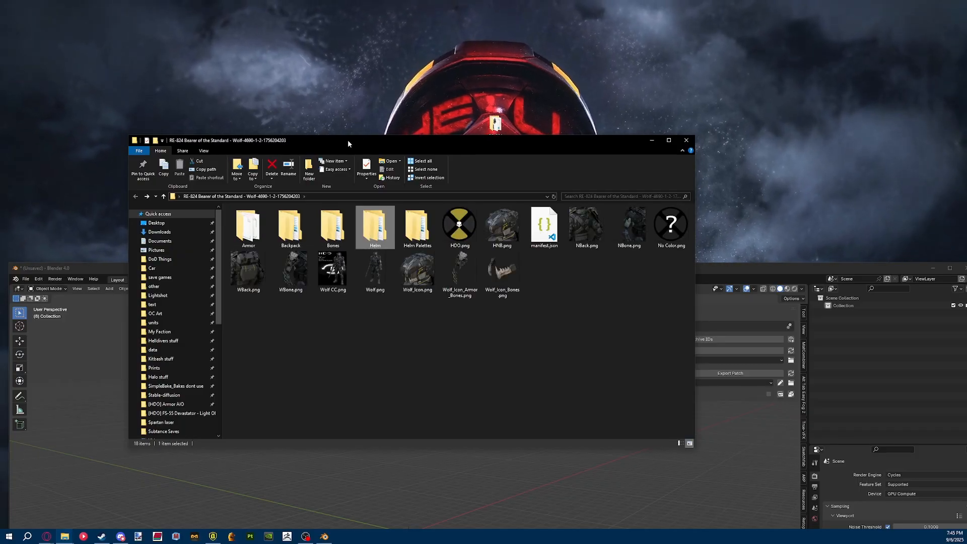
Arrange the extracted RE-824 mod folder and the Blender window side by side, each filling half the screen.
left_click_drag(348, 140, 966, 94)
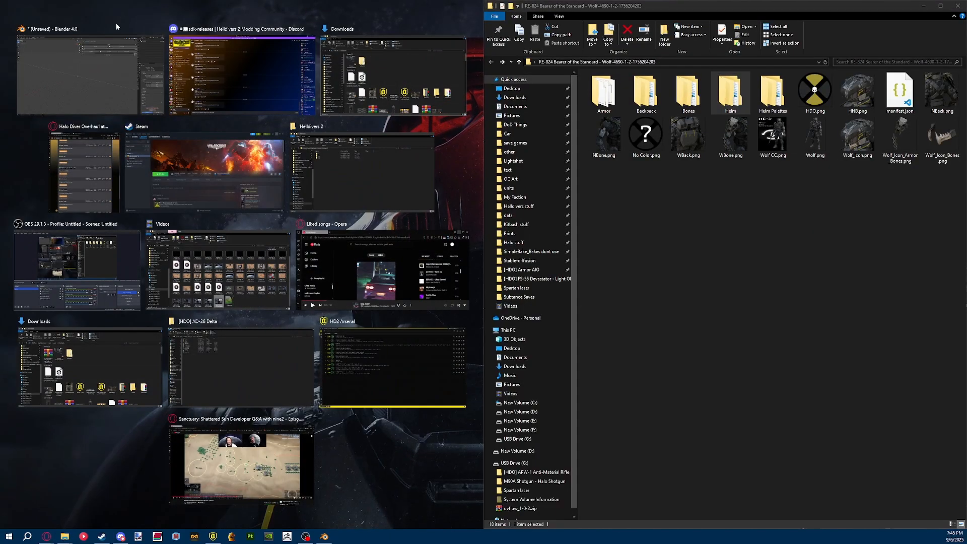
left_click(115, 23)
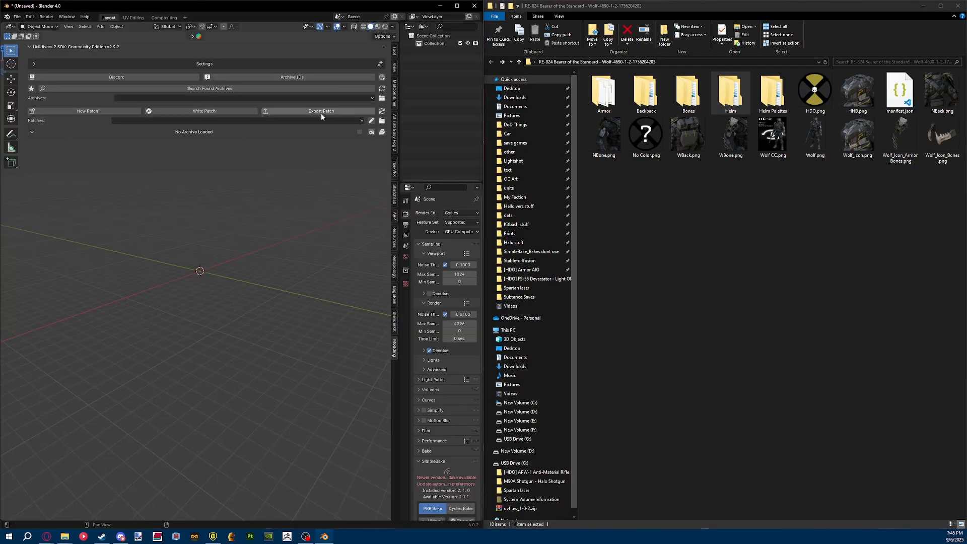
Load the SDK's base patch archive and bring up the patch file browser alongside the mod's Armor folder.
left_click(31, 89)
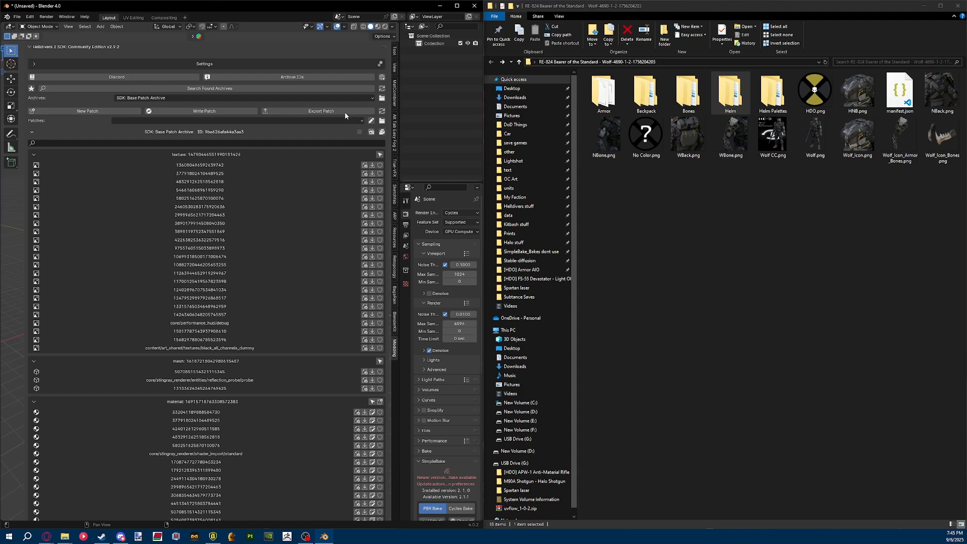
left_click(381, 123)
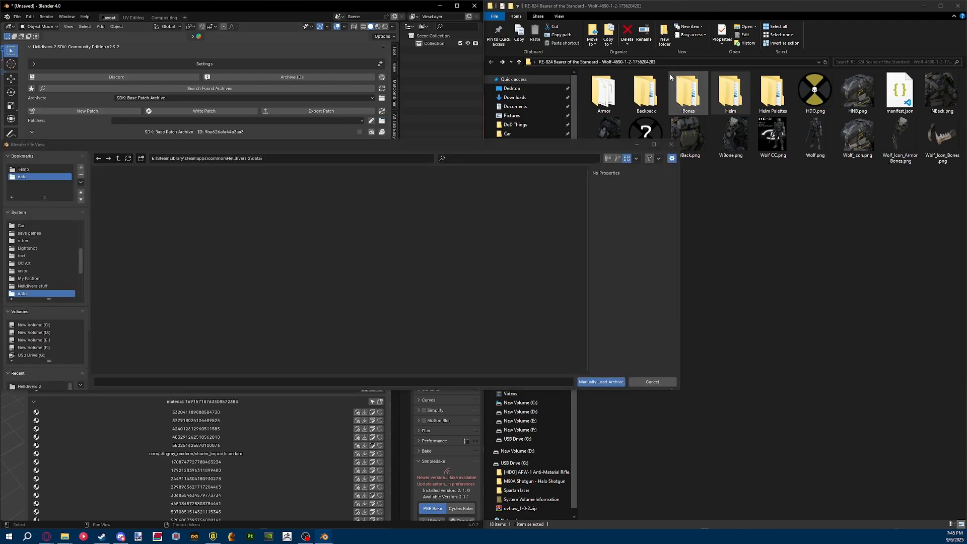
double_click(604, 94)
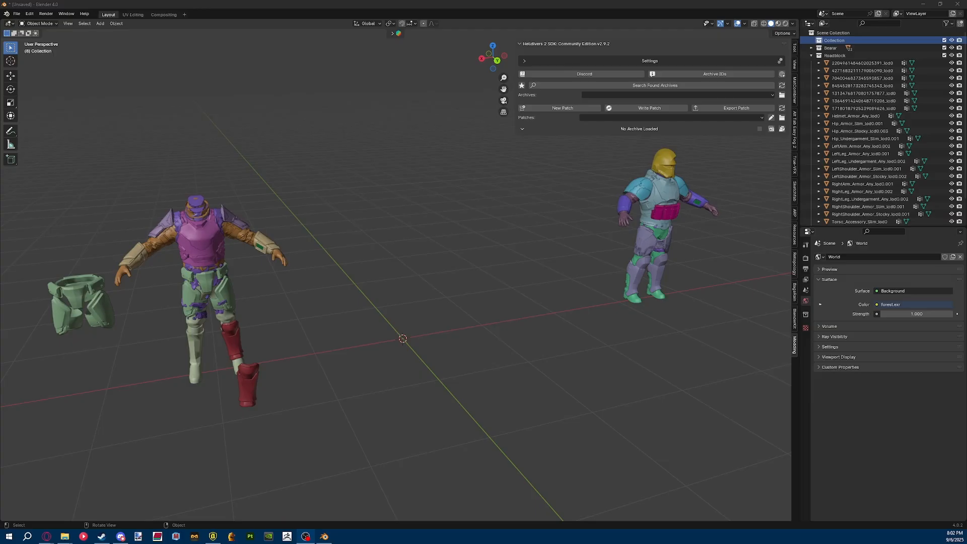
left_click_drag(402, 216, 162, 467)
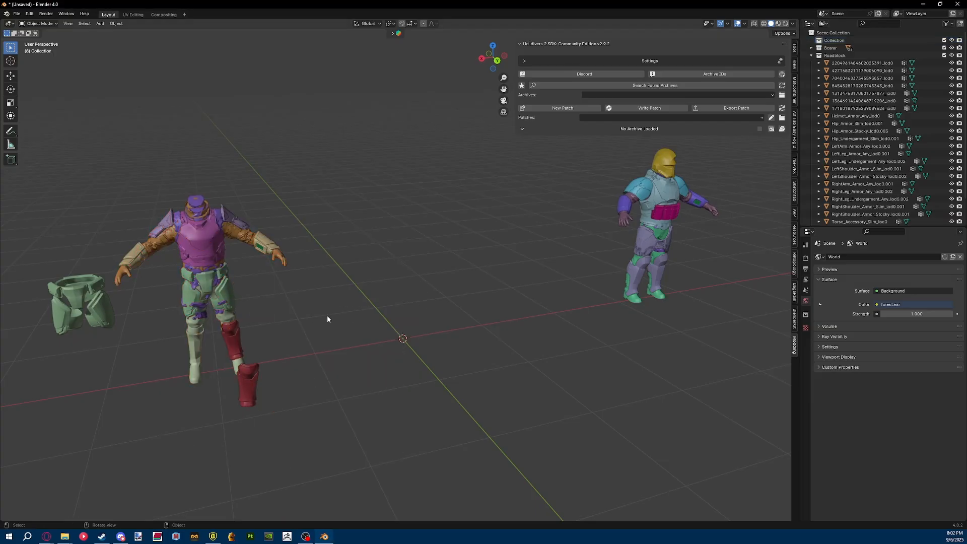
left_click_drag(505, 152, 328, 406)
left_click(623, 279)
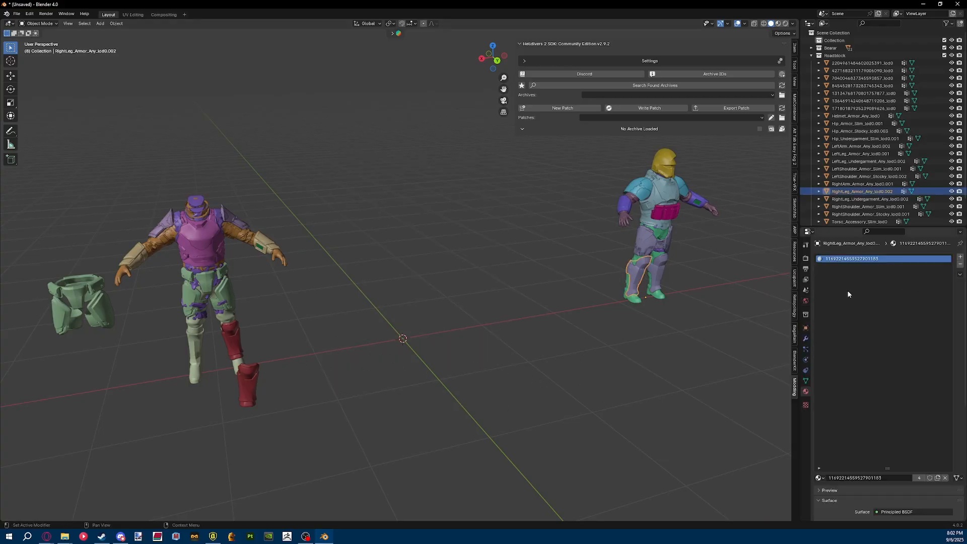
Load the SDK base patch archive, open the patch file browser and copy the path of the mod's Armor\HDO folder.
left_click(522, 86)
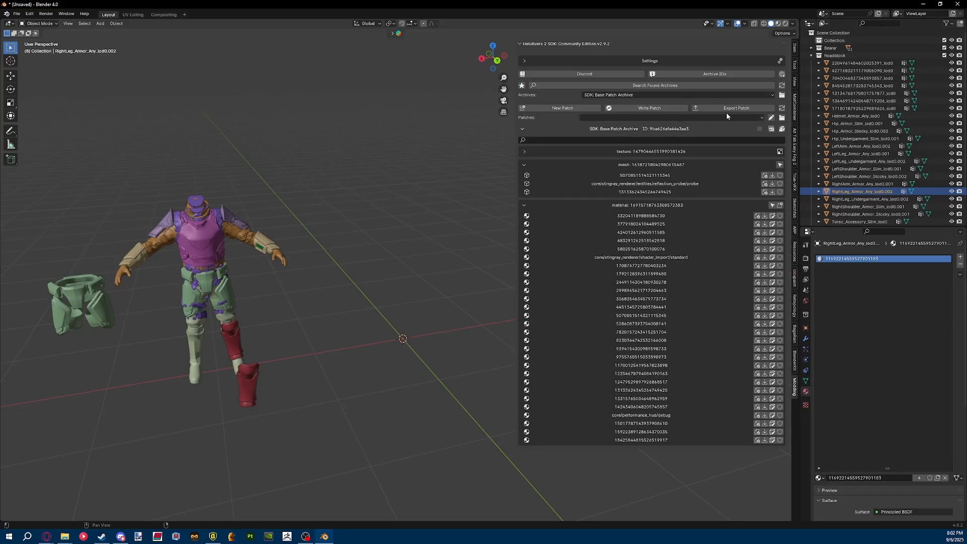
left_click(782, 118)
mouse_move(64, 536)
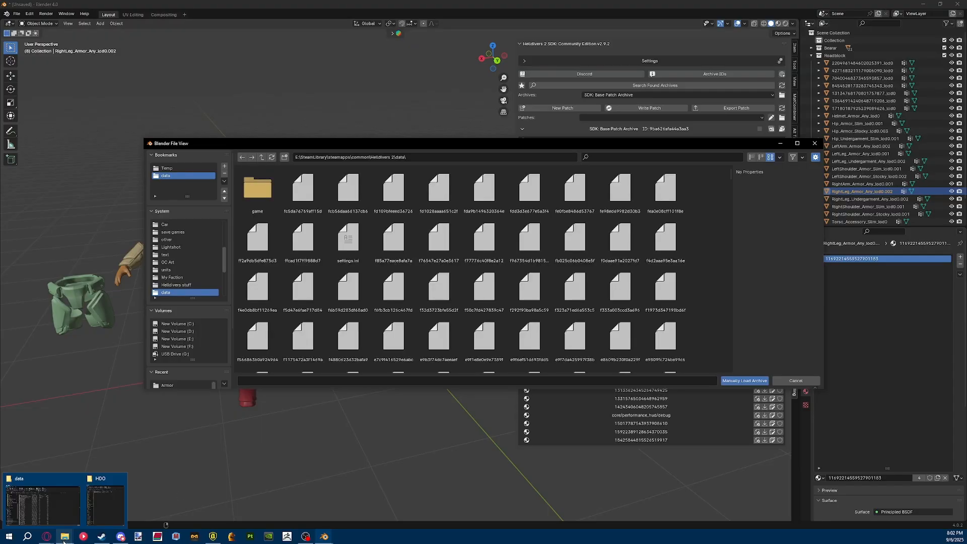
left_click(103, 505)
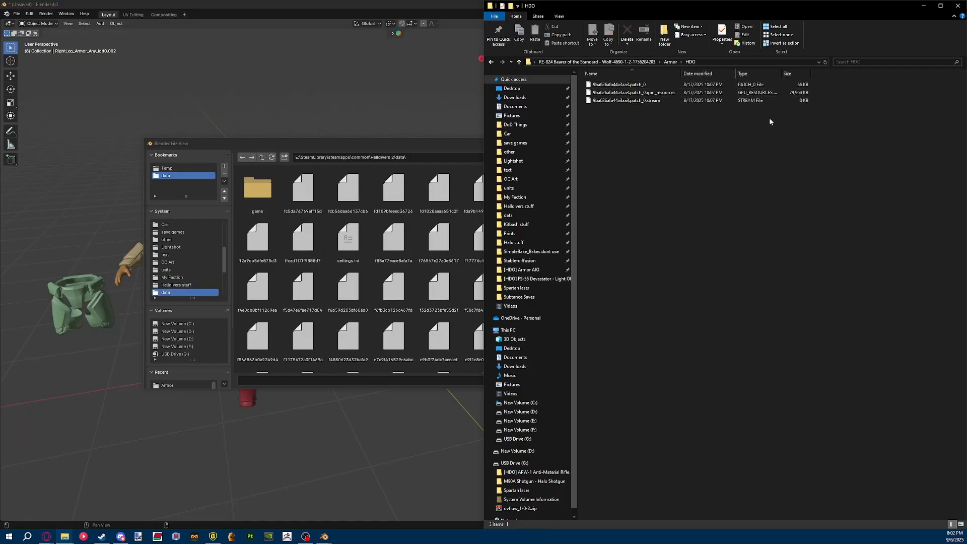
left_click_drag(685, 132, 580, 80)
left_click(746, 62)
key("ctrl+c")
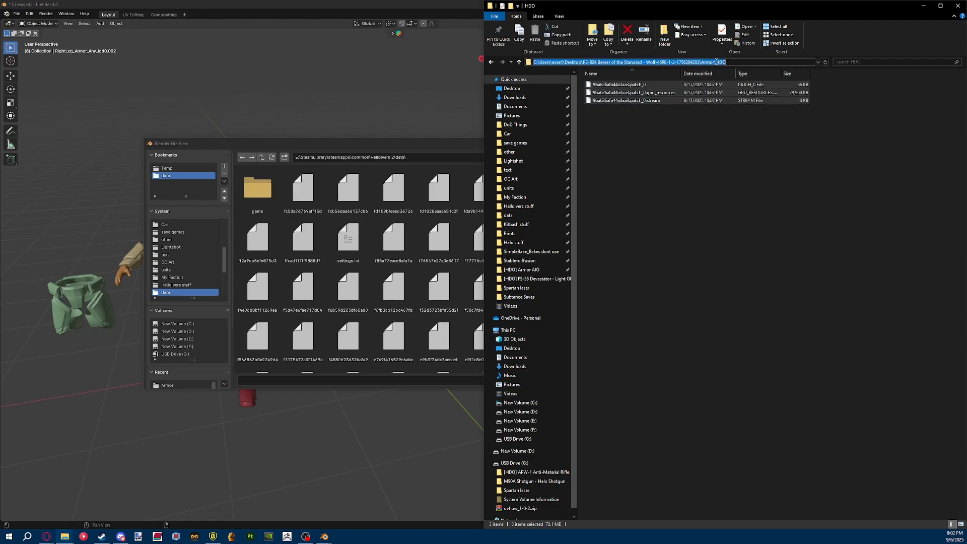
Load 9ba626afa44a3aa3.patch_0 from the copied HDO folder path as a patch and look over its listed entries.
key("alt+Tab")
key("ctrl+v")
left_click(257, 189)
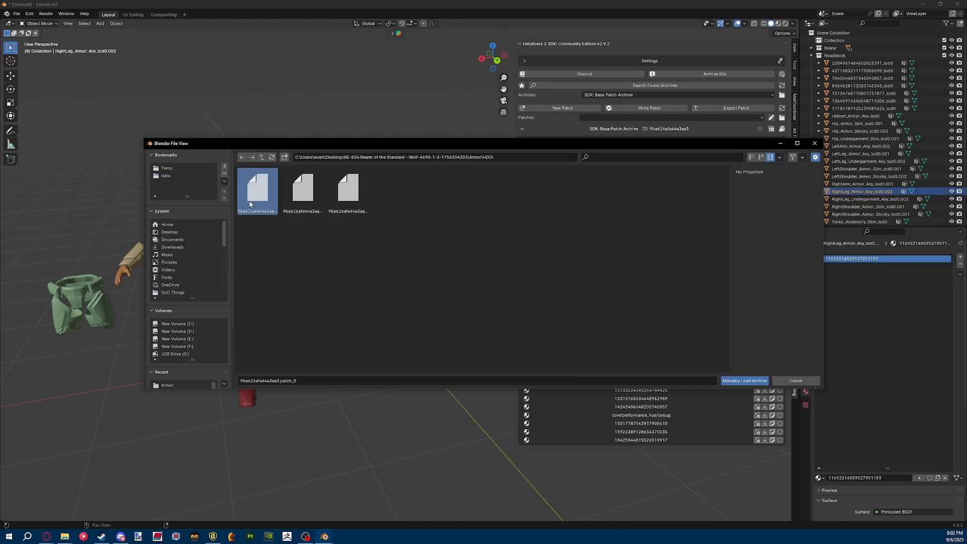
left_click(745, 381)
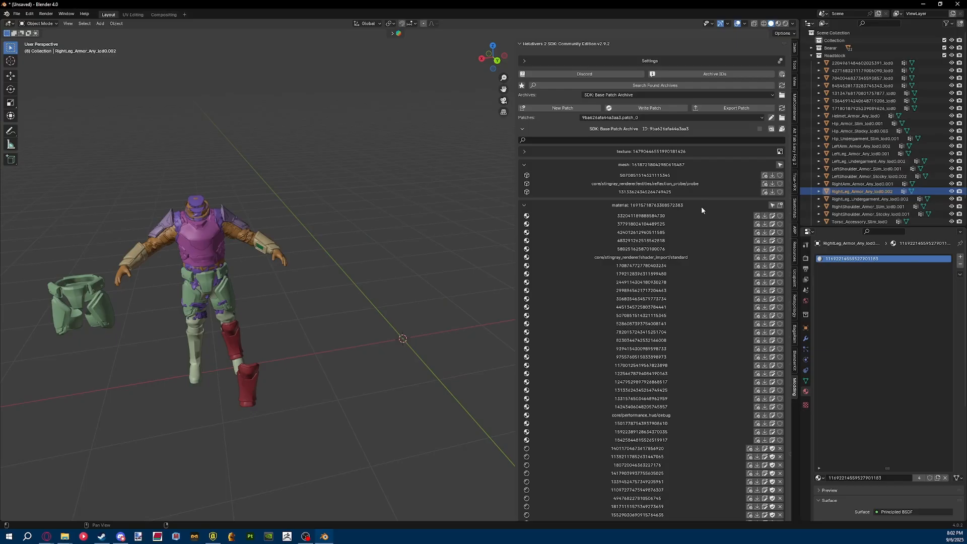
scroll(715, 353, "down", 1)
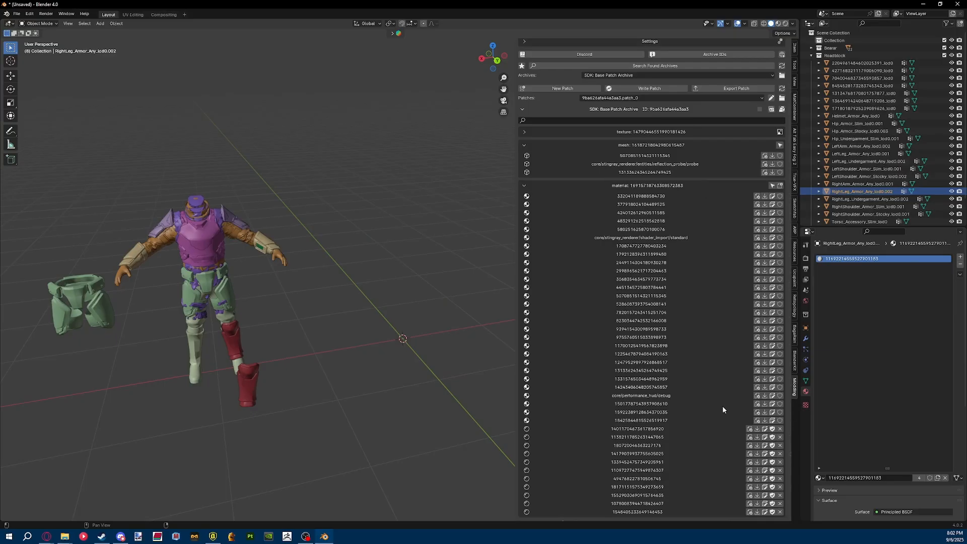
scroll(772, 444, "up", 1)
Load the 9ba626afa44a3aa3.patch_0 file from the mod's main Armor folder as another patch, using that folder's path.
key("alt+Tab")
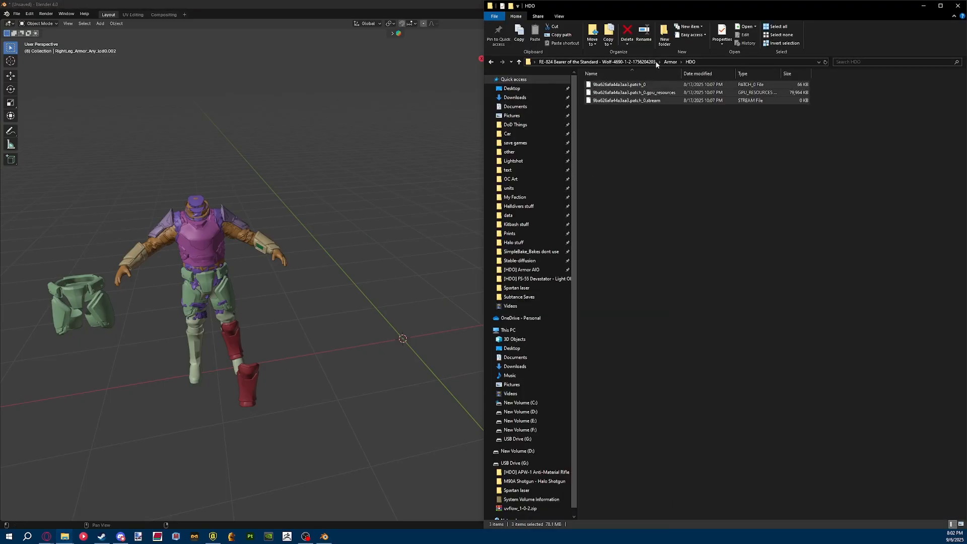
key("alt+Up")
left_click_drag(691, 209, 615, 94)
left_click(712, 62)
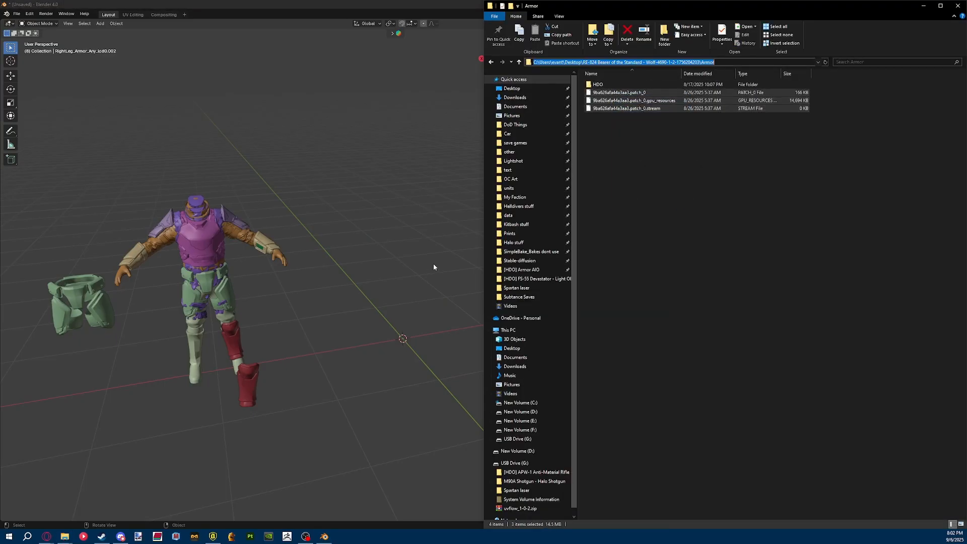
left_click(433, 264)
left_click(782, 117)
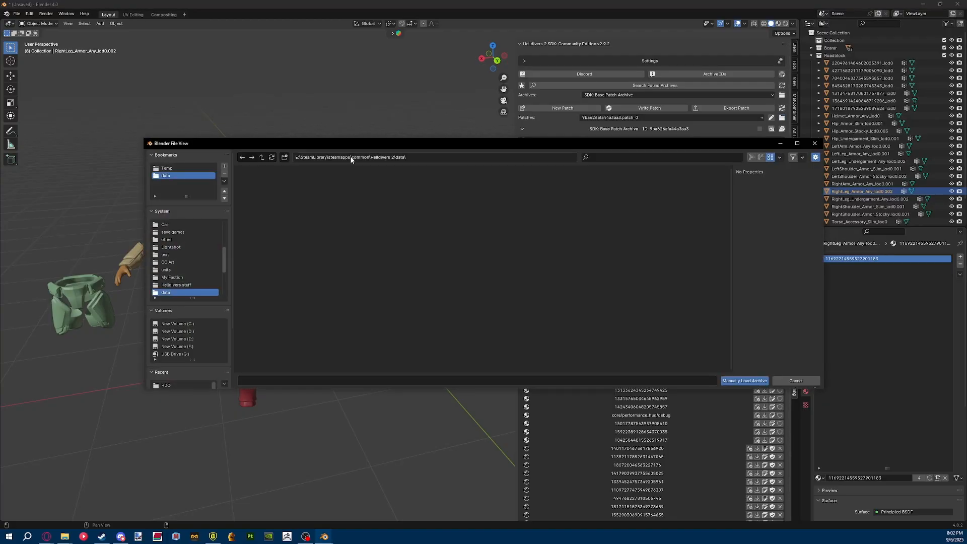
double_click(305, 189)
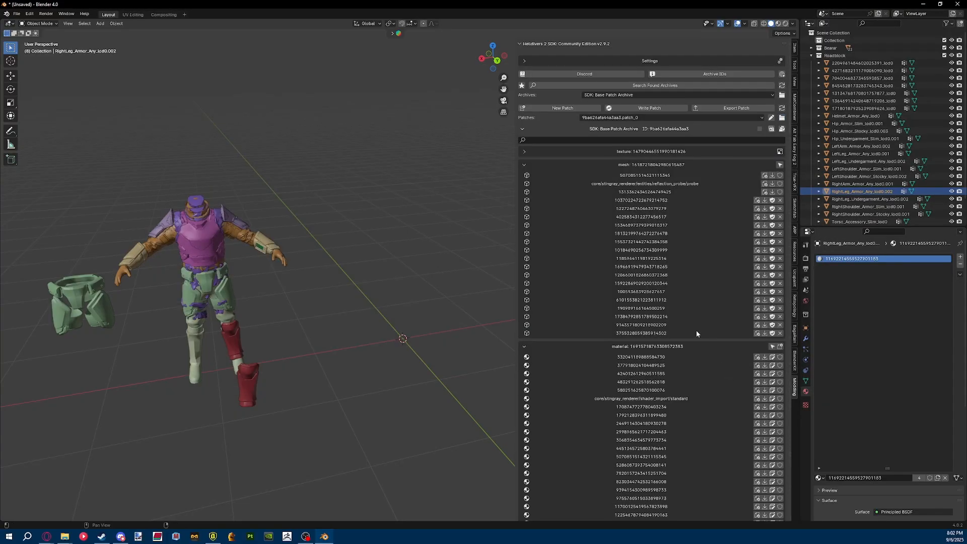
Select the 17 meshes belonging to the patch, leaving out the base archive's entries, and import them into the scene.
left_click(649, 332)
left_click(651, 194, "shift")
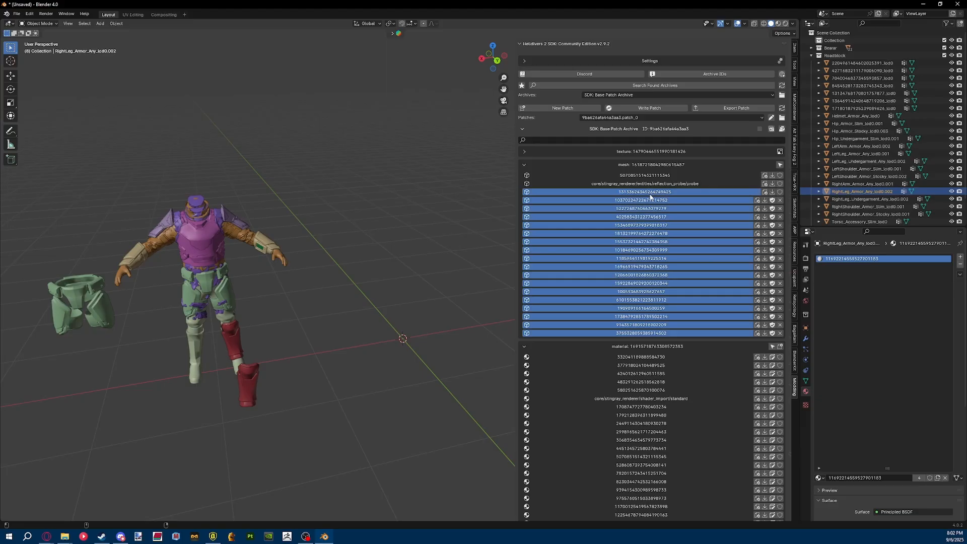
left_click(650, 194, "ctrl")
right_click(649, 196)
right_click(595, 208)
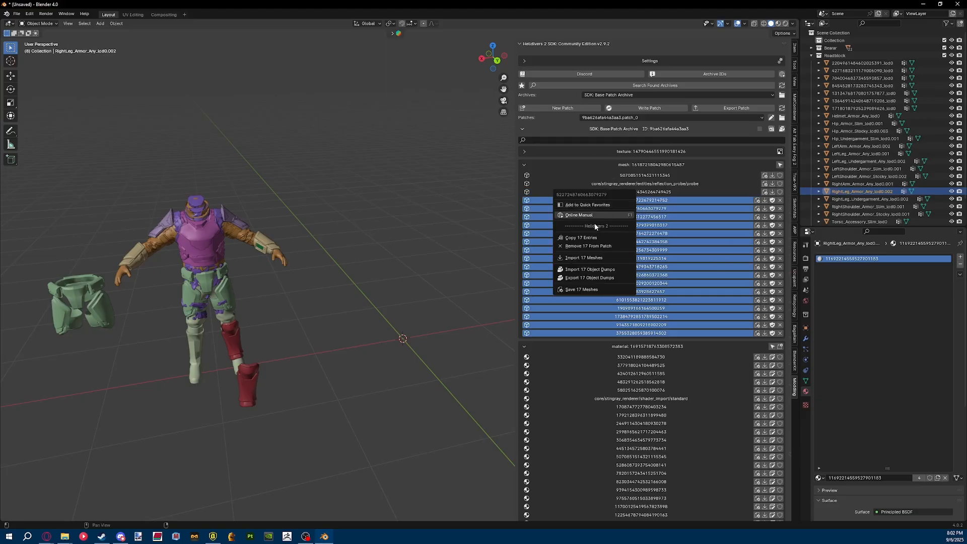
left_click(588, 258)
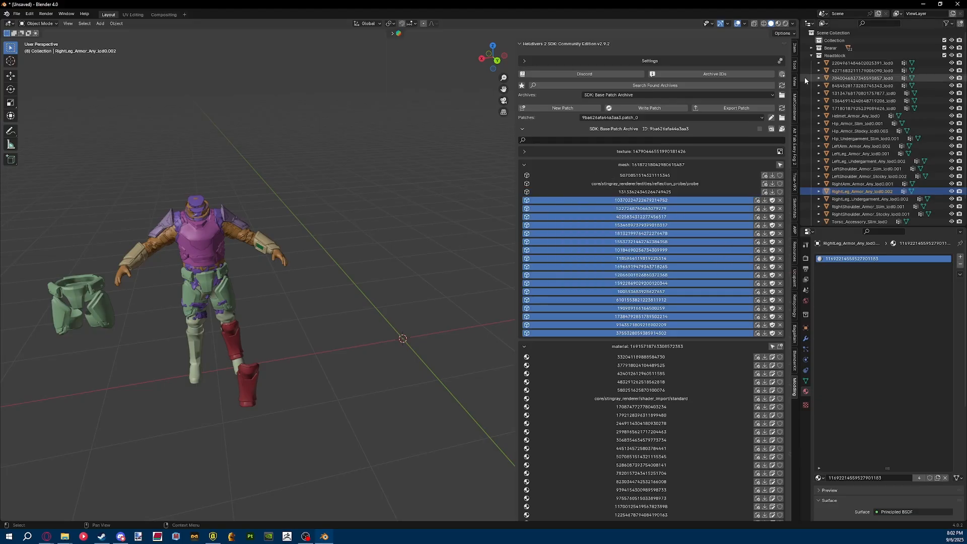
right_click(691, 261)
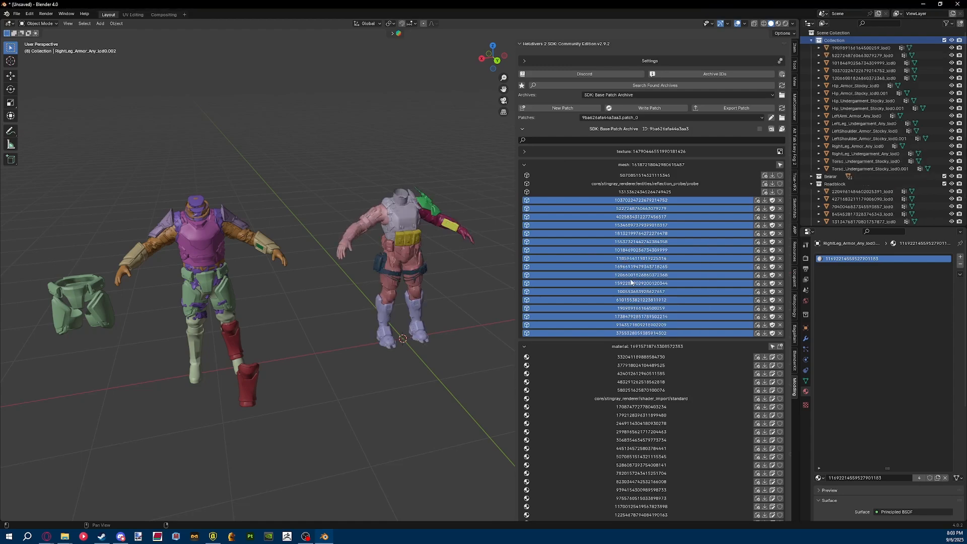
Examine the imported armor's pouch, torso, arm, hip and leg meshes and the materials assigned to each.
left_click(418, 245)
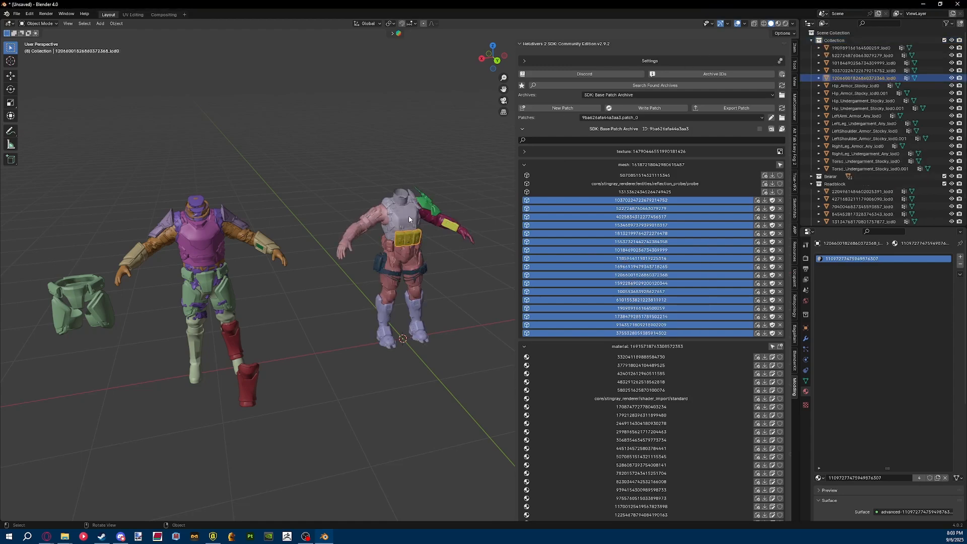
left_click(410, 218)
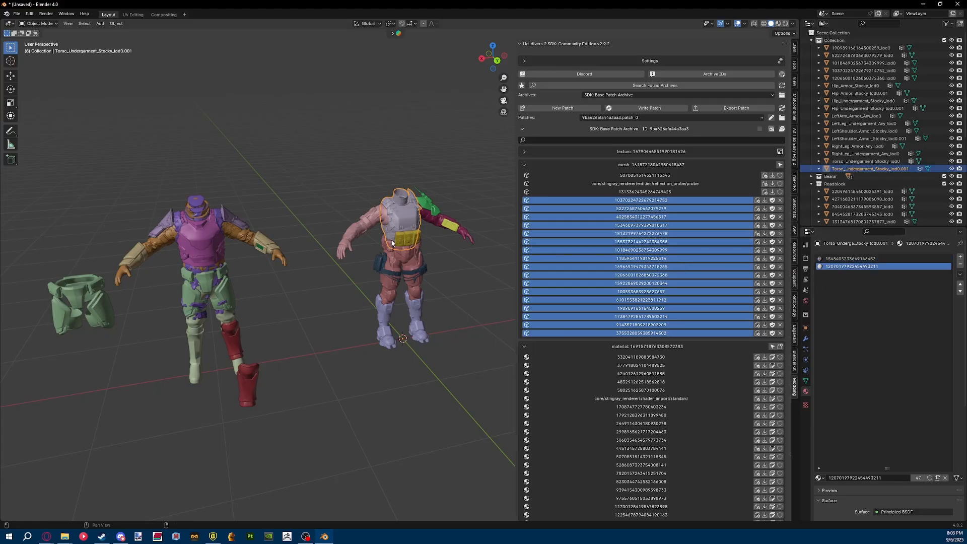
left_click(371, 234)
scroll(418, 231, "up", 4)
left_click(460, 167)
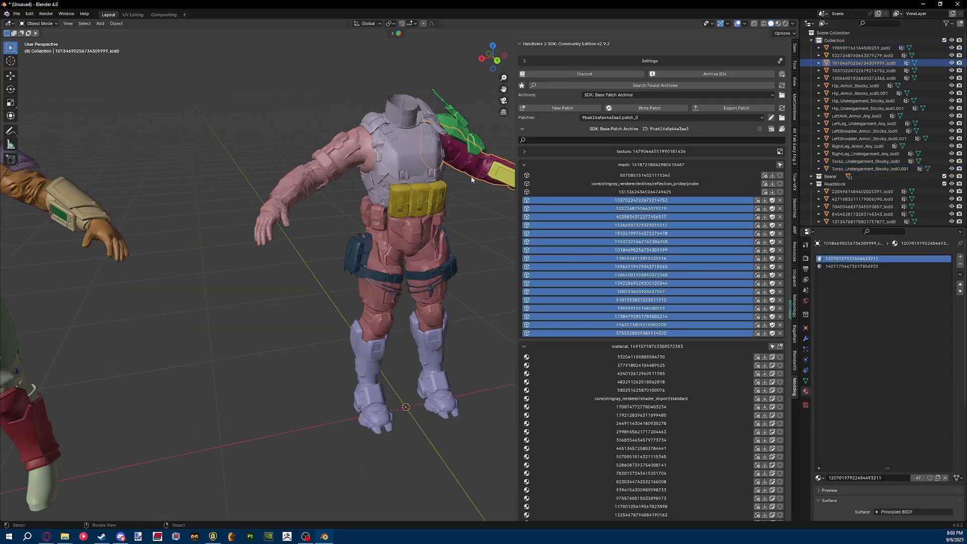
left_click(836, 267)
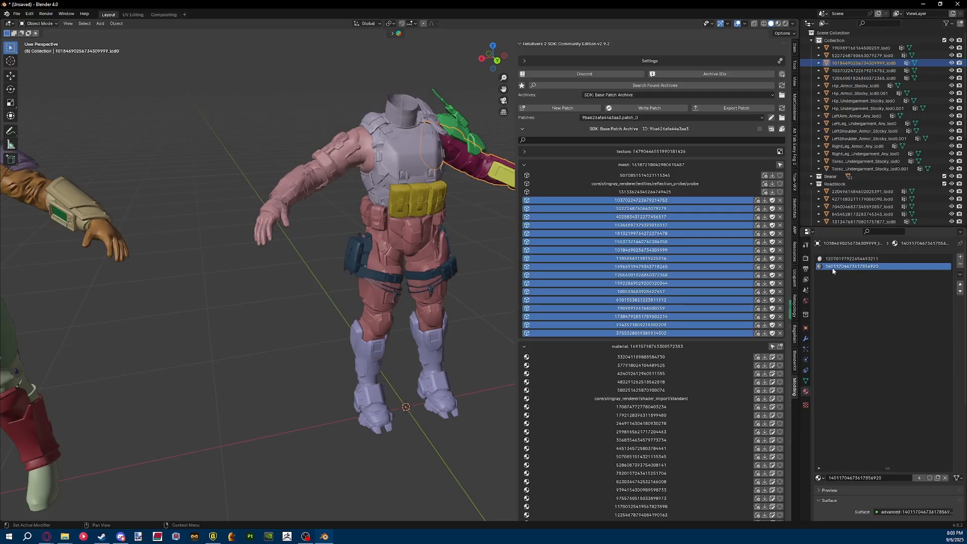
left_click(337, 155)
left_click(431, 239)
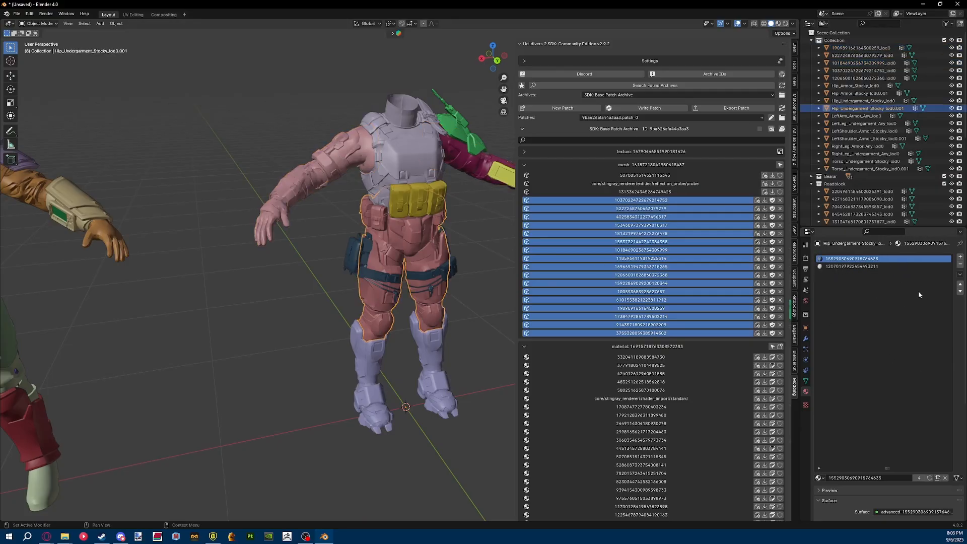
left_click(432, 350)
left_click(411, 213)
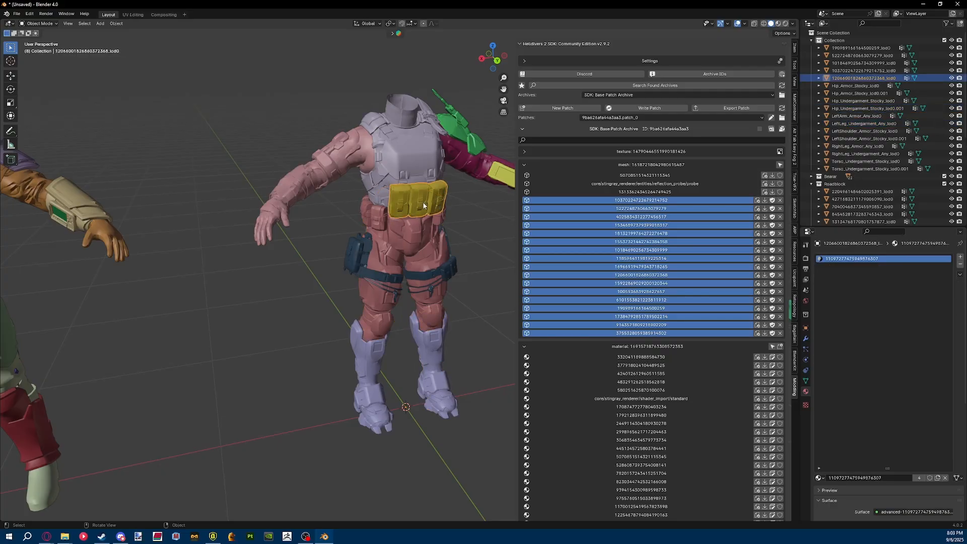
Try moving the pouches and the overlapping torso mesh aside, delete the torso mesh and undo the deletion.
key("g")
right_click(404, 143)
left_click(404, 143)
key("g")
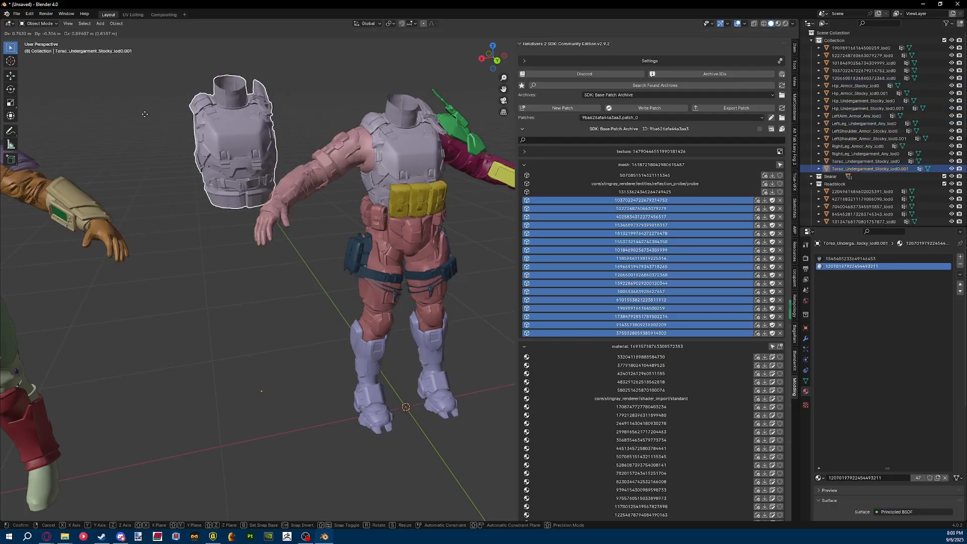
right_click(227, 132)
scroll(349, 199, "up", 3)
key("x")
left_click(340, 201)
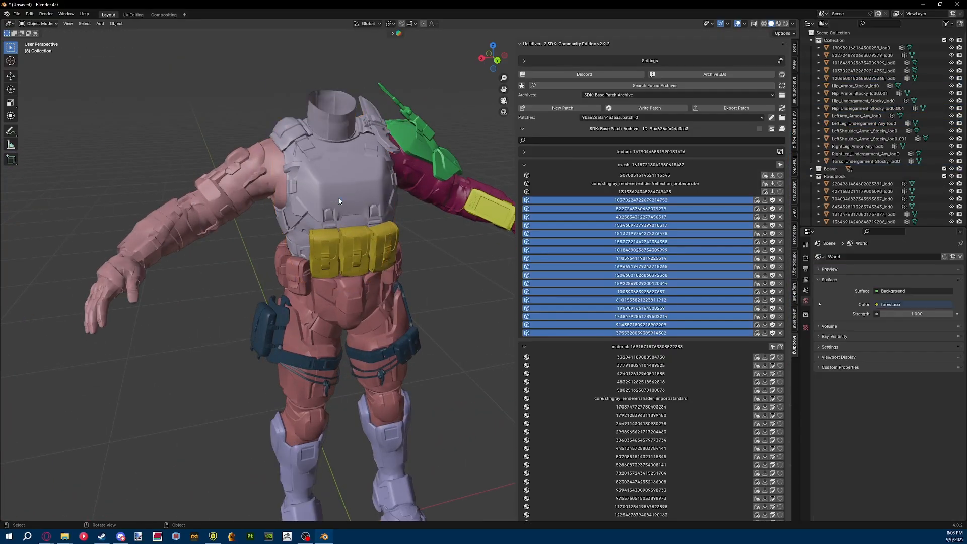
key("ctrl+z")
Move one of the overlapping torso undergarment meshes along the Y axis to a spot behind the body.
scroll(340, 200, "down", 6)
middle_click_drag(339, 201, 373, 237)
key("g")
key("y")
left_click(314, 244)
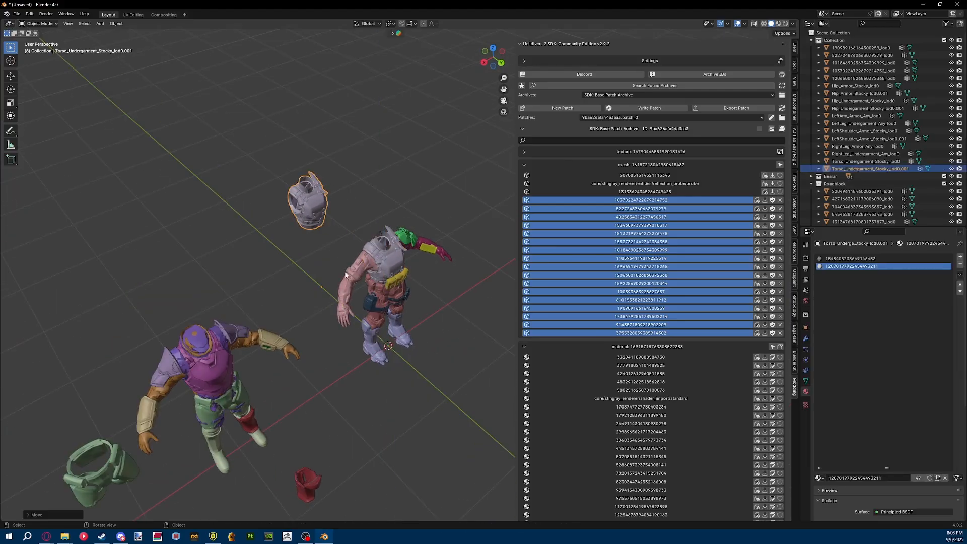
Move one copy of the right arm and one of the left shoulder armor along Y to join the separated torso.
left_click(437, 256)
left_click(413, 239)
key("g")
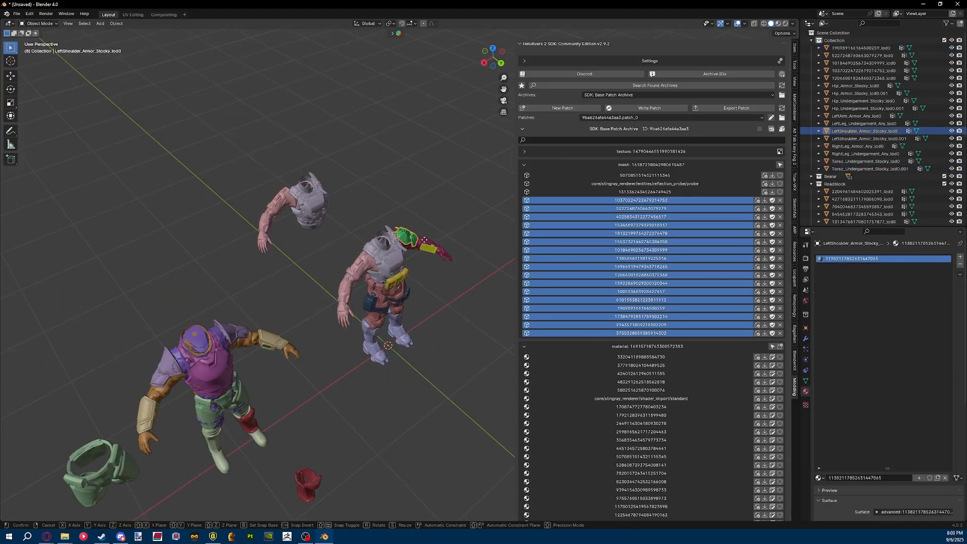
key("y")
left_click(354, 206)
Move one copy of the left arm along Y to the separated torso and select the relocated upper-body pieces together.
left_click(425, 244)
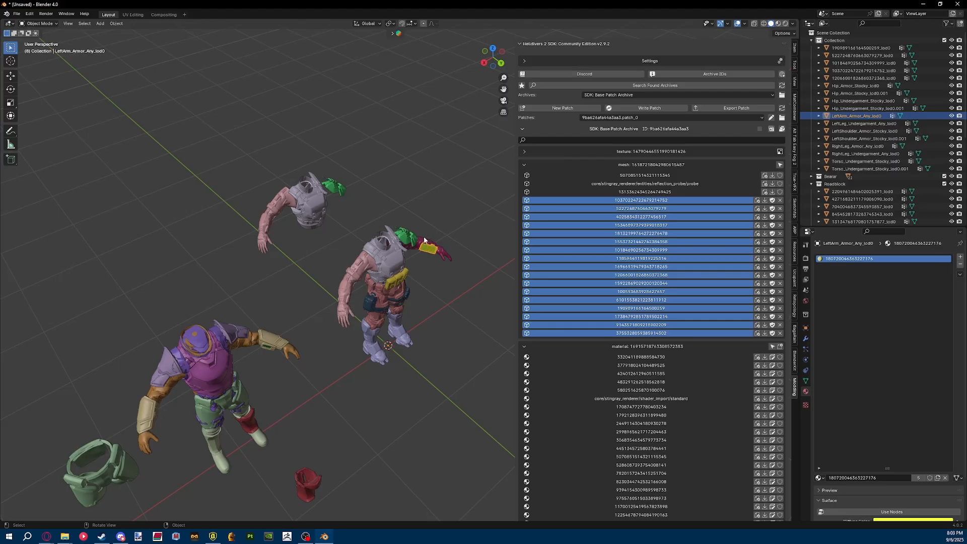
left_click(426, 242)
key("g")
key("y")
left_click(358, 202)
scroll(357, 203, "up", 2)
middle_click_drag(356, 203, 445, 122)
left_click_drag(446, 119, 351, 174)
middle_click_drag(350, 174, 389, 195)
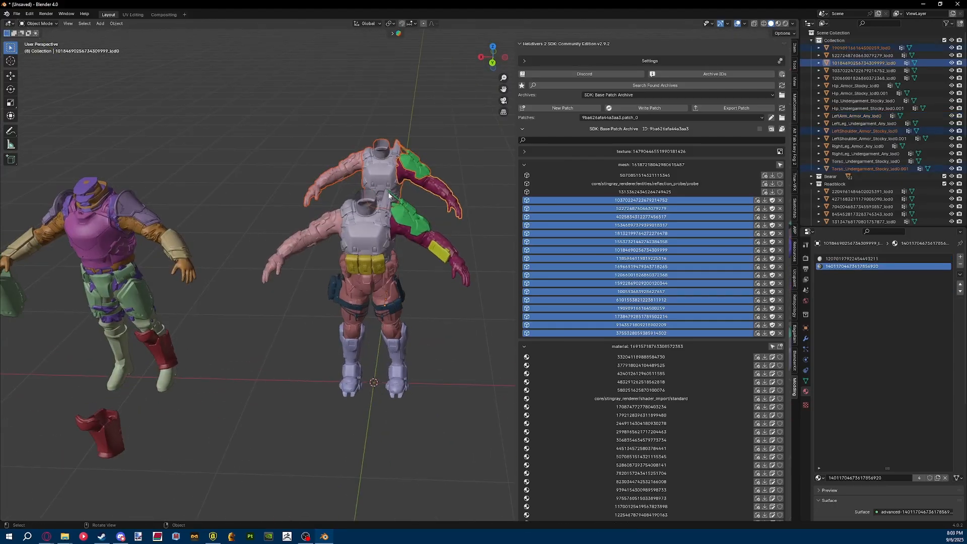
Move one of the overlapping hip undergarment meshes along the Y axis to join the separated upper body.
left_click(362, 285)
middle_click_drag(362, 286, 409, 289)
key("g")
key("y")
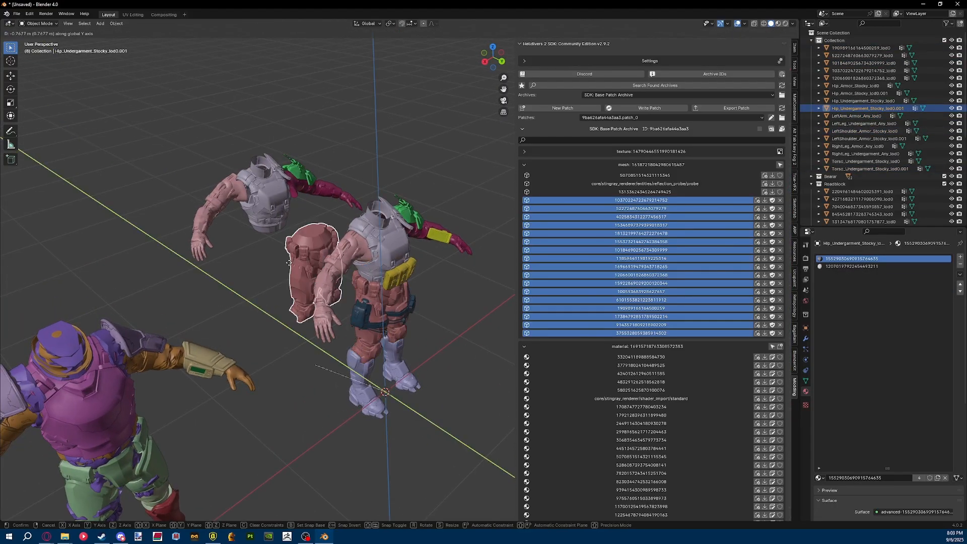
left_click(242, 255)
Move one copy of the hip armor straps along the Y axis to the separated body behind.
left_click(353, 355)
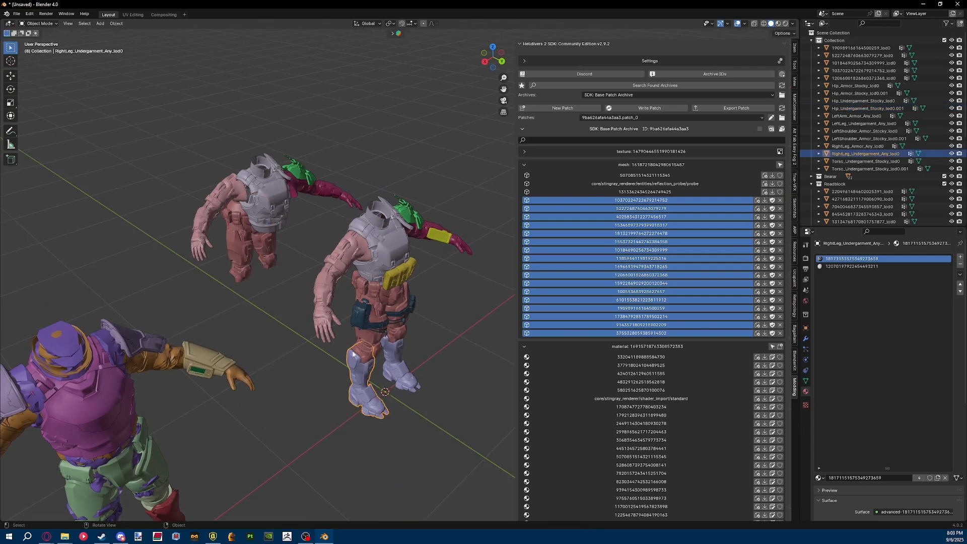
left_click(362, 320)
key("g")
key("y")
left_click(264, 298)
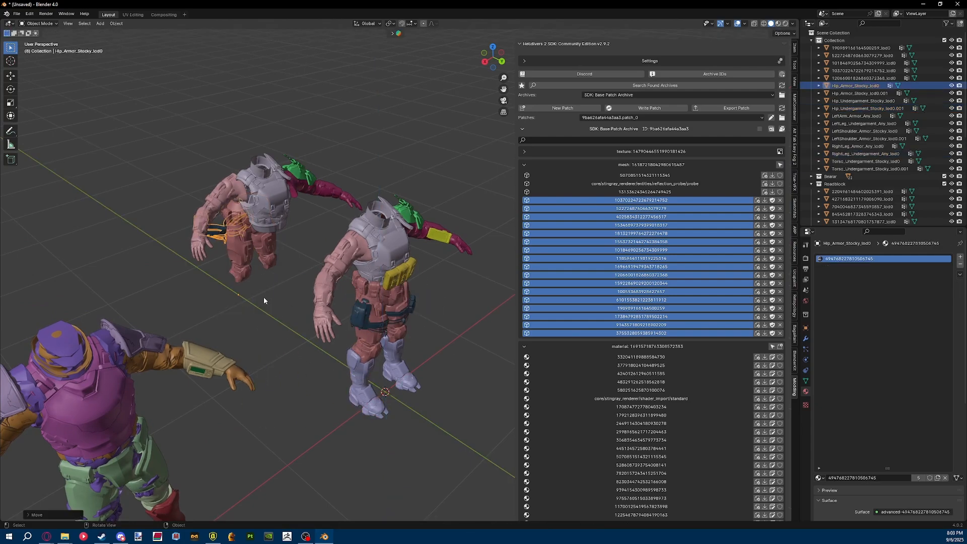
Check the left arm, hip and right leg pieces of the front body for overlapping duplicates with cancelled trial moves.
scroll(265, 297, "up", 3)
scroll(376, 257, "down", 1)
left_click(380, 285)
left_click(466, 211)
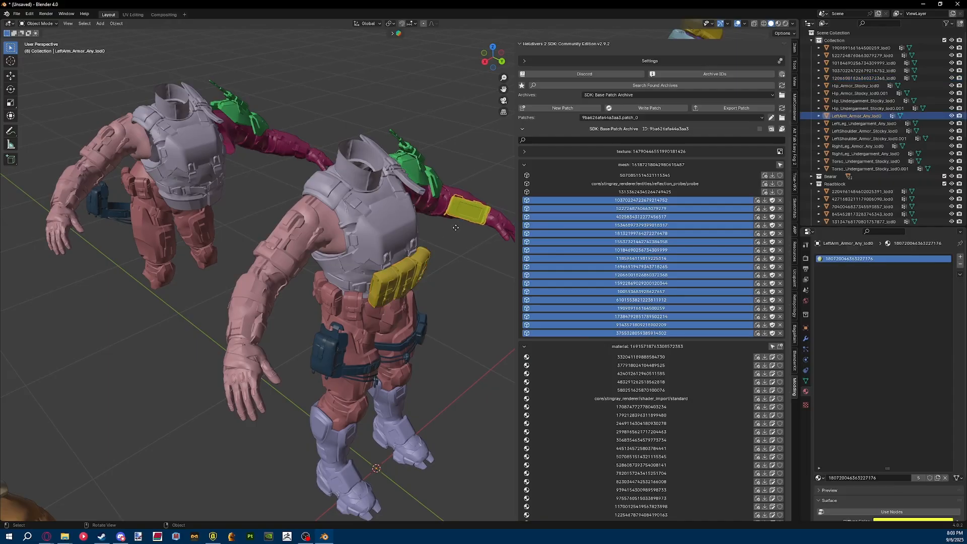
left_click(437, 189)
key("g")
right_click(443, 199)
left_click(435, 203)
key("g")
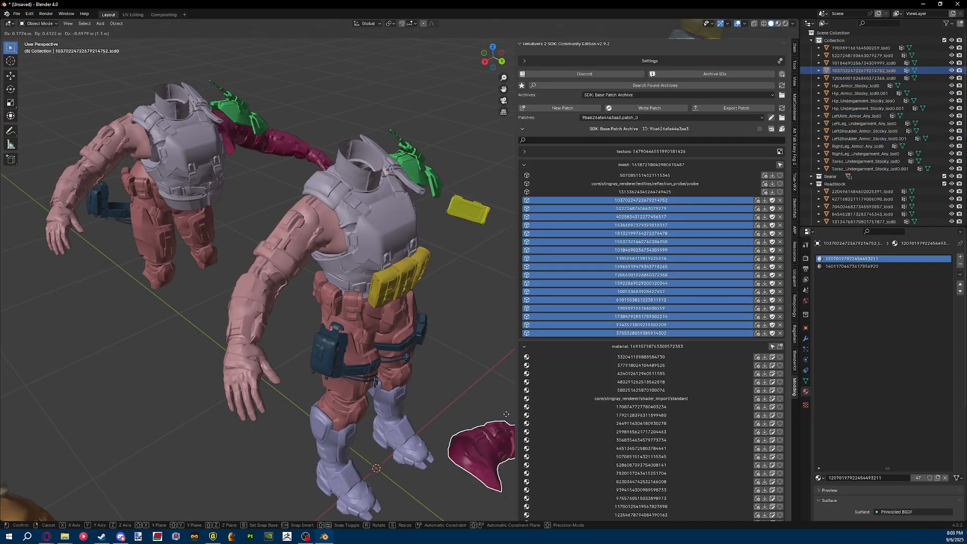
right_click(504, 446)
left_click(395, 324)
key("g")
right_click(126, 471)
left_click(333, 446)
key("g")
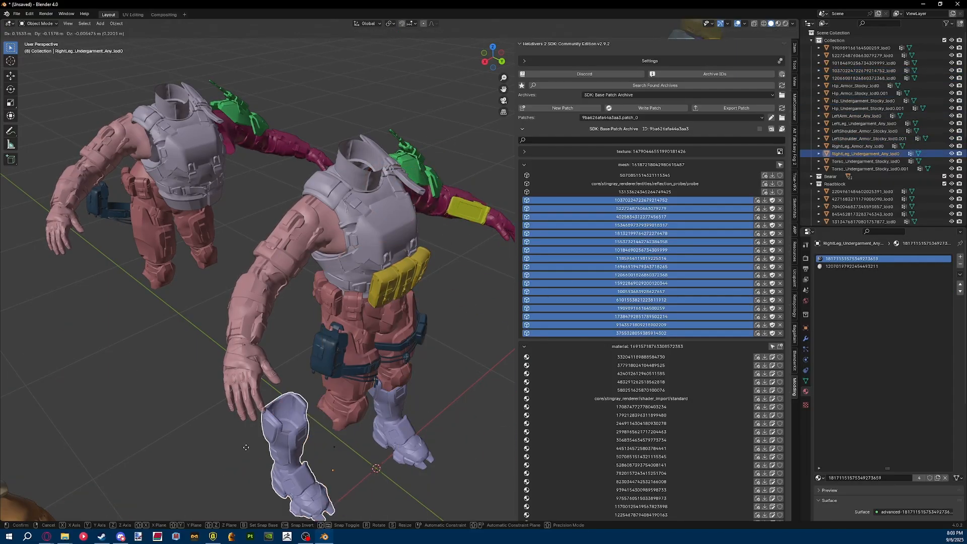
right_click(156, 446)
Hide the right leg undergarment, delete the right leg armor mesh beneath it, and unhide the undergarment.
middle_click_drag(353, 458, 370, 364, "shift")
scroll(370, 364, "up", 4)
middle_click_drag(348, 439, 387, 328, "shift")
scroll(391, 292, "up", 3)
scroll(392, 275, "up", 2)
key("h")
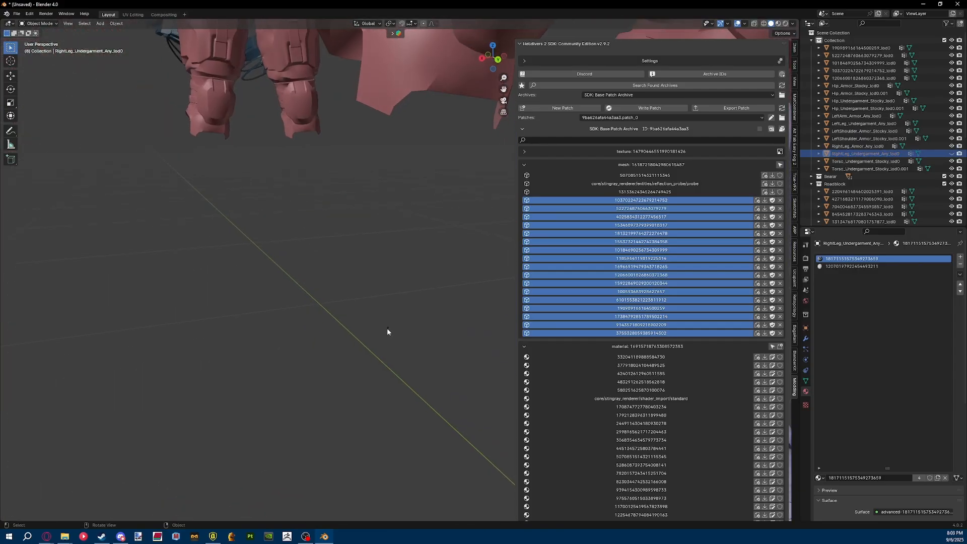
left_click_drag(396, 321, 347, 386)
key("x")
left_click(347, 386)
scroll(356, 355, "down", 4)
scroll(355, 355, "down", 6)
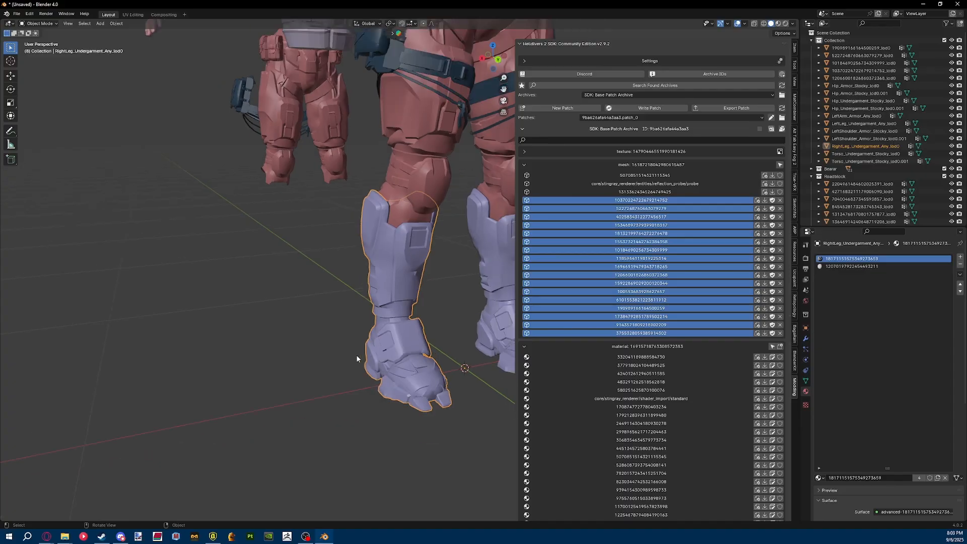
middle_click_drag(425, 356, 381, 321)
scroll(340, 313, "up", 3)
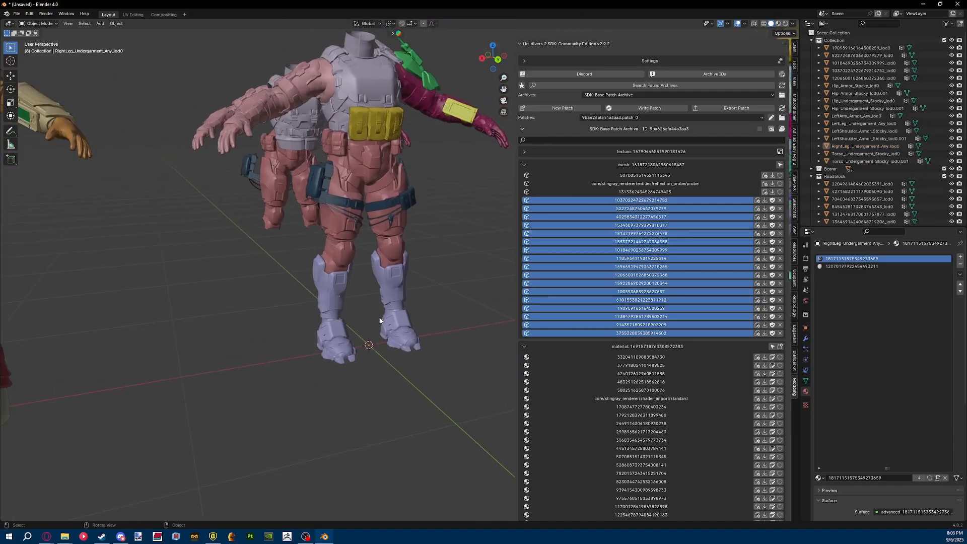
Hide the viewport sidebar and test-move the front body's hip undergarment to check for a duplicate beneath it.
scroll(381, 322, "up", 4)
key("n")
scroll(330, 287, "down", 3)
middle_click_drag(331, 287, 349, 364, "shift")
left_click(348, 348)
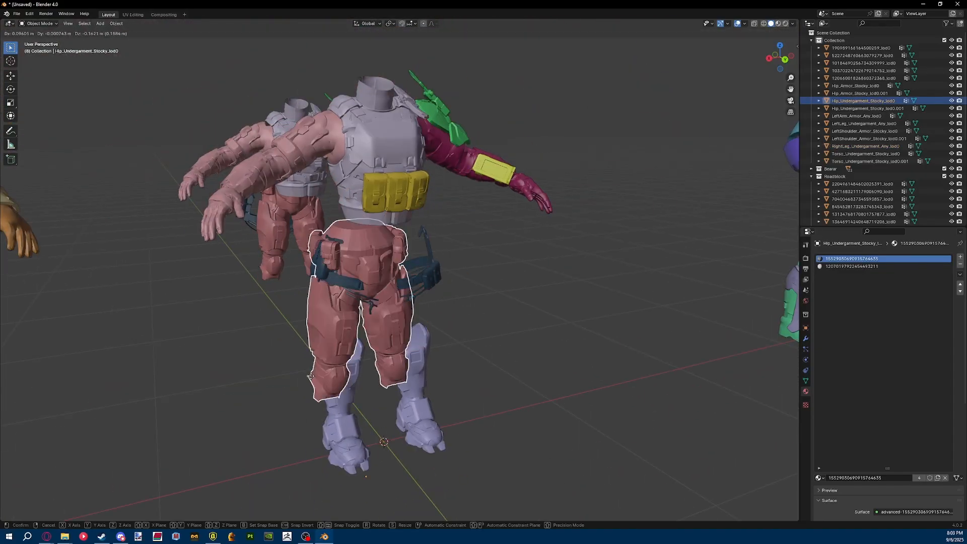
key("g")
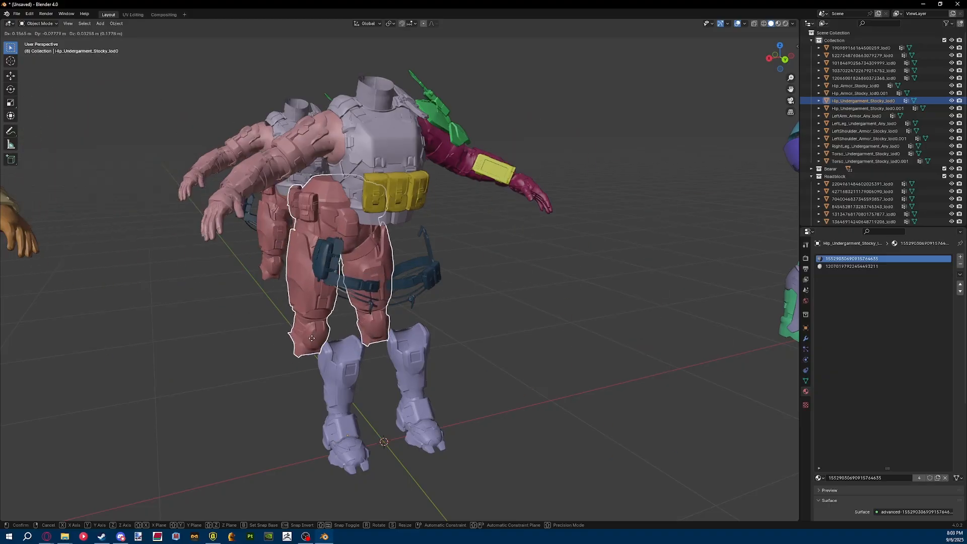
right_click(371, 342)
Check the front body's hip undergarment and both lower legs as a group for leftover duplicates with cancelled trial moves.
left_click_drag(509, 389, 263, 494, "shift")
key("g")
right_click(302, 421)
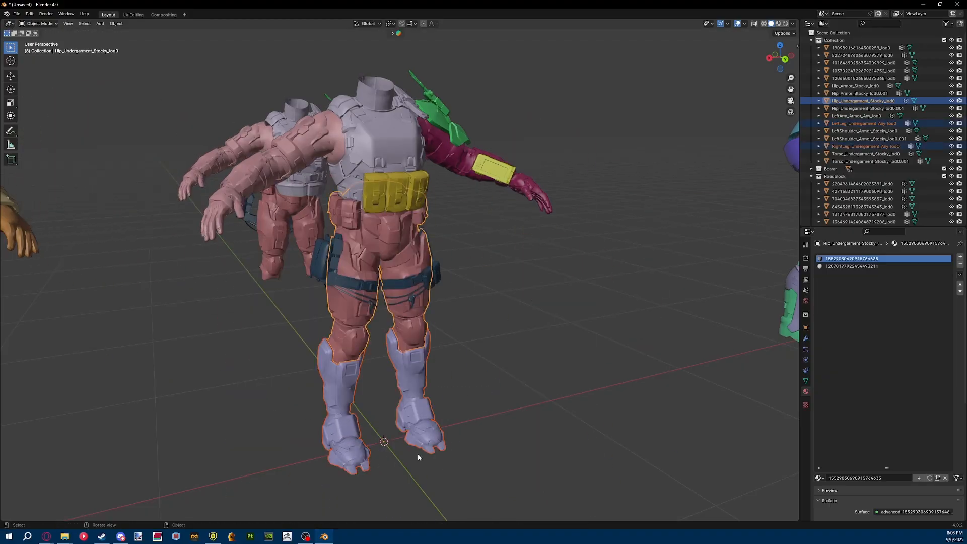
left_click_drag(502, 437, 248, 486)
key("g")
right_click(378, 467)
left_click(361, 456)
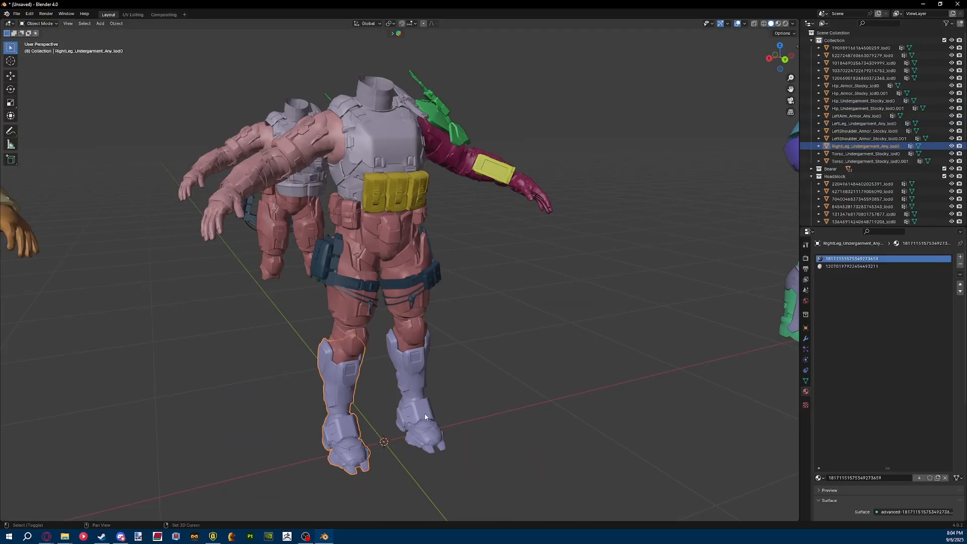
left_click(425, 414, "shift")
key("g")
right_click(595, 443)
Examine the lower legs up close, test-moving both together and the right one alone to look for hidden meshes.
middle_click_drag(472, 378, 498, 249, "shift")
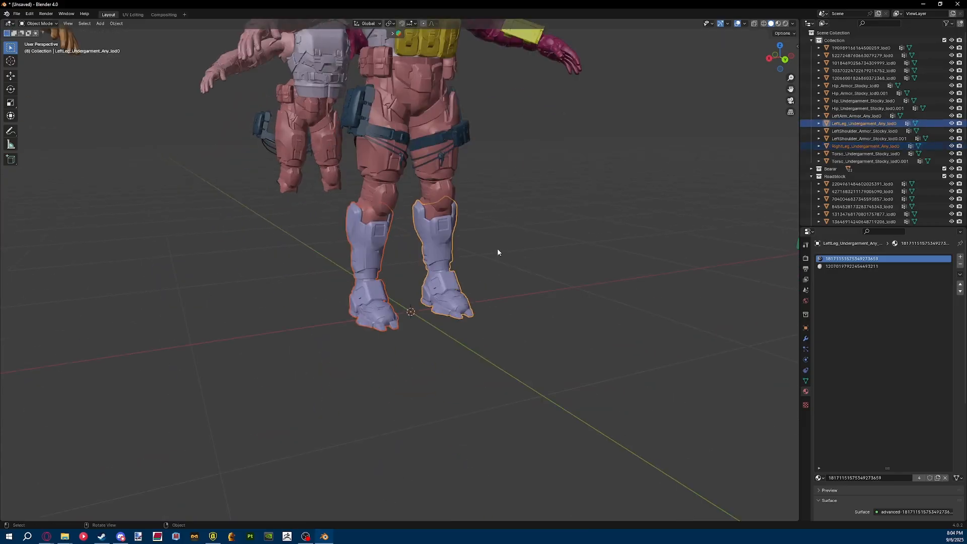
scroll(448, 268, "up", 4)
scroll(448, 267, "down", 3)
key("g")
right_click(403, 304)
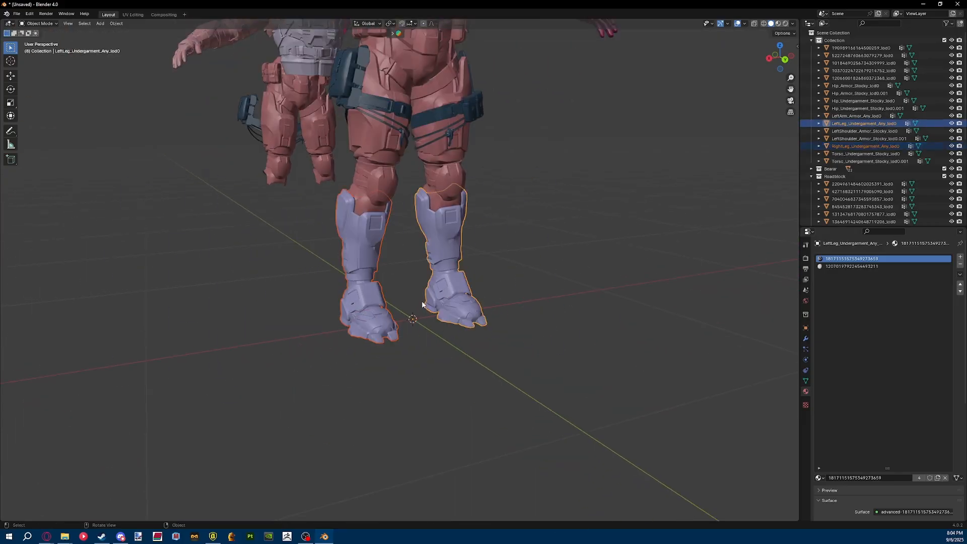
left_click_drag(387, 258, 371, 266)
left_click(377, 275)
key("g")
right_click(333, 295)
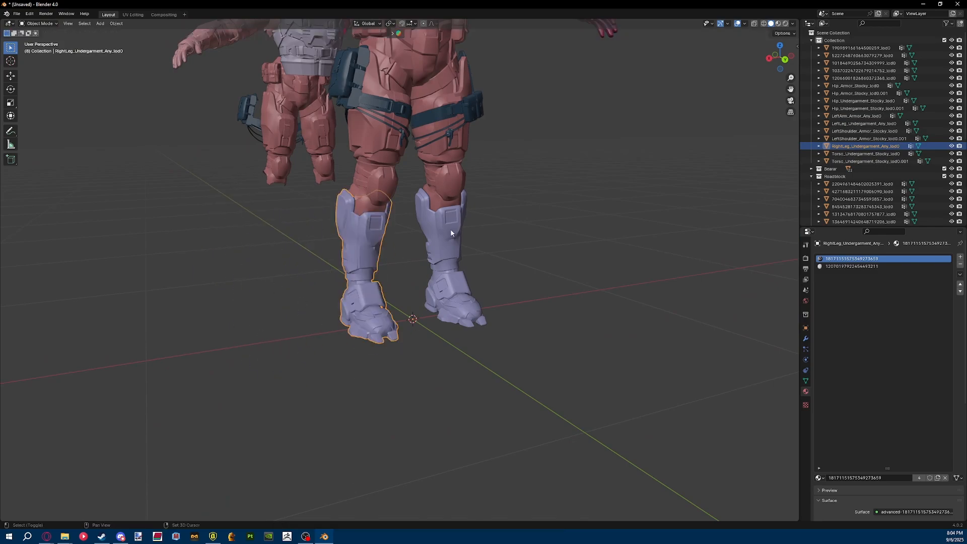
Compare the two separated hip undergarment copies by selecting both and test-moving them, then clear the selection.
scroll(456, 240, "down", 4)
middle_click_drag(491, 272, 442, 388, "shift")
left_click(485, 391)
scroll(486, 391, "down", 1)
scroll(439, 385, "up", 2)
left_click(372, 314)
middle_click_drag(372, 313, 410, 293, "shift")
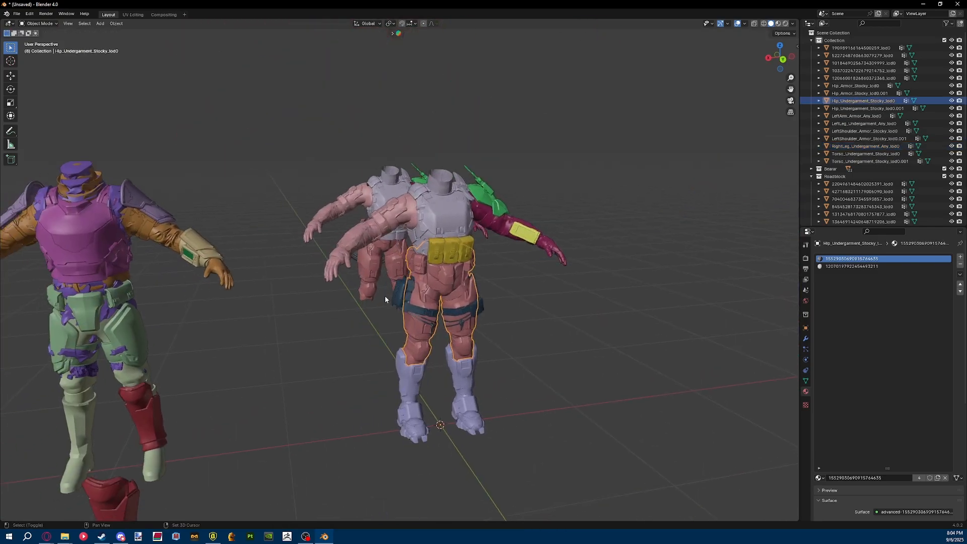
left_click(371, 288, "shift")
key("g")
right_click(512, 325)
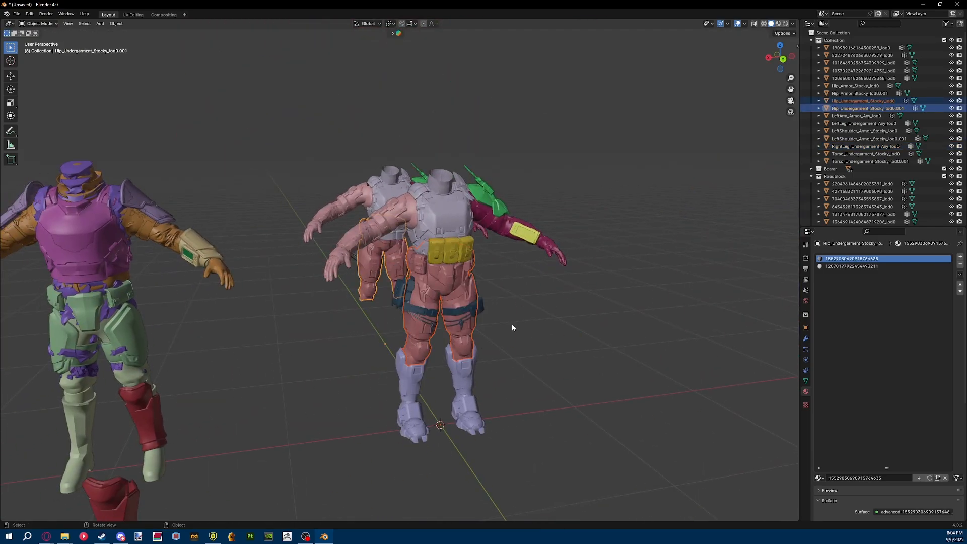
middle_click_drag(512, 324, 582, 361)
left_click(577, 361)
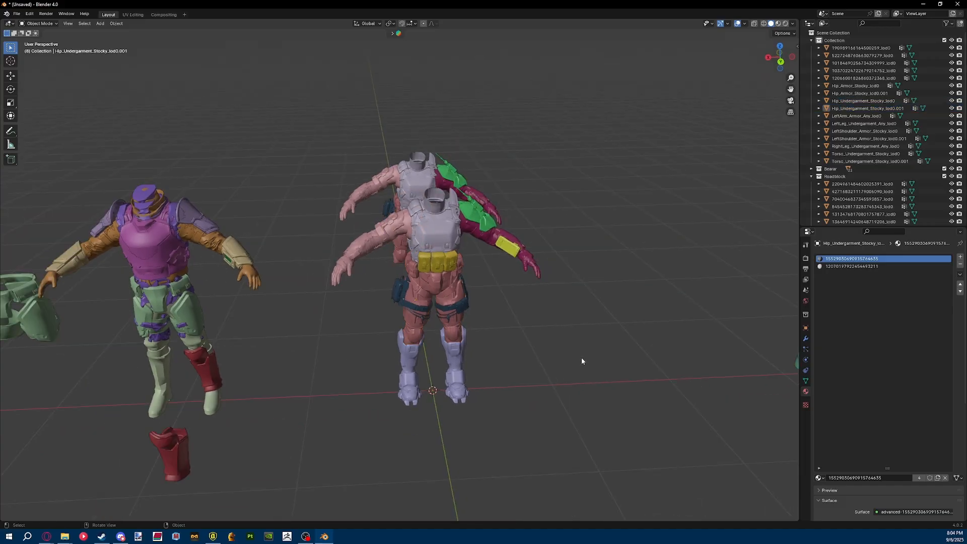
Examine the purple and green armor set beside the Wolf armor, including its arm undergarment and left forearm armor.
middle_click_drag(369, 337, 385, 306)
scroll(386, 307, "up", 3)
scroll(384, 297, "down", 2)
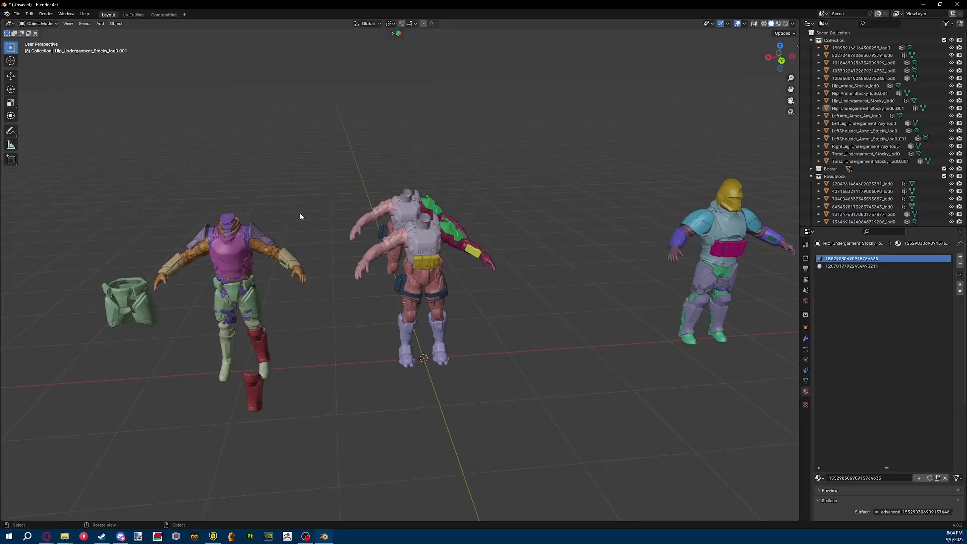
left_click_drag(285, 162, 49, 425)
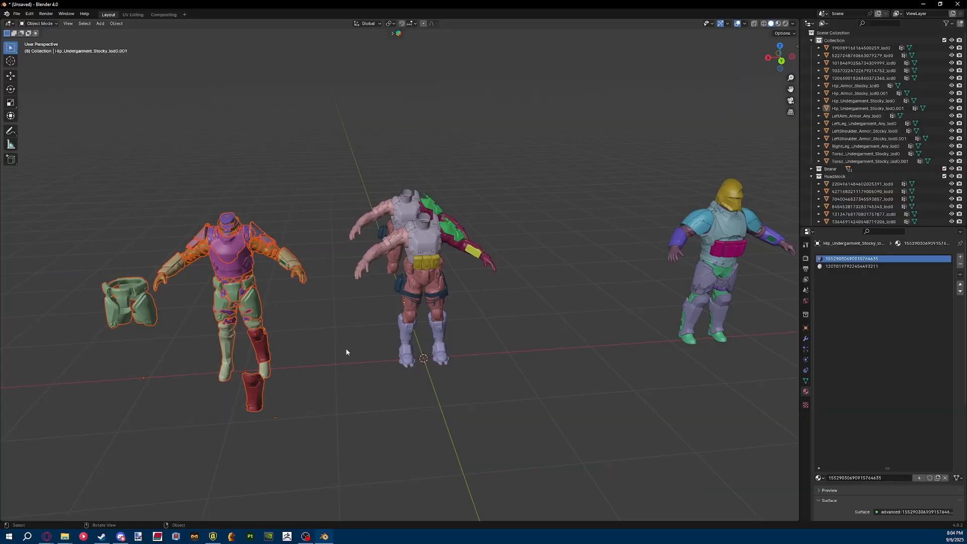
left_click_drag(298, 173, 49, 413)
left_click(199, 256)
scroll(192, 247, "up", 2)
middle_click_drag(192, 247, 327, 303)
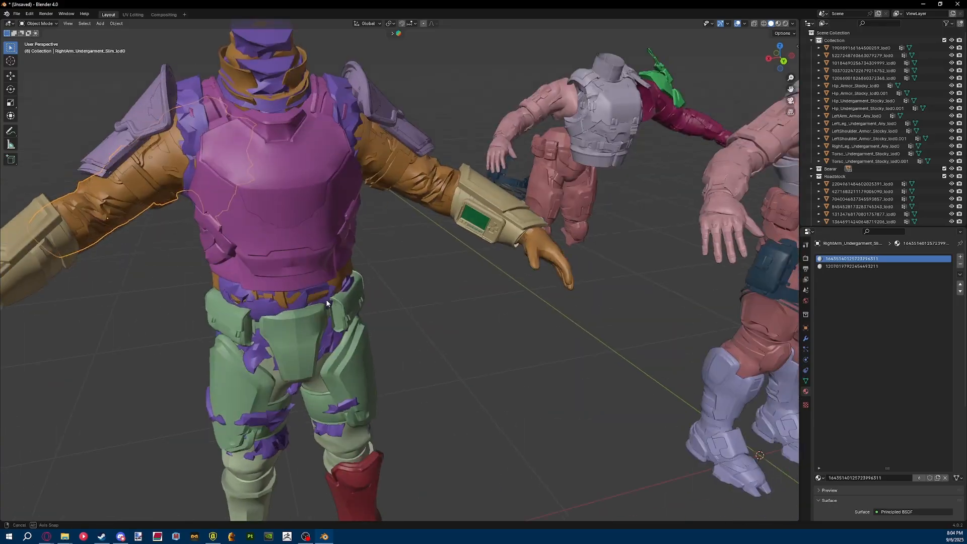
scroll(326, 303, "down", 5)
left_click(437, 203)
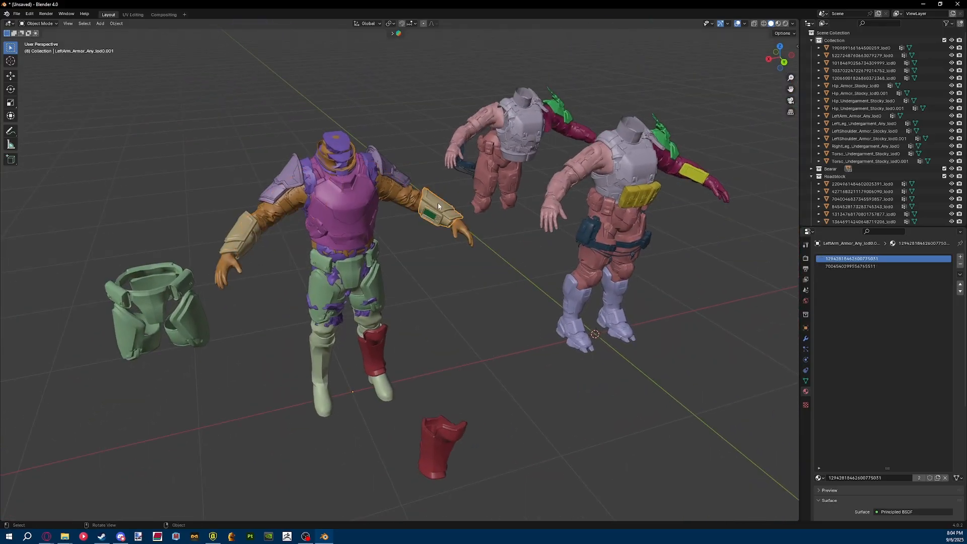
scroll(438, 202, "down", 4)
middle_click_drag(438, 203, 393, 214)
left_click_drag(433, 184, 361, 367)
Select and examine all pieces of the Roadblock armor set with the gold helmet.
middle_click_drag(579, 363, 303, 348, "shift")
left_click(540, 323)
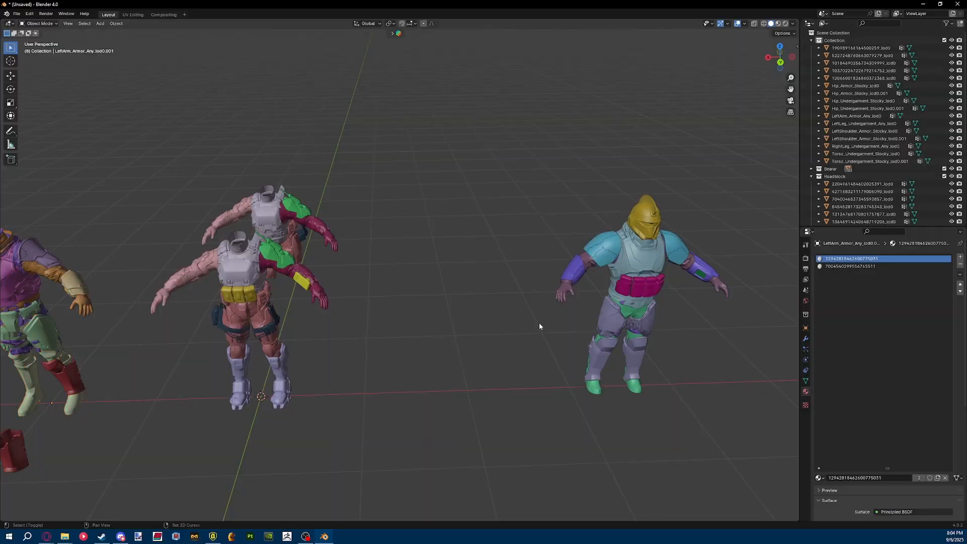
middle_click_drag(539, 323, 305, 288, "shift")
left_click_drag(337, 119, 543, 411)
scroll(482, 333, "up", 5)
scroll(461, 314, "down", 3)
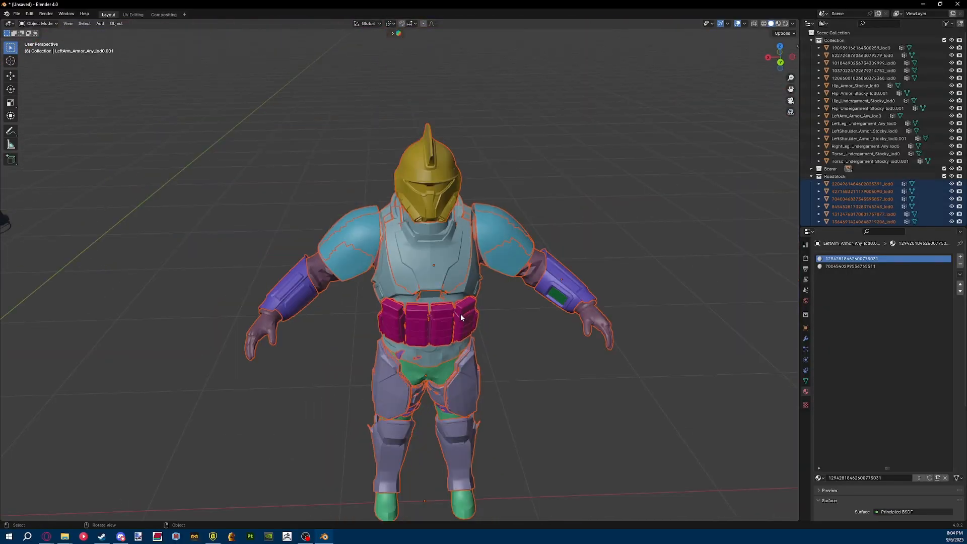
middle_click_drag(460, 314, 476, 263, "shift")
Move the Roadblock set's stocky right shoulder armor up away from the body and test-move the left shoulder armor.
left_click(376, 193)
key("g")
left_click(295, 96)
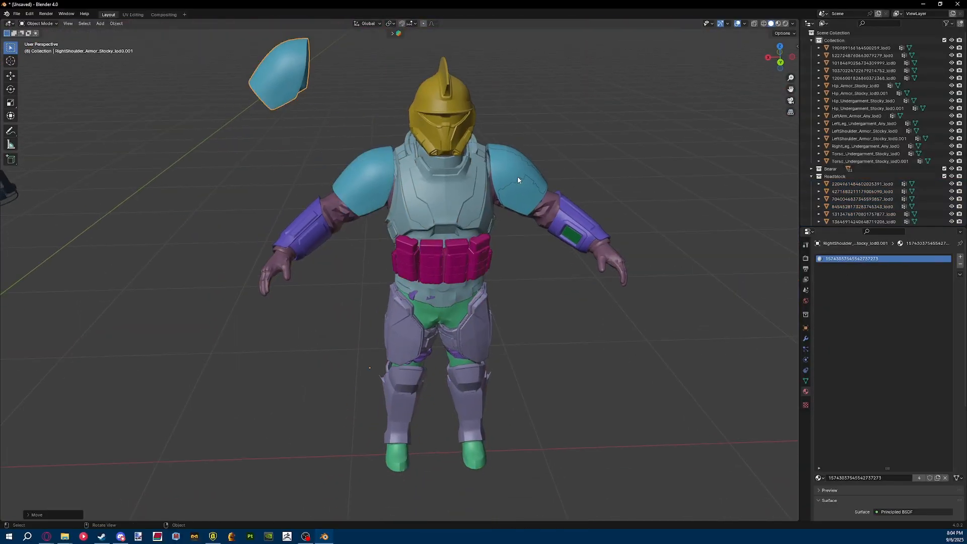
key("g")
key("Escape")
left_click(532, 174)
key("g")
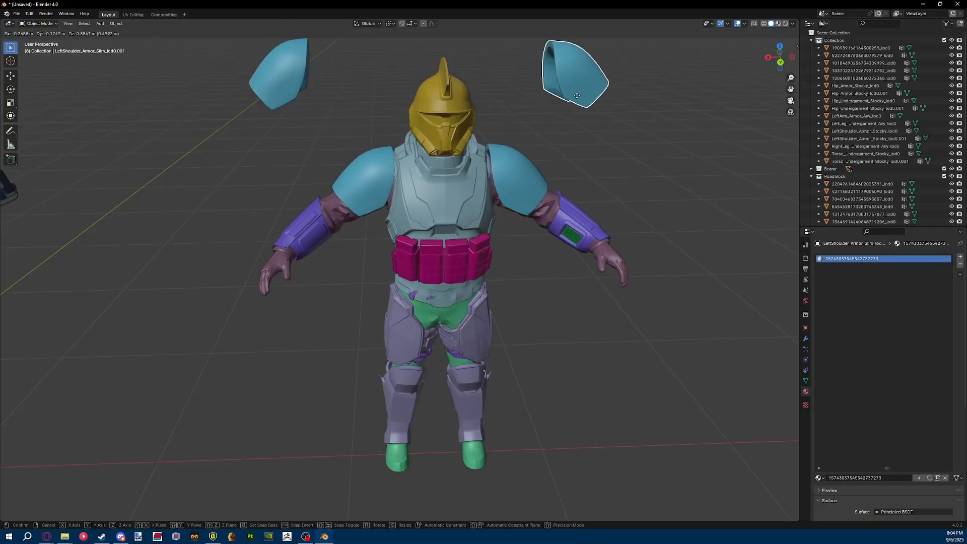
key("Escape")
middle_click_drag(576, 101, 523, 197, "shift")
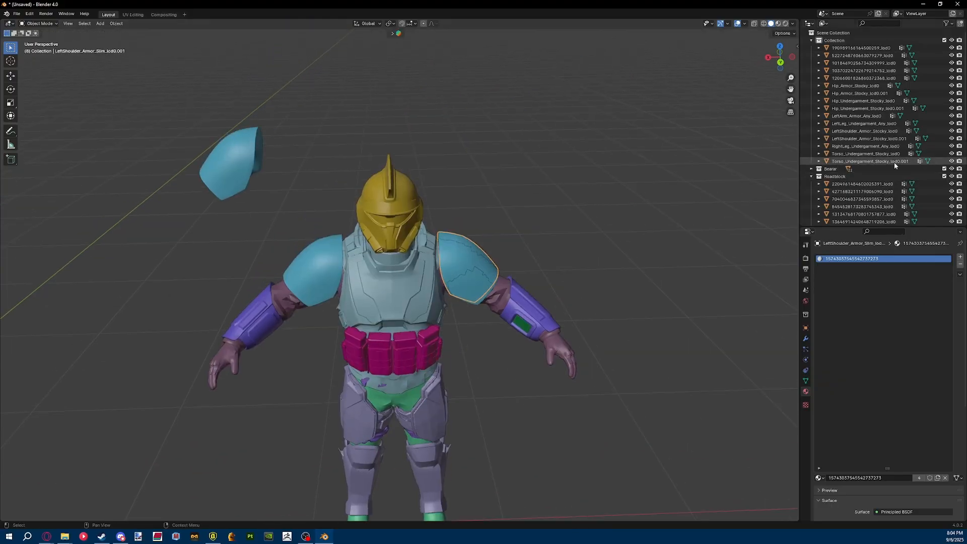
Exclude the collection listed just above Roadblock from the view layer and filter the outliner by "slim".
left_click(945, 169)
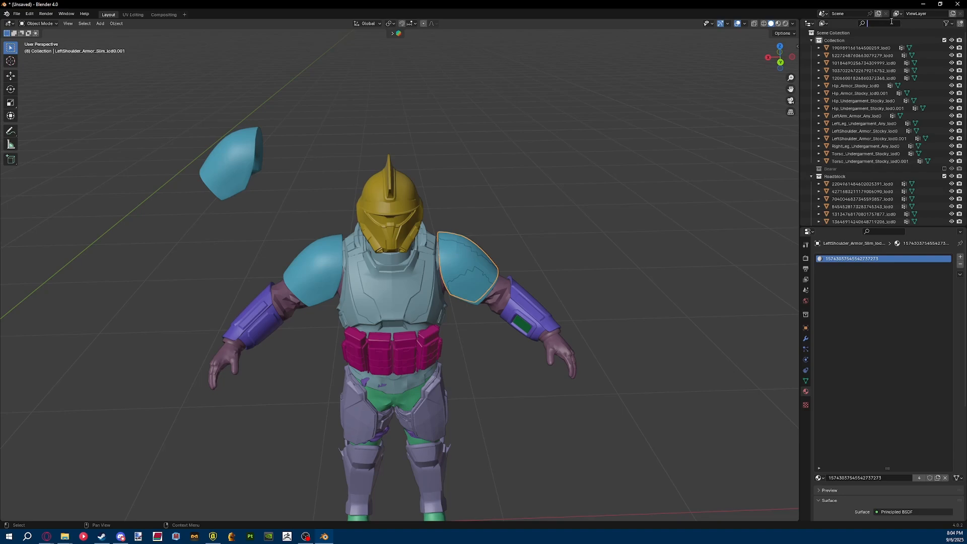
type("slim")
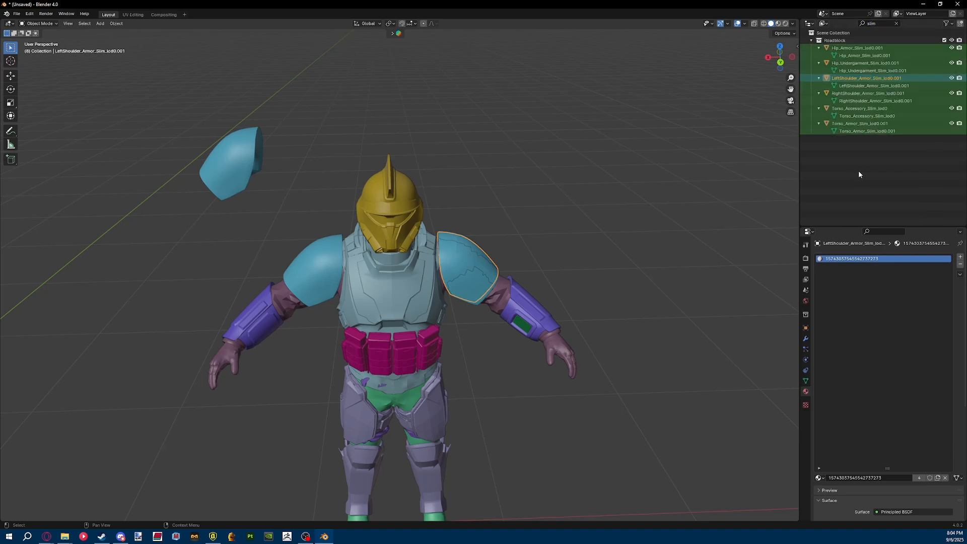
Select all the filtered slim Roadblock meshes and move them together to an empty spot beside the body.
left_click_drag(859, 174, 838, 40)
scroll(504, 302, "down", 3)
key("g")
left_click(580, 314)
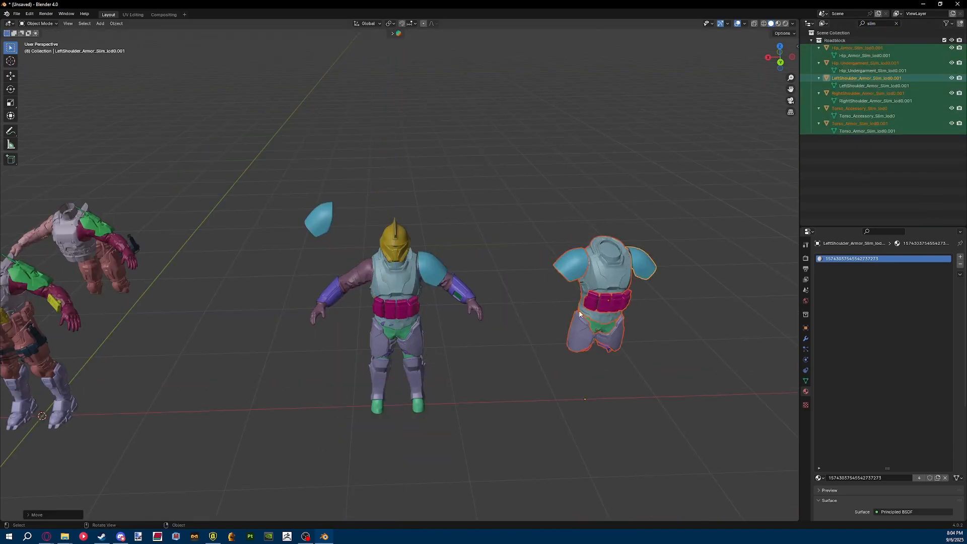
middle_click_drag(580, 314, 488, 292)
left_click(489, 292)
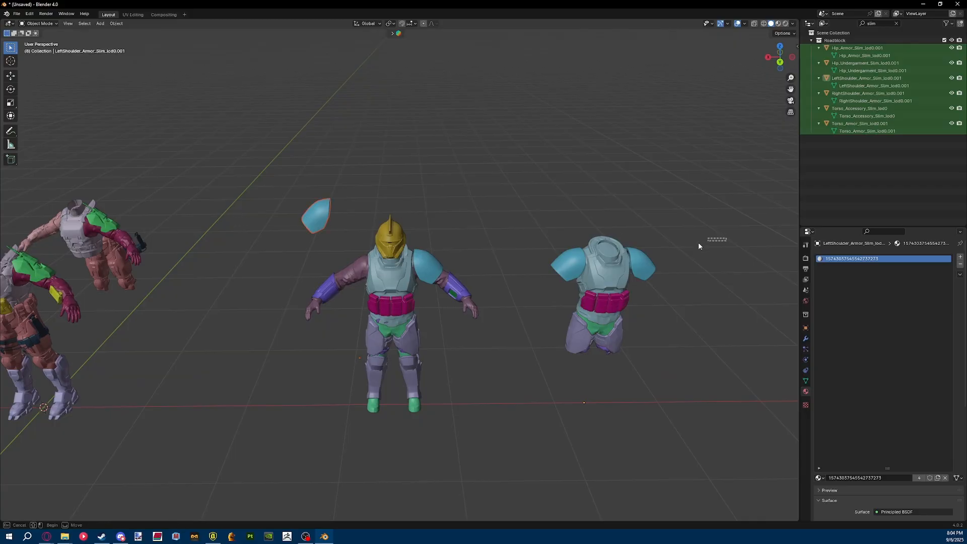
Try moving the Roadblock set's stocky torso armor and detached right shoulder armor in the back orthographic view.
left_click_drag(699, 247, 569, 273)
left_click_drag(339, 201, 311, 223)
left_click(782, 58)
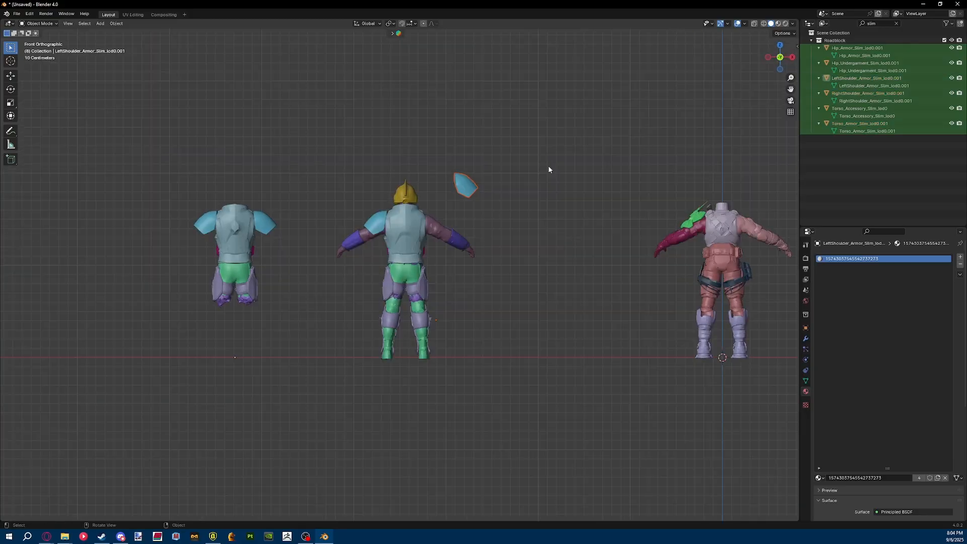
left_click(783, 56)
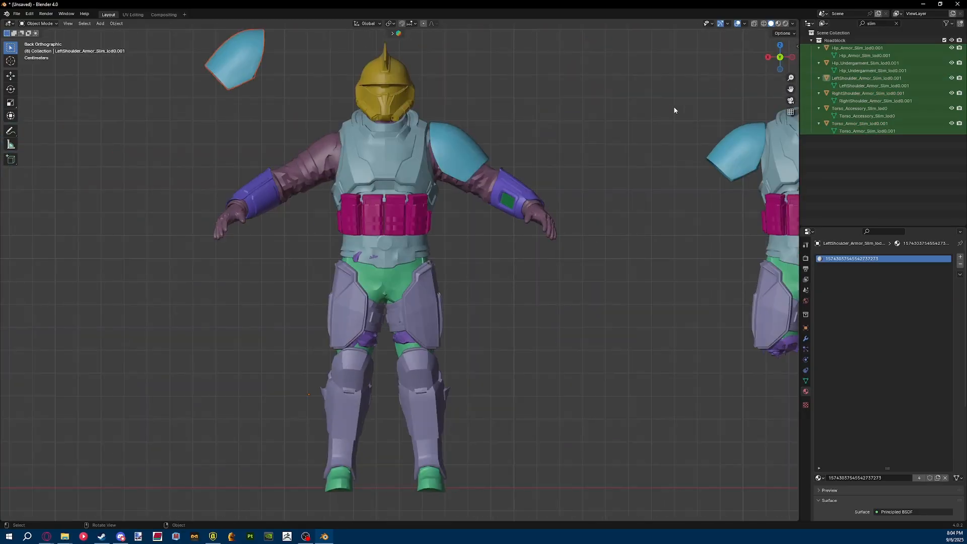
left_click(418, 191)
key("g")
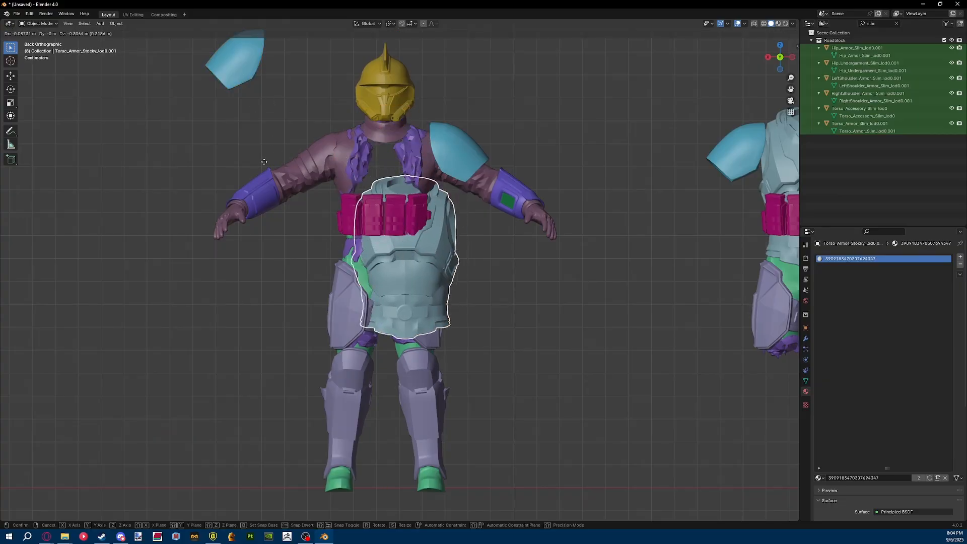
right_click(264, 162)
left_click(236, 63)
key("g")
right_click(221, 108)
Deselect everything and bring up the Helldivers 2 SDK tools beside the grey armor set.
scroll(183, 179, "down", 7)
middle_click_drag(183, 179, 429, 197, "shift")
middle_click_drag(525, 269, 436, 251)
scroll(388, 279, "up", 6)
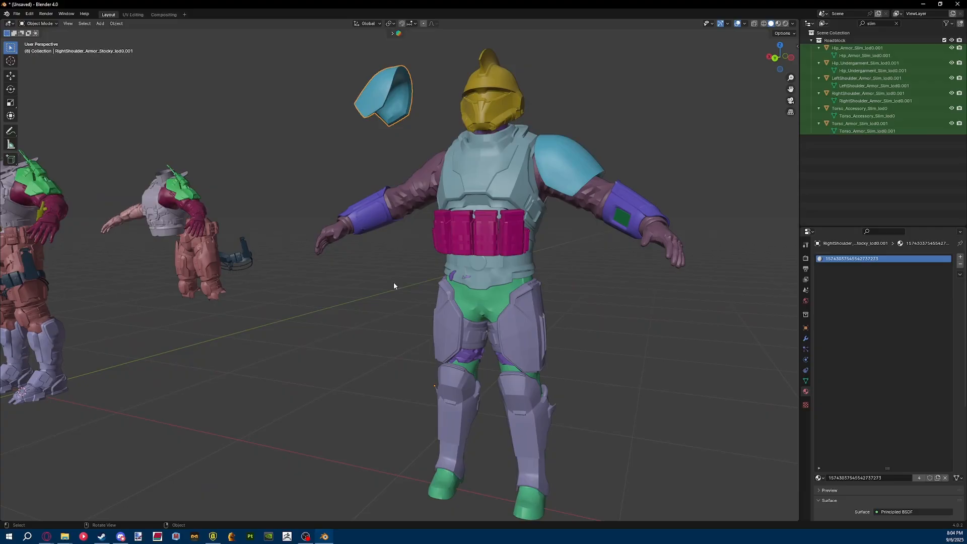
scroll(394, 286, "down", 6)
middle_click_drag(394, 286, 296, 193)
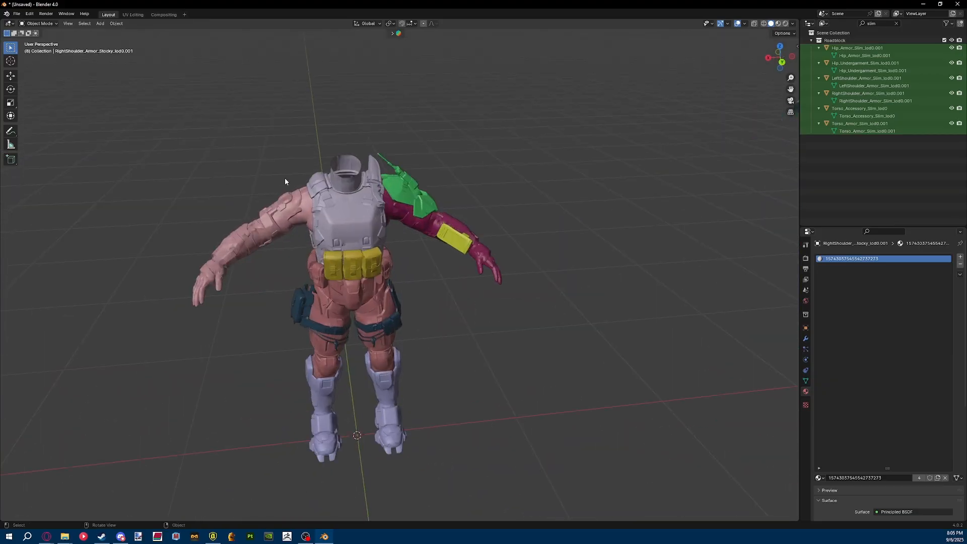
left_click_drag(285, 181, 245, 220)
left_click(578, 313)
key("m")
key("n")
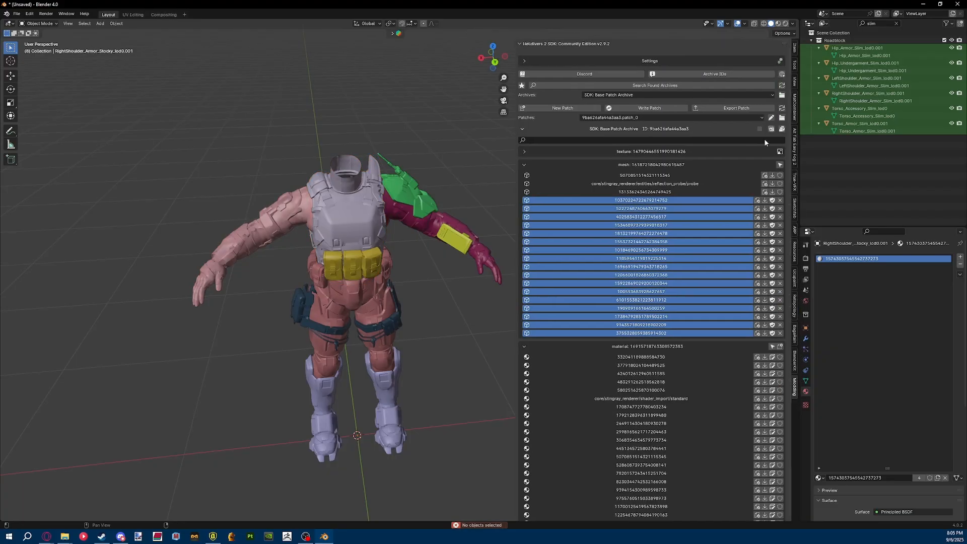
Start loading another patch and switch to File Explorer to open the mod's Backpack > No Backpack folder.
left_click(782, 118)
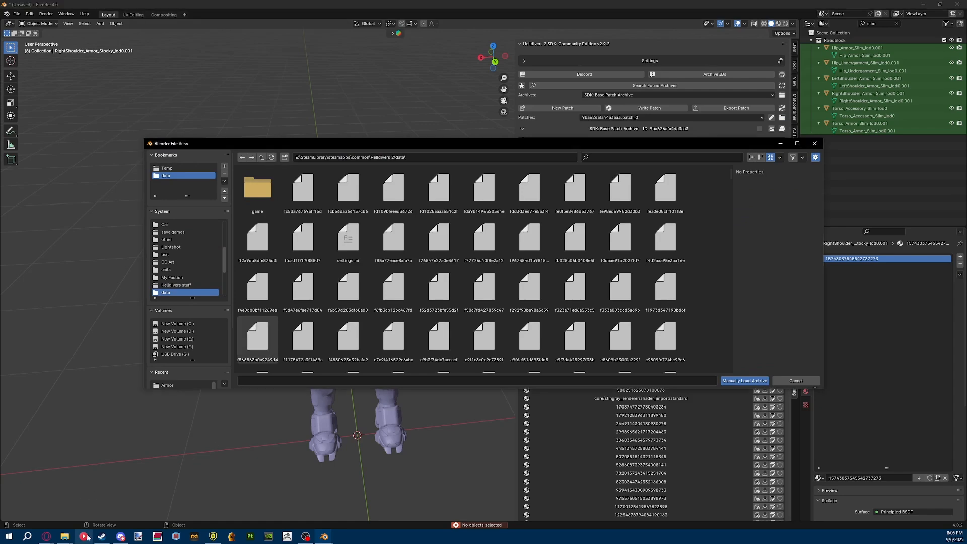
left_click(106, 500)
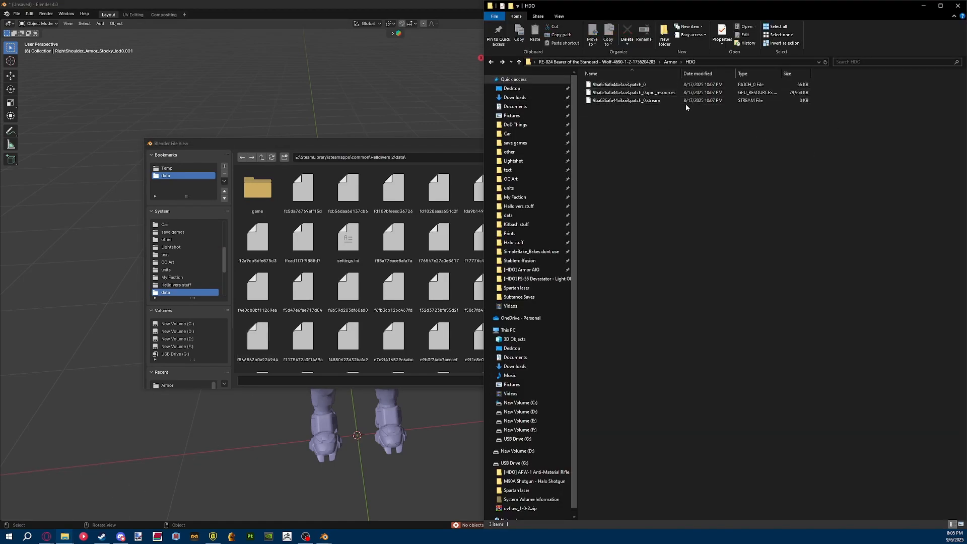
left_click(645, 62)
double_click(662, 97)
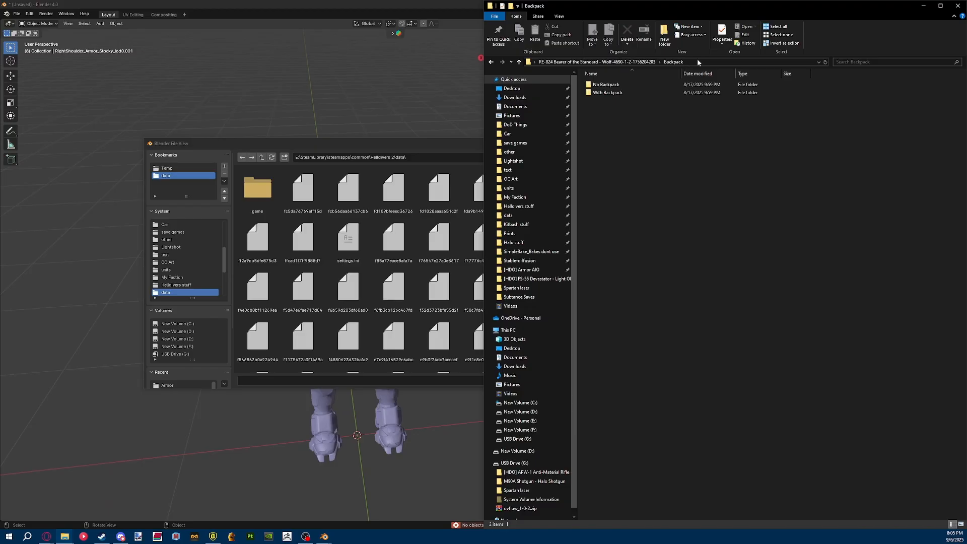
left_click(616, 93)
double_click(614, 84)
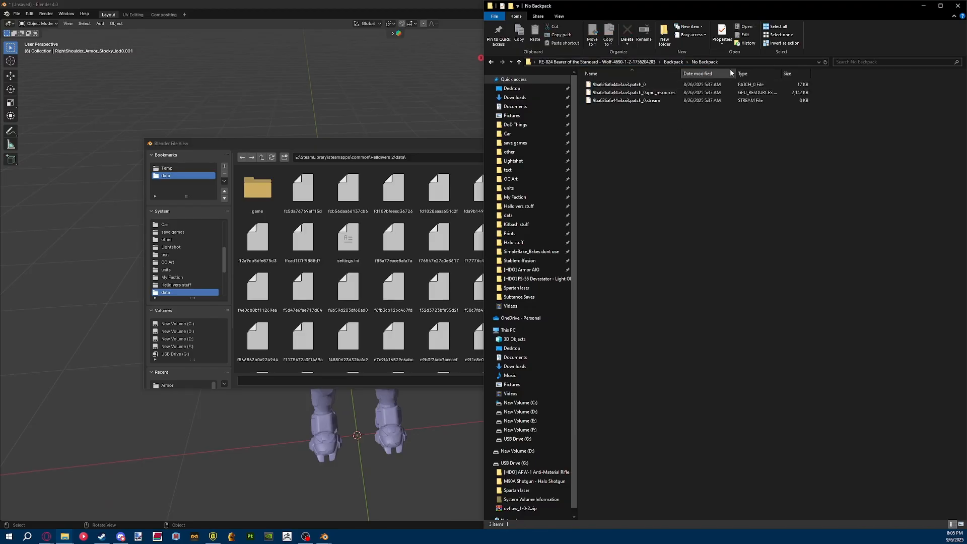
Copy the No Backpack folder's path and load its 9ba626afa44a3aa3.patch_0 file into the SDK in Blender.
left_click(745, 62)
key("ctrl+c")
left_click(302, 191)
key("ctrl+v")
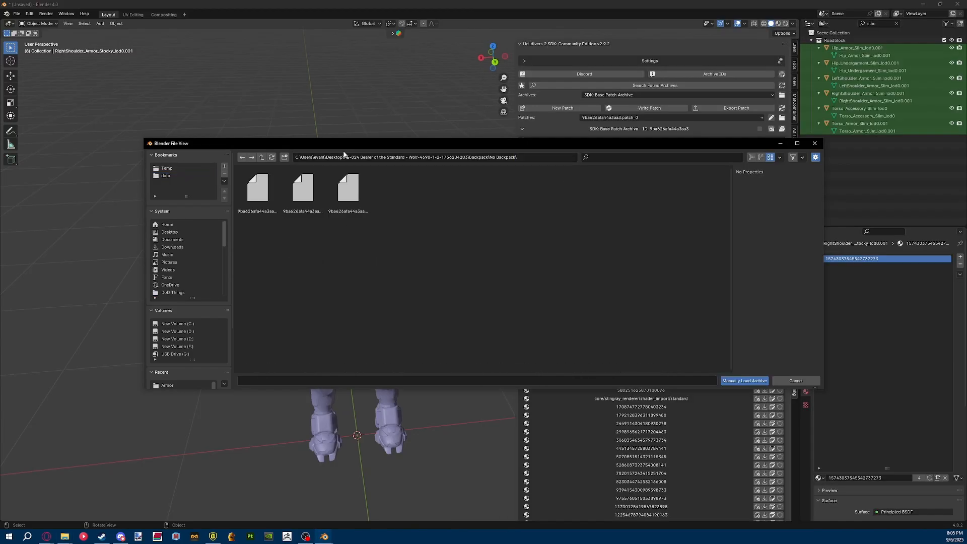
left_click(257, 190)
left_click(745, 380)
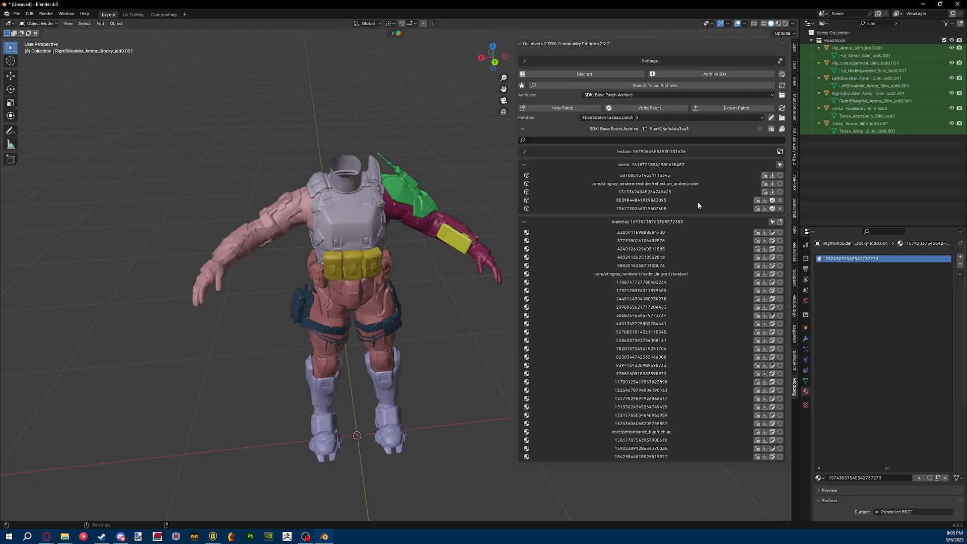
Import the No Backpack patch's meshes and examine the green stocky torso piece on the body.
left_click(353, 233)
middle_click_drag(353, 233, 410, 271)
scroll(339, 261, "up", 5)
scroll(313, 287, "down", 5)
Switch to File Explorer and open the mod's Bones > With Bones folder to get its path.
key("alt+Tab")
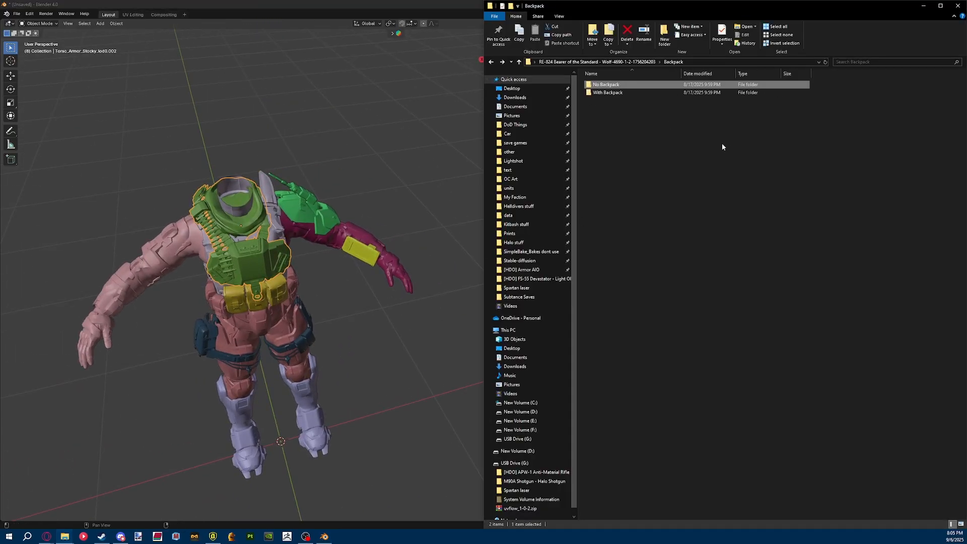
key("alt+Up")
double_click(731, 92)
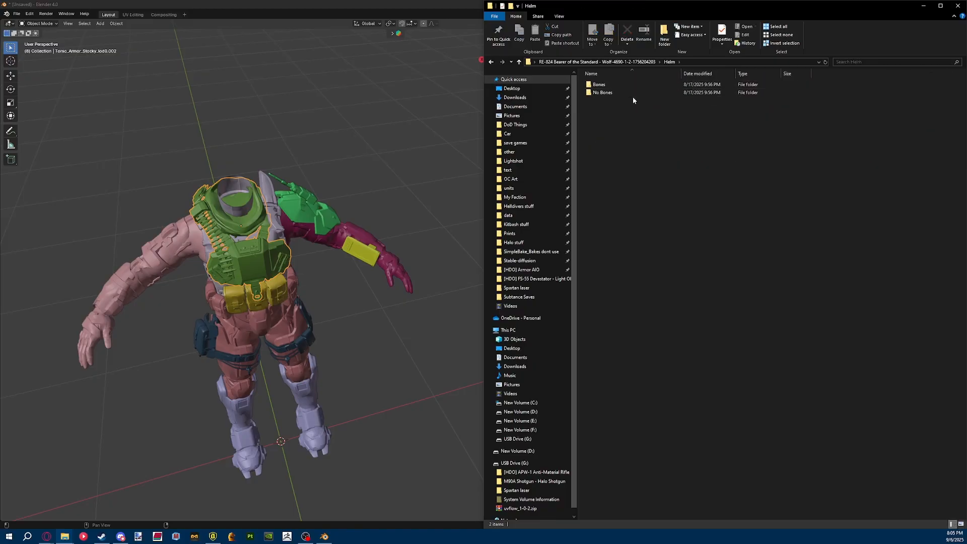
key("alt+Left")
double_click(691, 97)
left_click(614, 87)
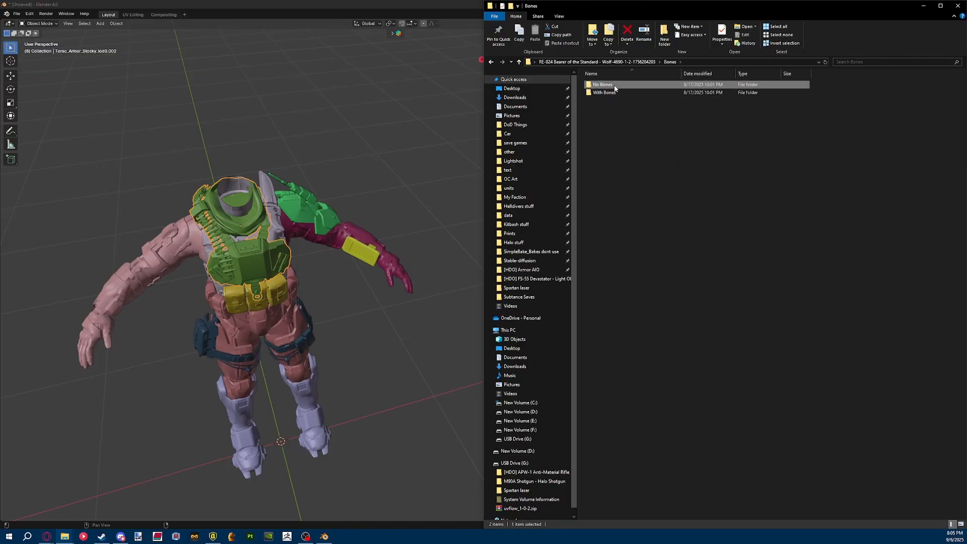
left_click(611, 95)
double_click(612, 94)
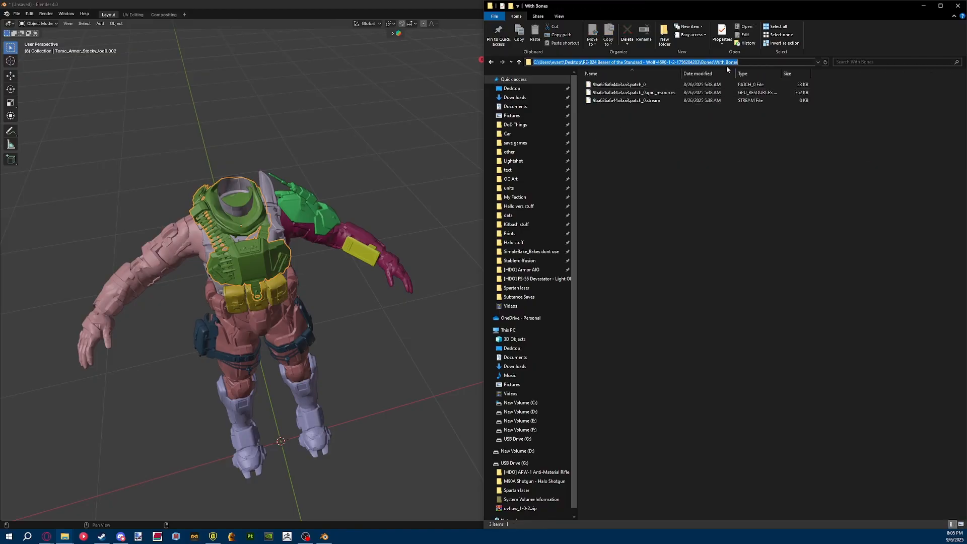
Return to Blender and load the patch_0 file from the With Bones folder into the SDK.
key("alt+Tab")
left_click(782, 118)
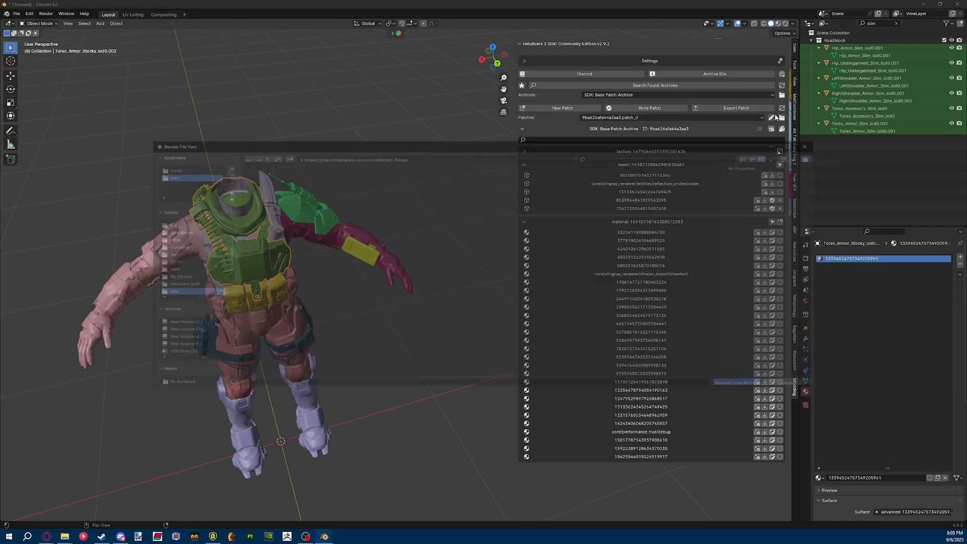
key("ctrl+v")
double_click(261, 203)
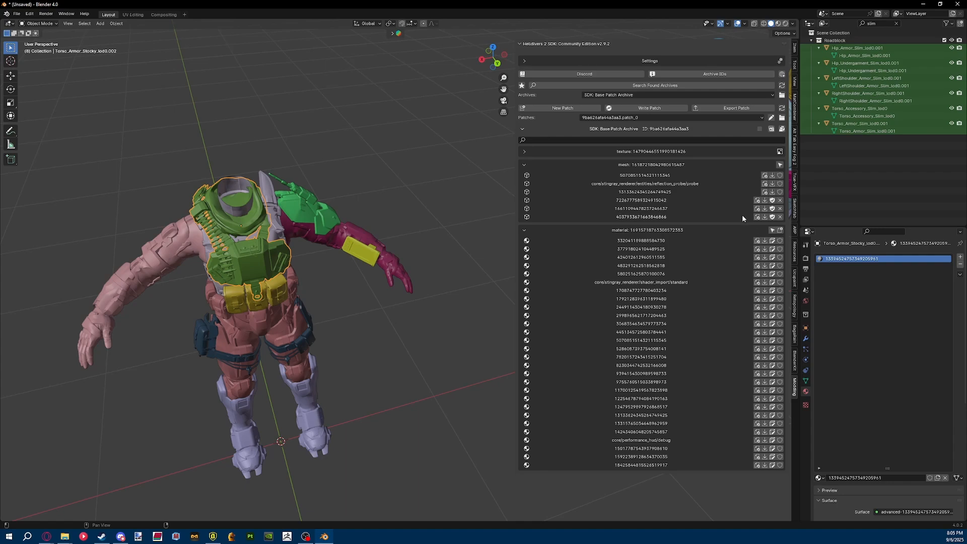
Select all three patched mesh entries of the With Bones patch and import them onto the body.
left_click(634, 218)
left_click(643, 200, "shift")
right_click(643, 200)
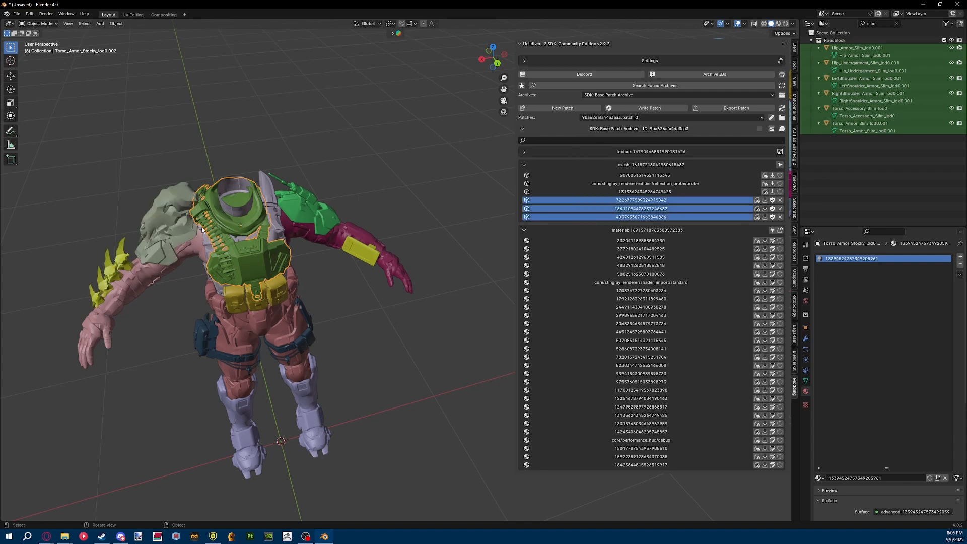
Switch to File Explorer and browse the mod's Helm folder and its Bones subfolder.
key("alt+Tab")
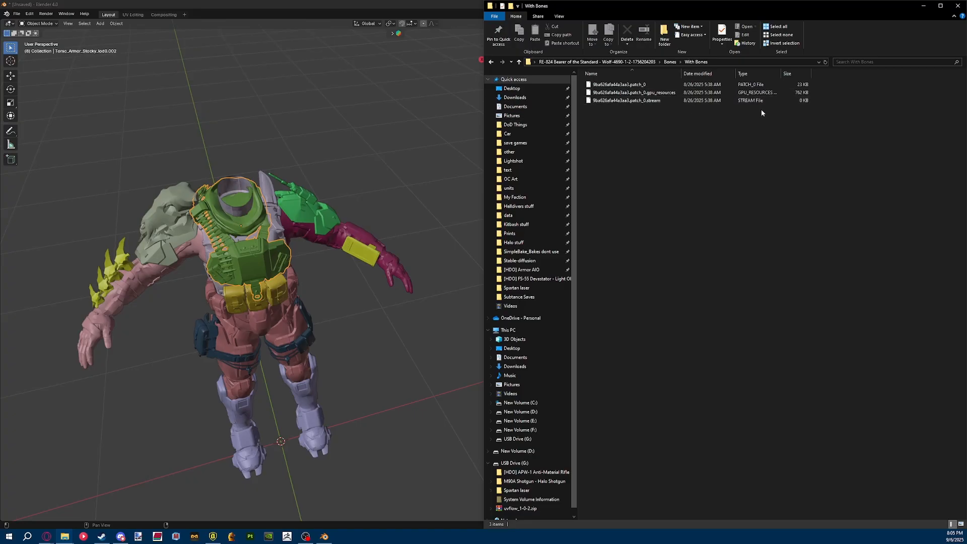
key("alt+Left")
key("alt+Left")
double_click(735, 95)
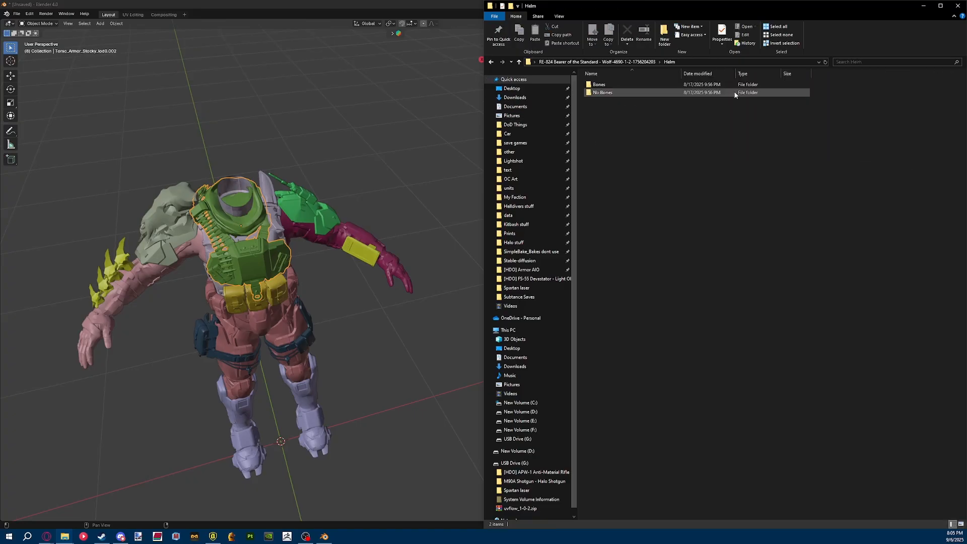
double_click(613, 84)
key("alt+Left")
key("alt+Left")
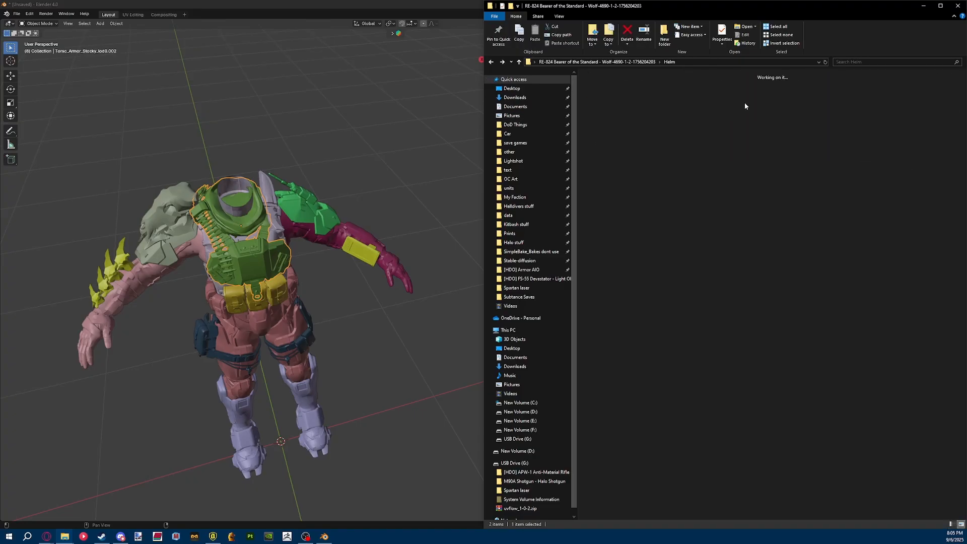
double_click(731, 95)
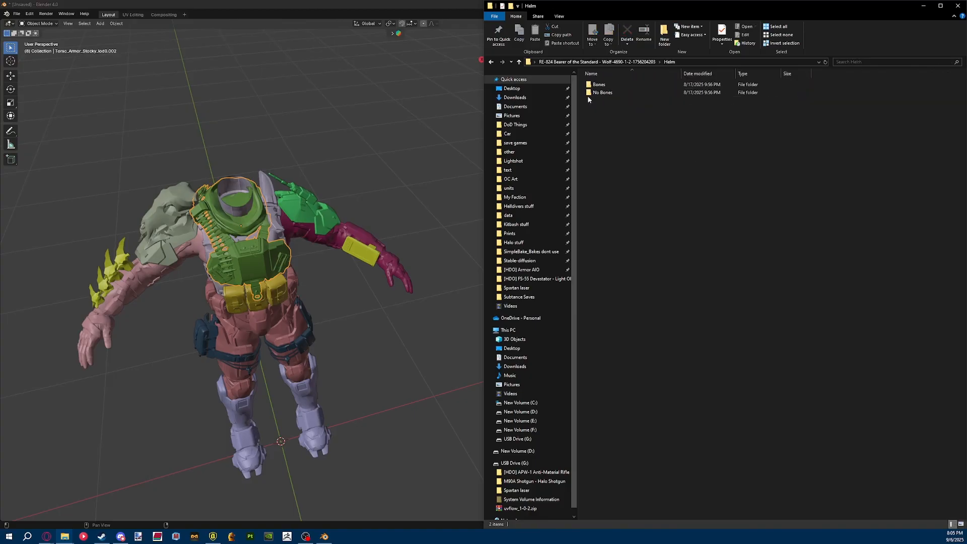
Unload the current patches in Blender and load the patch_0 file from the Helm > Bones folder.
key("alt+Tab")
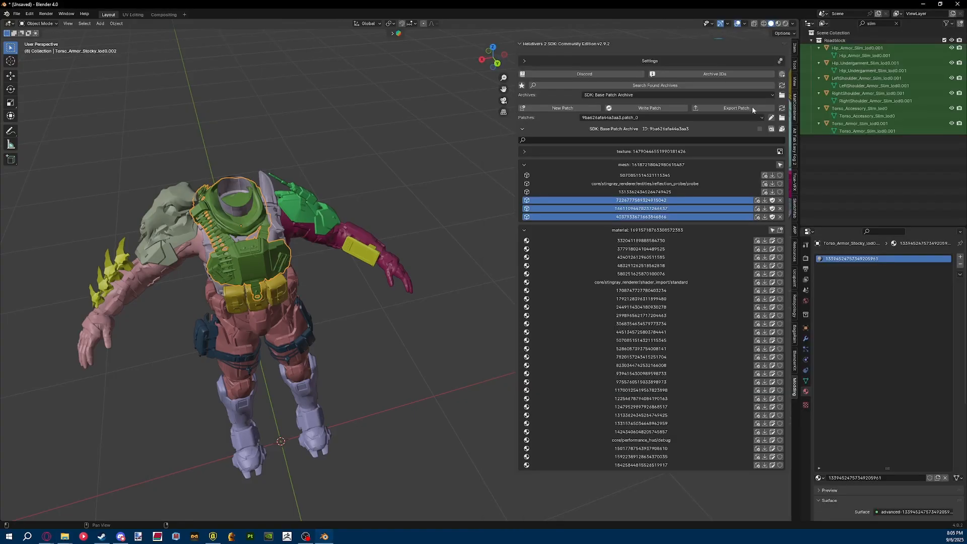
left_click(783, 108)
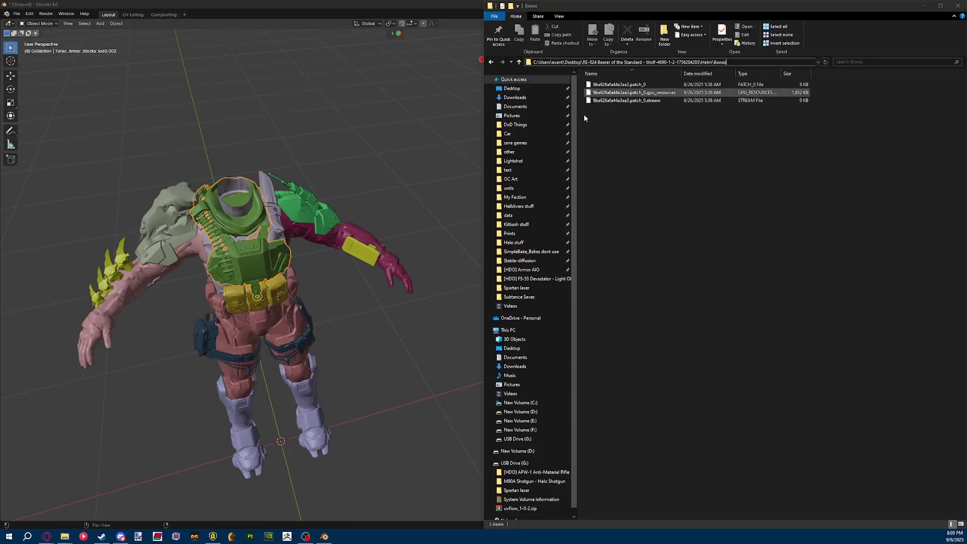
key("alt+Tab")
left_click(782, 118)
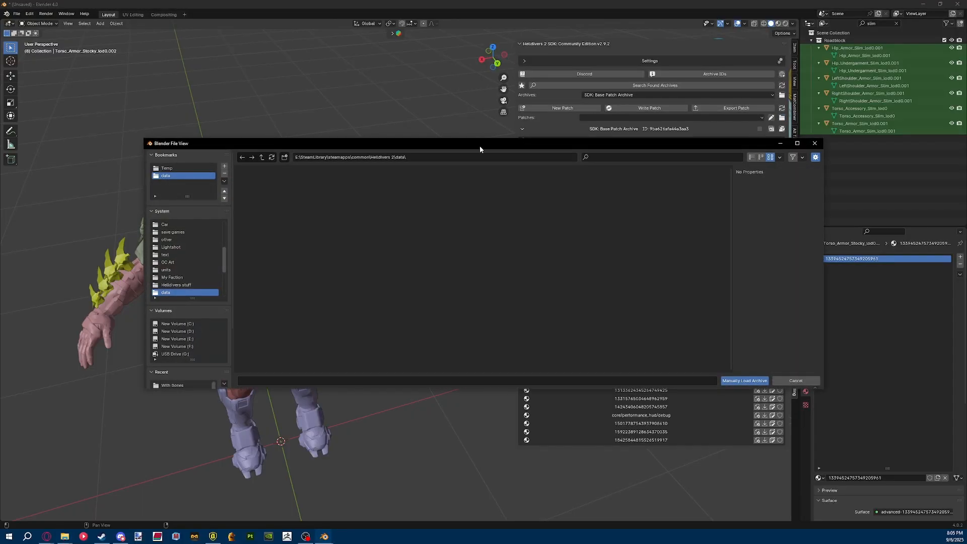
left_click(441, 157)
key("ctrl+v")
key("Return")
double_click(257, 200)
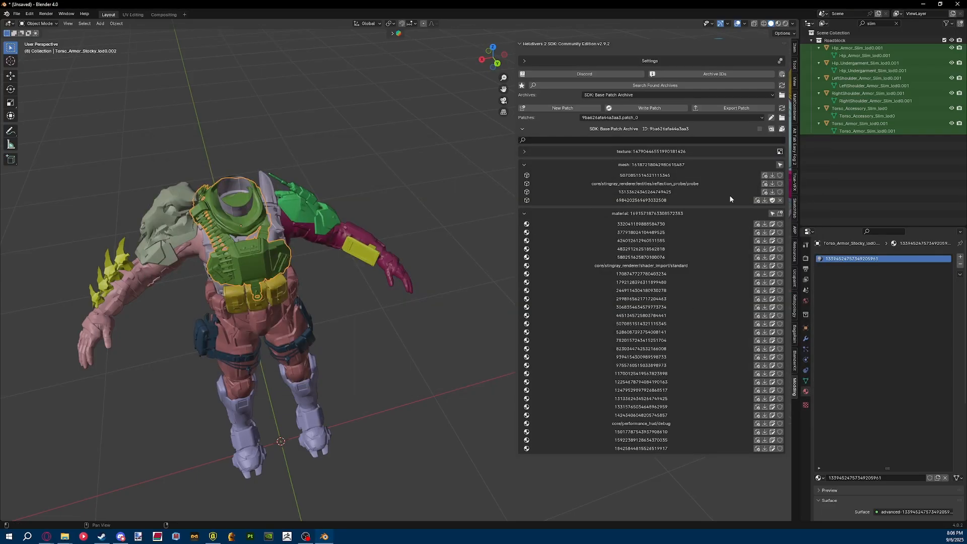
Switch to File Explorer, open the mod's Helm Palettes > HDO folder and select its full path.
key("alt+Tab")
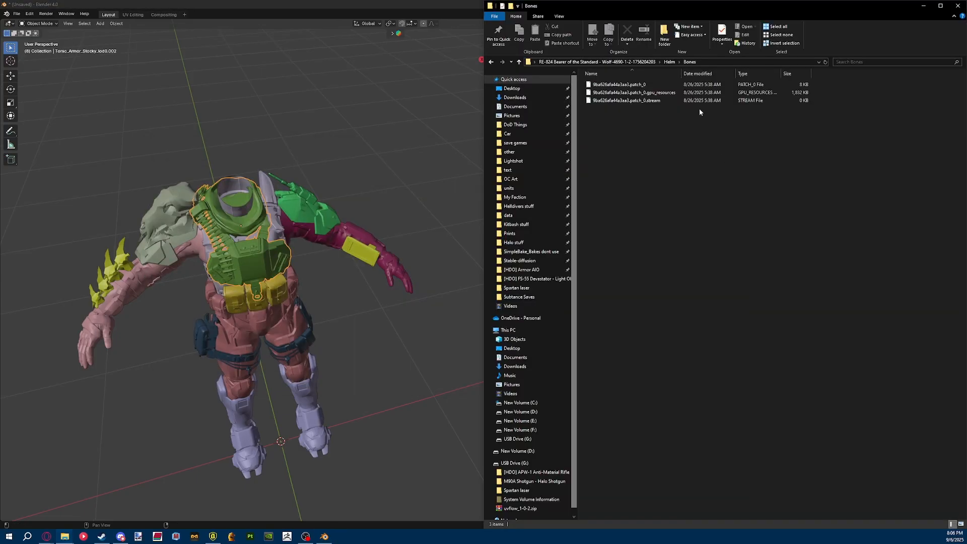
key("alt+Left")
key("alt+Left")
double_click(773, 94)
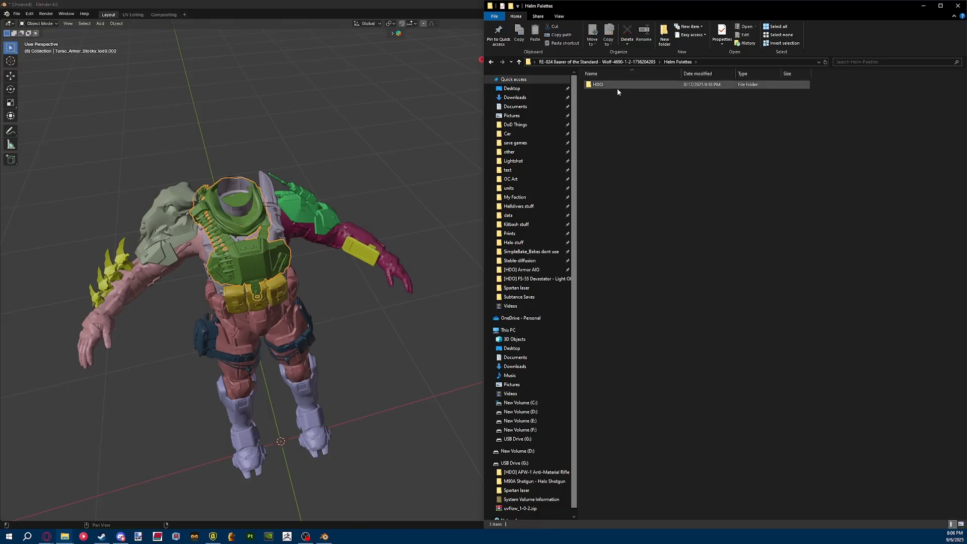
left_click(628, 86)
double_click(686, 86)
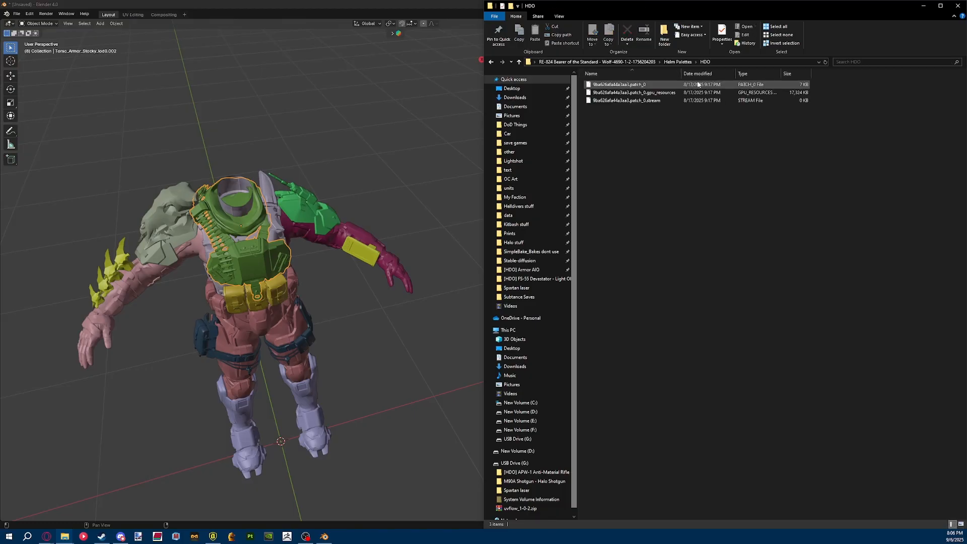
left_click(728, 62)
key("ctrl+a")
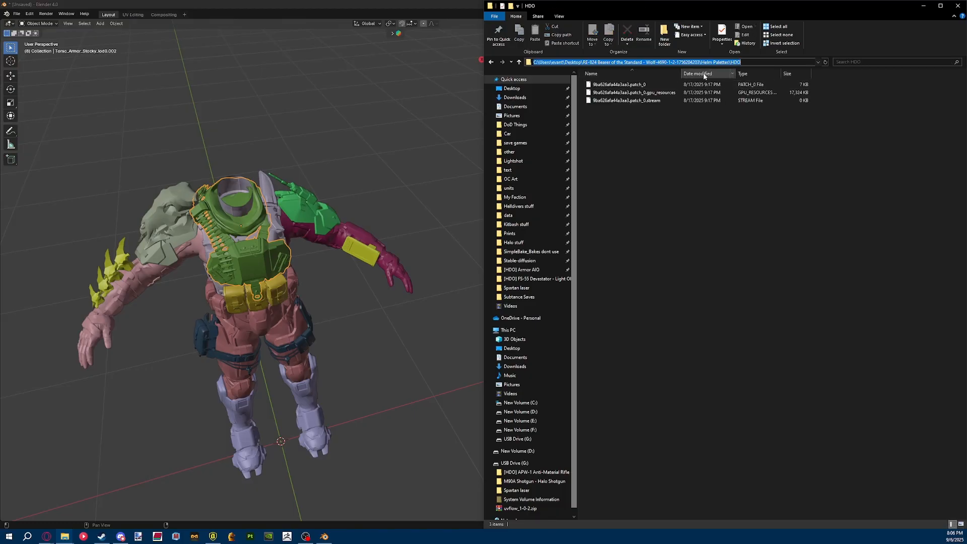
Load the patch_0 file from Helm Palettes > HDO in Blender and choose the second 9ba626afa44a3aa3.patch_0 entry as the active patch.
key("alt+Tab")
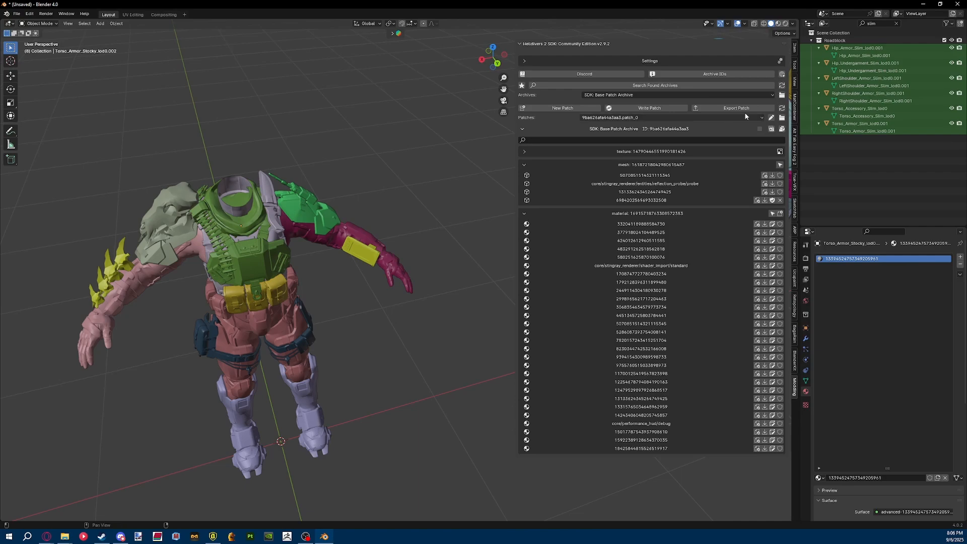
left_click(782, 117)
left_click(479, 158)
key("ctrl+v")
key("Return")
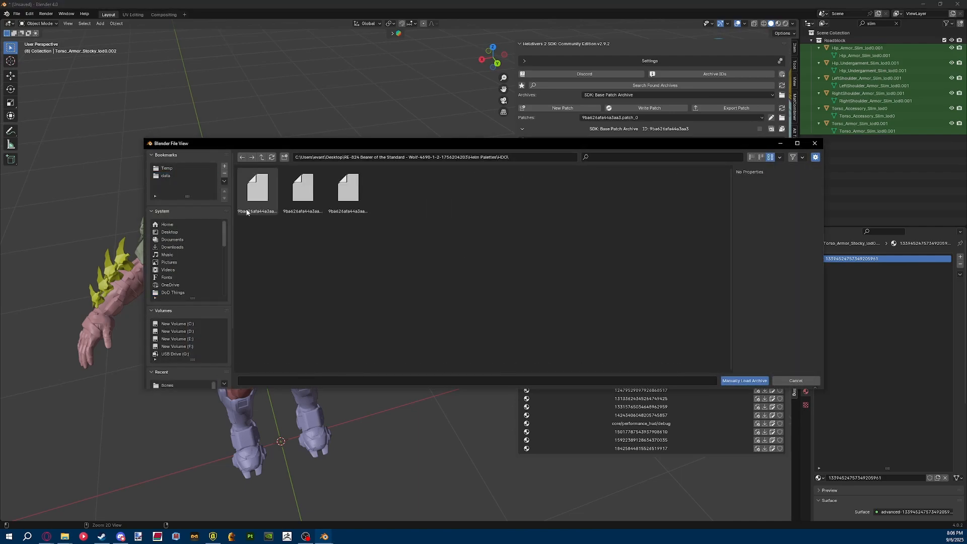
double_click(250, 204)
left_click(625, 119)
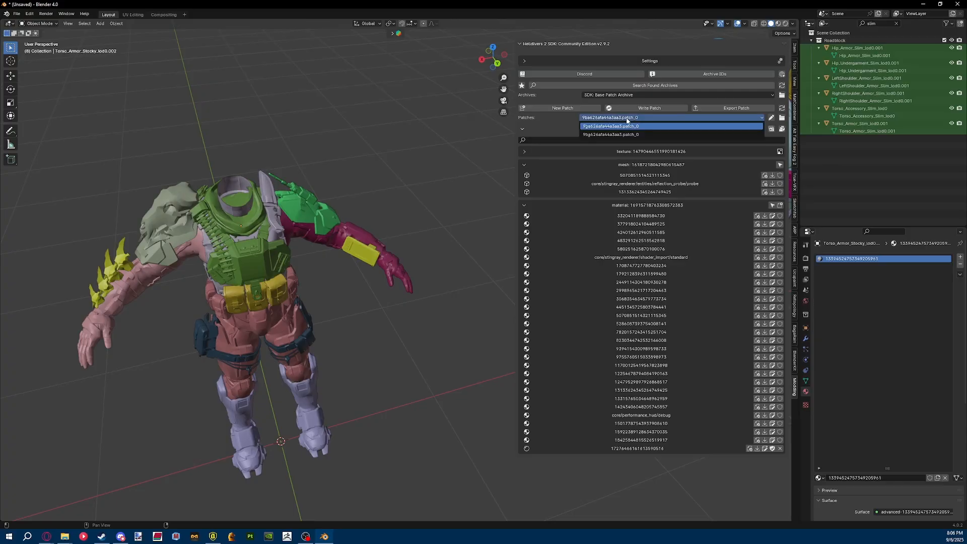
left_click(623, 135)
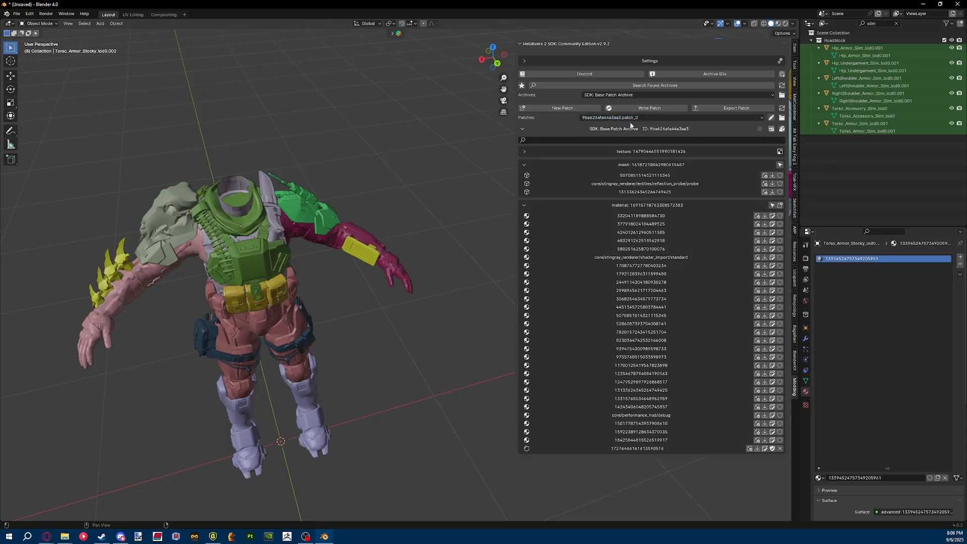
Load the patch_0 file from the mod's Helm > Bones folder and import the helmet mesh it contains.
left_click(630, 119)
left_click(627, 128)
left_click(782, 109)
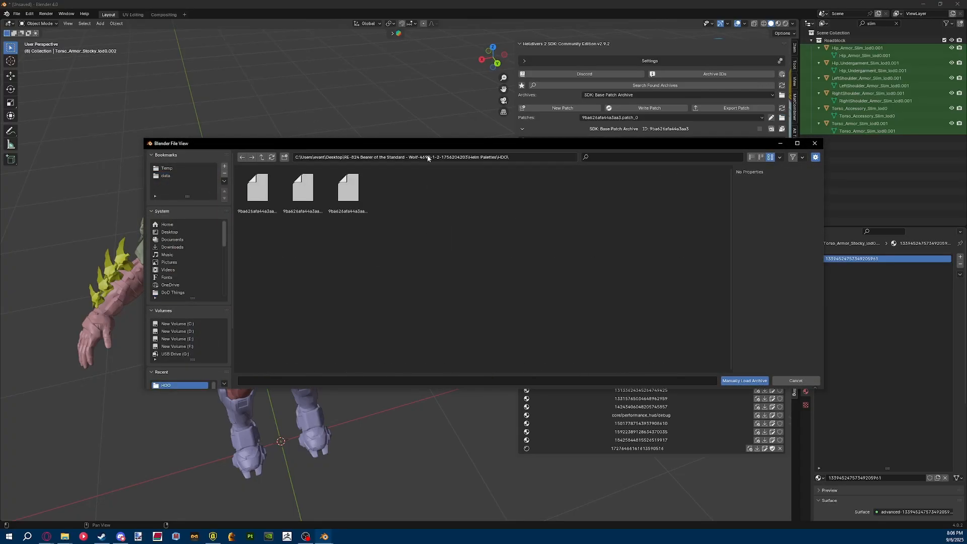
left_click(261, 158)
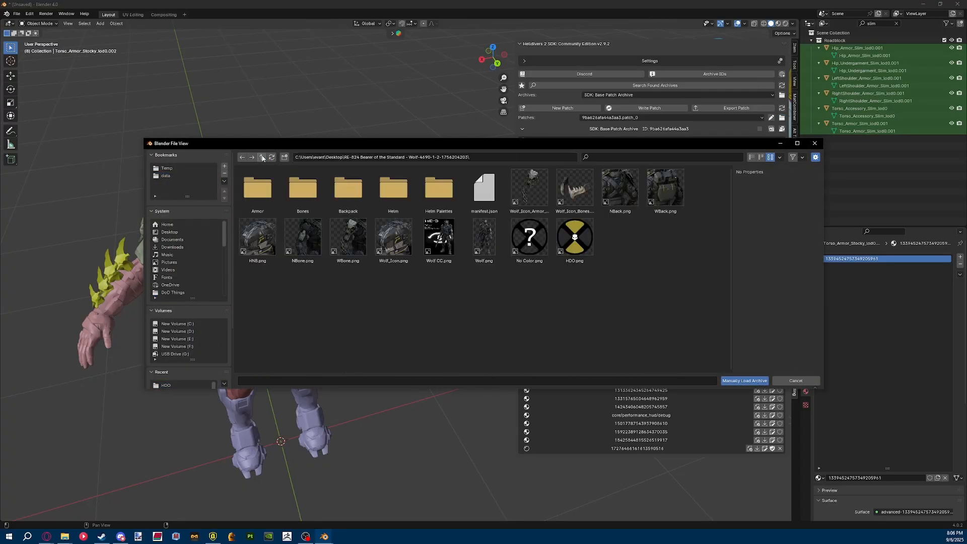
key("BackSpace")
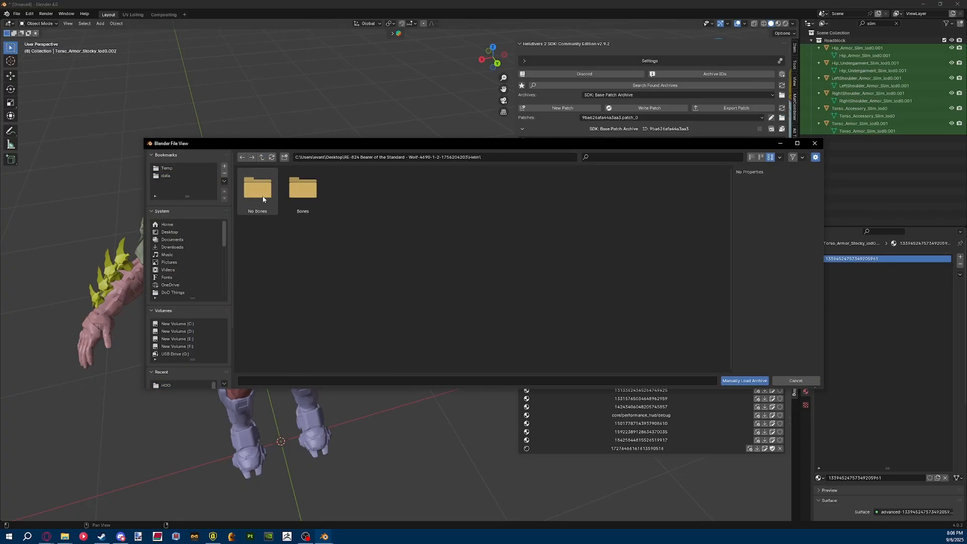
double_click(294, 198)
double_click(265, 195)
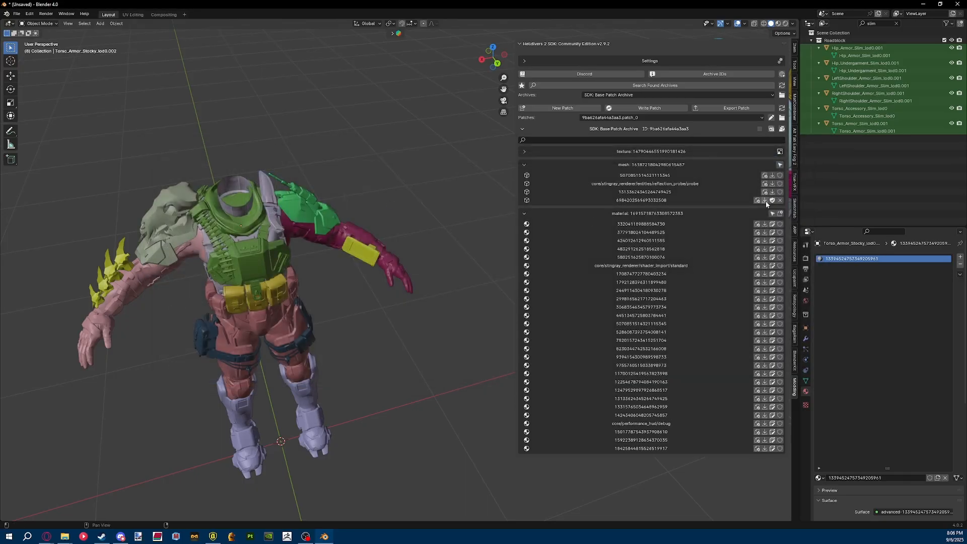
scroll(325, 171, "down", 1)
Test-move the imported helmet on the armor, cancel the move, and hide the viewport sidebar.
middle_click_drag(323, 174, 388, 191, "shift")
left_click(330, 179)
scroll(280, 171, "up", 4)
key("g")
right_click(494, 95)
key("n")
scroll(493, 236, "down", 6)
Compare the two assembled armors and test-move each one's helmet, cancelling each move.
middle_click_drag(491, 233, 694, 225)
middle_click_drag(301, 131, 340, 118)
scroll(363, 130, "down", 3)
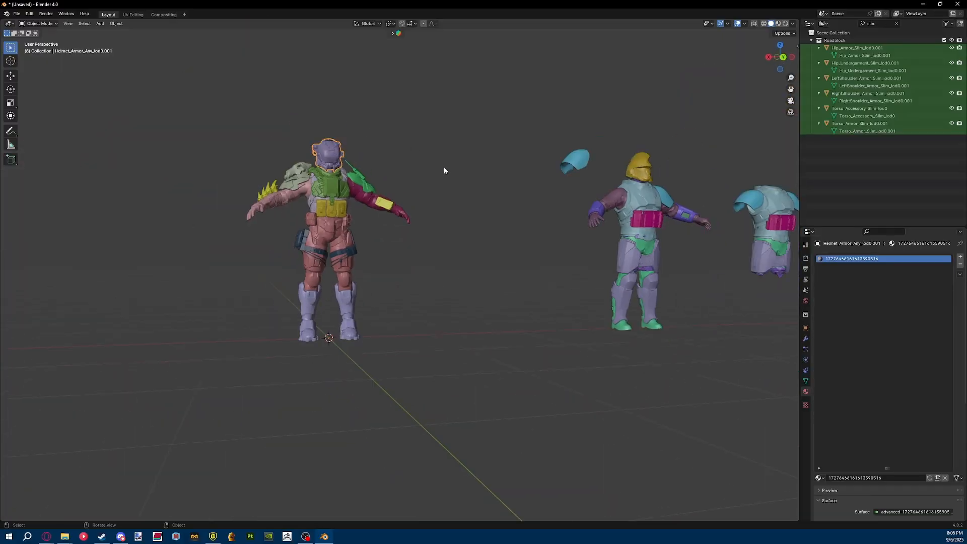
middle_click_drag(445, 171, 463, 200)
scroll(463, 200, "up", 1)
key("g")
right_click(469, 170)
scroll(593, 203, "down", 2)
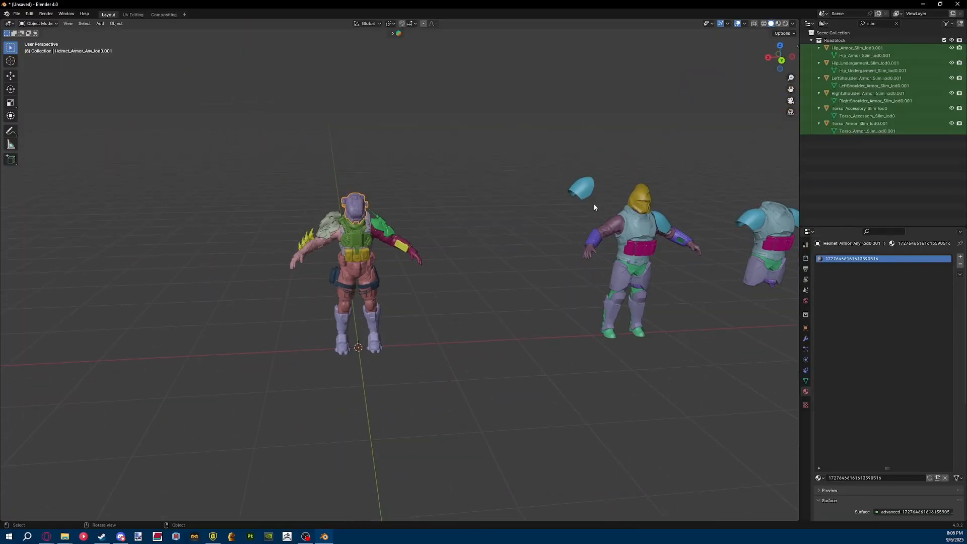
mouse_move(594, 204)
middle_mouse_down()
mouse_move(622, 227)
mouse_move(471, 218)
mouse_move(583, 213)
mouse_move(592, 203)
middle_mouse_up()
scroll(470, 217, "up", 3)
scroll(584, 212, "down", 2)
left_click(552, 169)
key("g")
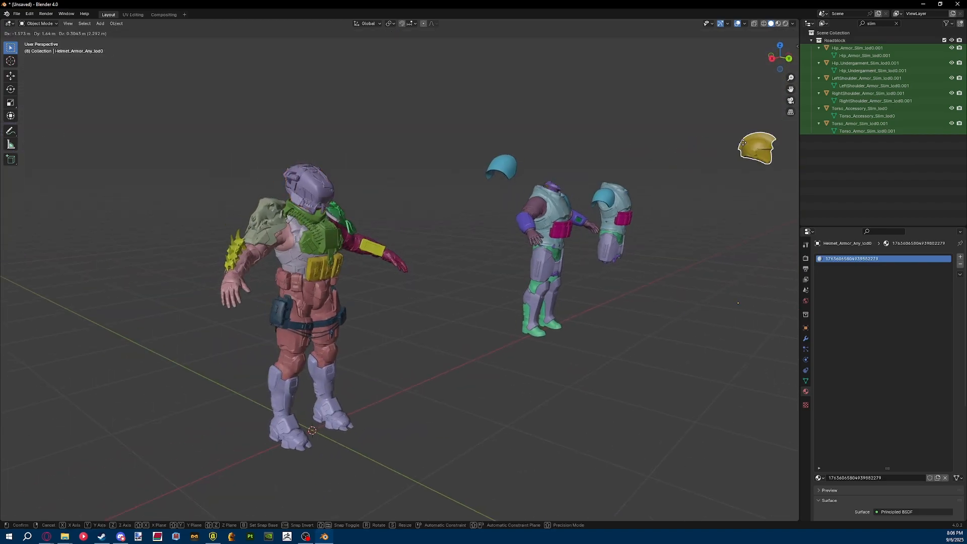
right_click(756, 141)
Examine the body pieces of both armors, test-moving pieces such as the stocky hip undergarment and cancelling each move.
left_click(543, 264)
middle_click_drag(535, 266, 513, 267)
left_click(509, 267)
middle_click_drag(298, 242, 283, 239)
scroll(400, 240, "down", 3)
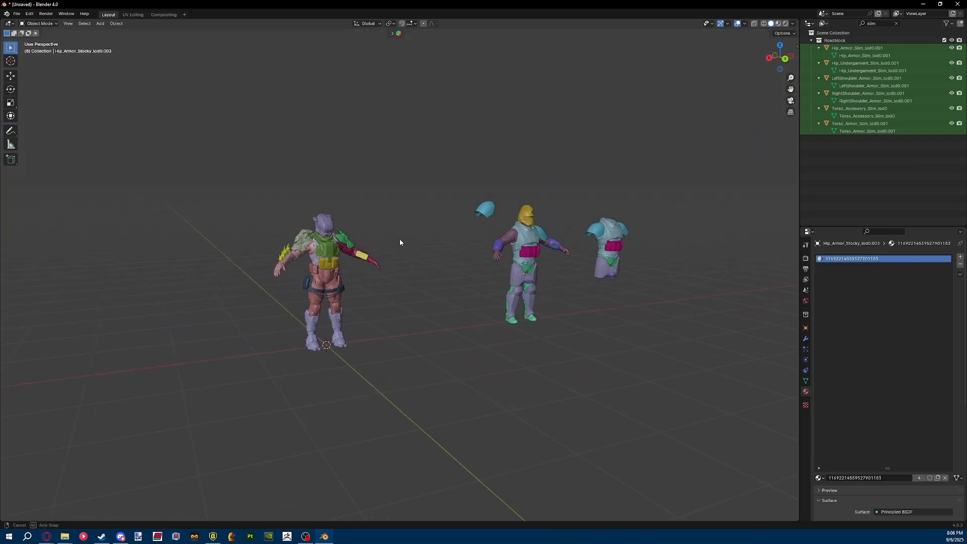
scroll(398, 241, "up", 4)
middle_click_drag(317, 202, 348, 230)
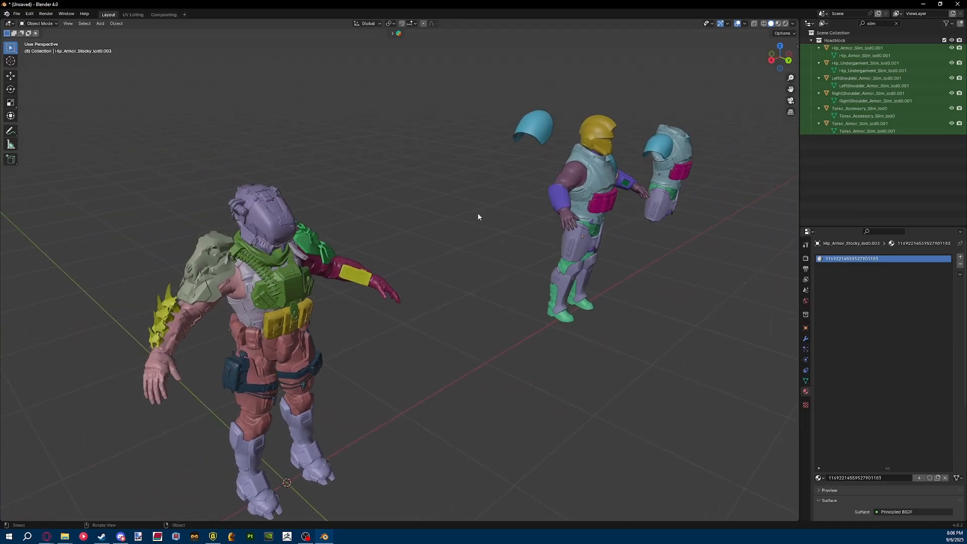
left_click(578, 175)
key("g")
right_click(236, 194)
left_click(283, 303)
middle_click_drag(306, 322, 402, 239, "shift")
left_click(354, 276)
key("g")
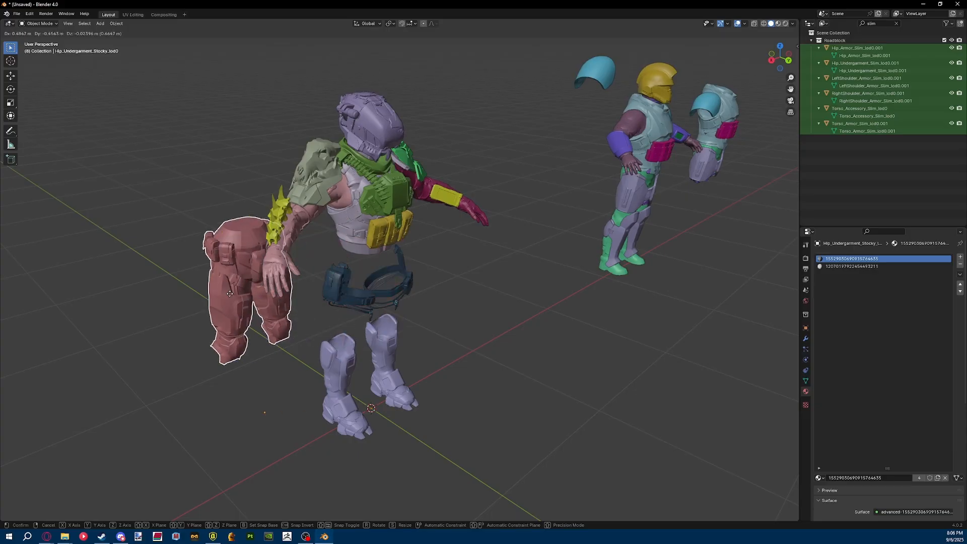
right_click(220, 292)
middle_click_drag(674, 260, 639, 248)
middle_click_drag(496, 336, 297, 286, "shift")
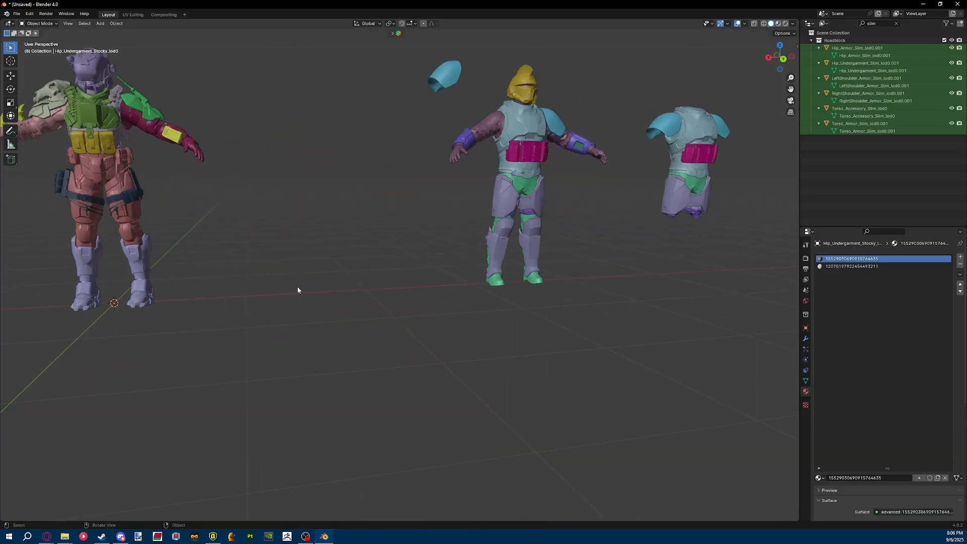
left_click(126, 253)
middle_click_drag(269, 252, 381, 282, "shift")
left_click(381, 282)
Switch to the HDO Armor Swap ID's spreadsheet in the browser, enlarge its window and browse the armor tables.
mouse_move(451, 4)
left_mouse_down()
mouse_move(458, 97)
mouse_move(443, 0)
left_mouse_up()
mouse_move(48, 538)
left_click(201, 504)
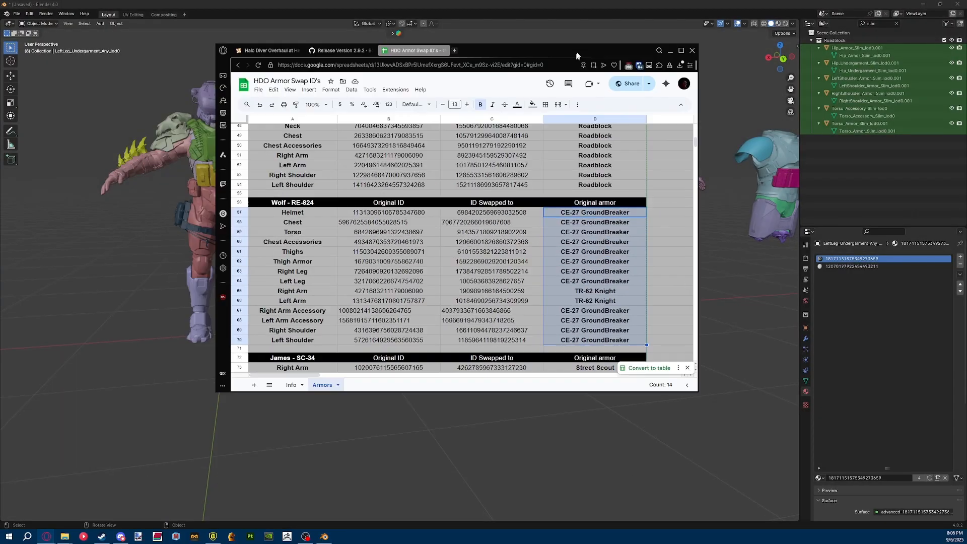
left_click_drag(577, 55, 599, 39)
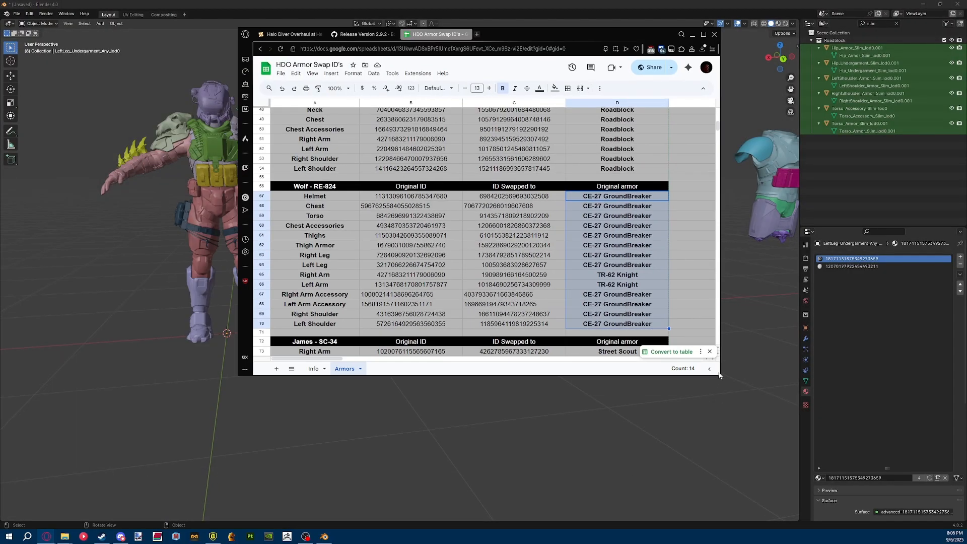
left_click_drag(719, 375, 806, 439)
scroll(600, 296, "down", 3)
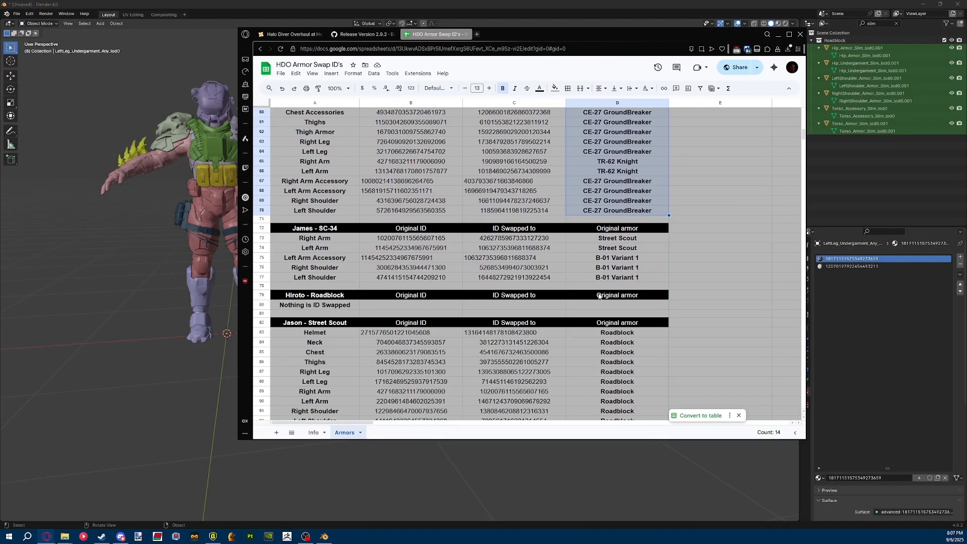
scroll(504, 287, "down", 7)
scroll(338, 262, "up", 6)
Centre-align the Street Scout helmet's Original ID and ID Swapped to values in cells B83 and C83.
left_click(365, 313)
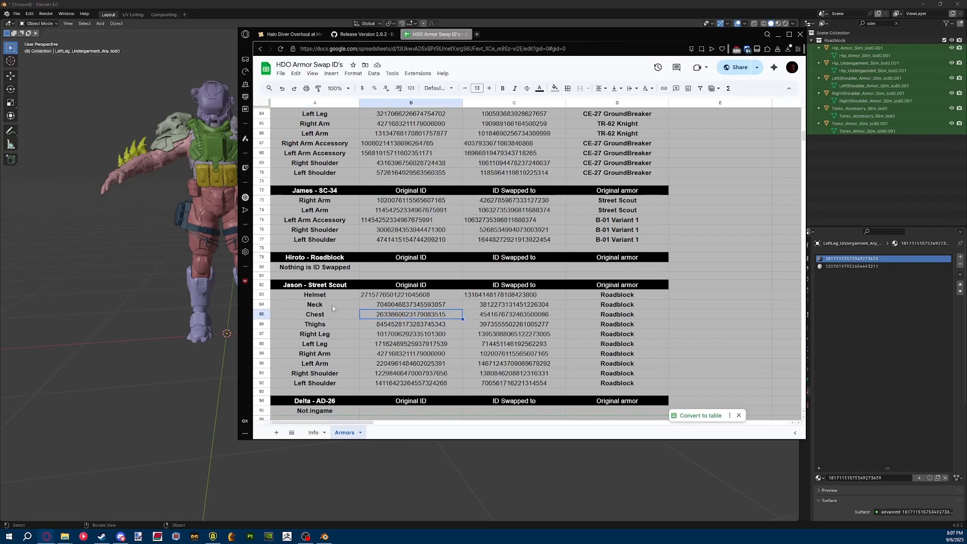
left_click(424, 297)
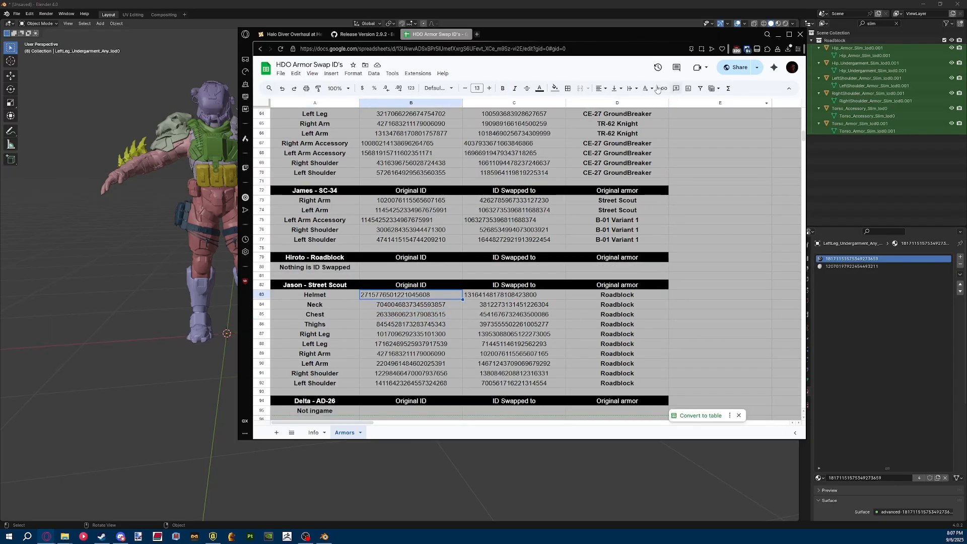
left_click(617, 103)
left_click_drag(635, 39, 693, 232)
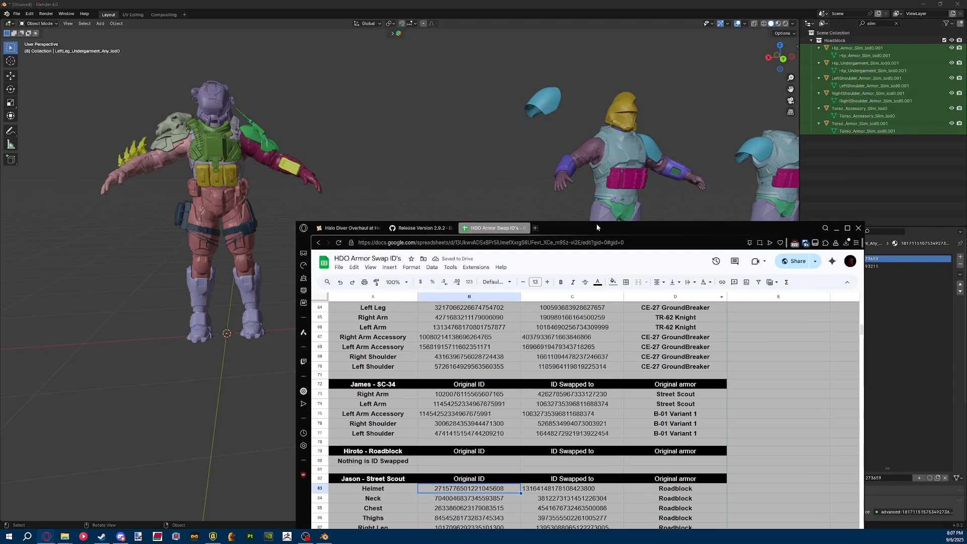
left_click_drag(601, 226, 644, 45)
scroll(608, 197, "down", 3)
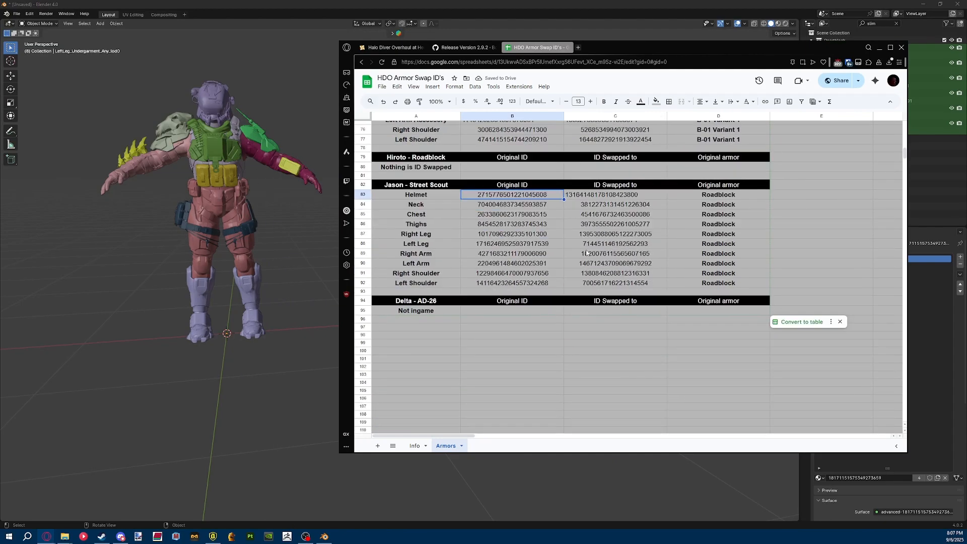
left_click(608, 195)
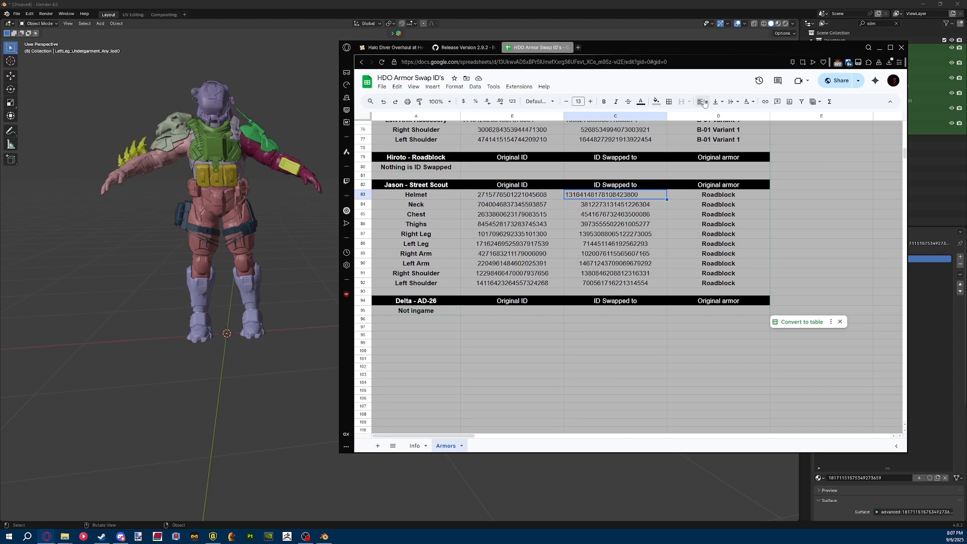
left_click(715, 116)
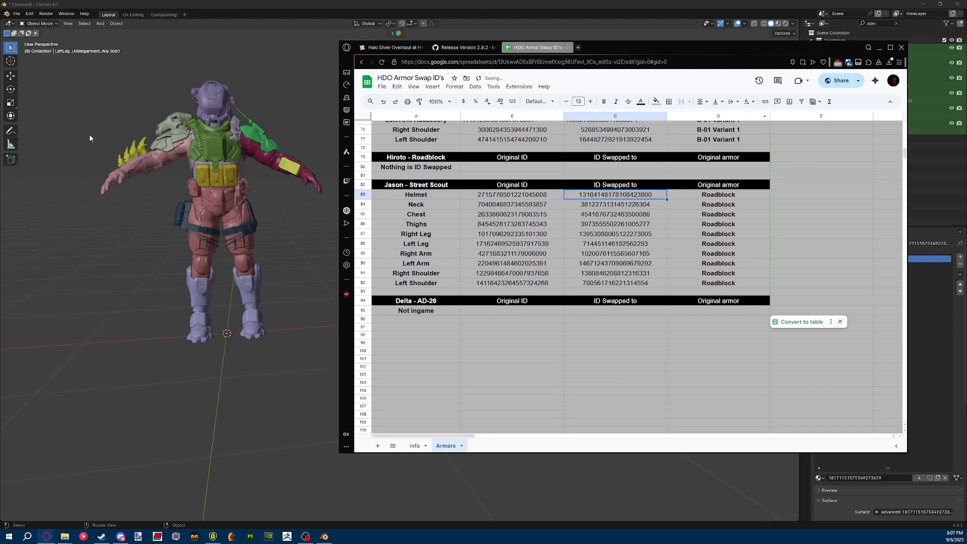
Review the swap ID tables in the Armors sheet alongside the Blender model.
scroll(458, 316, "down", 2)
scroll(656, 484, "down", 3)
scroll(877, 473, "down", 1)
scroll(664, 329, "up", 8)
scroll(605, 313, "down", 9)
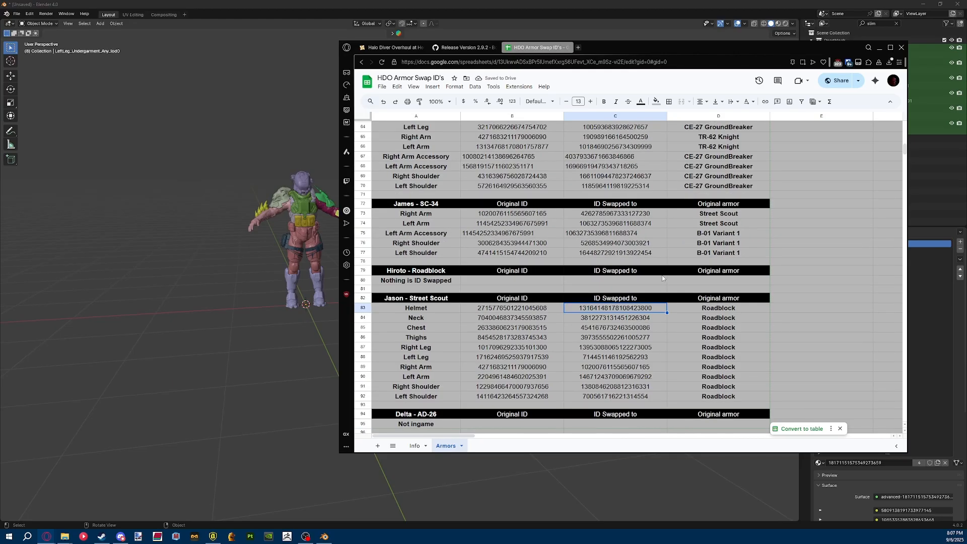
scroll(249, 277, "up", 1)
scroll(248, 277, "up", 3)
Return to Blender, select the Torso_Armor_Stocky_lod0.002 mesh and show its object custom properties.
left_click(223, 240)
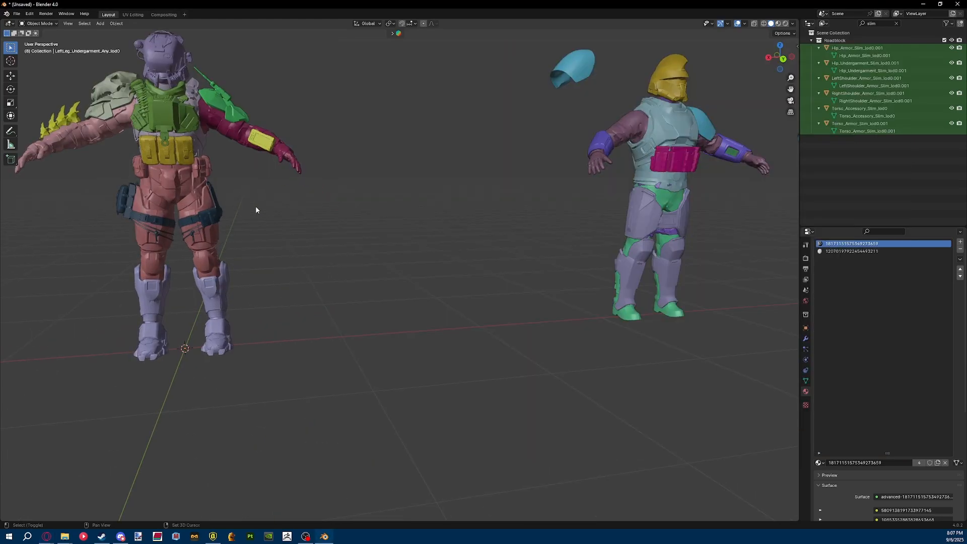
scroll(347, 237, "up", 5)
middle_click_drag(347, 236, 390, 284)
scroll(397, 258, "down", 5)
left_click(390, 285)
scroll(842, 437, "down", 11)
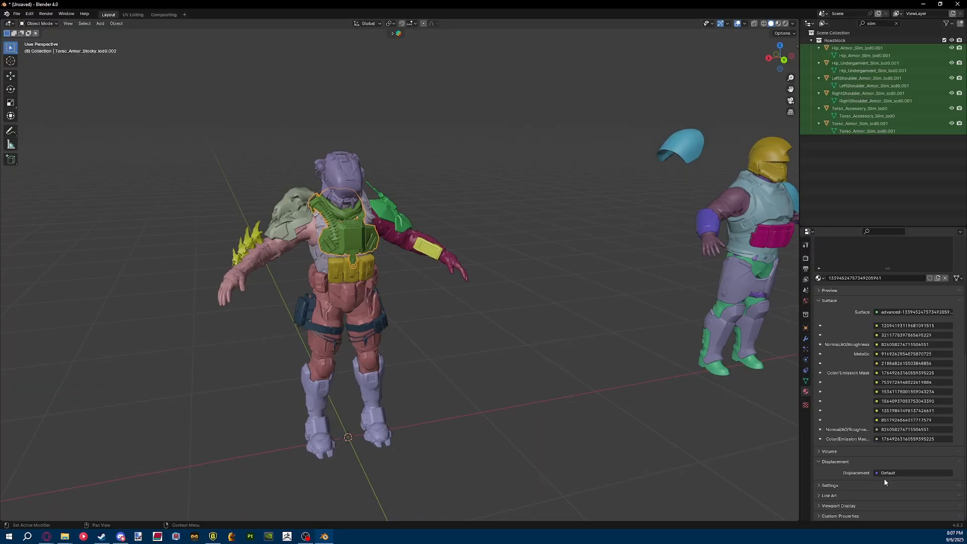
scroll(885, 480, "up", 9)
left_click(805, 328)
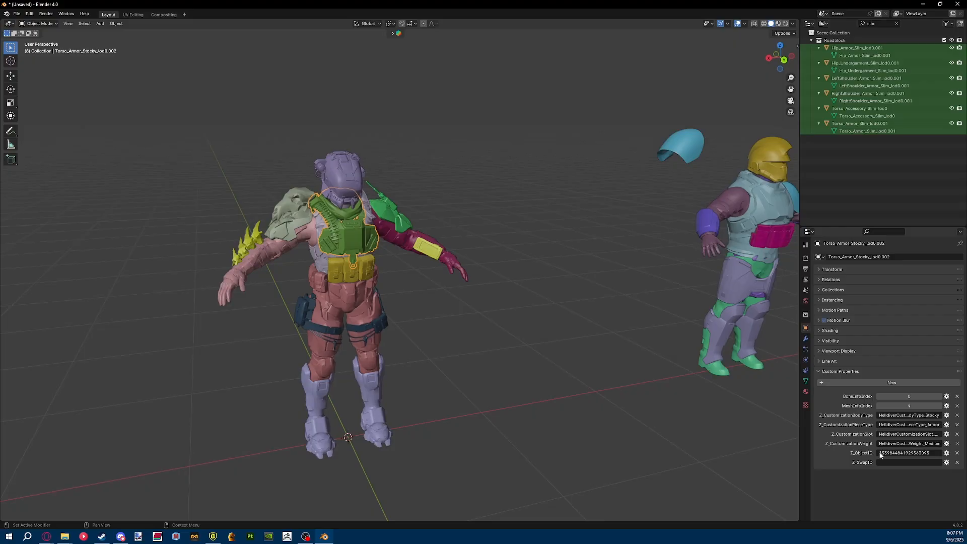
Place the spreadsheet beside Blender's custom properties and open the torso mesh's Z_ObjectID value for comparison.
key("alt+Tab")
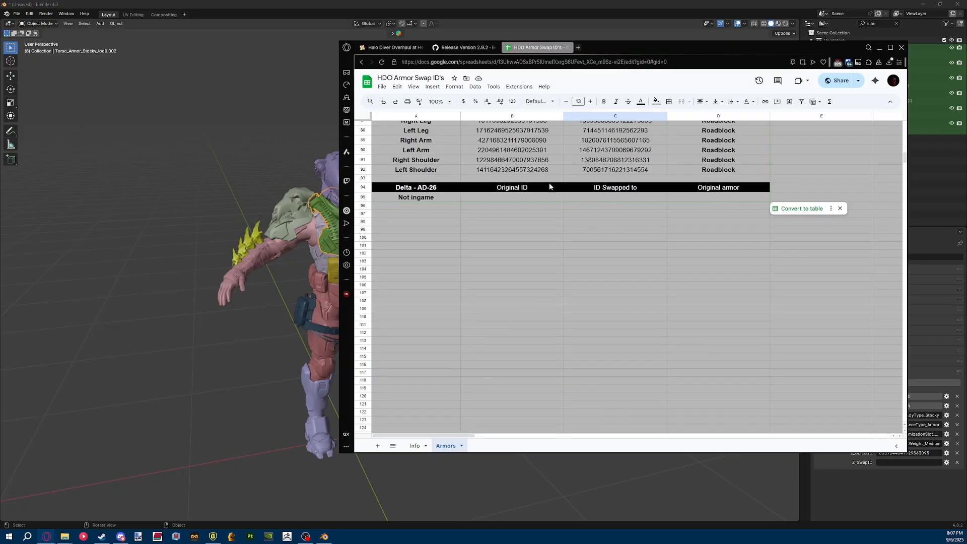
scroll(551, 186, "up", 6)
scroll(698, 257, "down", 3)
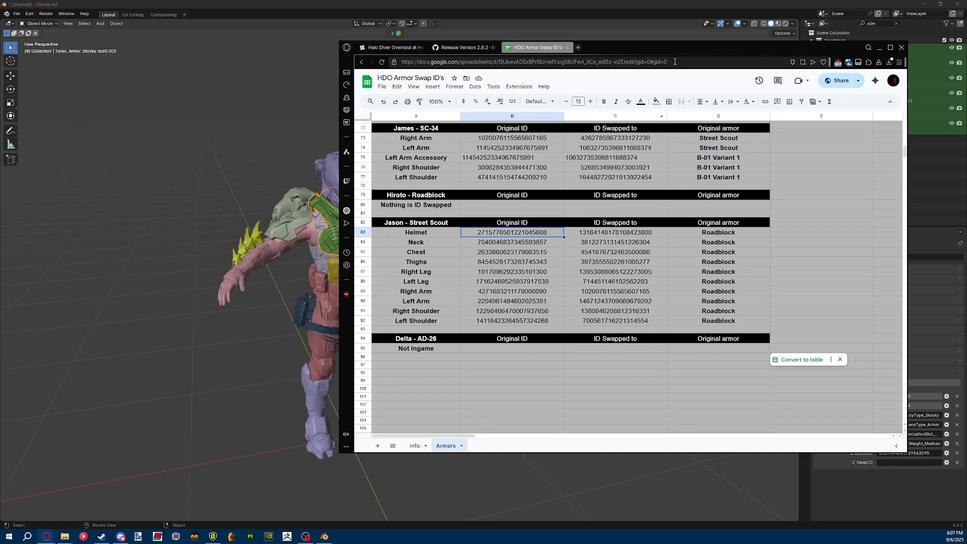
left_click_drag(685, 49, 501, 29)
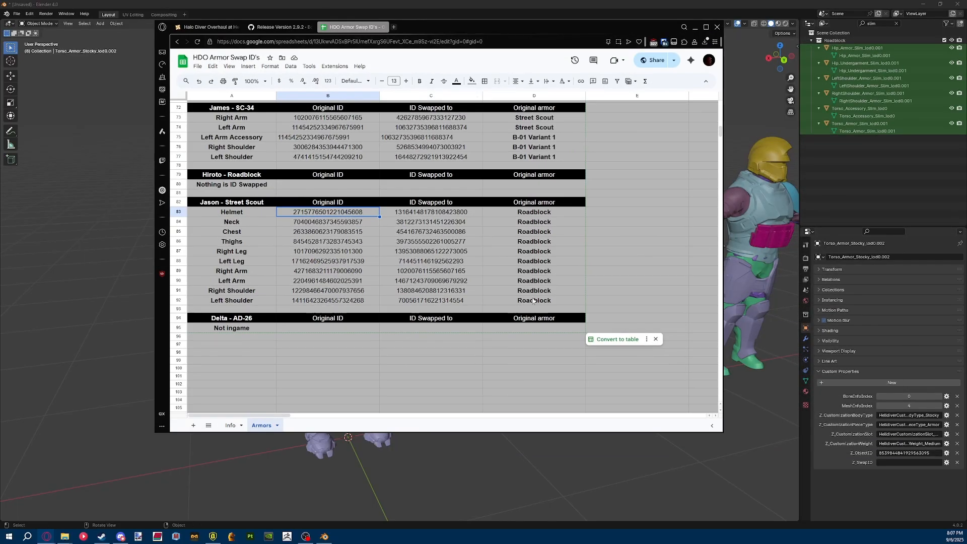
left_click(891, 454)
key("alt+Tab")
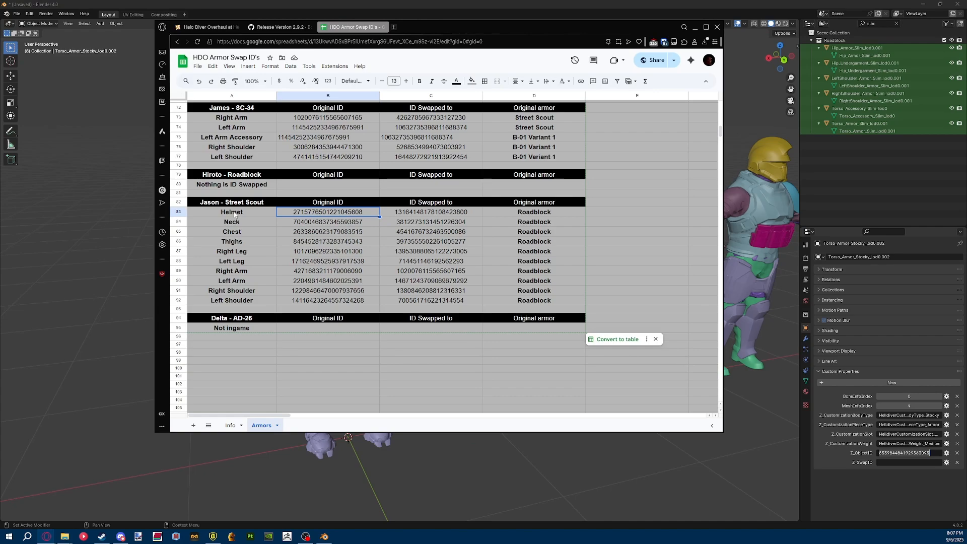
Find the Wolf - RE-824 table in the spreadsheet and select the helmet's Original ID and ID Swapped to cells.
scroll(235, 214, "up", 6)
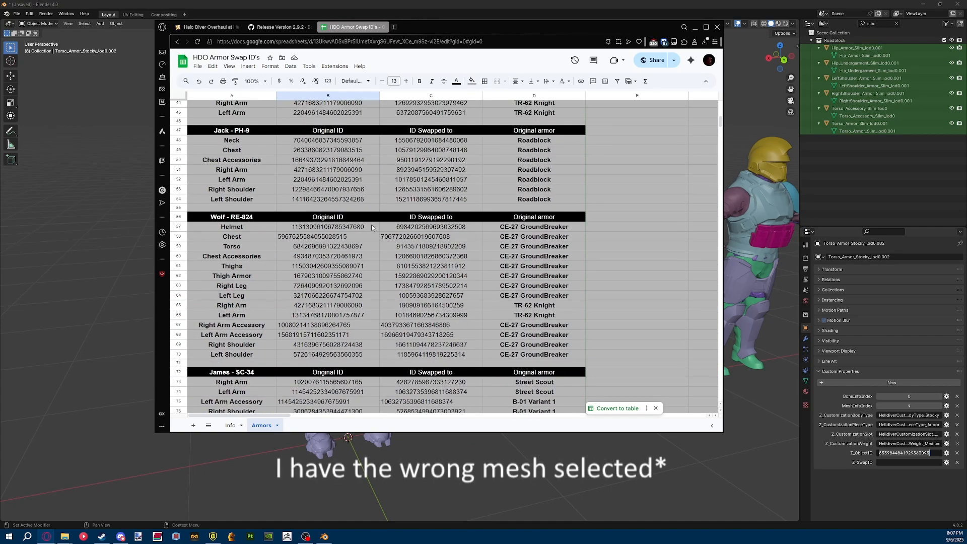
left_click(404, 226)
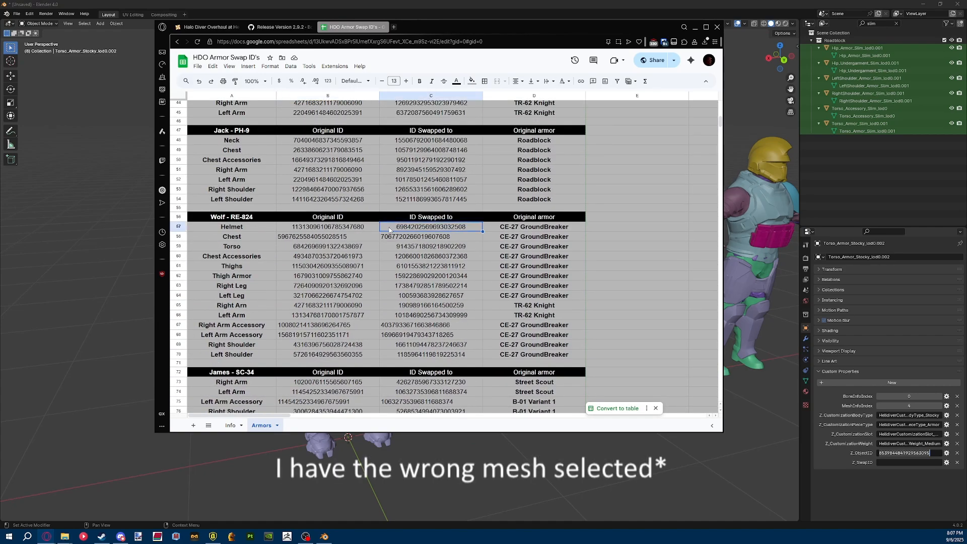
left_click(314, 225)
left_click(414, 230)
Centre-align the Wolf - RE-824 chest's Original ID and ID Swapped to values in row 58.
key("Down")
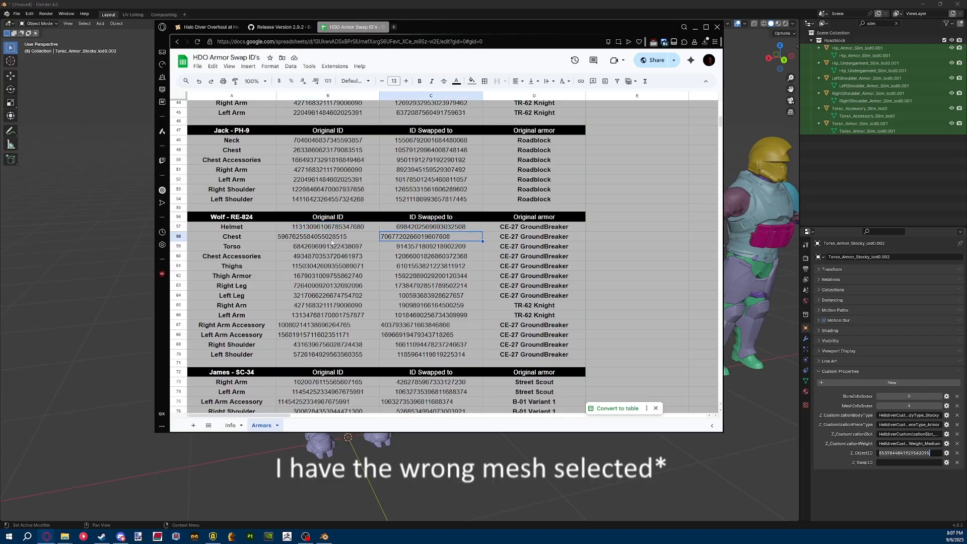
left_click(331, 242, "shift")
left_click(518, 81)
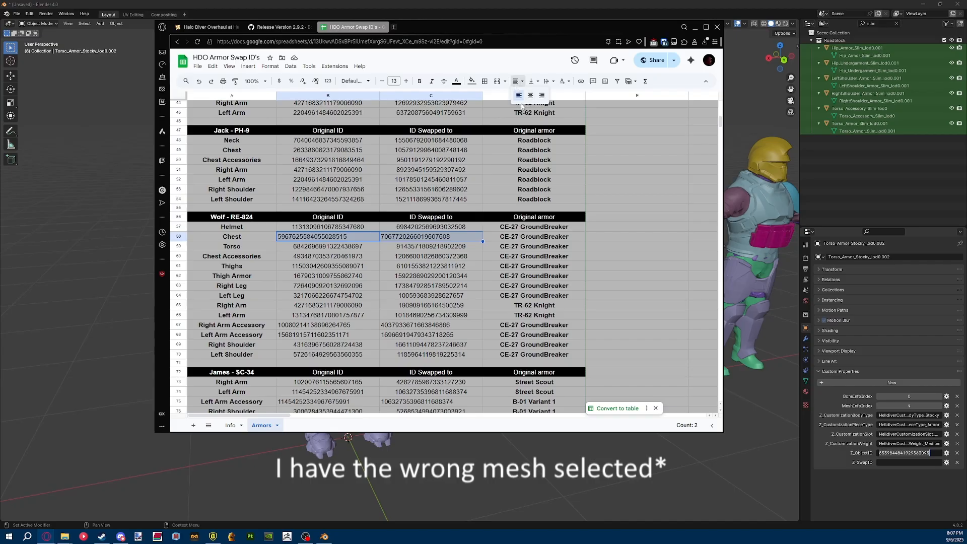
left_click(530, 96)
Highlight the Wolf - RE-824 Original armor entries in D57:D70, and select the helmet's ID Swapped to cell.
left_click(413, 227)
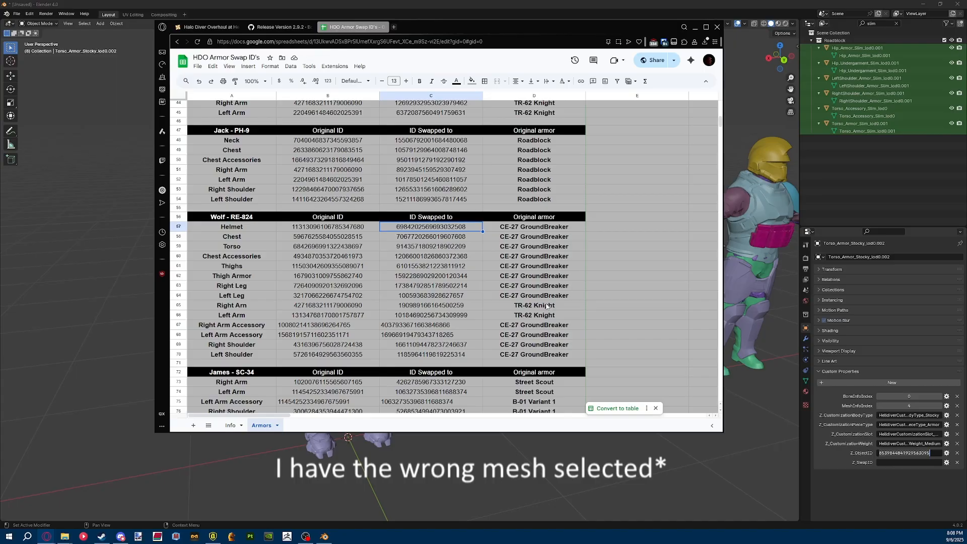
left_click_drag(520, 357, 533, 231)
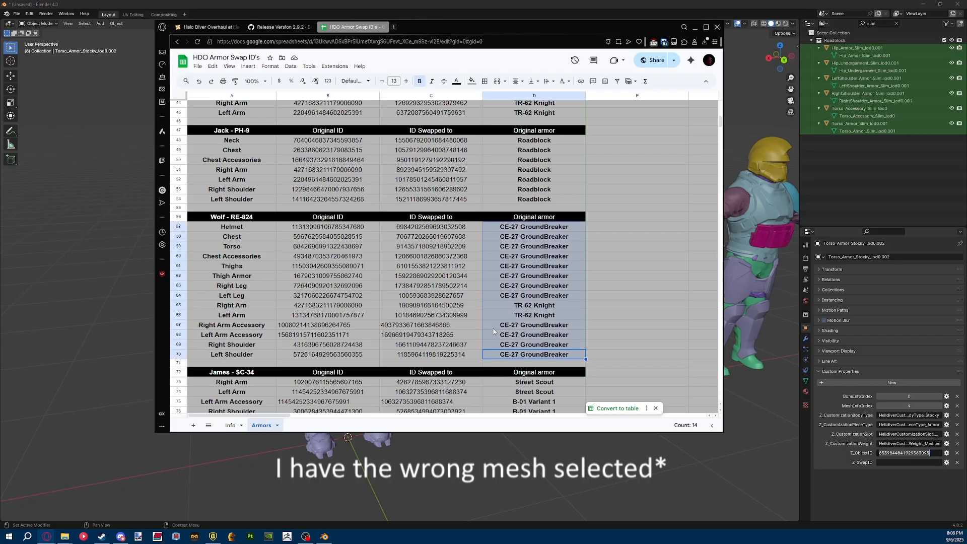
left_click(294, 256)
left_click(415, 228)
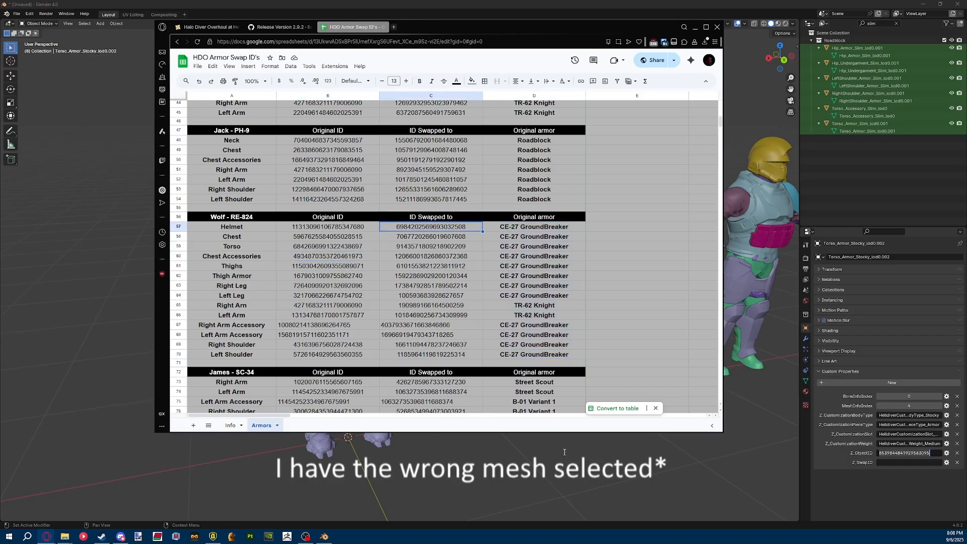
Select the purple helmet mesh in Blender, open its Z_ObjectID value, and bring the ID spreadsheet up beside it for comparison.
left_click(599, 452)
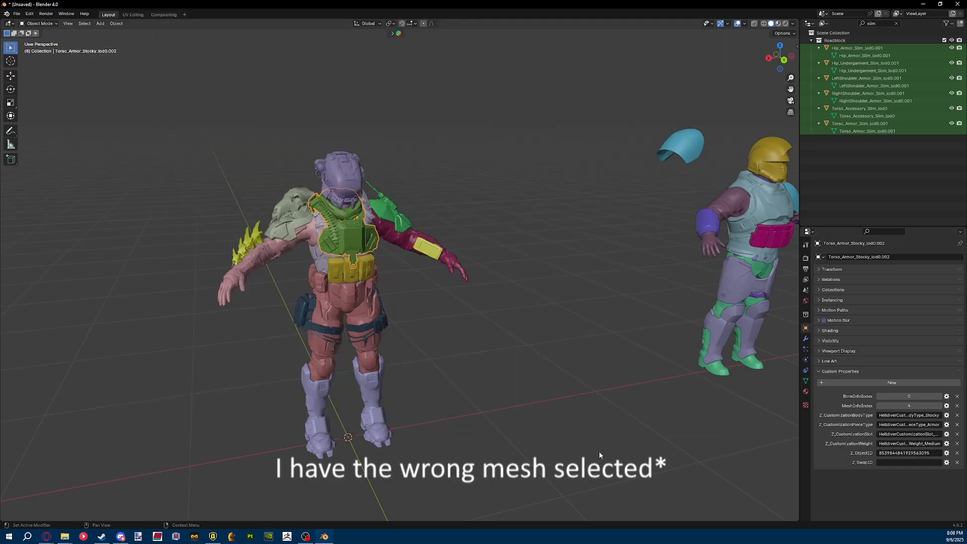
left_click(358, 181)
left_click(348, 227)
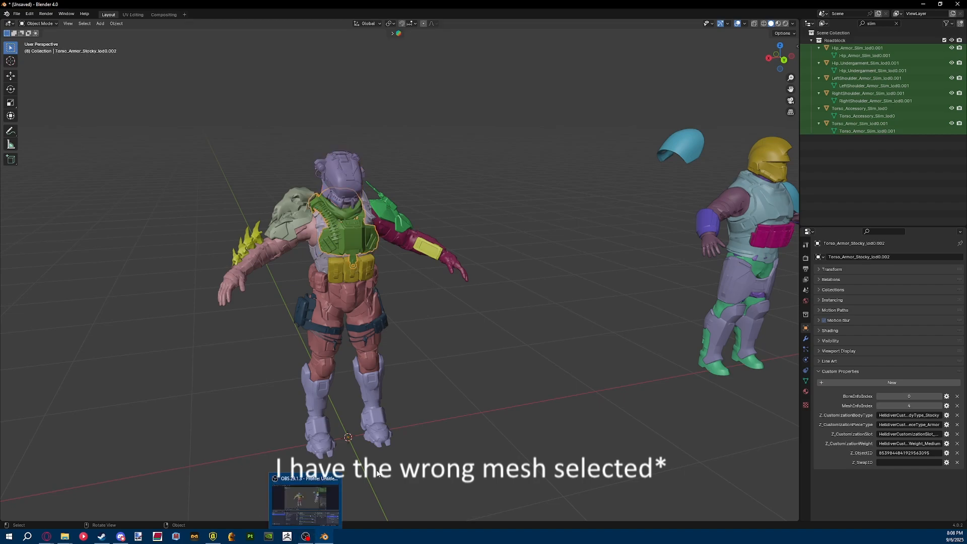
left_click(360, 189)
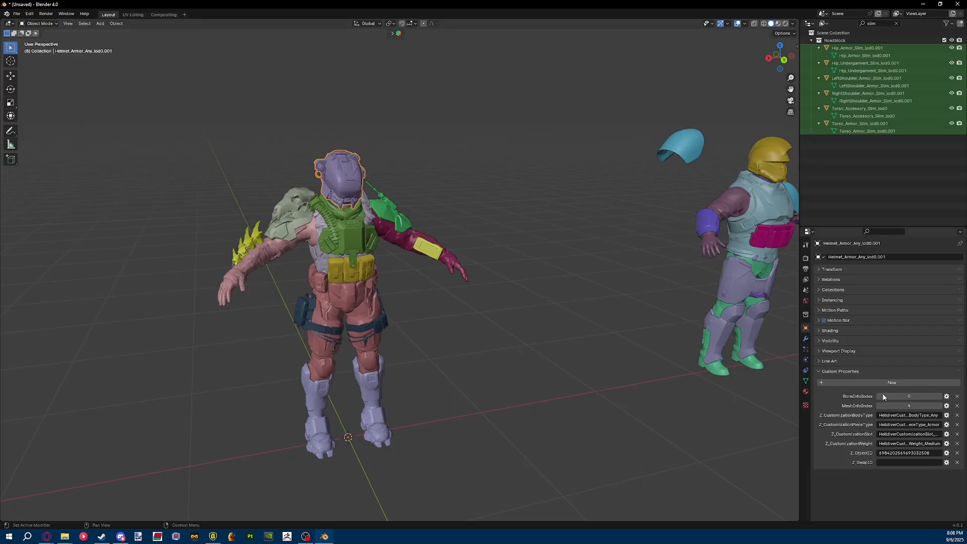
left_click(914, 452)
key("Return")
scroll(621, 297, "down", 10)
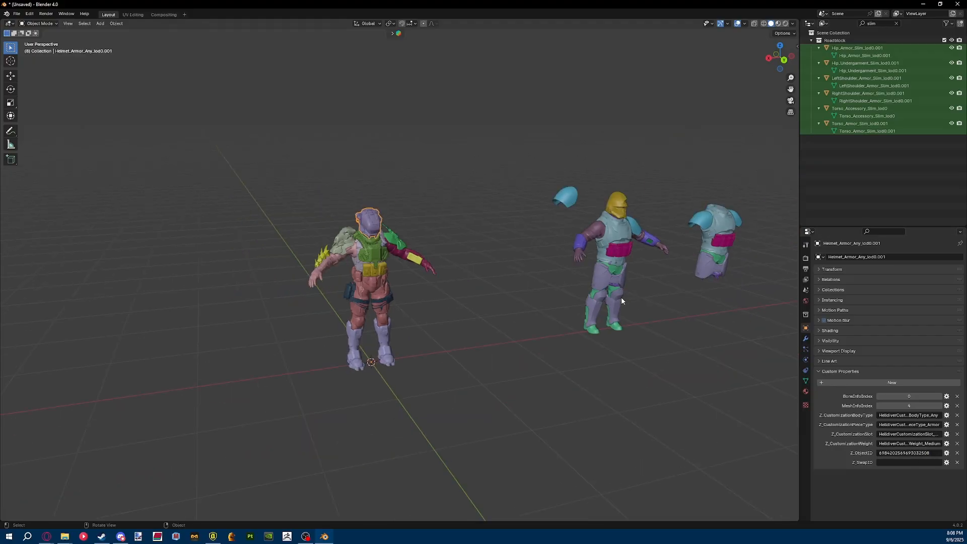
scroll(622, 301, "up", 10)
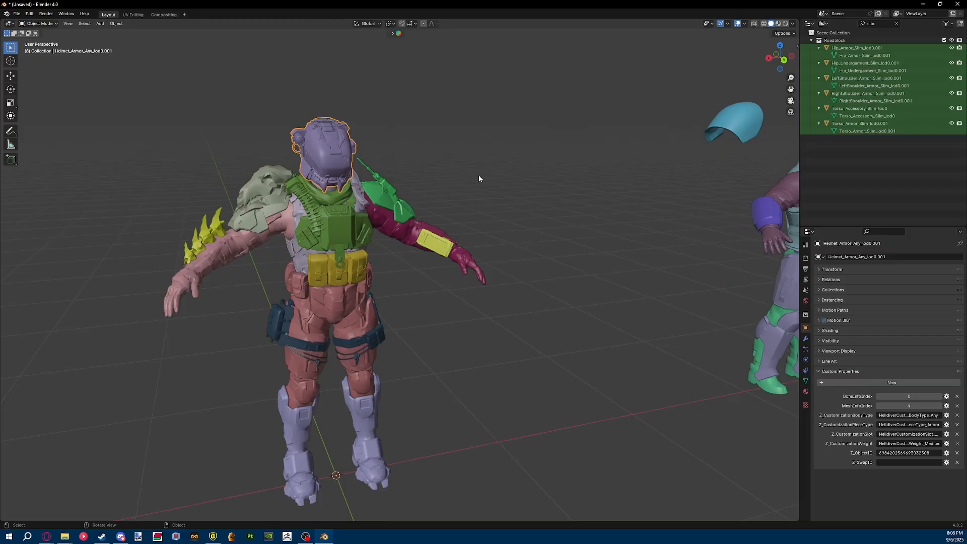
left_click(887, 453)
key("alt+Tab")
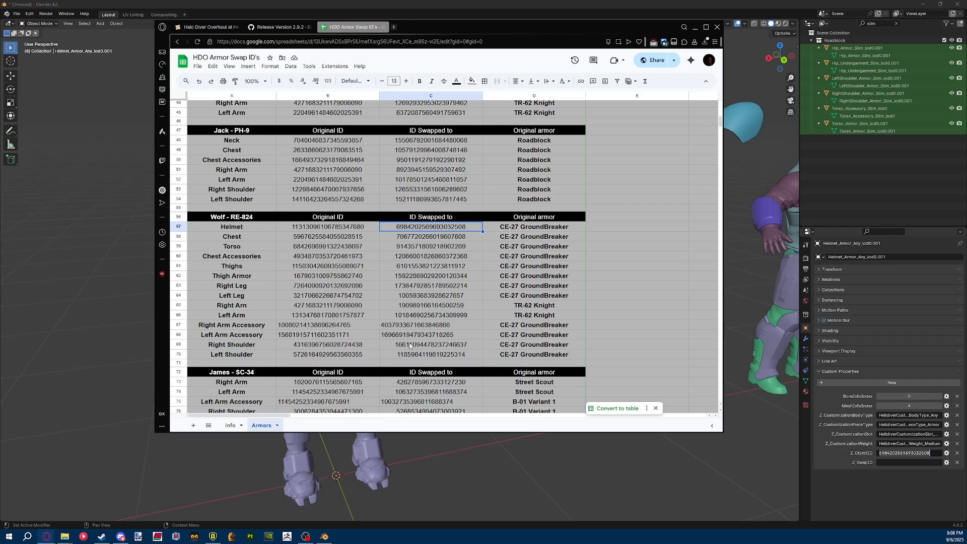
Centre-align the Original ID and ID Swapped to values of the Wolf - RE-824 arm accessories in B67:C68.
left_click_drag(413, 327, 325, 335)
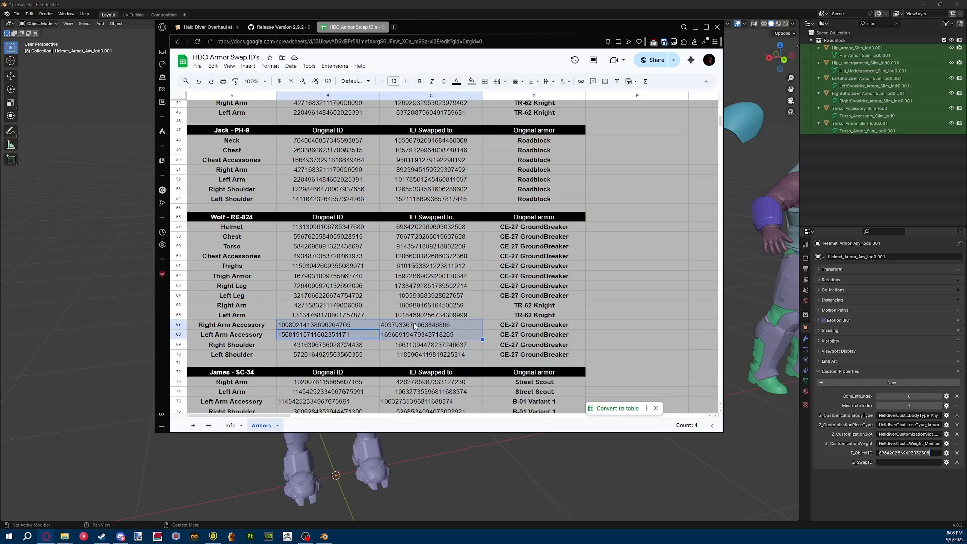
left_click(519, 81)
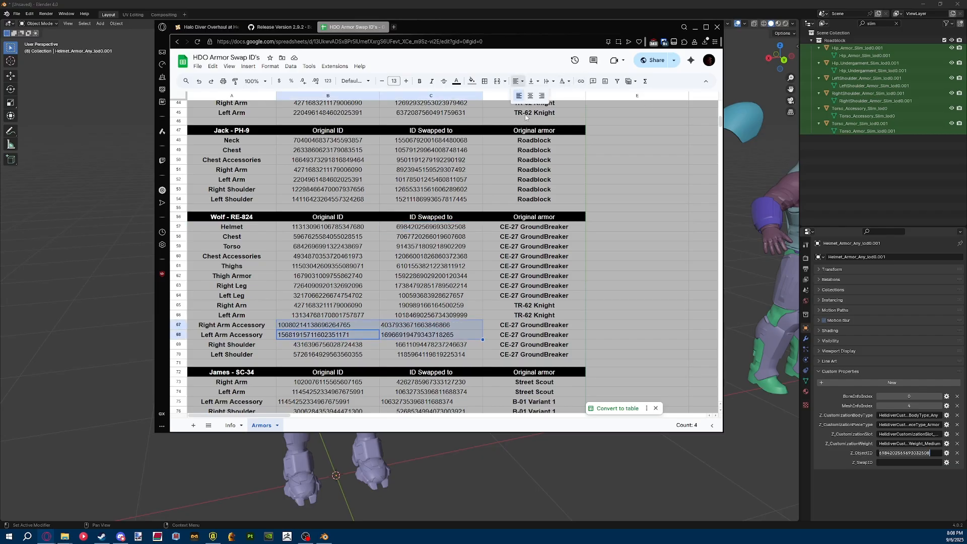
left_click(531, 96)
left_click_drag(485, 289, 442, 285)
Centre-align the James - SC-34 Left Arm Accessory's Original ID and ID Swapped to values in row 75.
scroll(442, 284, "down", 3)
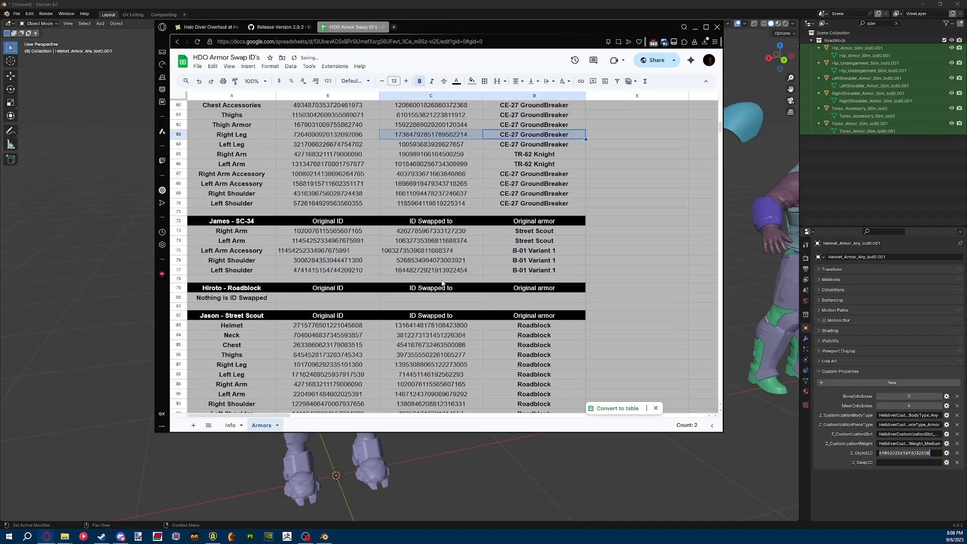
left_click_drag(433, 250, 327, 251)
left_click(519, 82)
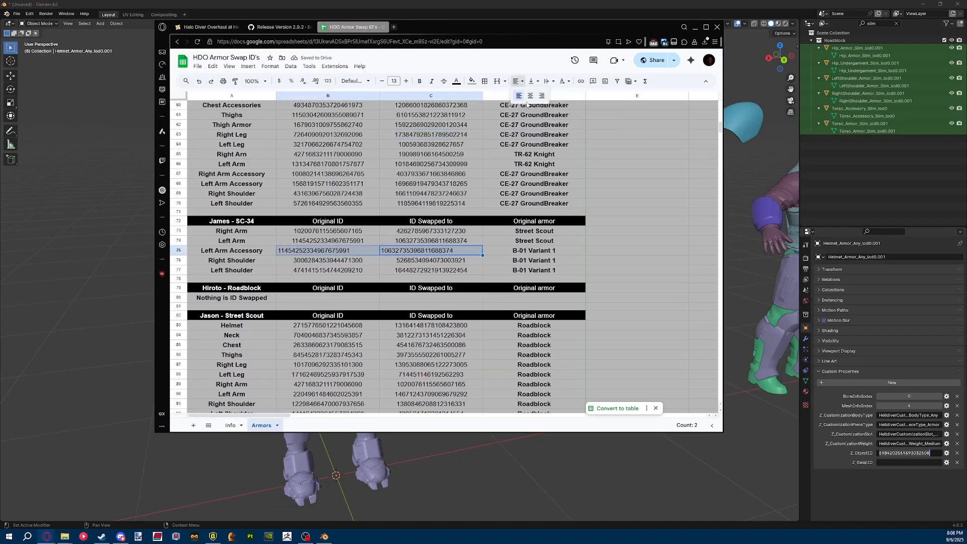
left_click(531, 96)
Centre-align the Rook - Helljumper Original ID and ID Swapped to values in B3:C9.
scroll(465, 290, "up", 12)
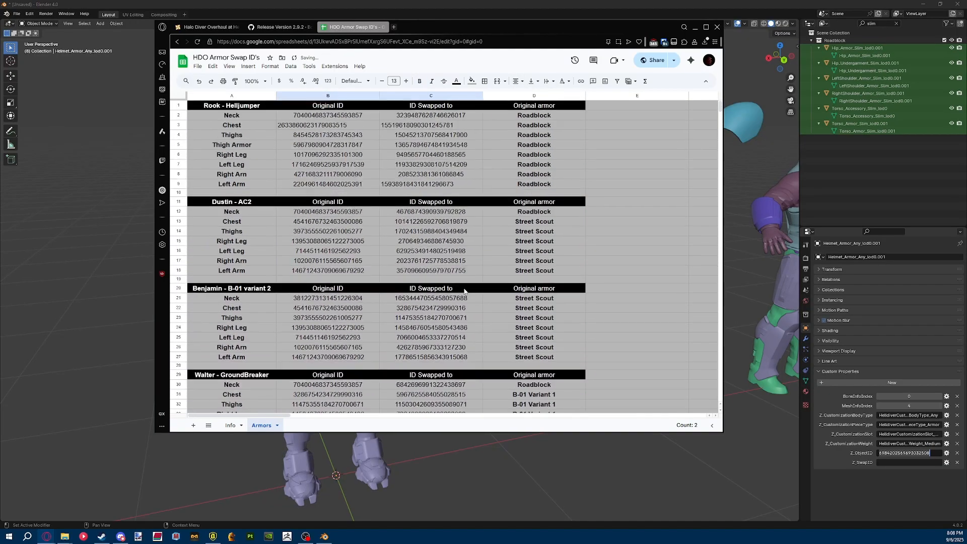
left_click_drag(396, 125, 324, 185)
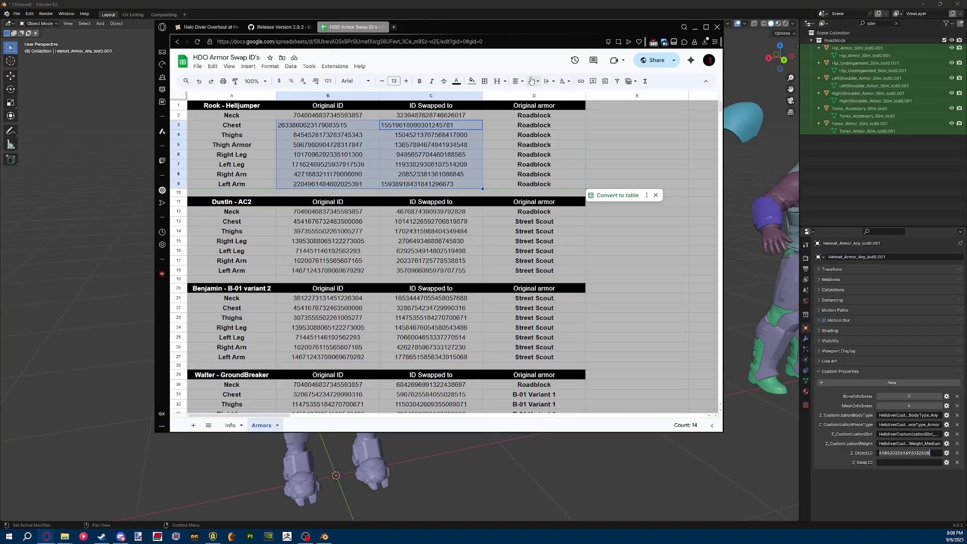
left_click(517, 81)
left_click(531, 99)
Compare the Wolf - RE-824 helmet's Original ID and ID Swapped to values with the helmet mesh's Z_ObjectID in Blender.
scroll(469, 252, "down", 8)
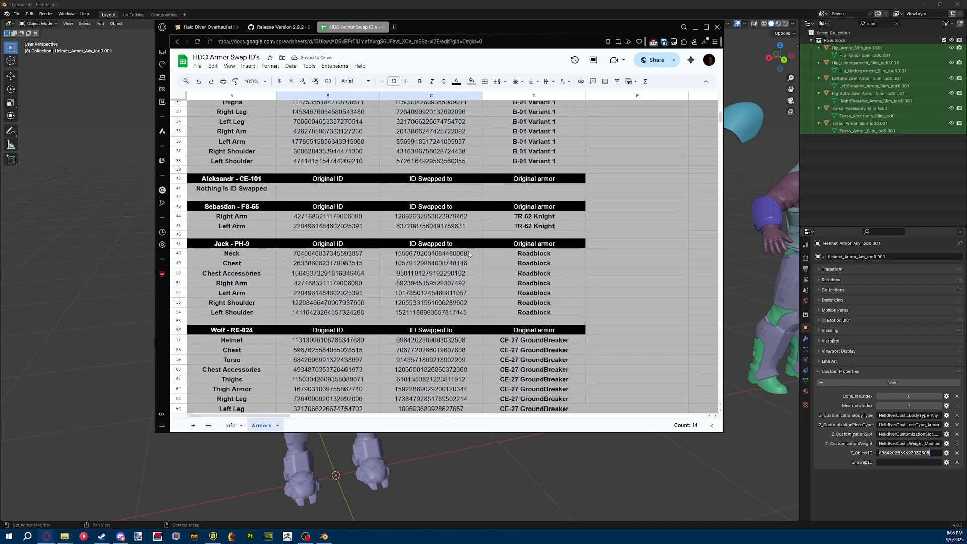
scroll(469, 252, "down", 4)
left_click(223, 214)
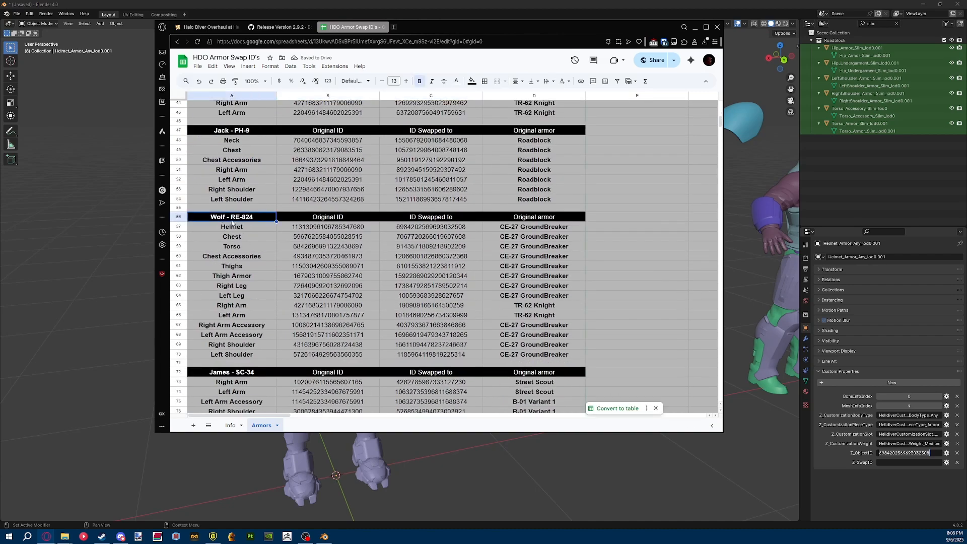
left_click(235, 236)
left_click(344, 229)
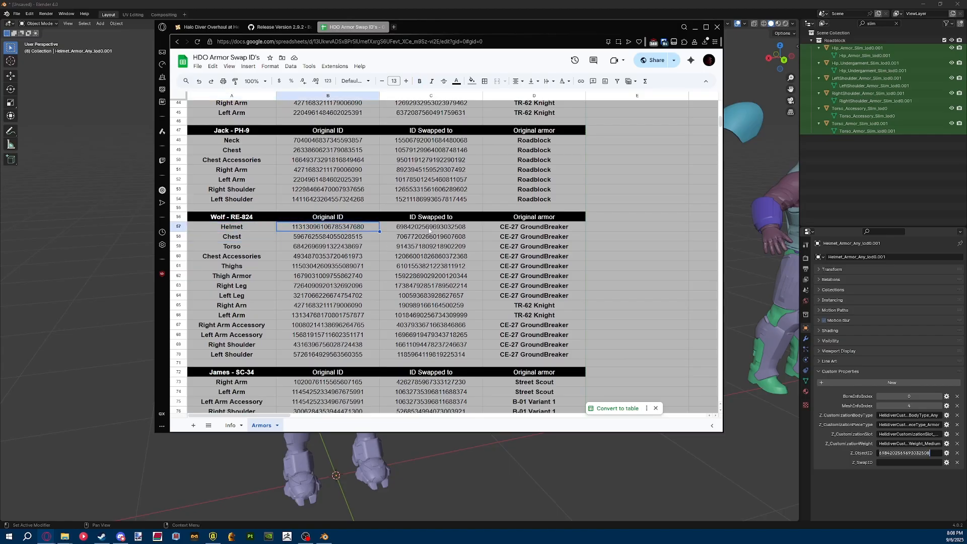
left_click(430, 229)
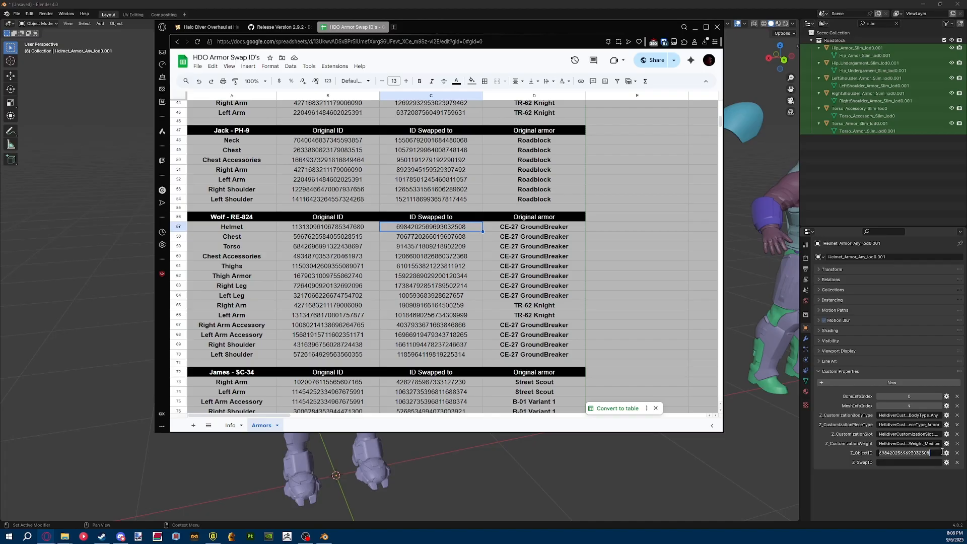
left_click(886, 454)
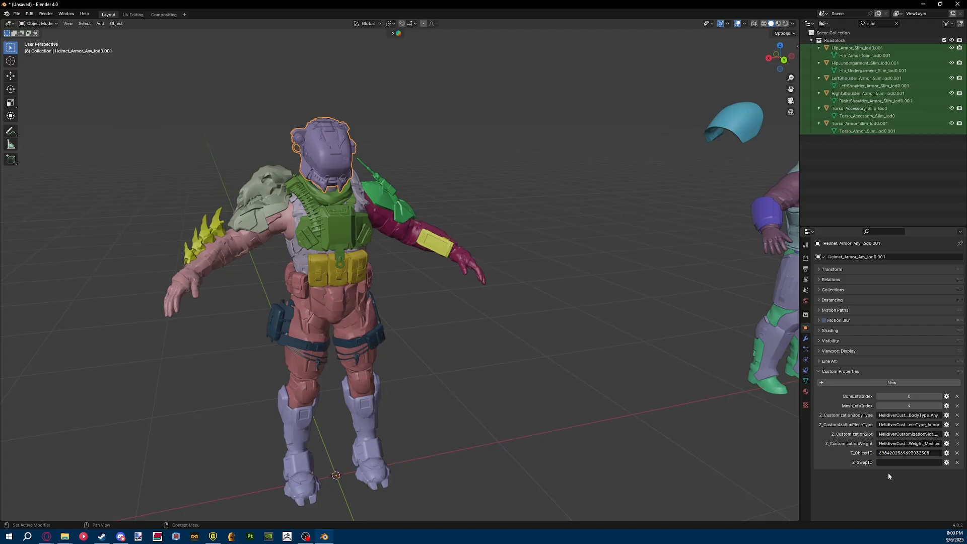
key("alt+Tab")
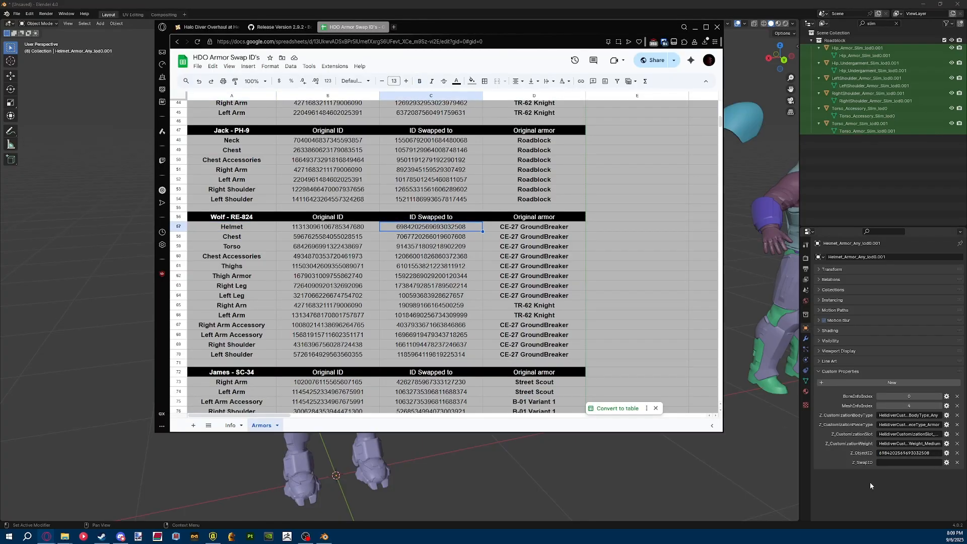
left_click(895, 454)
key("alt+Tab")
key("ctrl+c")
left_click(316, 229)
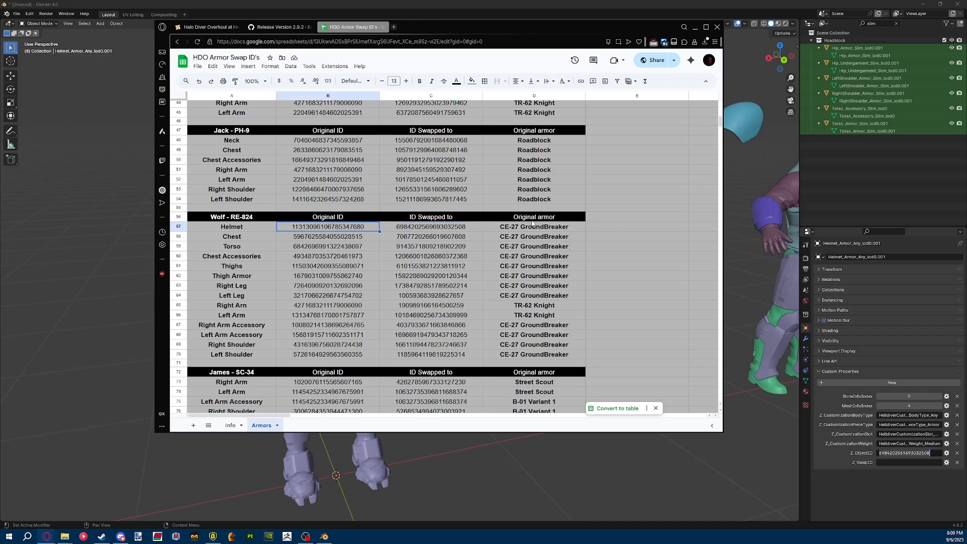
key("ctrl+a")
left_click(337, 230)
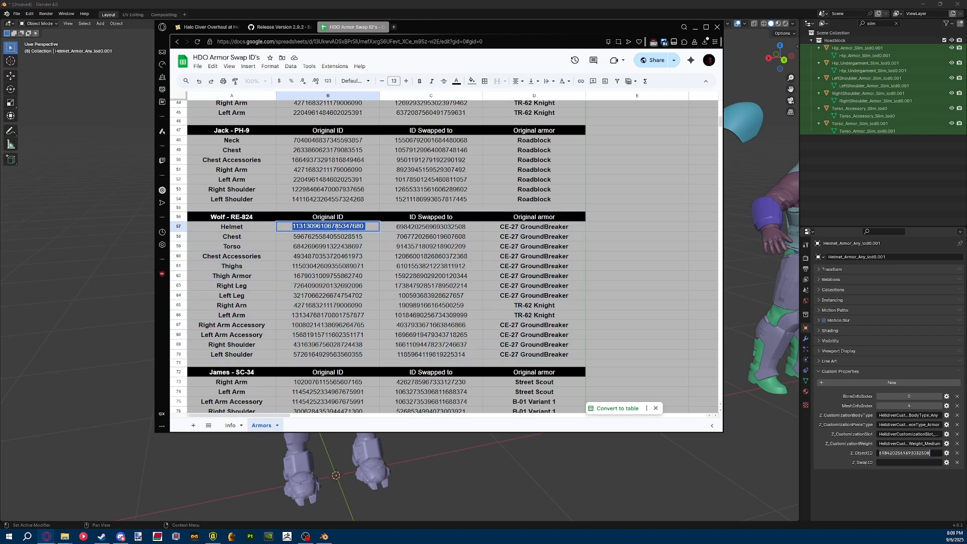
left_click(905, 455)
left_click(905, 455)
key("ctrl+v")
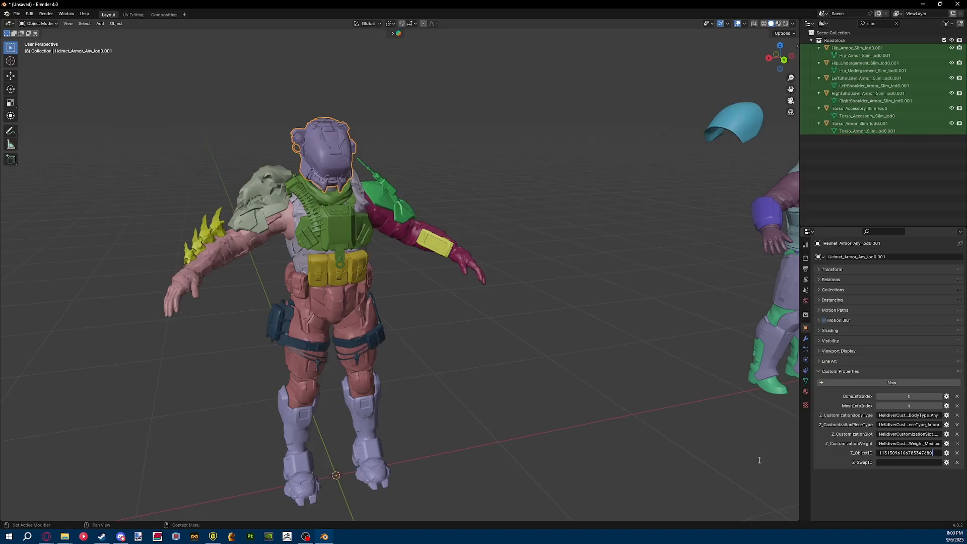
key("alt+Tab")
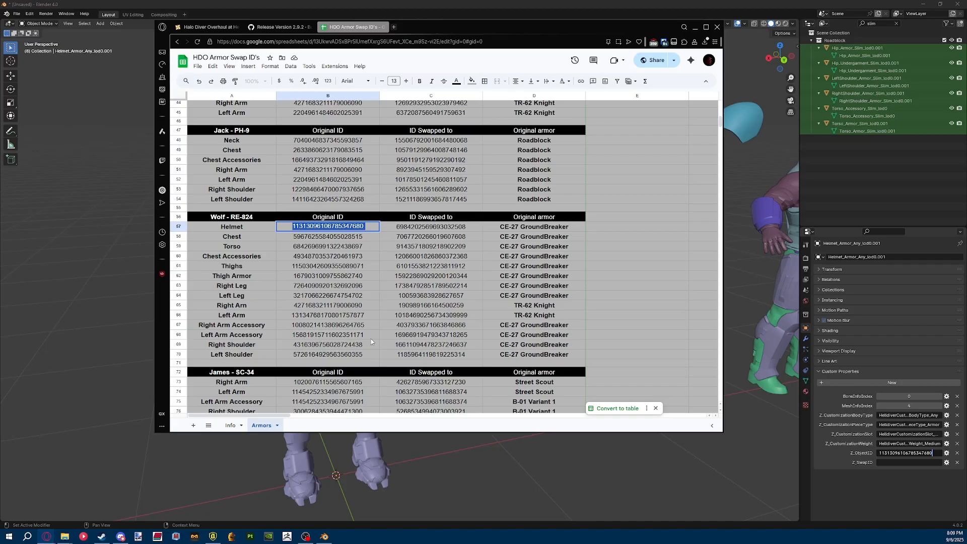
key("alt+Tab")
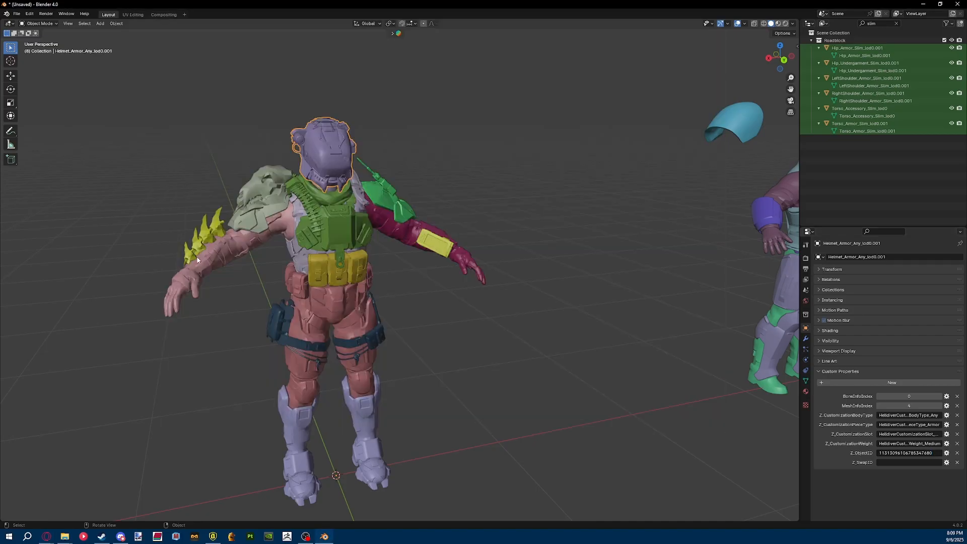
scroll(646, 188, "down", 5)
left_click(666, 180)
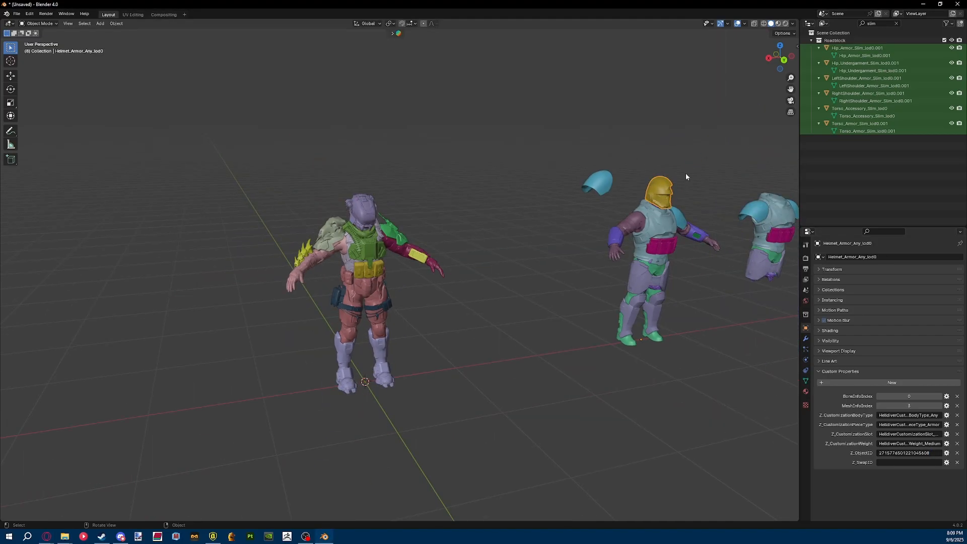
middle_click_drag(685, 173, 498, 262, "shift")
scroll(584, 292, "up", 3)
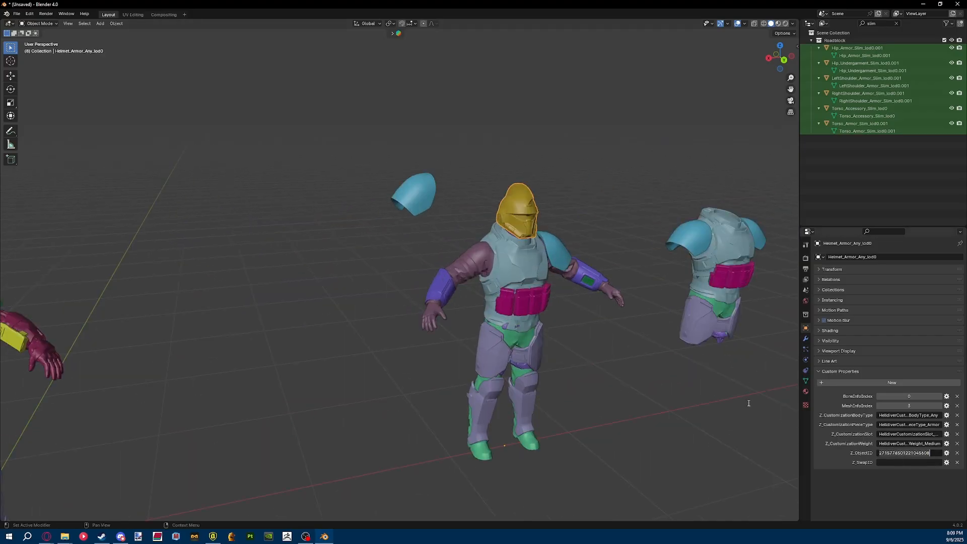
middle_click_drag(194, 258, 338, 252)
left_click(177, 234)
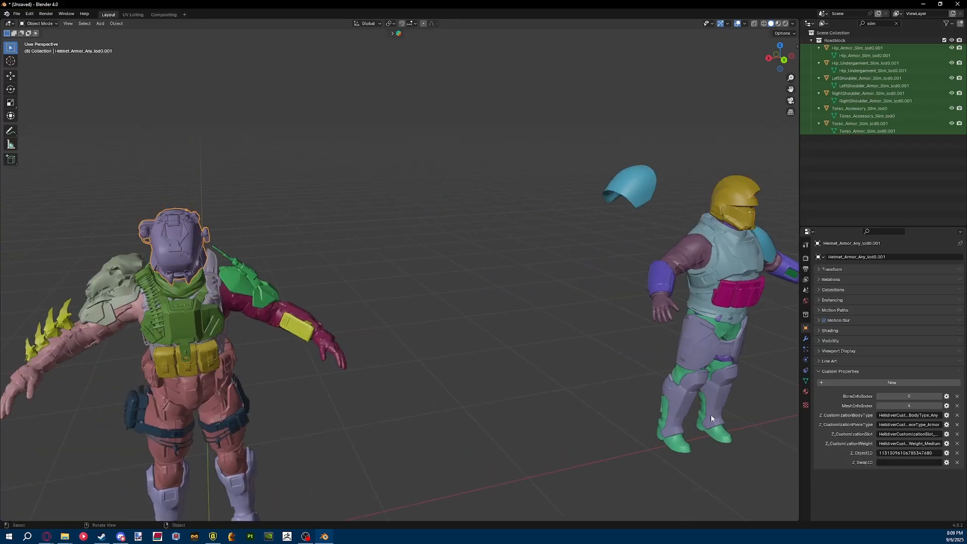
left_click(905, 460)
key("ctrl+v")
key("Return")
middle_click_drag(529, 395, 438, 286)
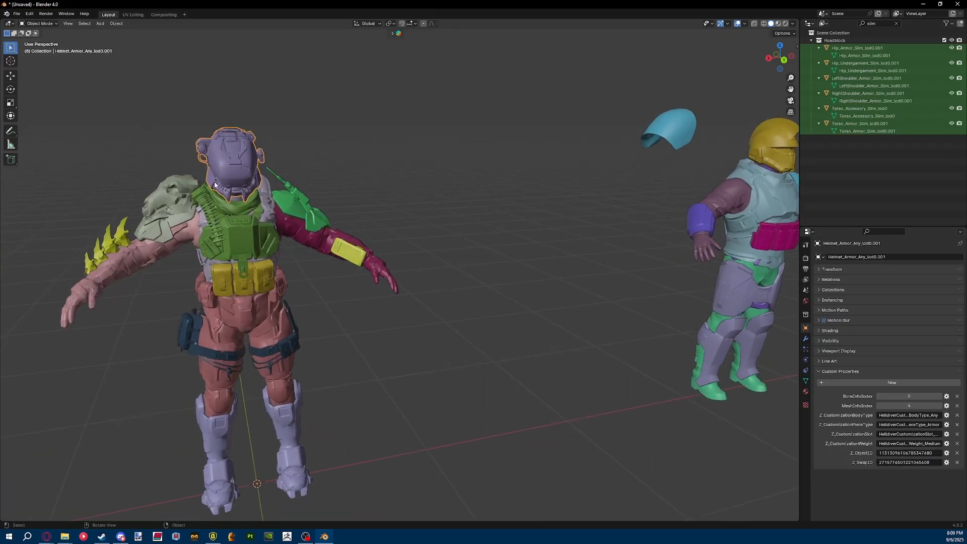
left_click(906, 453)
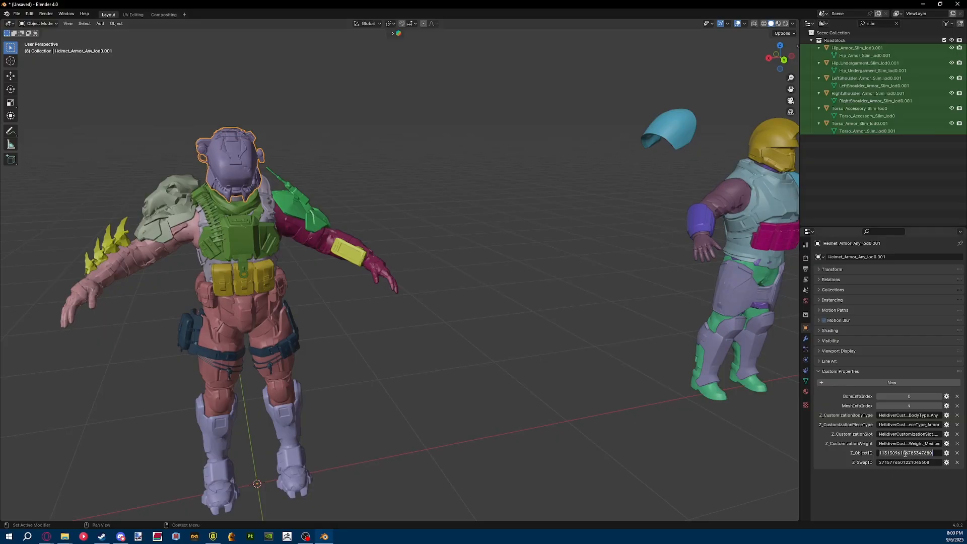
key("Return")
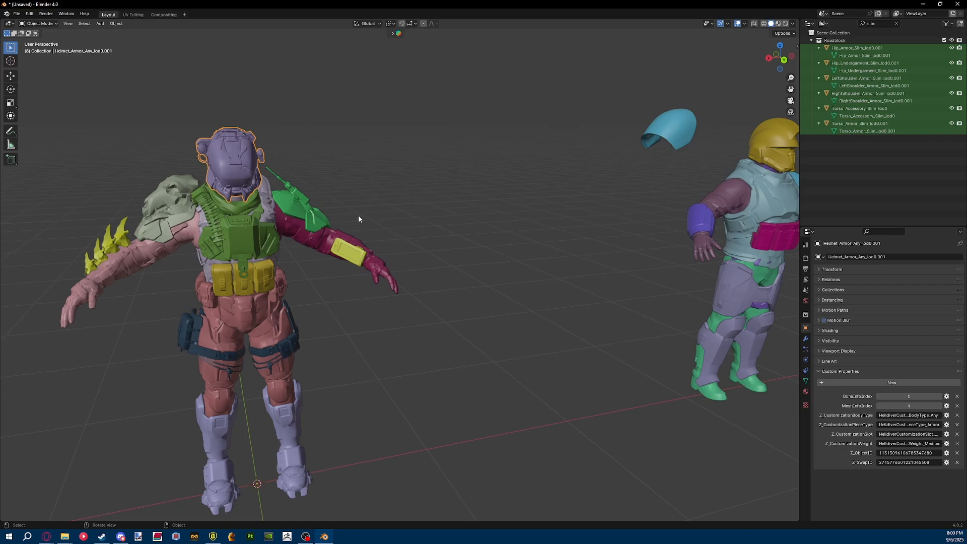
Hide the purple helmet mesh whose IDs are filled in.
scroll(359, 215, "down", 4)
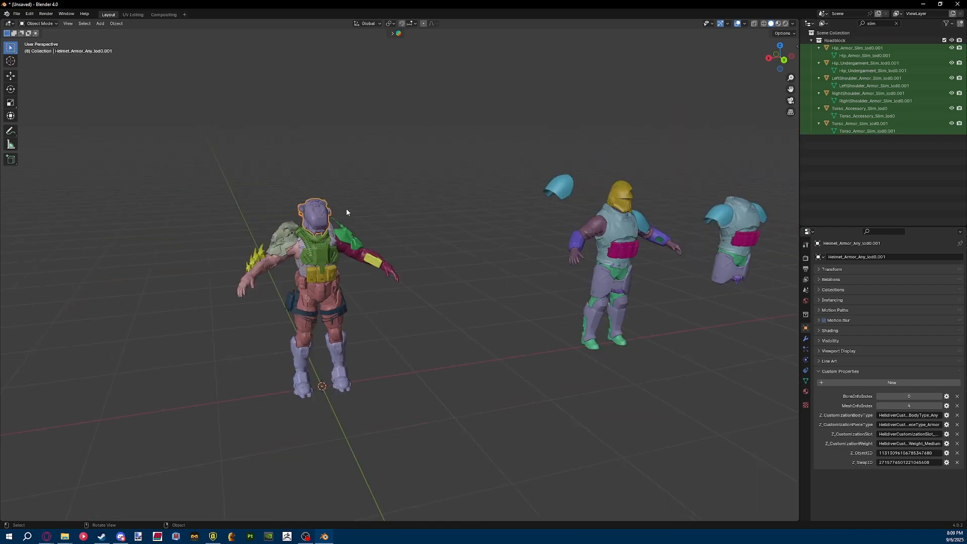
scroll(413, 259, "up", 4)
middle_click_drag(307, 183, 390, 115, "shift")
key("h")
In the back orthographic view, move the yellow-helmeted character's purple thigh armor along X into the gap beside the body.
scroll(412, 259, "down", 6)
middle_click_drag(214, 264, 403, 284, "shift")
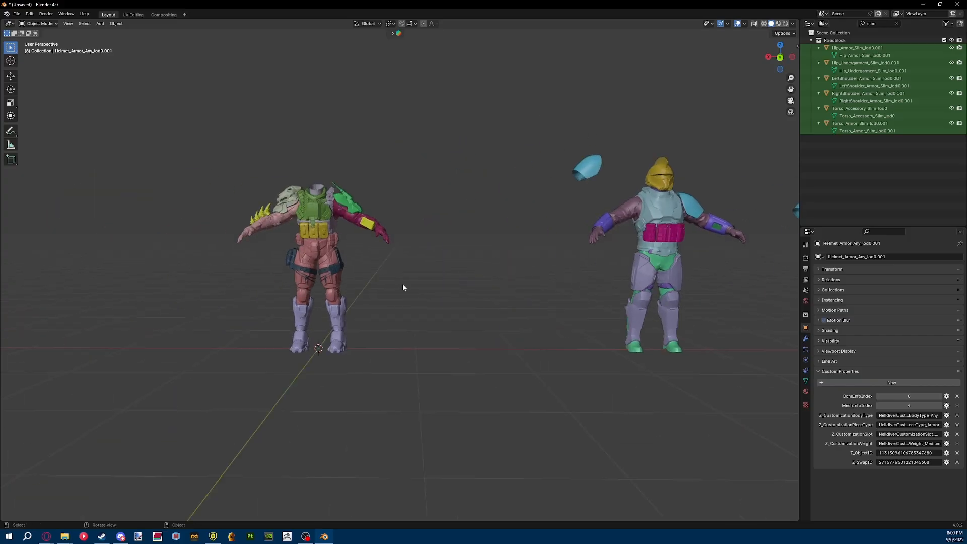
middle_click_drag(501, 272, 320, 258, "shift")
left_click(491, 266)
key("g")
middle_click_drag(380, 279, 255, 268, "shift")
right_click(300, 242)
left_click(781, 58)
left_click(781, 57)
scroll(255, 267, "up", 3)
key("g")
key("x")
left_click(365, 343)
Select both purple shin armor pieces and move them along X to sit below the separated thigh armor.
left_click(330, 335)
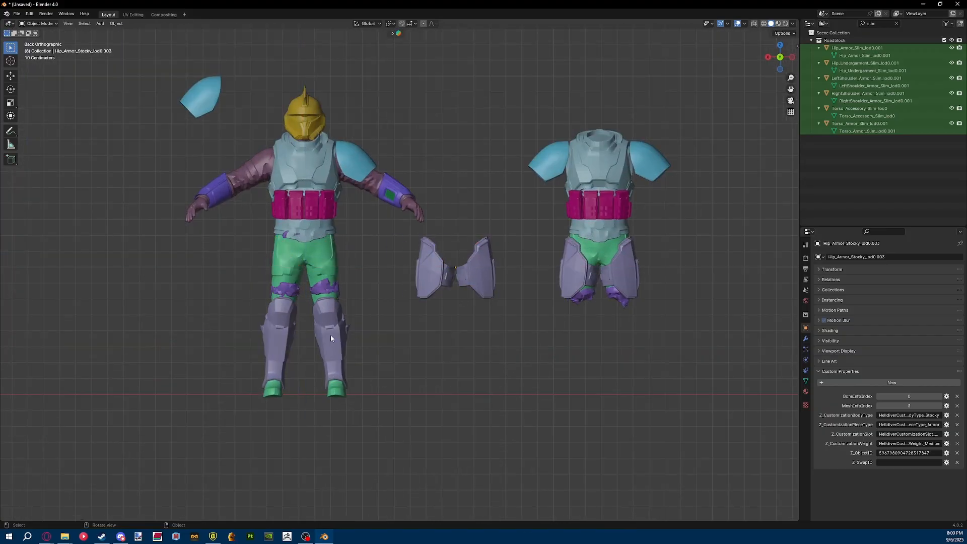
left_click(288, 343, "shift")
key("g")
key("x")
left_click(469, 370)
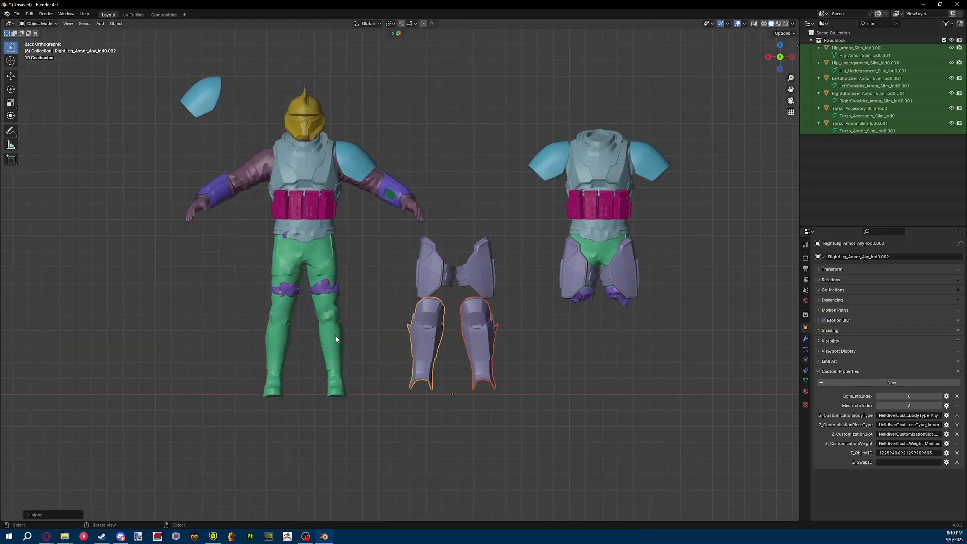
Box-select both green lower legs and move them along X to the opposite side of the body from the separated armor.
left_click_drag(337, 337, 263, 370)
middle_click_drag(395, 364, 638, 363, "shift")
key("g")
key("x")
left_click(594, 341)
Select both purple forearm armor pieces of the yellow-helmeted character and move them along X off the arms.
middle_click_drag(594, 340, 477, 376, "shift")
scroll(369, 212, "up", 1)
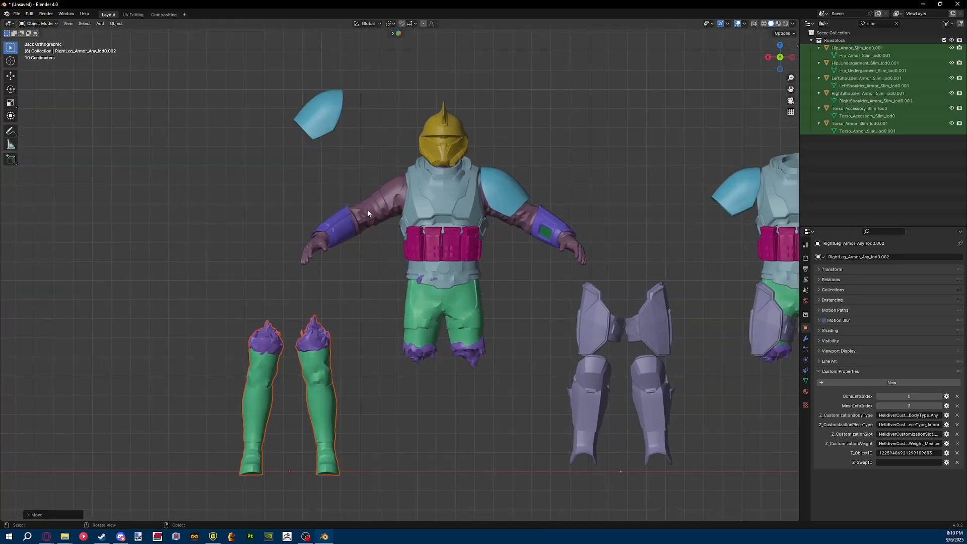
left_click(344, 223)
left_click(562, 237, "shift")
scroll(560, 237, "down", 4)
middle_click_drag(559, 238, 356, 279, "shift")
key("g")
middle_click_drag(317, 283, 453, 302)
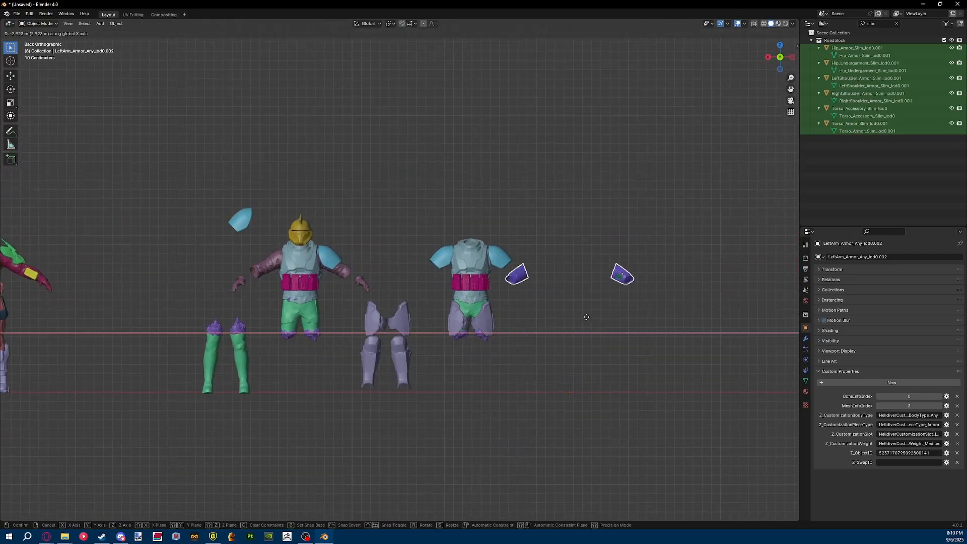
left_click(409, 317)
Box-select the slim body pieces, include the remaining shoulder armor, and move them along X farther from the stocky body.
left_click_drag(540, 232, 475, 359)
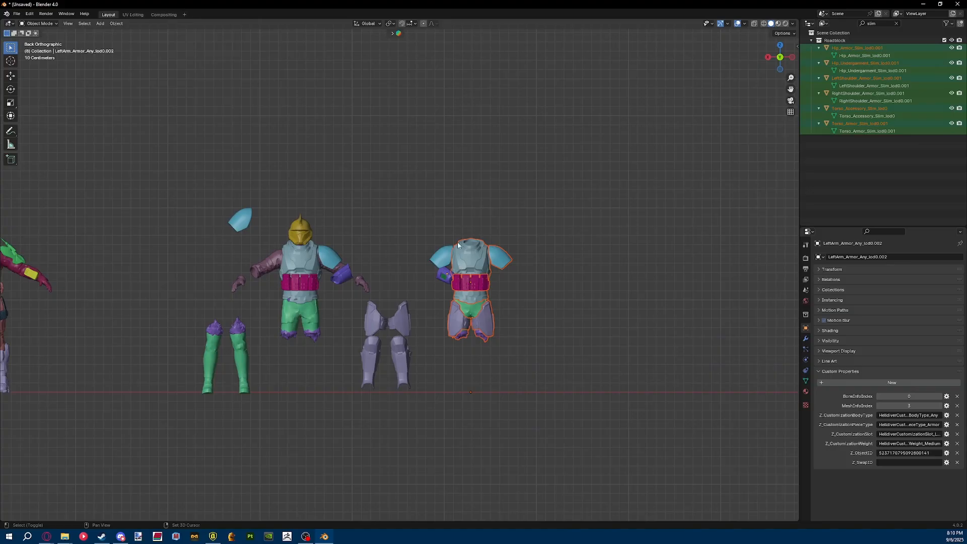
left_click(442, 258, "shift")
key("g")
key("x")
left_click(680, 268)
Select both purple forearm armor pieces again and move them along X into the gap before the slim body.
middle_click_drag(272, 275, 368, 258, "shift")
middle_click_drag(652, 252, 498, 271, "shift")
left_click_drag(460, 236, 378, 302)
left_click(280, 277, "shift")
key("g")
key("x")
left_click(384, 278)
middle_click_drag(275, 278, 374, 278, "shift")
scroll(374, 279, "up", 1)
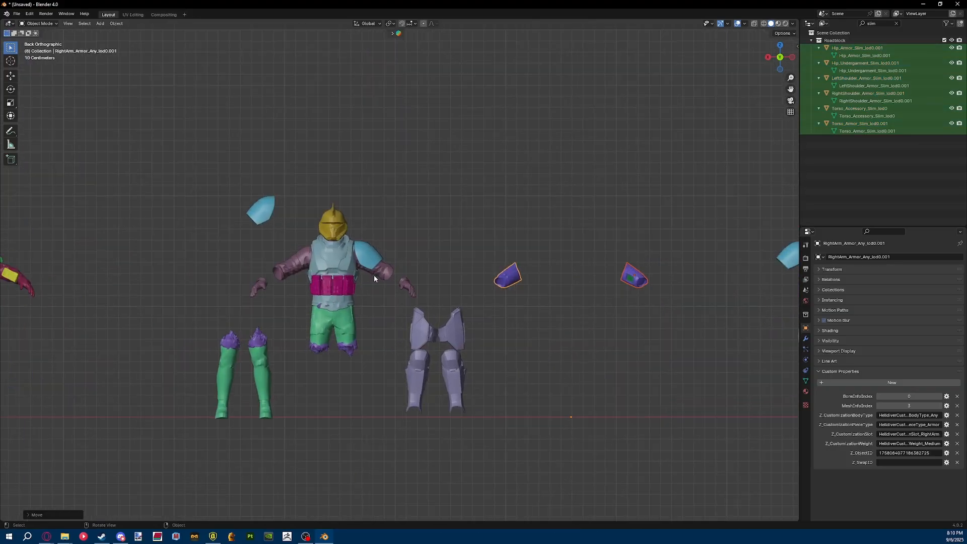
Select both stocky cyan shoulder armor pieces and move them off the body toward the separated forearm armor.
scroll(374, 277, "up", 2)
left_click(352, 242)
left_click(203, 187, "shift")
key("g")
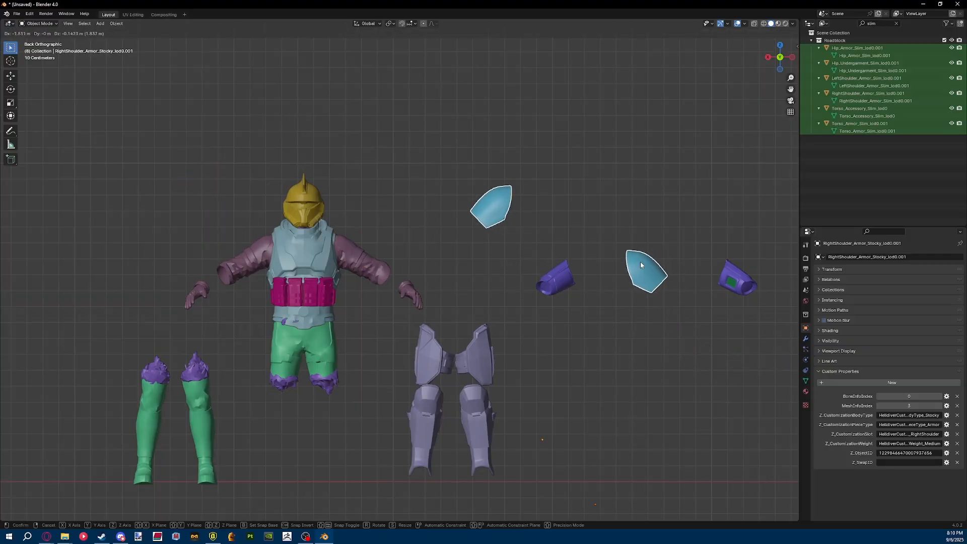
left_click(641, 262)
Reposition the two cyan shoulder armor pieces individually so they sit side by side above the forearm armor.
left_click_drag(671, 254, 642, 279)
key("g")
left_click(566, 214)
left_click_drag(614, 165, 448, 224)
key("g")
left_click(613, 238)
Move the yellow helmet off the stocky body to a spot above and beside it.
left_click(286, 199)
key("g")
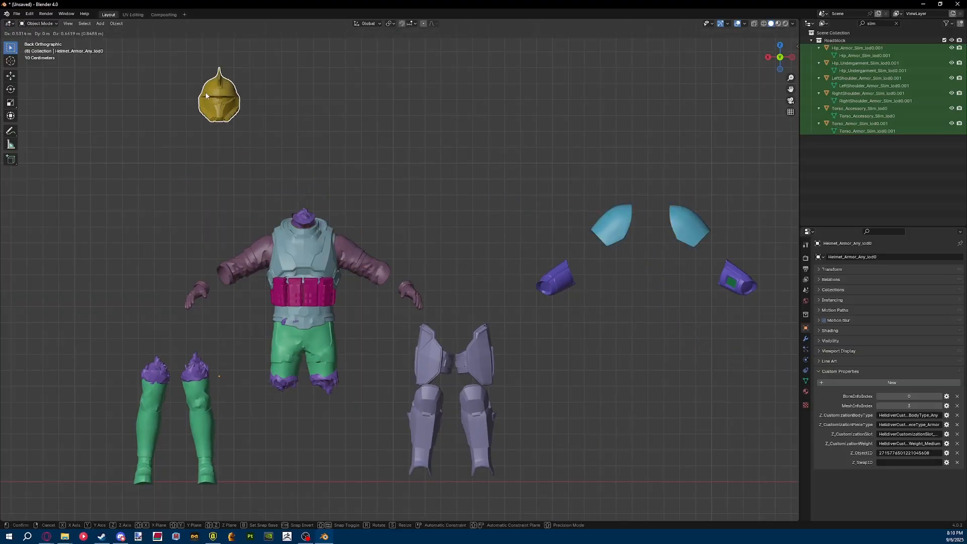
left_click(202, 95)
Try moving the purple neck-and-shoulder gore mesh off the stocky body, beyond the separated green legs.
middle_click_drag(325, 230, 390, 217, "shift")
left_click(375, 202)
key("g")
left_click(140, 234)
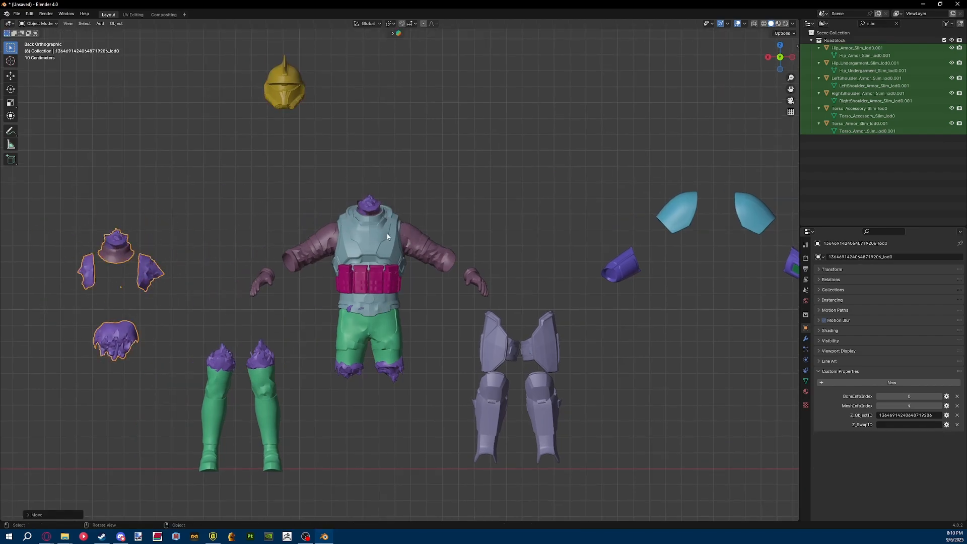
Try moving the stocky torso armor and the second gore mesh beneath it away from the body on opposite sides.
left_click(387, 234)
key("g")
left_click(352, 186)
left_click(408, 219)
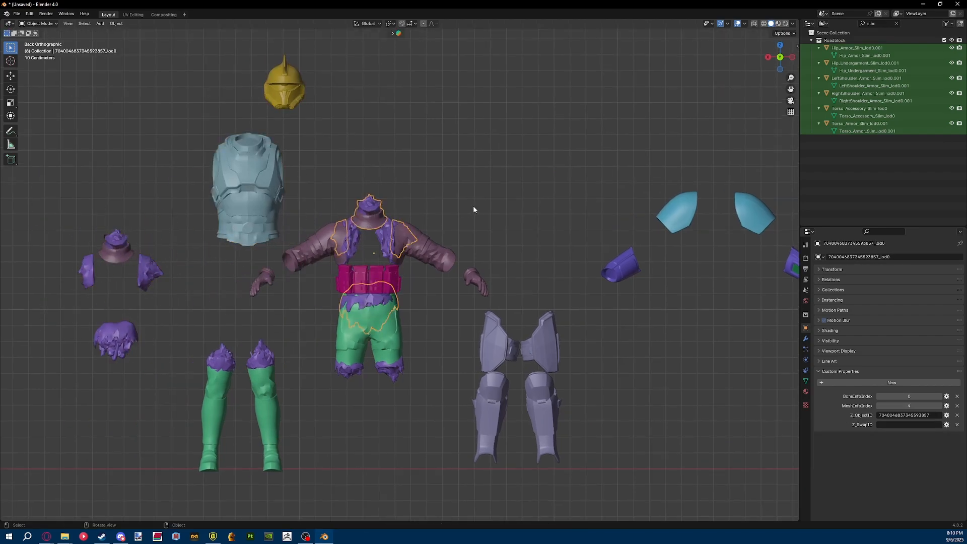
key("g")
left_click(633, 176)
left_click(126, 258)
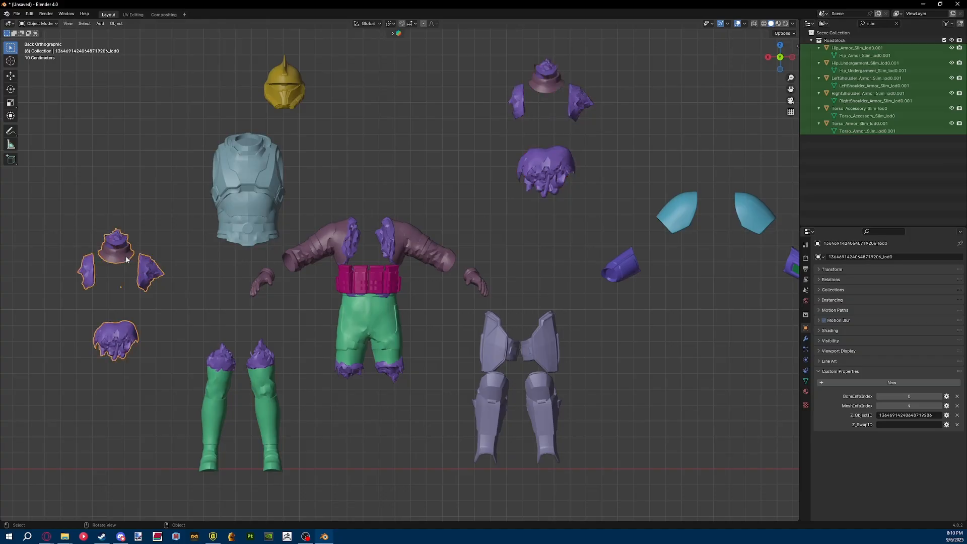
Undo the recent moves of the torso armor and gore meshes.
key("ctrl+z")
key("ctrl+z")
key("ctrl+z")
key("ctrl+z")
key("ctrl+z")
key("ctrl+z")
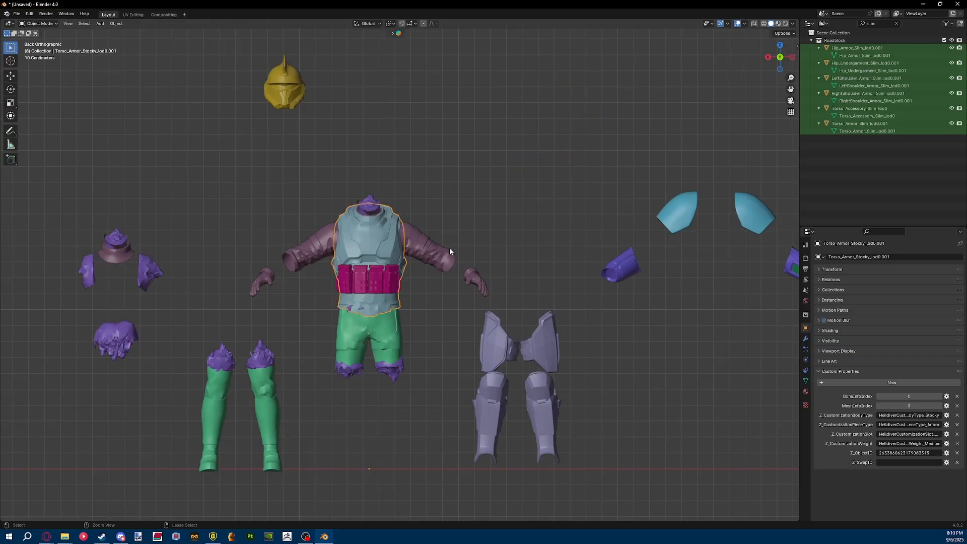
Hide the stocky torso armor and select the neck-and-shoulder gore mesh in its original place on the body.
left_click(364, 245)
key("h")
scroll(355, 214, "up", 6)
middle_click_drag(327, 174, 393, 264, "shift")
left_click(367, 213)
key("ctrl+z")
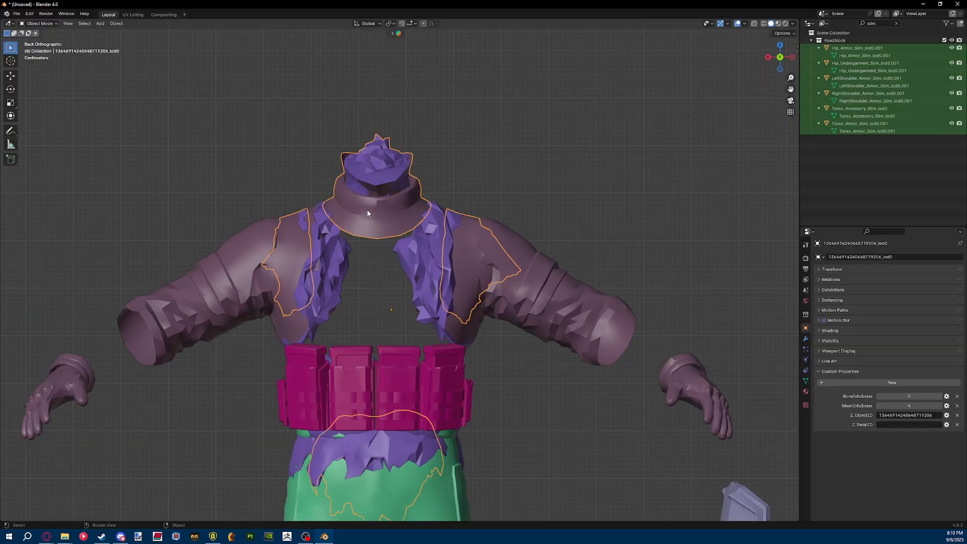
Move the selected neck-and-shoulder gore mesh off the stocky body to just above the slim torso.
scroll(368, 214, "down", 5)
key("g")
left_click(630, 155)
left_click_drag(619, 159, 569, 212)
left_click(663, 253)
scroll(655, 251, "down", 3)
middle_click_drag(630, 245, 480, 289, "shift")
left_click_drag(392, 286, 334, 200)
key("g")
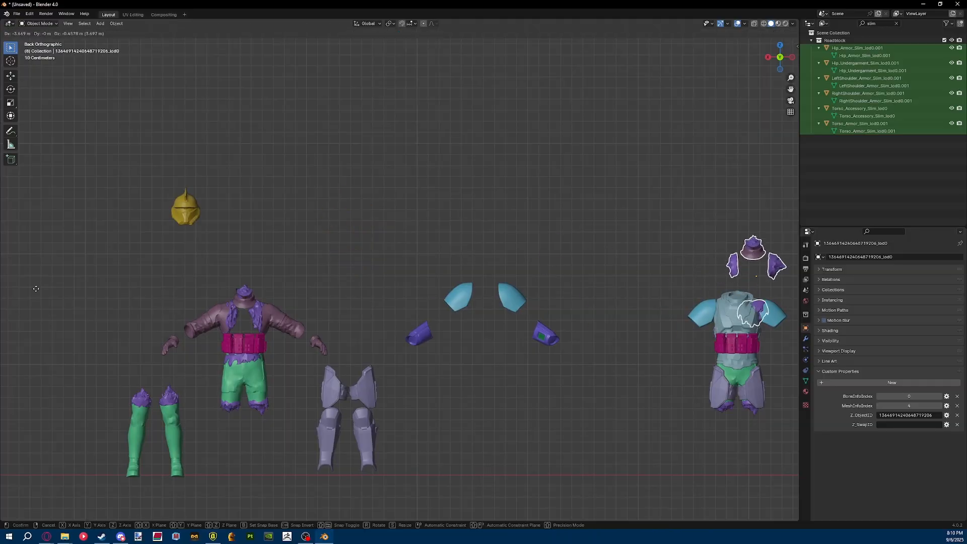
left_click(33, 287)
Move the overlapping duplicate of the right arm off the stocky body and place it at the slim torso's matching shoulder.
middle_click_drag(280, 321, 401, 281, "shift")
scroll(293, 281, "up", 5)
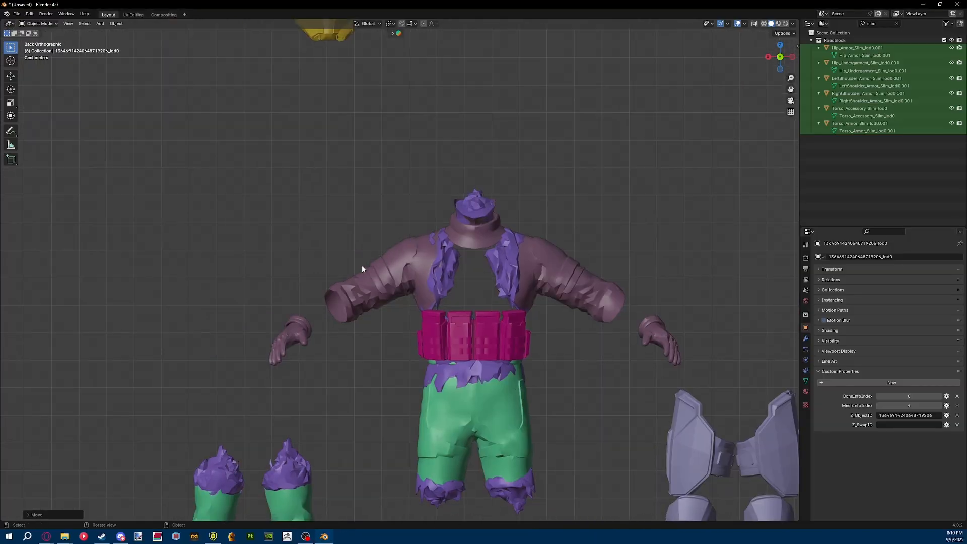
left_click(362, 265)
left_click(268, 327, "shift")
key("g")
left_click(405, 262)
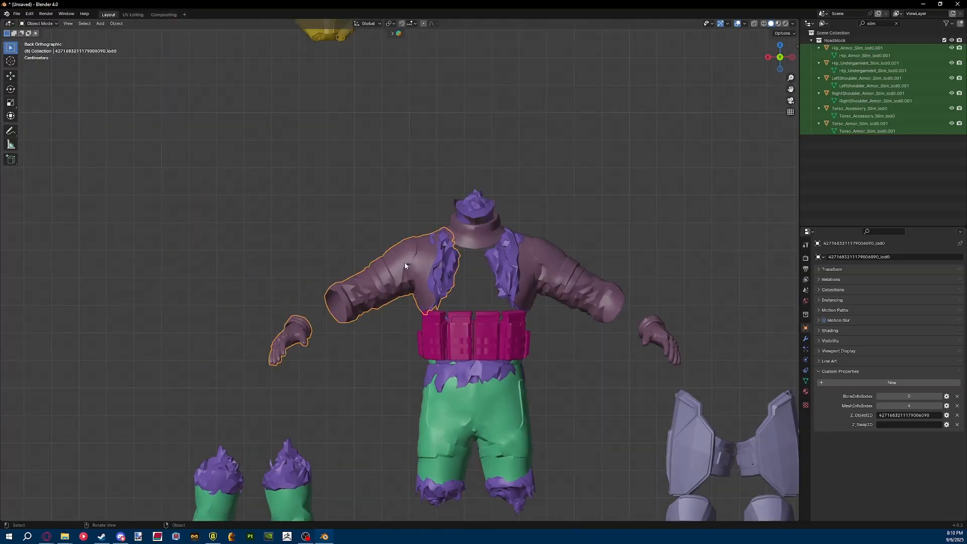
scroll(404, 262, "down", 3)
middle_click_drag(603, 322, 157, 294, "shift")
scroll(156, 294, "down", 4)
key("g")
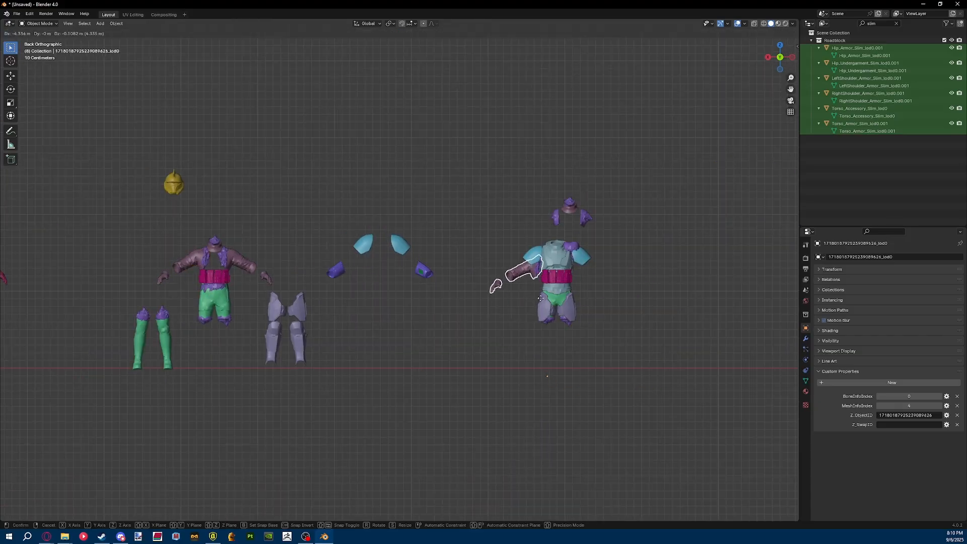
left_click(490, 301)
Move the overlapping duplicate of the other arm from the stocky body to the slim torso's opposite shoulder.
left_click(236, 257)
key("g")
left_click(603, 265)
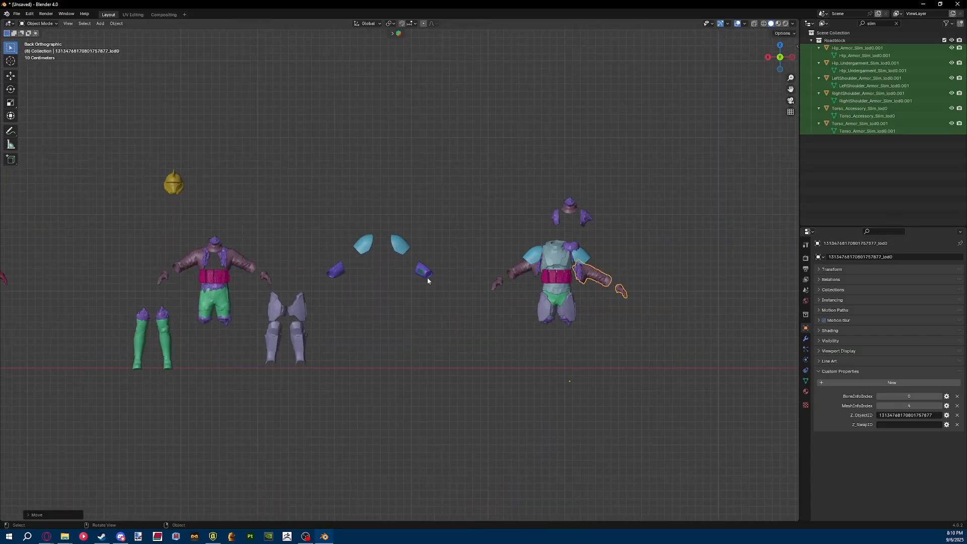
Examine the green hip mesh and thigh armor on the stocky set and compare them with the slim body's hip pieces.
scroll(161, 299, "up", 3)
left_click(230, 304)
middle_click_drag(231, 303, 369, 247, "shift")
scroll(444, 299, "down", 5)
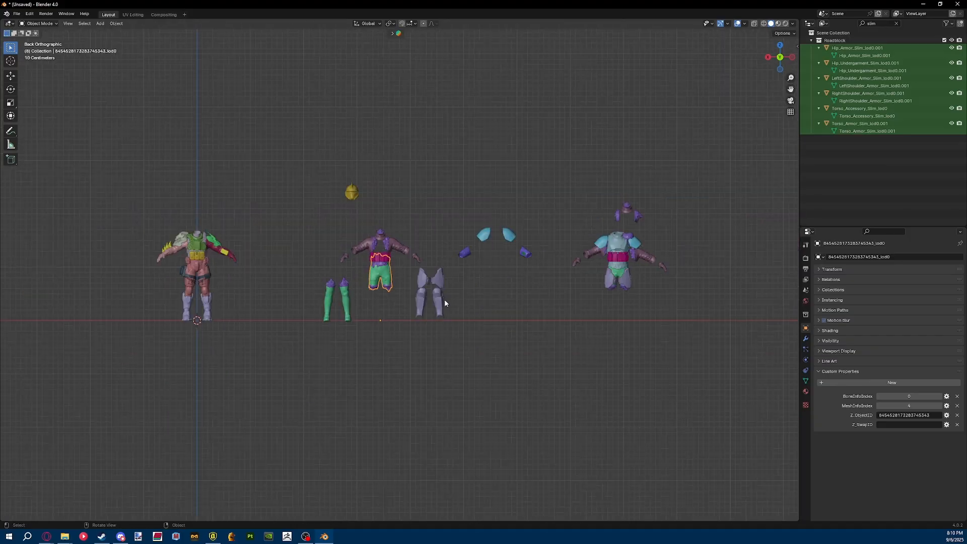
left_click(624, 279)
scroll(450, 283, "up", 3)
left_click(436, 275)
middle_click_drag(461, 271, 376, 281, "shift")
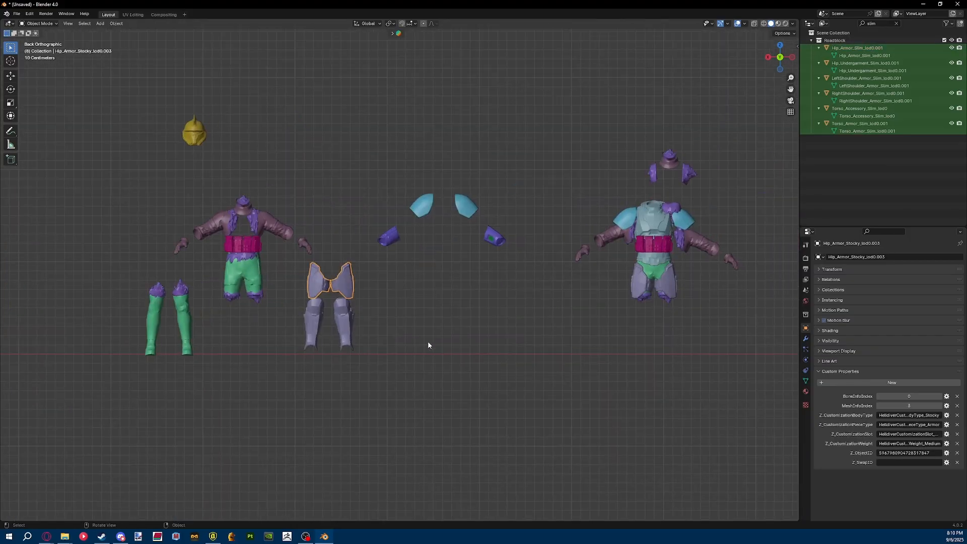
left_click(428, 346)
scroll(399, 337, "down", 3)
middle_click_drag(381, 334, 415, 309, "shift")
scroll(416, 309, "up", 6)
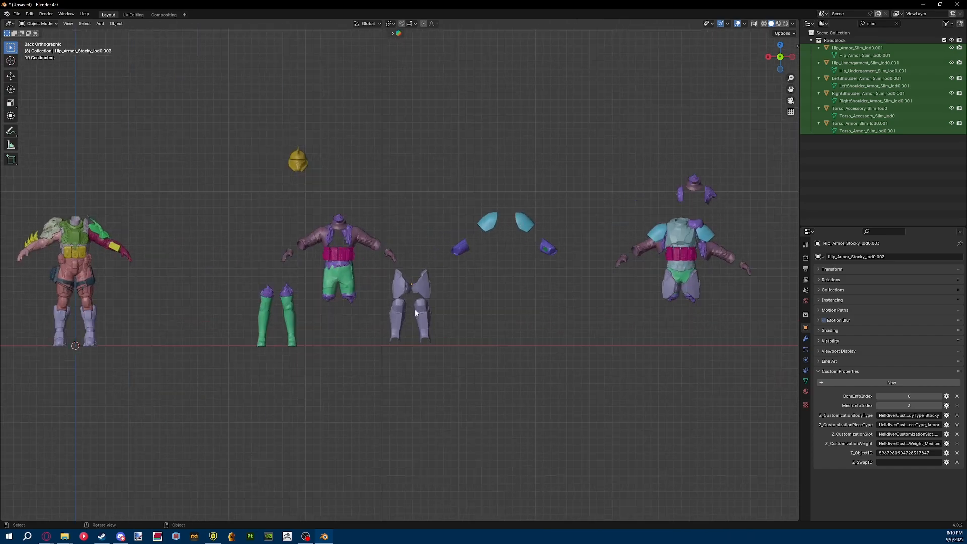
Box-select both purple shin armor pieces and move them below the ground line near the slim body.
left_click_drag(479, 360, 398, 403)
scroll(396, 388, "down", 5)
middle_click_drag(394, 380, 408, 338, "shift")
scroll(405, 189, "up", 1)
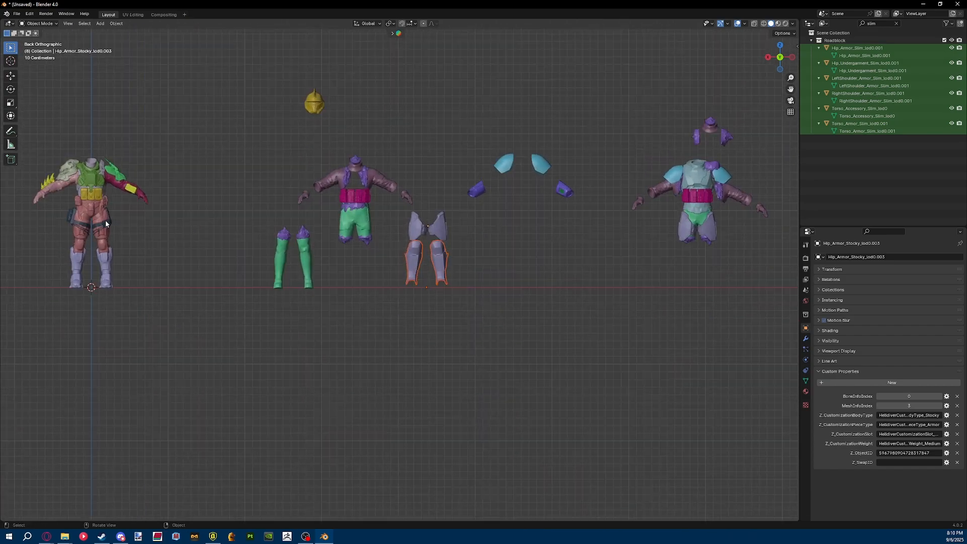
key("g")
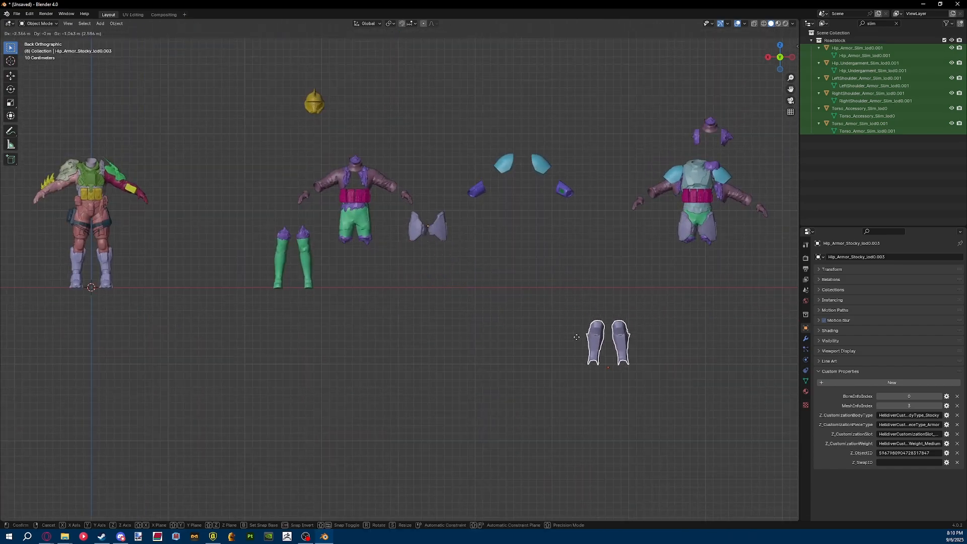
left_click(593, 306)
left_click_drag(684, 295, 599, 361)
left_click(356, 301)
middle_click_drag(175, 335, 168, 326, "shift")
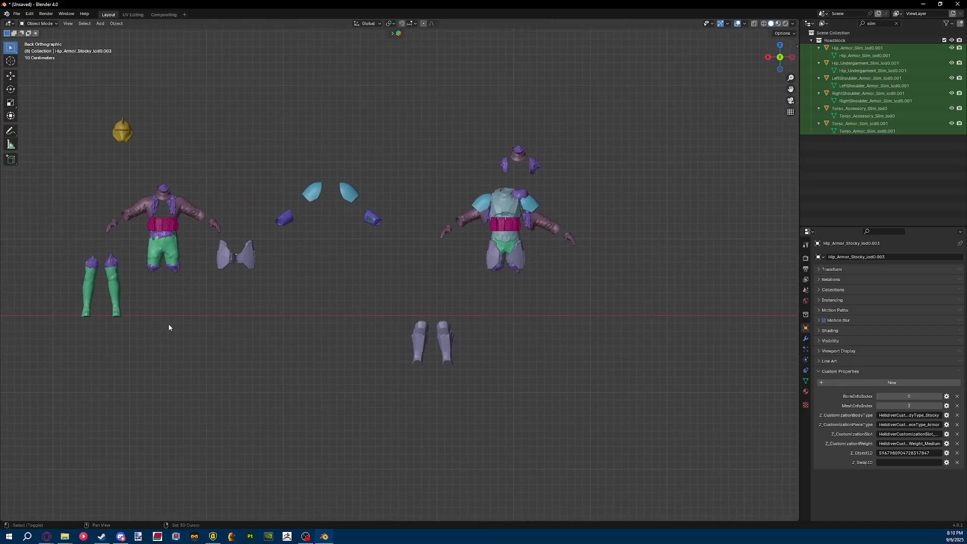
Move the gore mesh above the slim torso out to the far side of the slim body.
scroll(555, 199, "up", 2)
left_click_drag(607, 106, 580, 121)
key("g")
left_click(737, 165)
Move both slim shoulder armor pieces beyond the gore mesh and place the slim body's arms below them.
middle_click_drag(612, 203, 404, 263, "shift")
left_click(384, 238)
left_click(300, 236, "shift")
key("g")
left_click(671, 206)
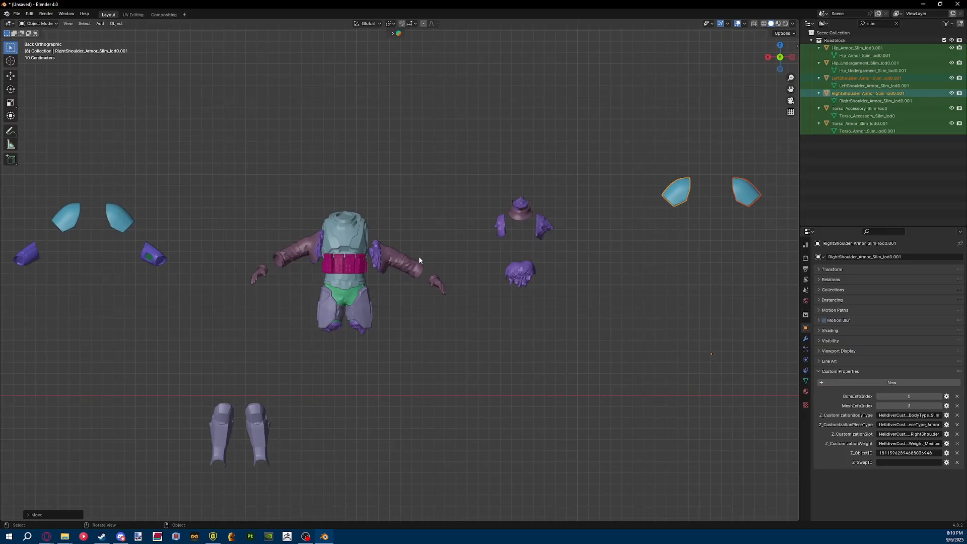
left_click(419, 259)
key("g")
left_click(218, 250)
Move the pink belt pouches off the slim torso and the stocky body, setting each beside its body.
left_click(331, 263)
key("g")
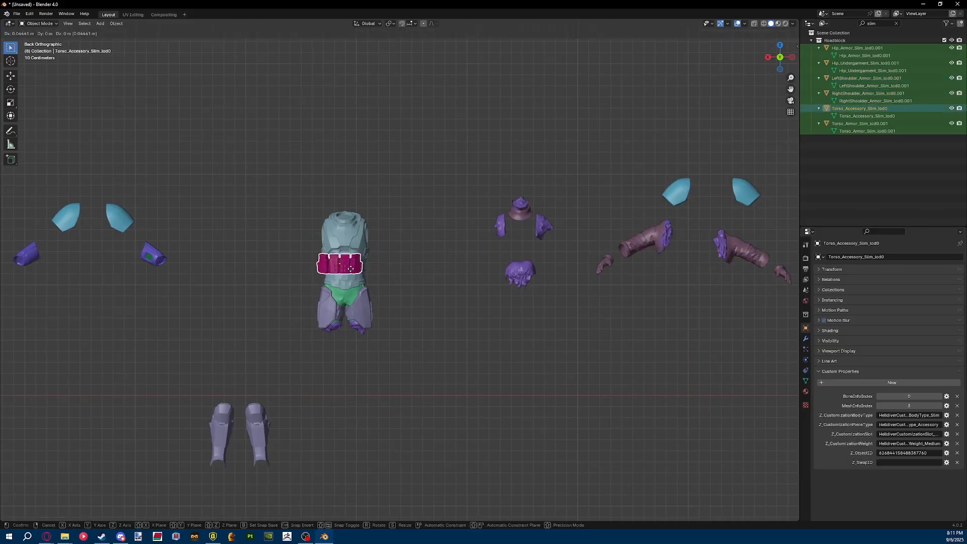
left_click(264, 267)
scroll(265, 268, "down", 3)
middle_click_drag(186, 314, 448, 316, "shift")
left_click(329, 269)
key("g")
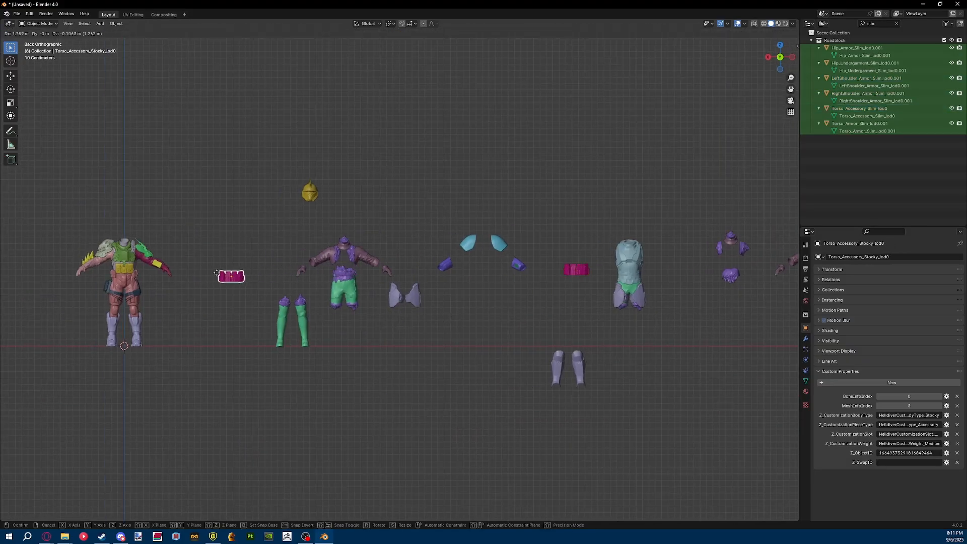
left_click(215, 274)
Select the first character's shoulder armor, yellow spikes and yellow forearm box, and move them along X beside the body.
middle_click_drag(199, 291, 373, 291, "shift")
scroll(373, 291, "up", 5)
left_click(173, 248)
middle_click_drag(328, 326, 540, 321, "shift")
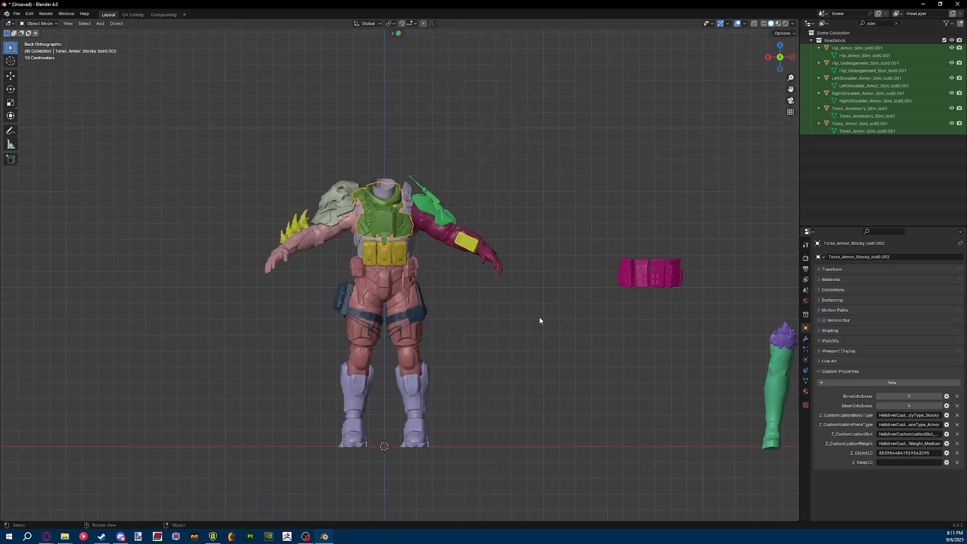
left_click(436, 220)
left_click(335, 201, "shift")
left_click(295, 229, "shift")
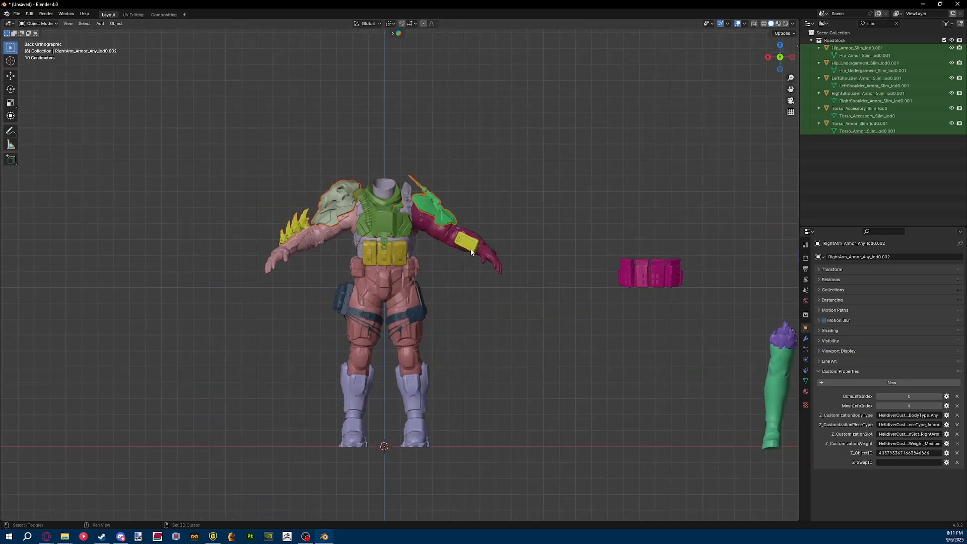
left_click(465, 245, "shift")
key("g")
key("x")
left_click(190, 247)
Move both of the first character's arms up along Z above the body and delete the duplicate skull shoulder armor.
left_click(327, 234)
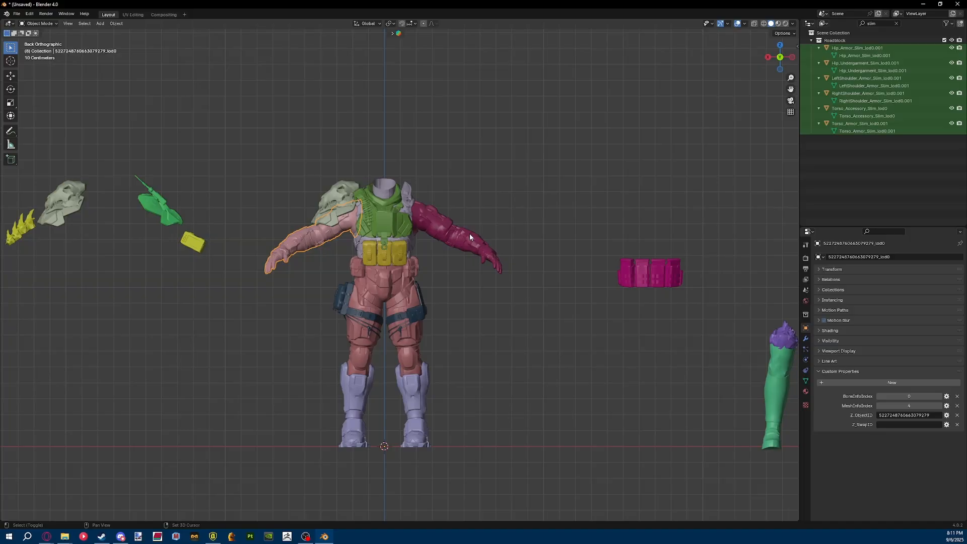
left_click(469, 233, "shift")
scroll(470, 233, "down", 3)
key("g")
key("z")
left_click(434, 229)
left_click(356, 241)
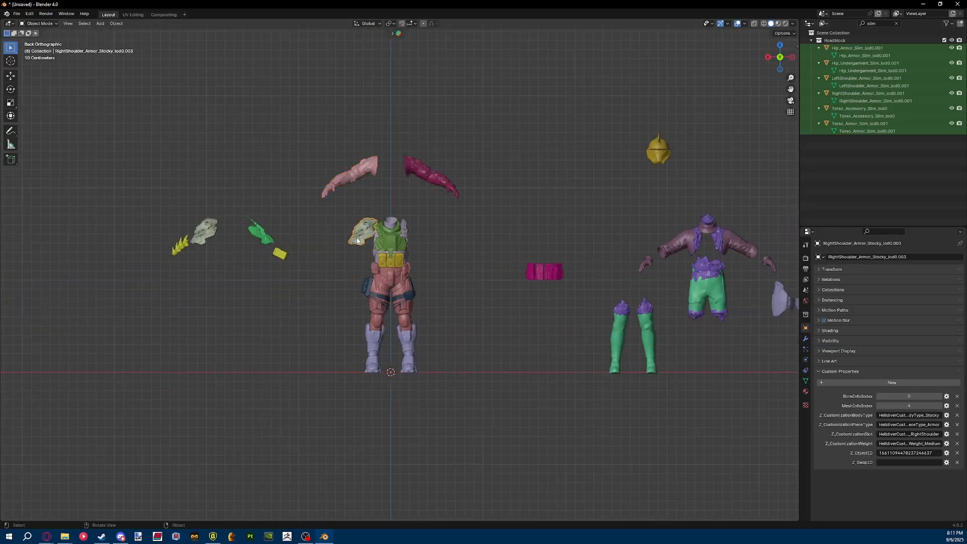
key("Delete")
Move the first character's yellow belly pouches off the body, below the separated forearm box.
scroll(337, 240, "up", 4)
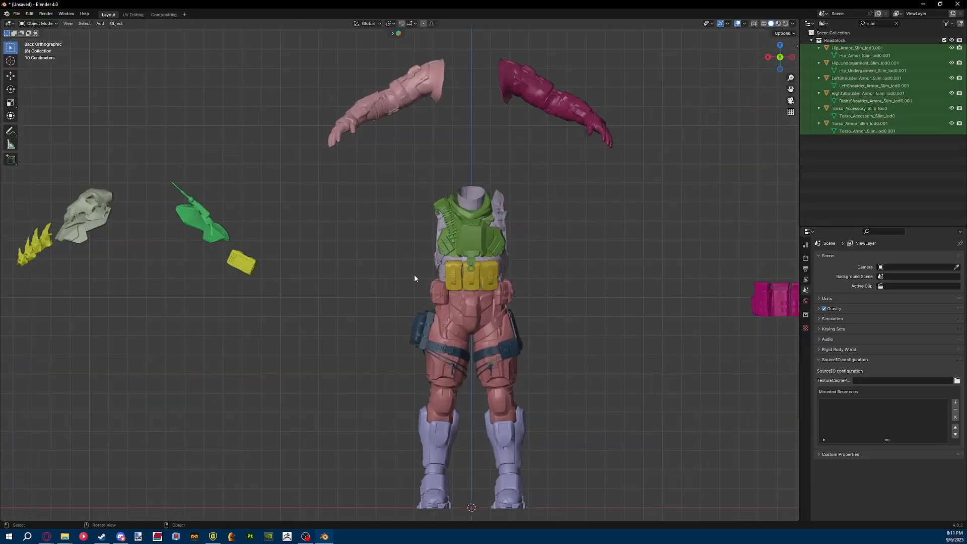
left_click(448, 279)
key("g")
left_click(270, 364)
Move the first character's dark blue thigh straps off the body to sit beside the yellow pouches.
middle_click_drag(431, 361, 385, 295, "shift")
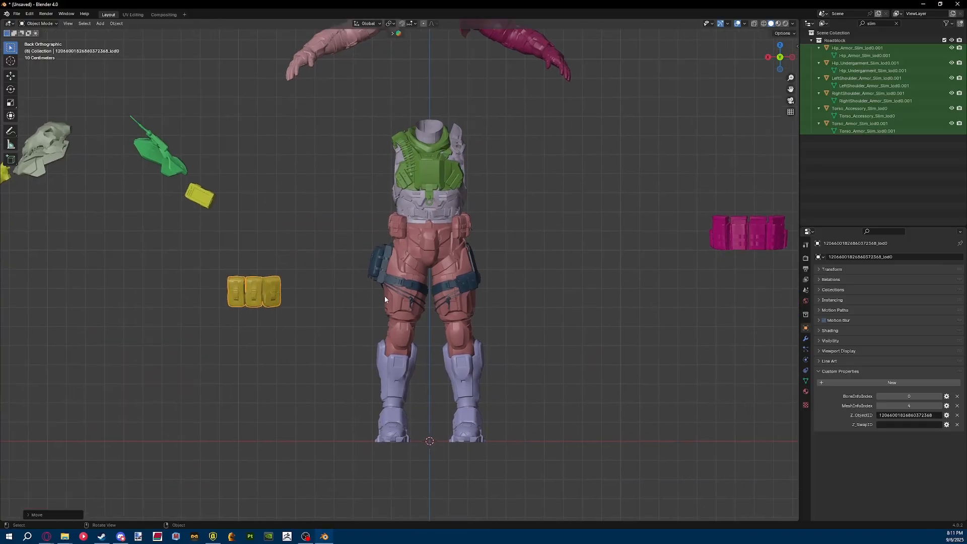
left_click(438, 287)
key("g")
left_click(204, 283)
Move the first character's red hip and leg undergarment and the grey torso undergarment along X off the body.
left_click(440, 299)
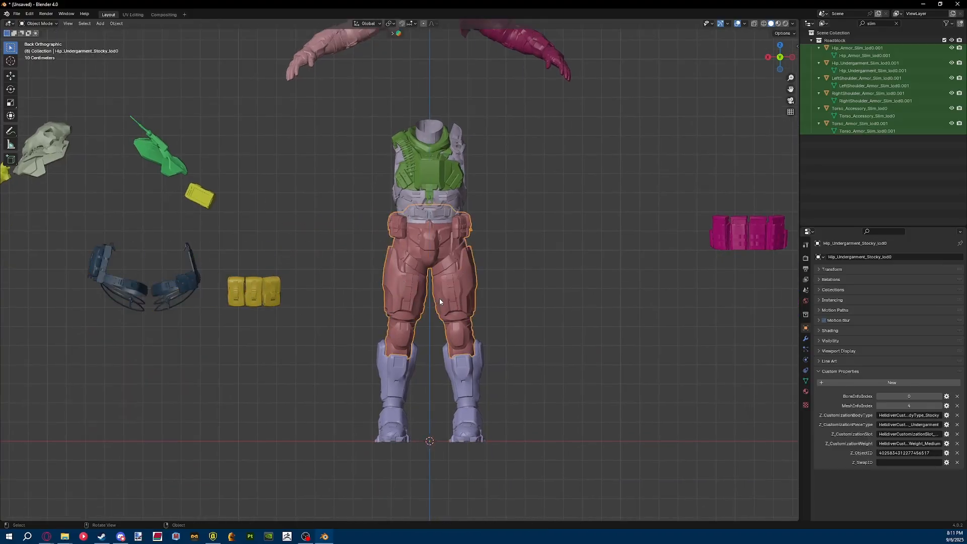
scroll(530, 298, "down", 4)
key("g")
key("x")
left_click(370, 304)
middle_click_drag(419, 254, 391, 323, "shift")
left_click(461, 241)
key("g")
key("x")
left_click(486, 241)
scroll(391, 322, "up", 4)
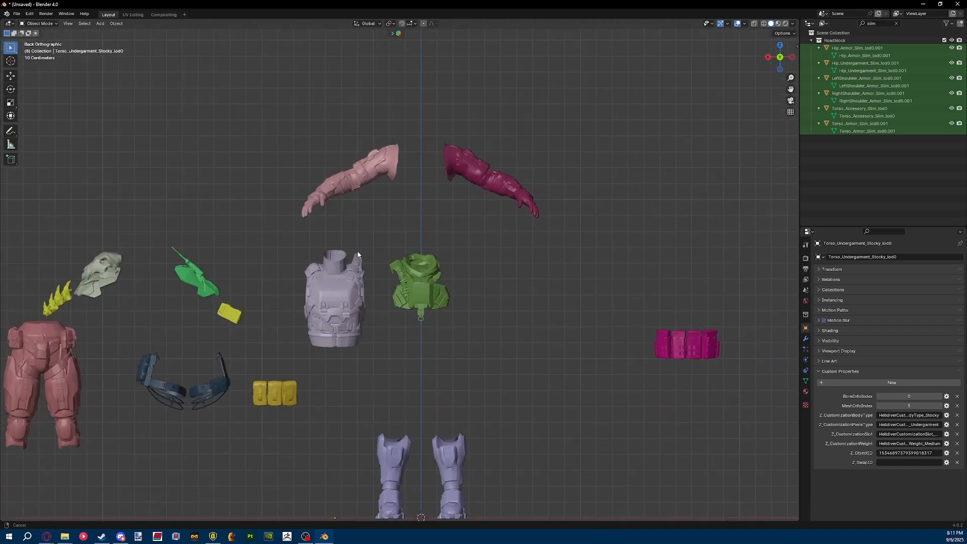
middle_click_drag(347, 242, 369, 243, "shift")
left_click_drag(489, 241, 412, 321)
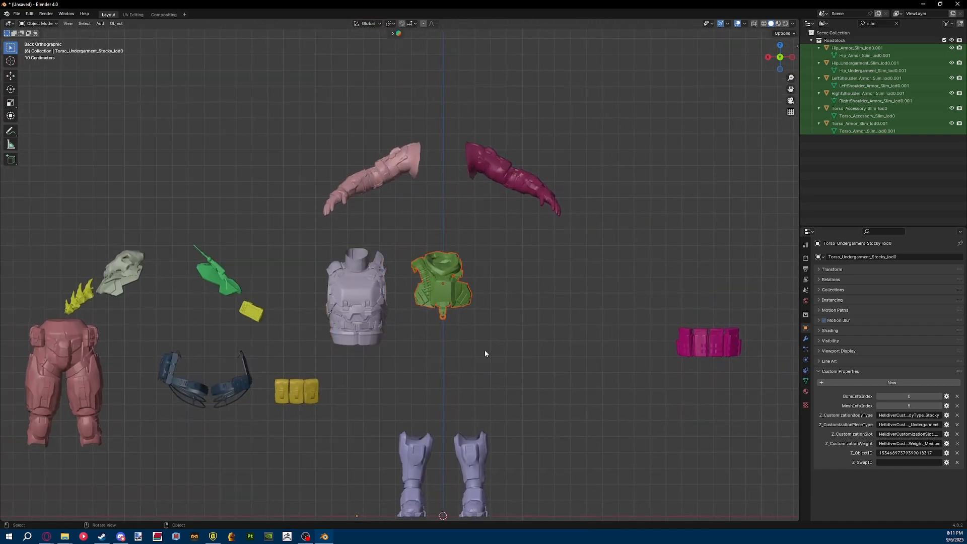
scroll(566, 285, "down", 4)
middle_click_drag(565, 285, 425, 278)
scroll(406, 271, "up", 7)
scroll(424, 278, "up", 3)
left_click(425, 278)
key("g")
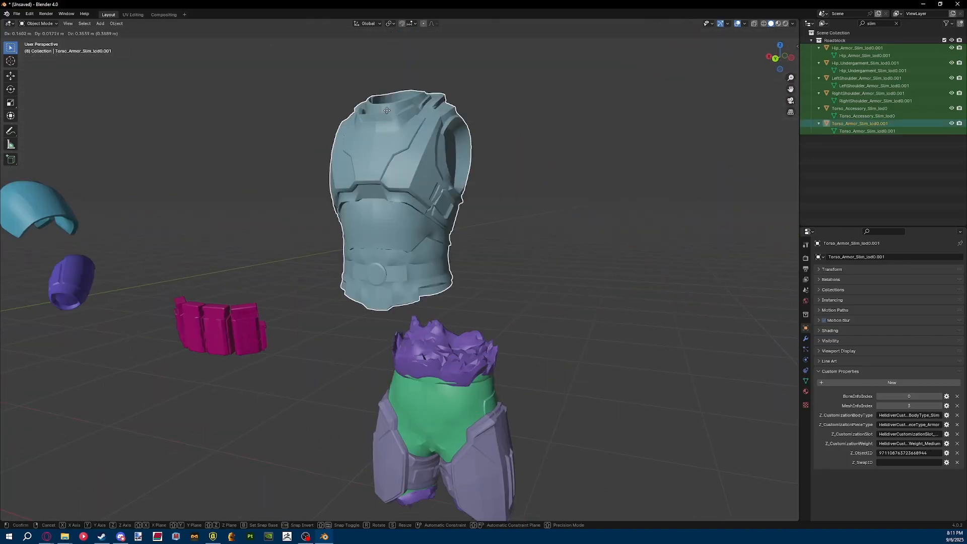
right_click(391, 168)
scroll(568, 188, "down", 5)
scroll(521, 262, "up", 6)
middle_click_drag(521, 262, 684, 265)
scroll(685, 265, "down", 8)
middle_click_drag(83, 287, 521, 238)
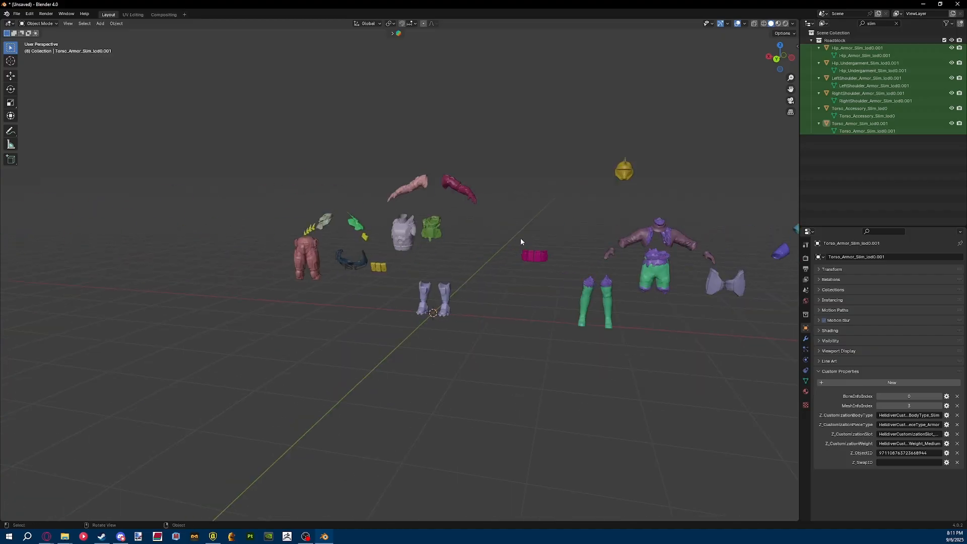
scroll(521, 237, "up", 5)
Clear the outliner's name filter, exclude the first character's collection and include the hidden second one instead.
left_click(835, 40)
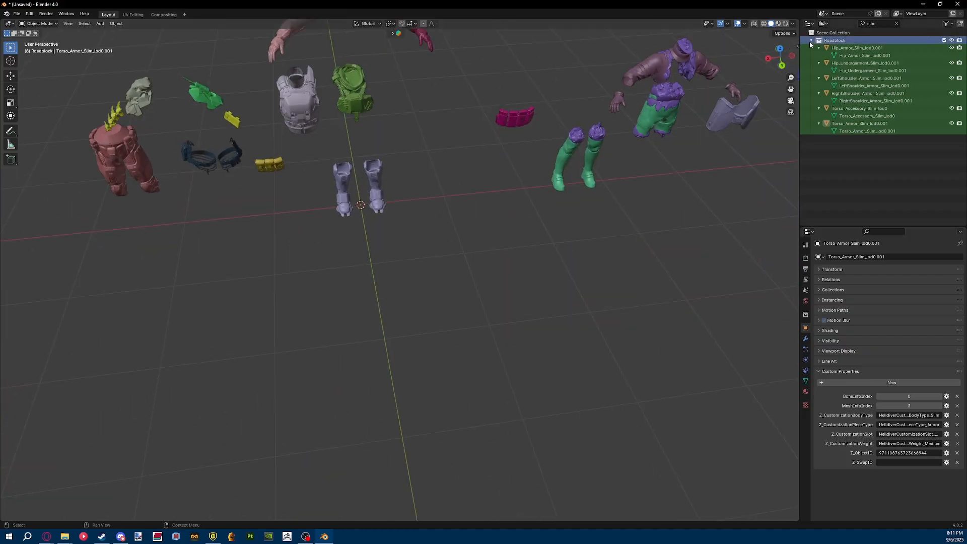
key("KP_Decimal")
left_click(897, 24)
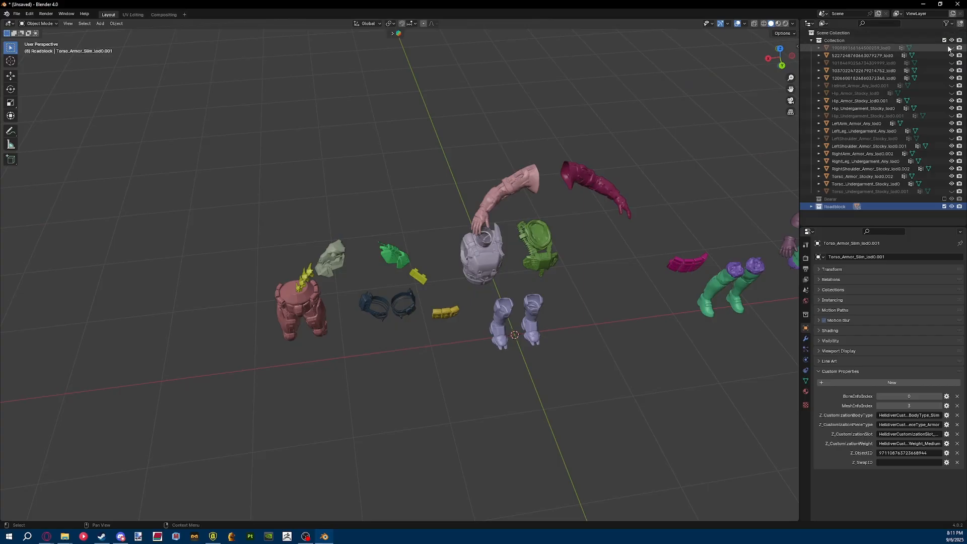
left_click(945, 48)
left_click(945, 48)
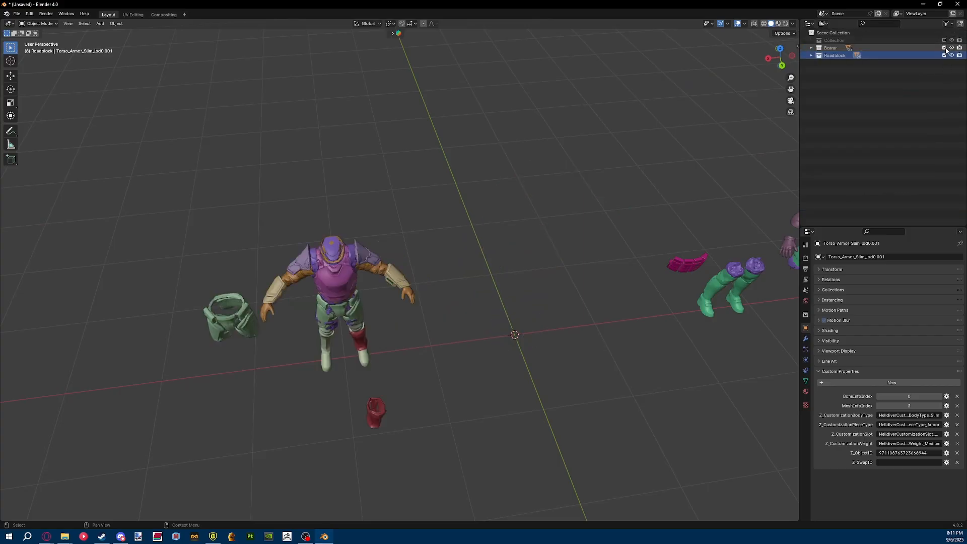
Move the magenta stocky torso armor off the second character, up beside the body.
scroll(323, 424, "up", 3)
middle_click_drag(317, 438, 349, 259)
left_click(369, 286)
key("g")
left_click(551, 163)
scroll(368, 288, "up", 2)
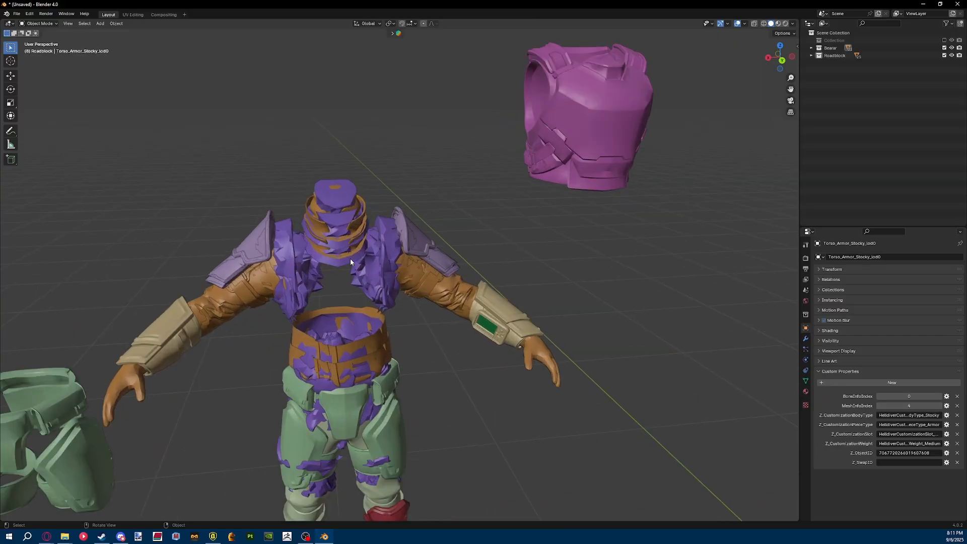
left_click(350, 259)
key("g")
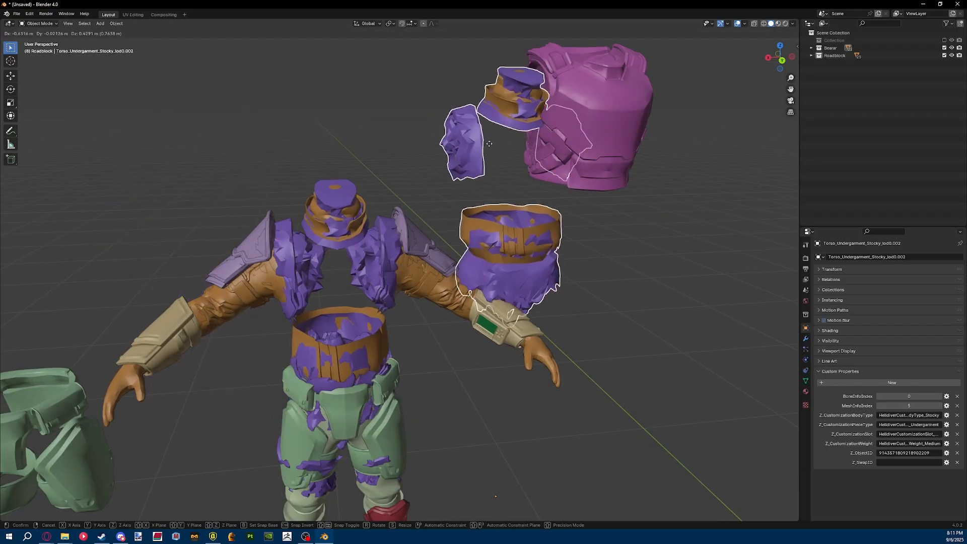
key("Escape")
Move the second character's slim torso undergarment straight up above the body.
left_click(322, 211)
key("g")
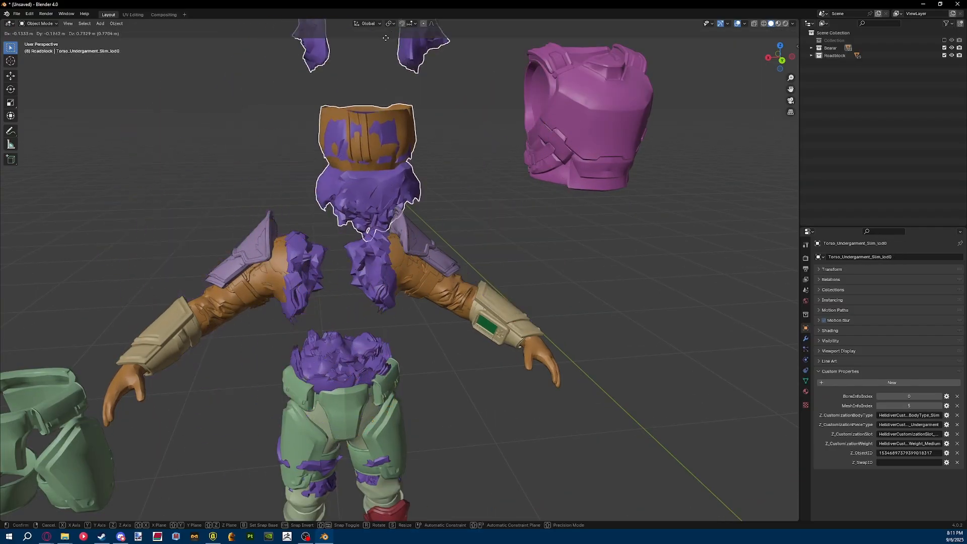
left_click(391, 48)
Delete the slim torso undergarment's purple geometry by selecting everything assigned to its second material in Edit Mode.
key("Tab")
middle_click_drag(459, 212, 466, 267)
key("alt+a")
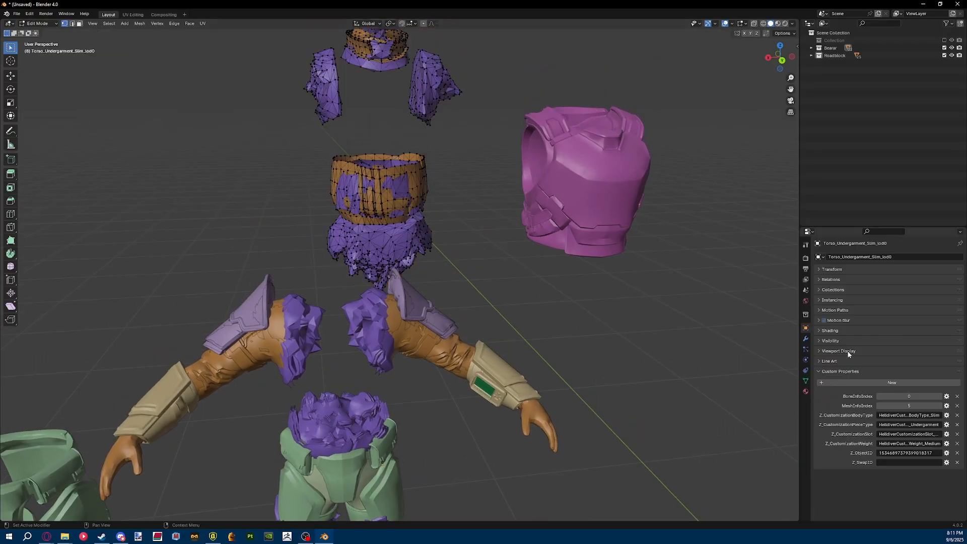
left_click(806, 381)
left_click(806, 392)
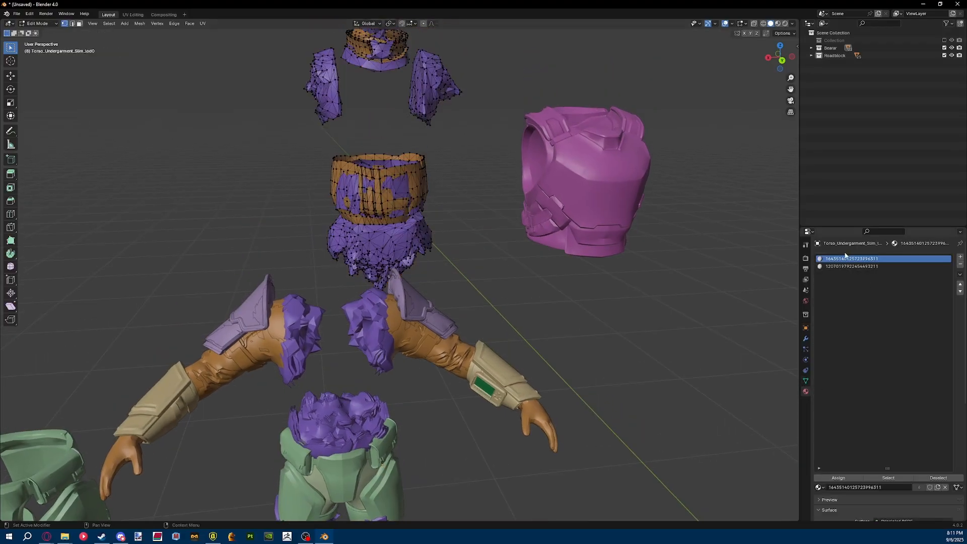
left_click(857, 266)
left_click(885, 479)
key("x")
left_click(479, 300)
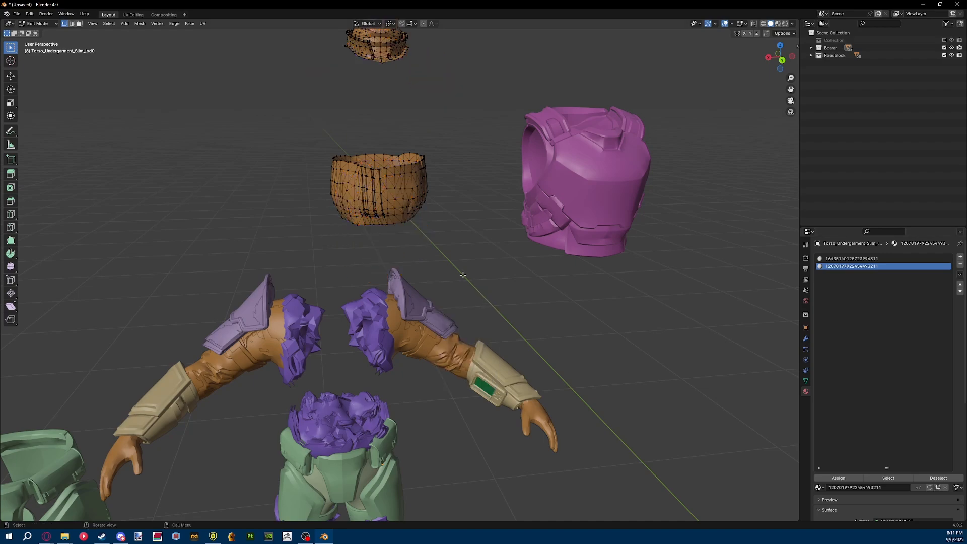
middle_click_drag(459, 243, 498, 330, "shift")
scroll(479, 303, "down", 1)
key("Tab")
middle_click_drag(460, 282, 480, 190)
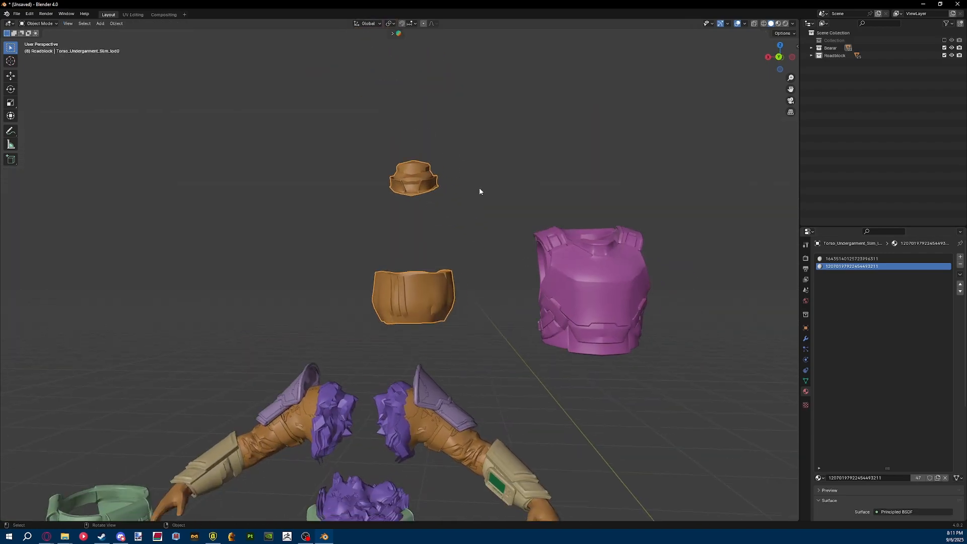
Try to move the slim character's dark sleeved arm and ragged purple torso undergarment out to the side.
left_click_drag(496, 119, 376, 233, "shift")
scroll(455, 335, "down", 4)
middle_click_drag(630, 403, 385, 334, "shift")
scroll(402, 337, "up", 5)
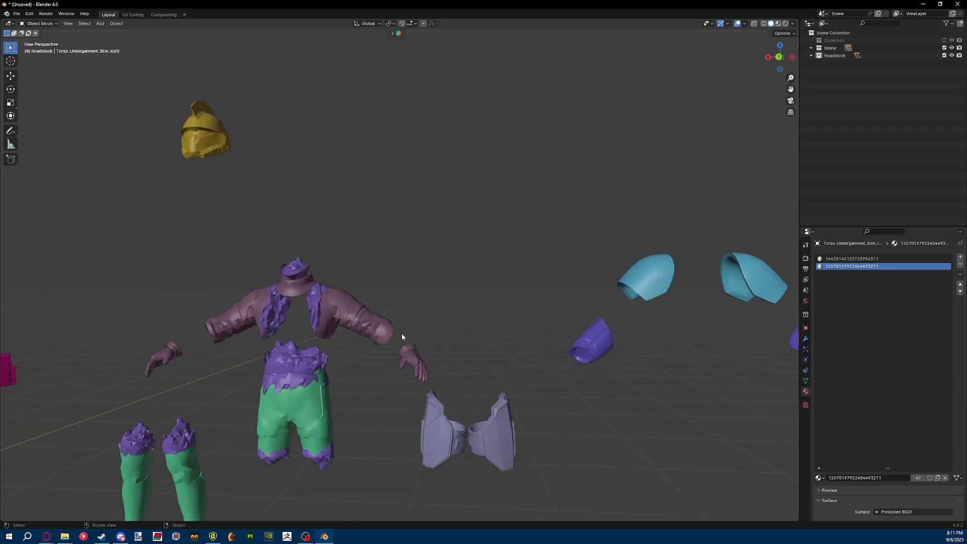
left_click(334, 313)
key("g")
scroll(353, 318, "down", 5)
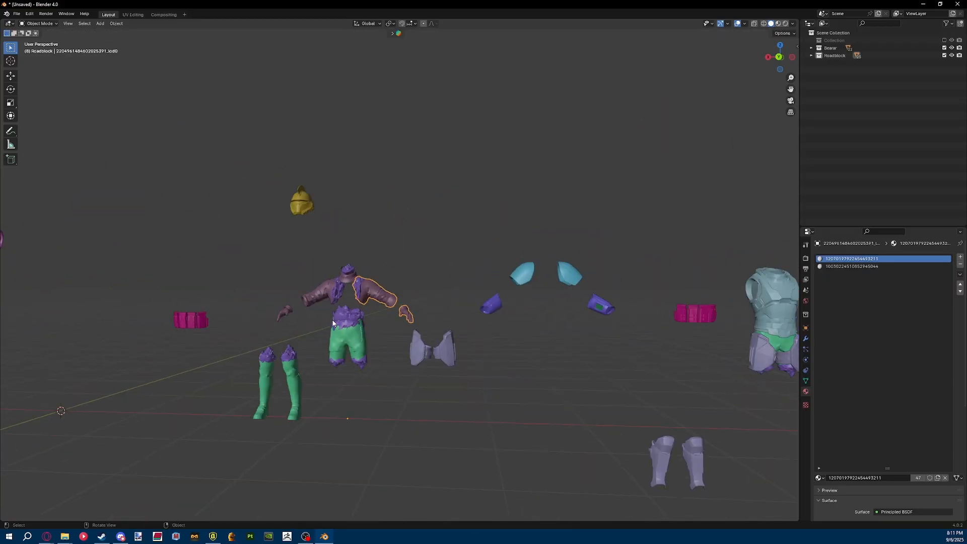
scroll(347, 319, "up", 5)
scroll(454, 302, "up", 2)
left_click(643, 291)
left_click(474, 277)
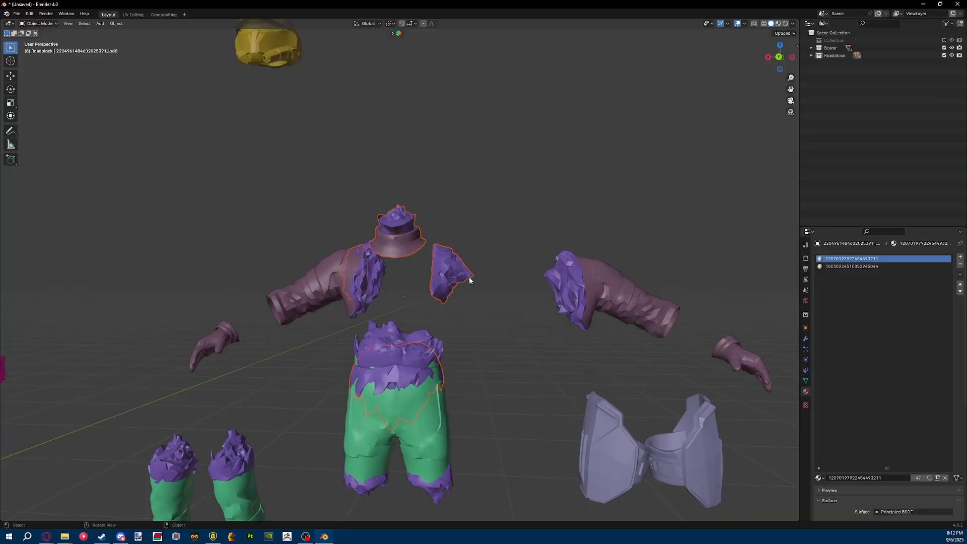
Undo the moves of the slim character's arm and torso undergarment.
scroll(469, 277, "down", 5)
middle_click_drag(403, 289, 676, 289, "shift")
middle_click_drag(747, 292, 518, 302, "shift")
key("ctrl+z")
key("ctrl+z")
key("ctrl+z")
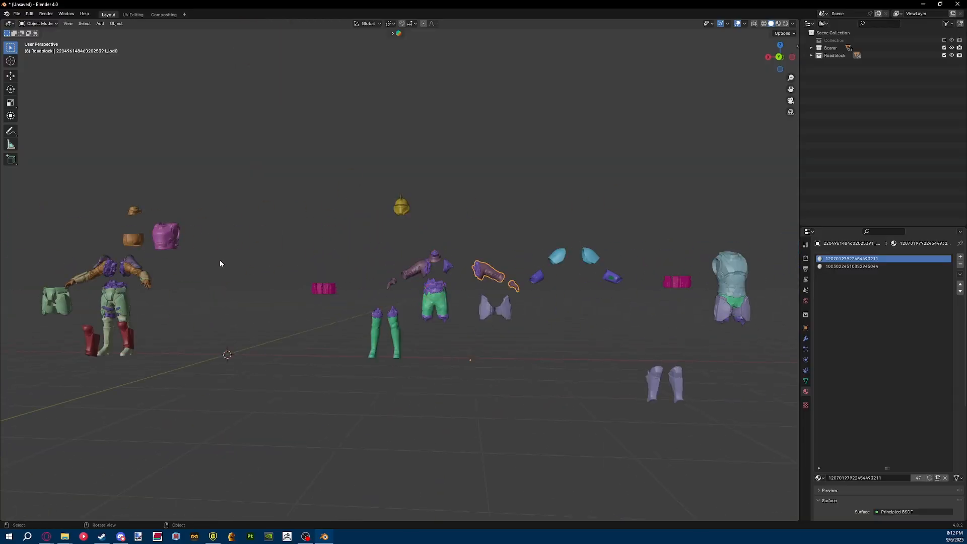
middle_click_drag(243, 260, 533, 252, "shift")
scroll(533, 252, "up", 4)
scroll(657, 205, "up", 3)
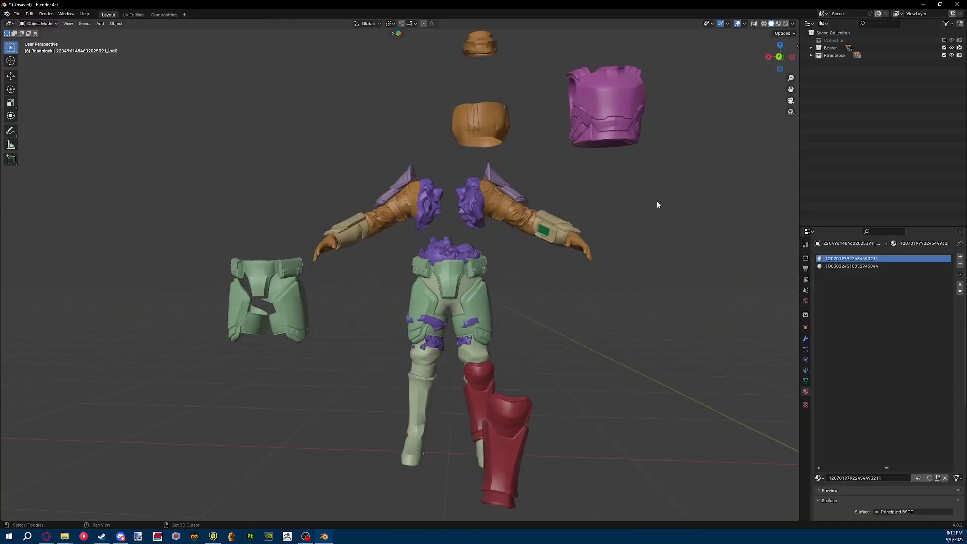
middle_click_drag(657, 205, 368, 303, "shift")
scroll(432, 262, "down", 4)
left_click(388, 264)
key("g")
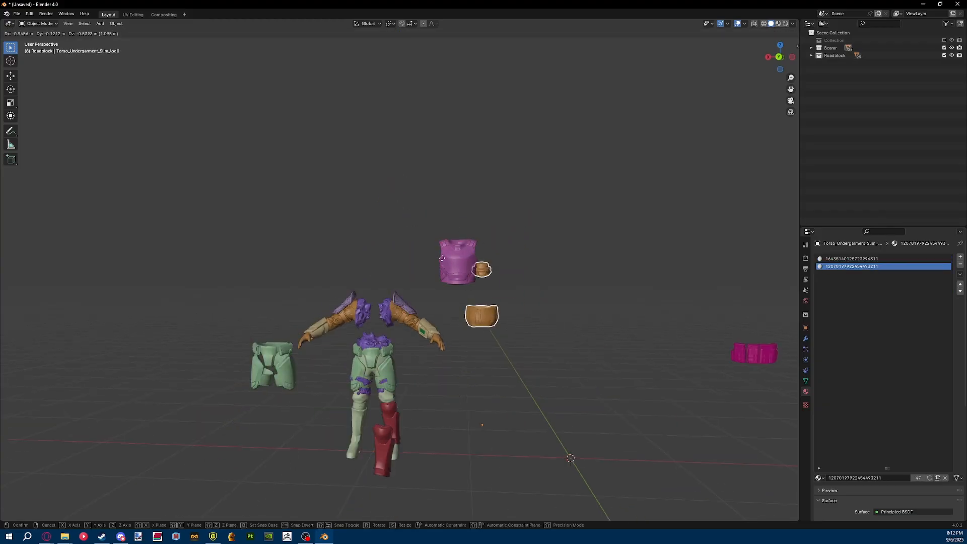
right_click(403, 214)
Reveal all hidden armor objects in the scene.
scroll(505, 241, "down", 2)
mouse_move(505, 242)
middle_mouse_down("shift")
mouse_move(326, 173)
mouse_move(497, 226)
middle_mouse_up("shift")
scroll(326, 173, "down", 2)
key("space")
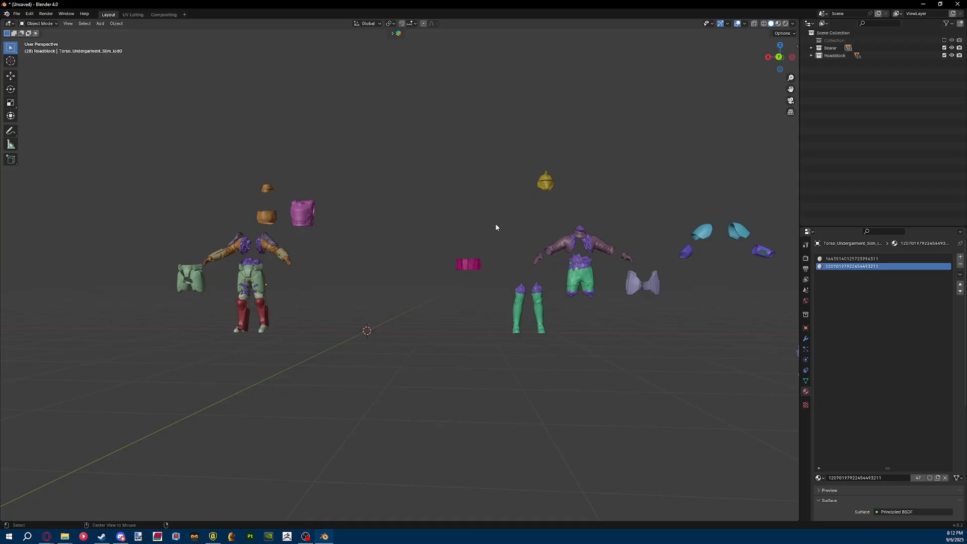
scroll(436, 247, "up", 3)
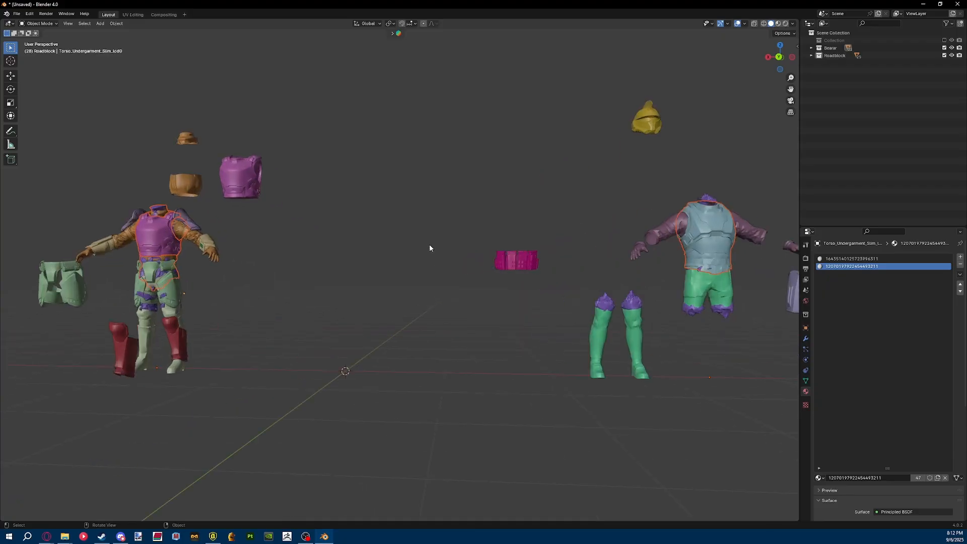
Include the first character's collection in the view layer again and exclude the second character's collection.
left_click(944, 41)
middle_click_drag(345, 127, 561, 114, "shift")
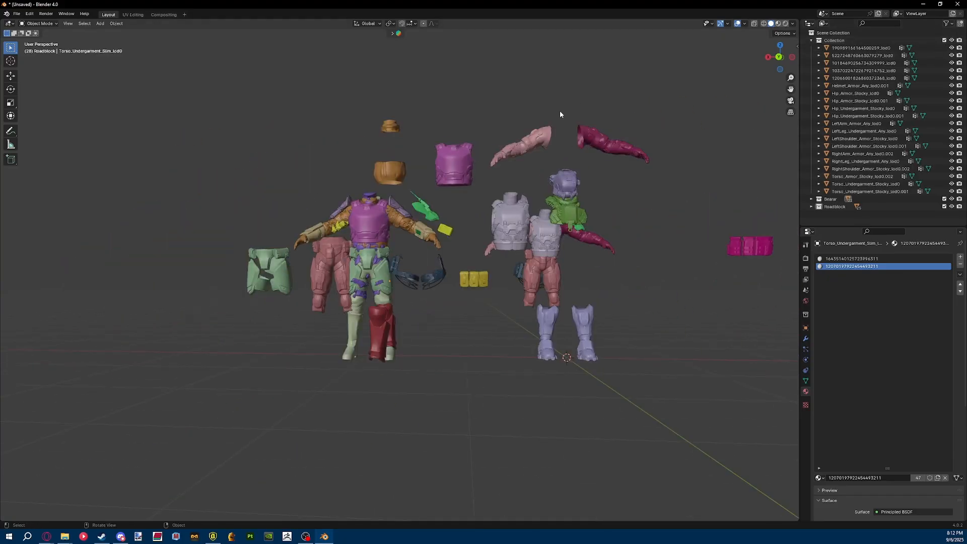
left_click(812, 41)
left_click(945, 47)
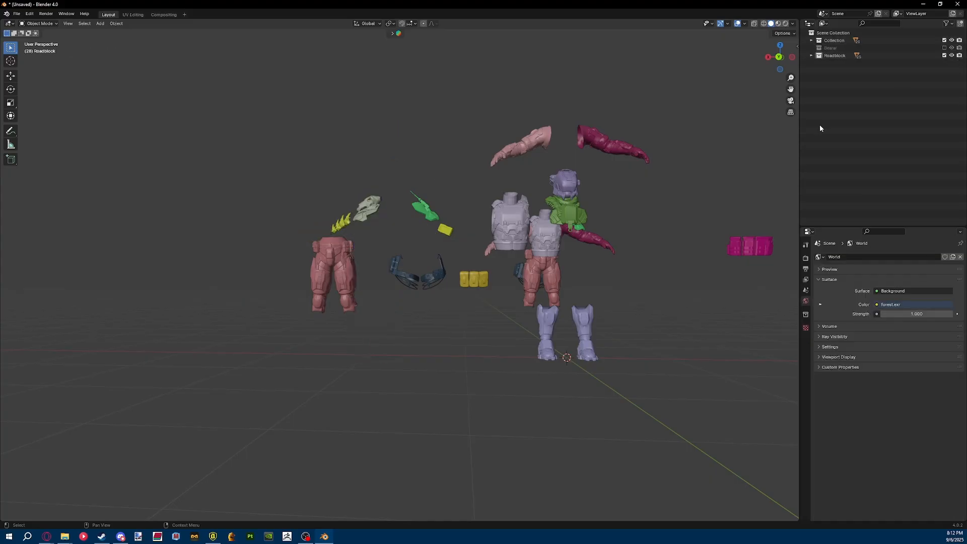
Reposition the pair of lilac shin guards among the slim armor pieces in the straight back view.
scroll(367, 296, "down", 5)
middle_click_drag(367, 296, 326, 335)
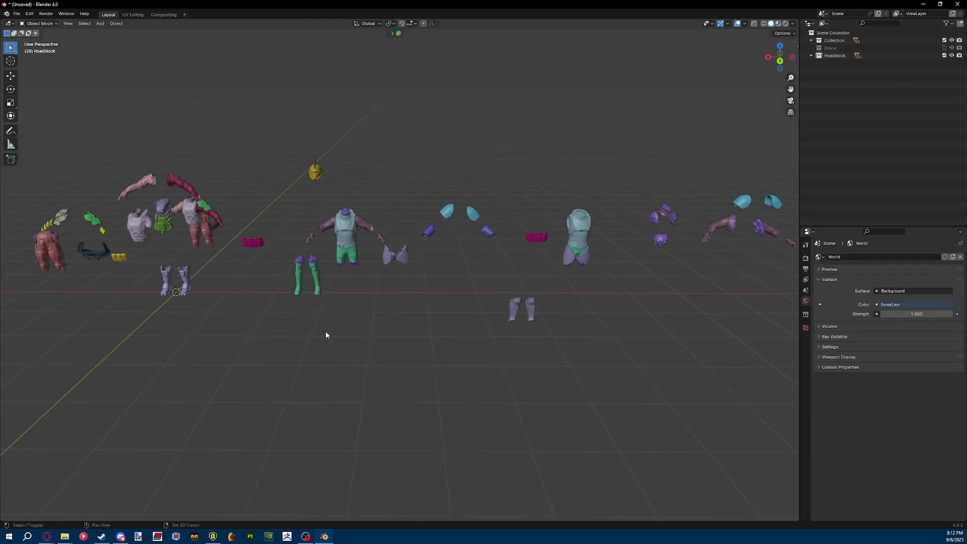
left_click_drag(582, 309, 522, 330)
left_click(777, 60)
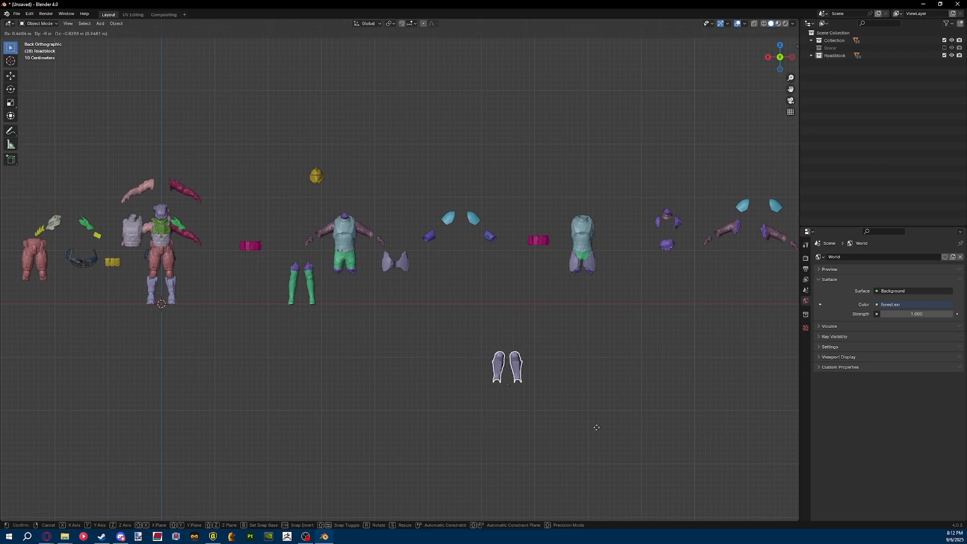
key("g")
left_click(607, 326)
key("ctrl+s")
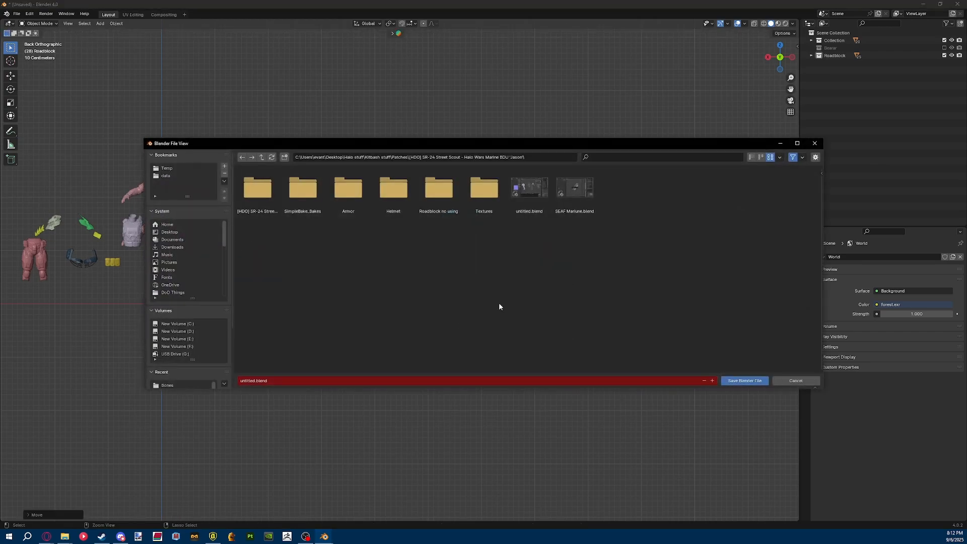
left_click(796, 380)
Move the first character's helmet up off the assembled body, between the two separated arms.
middle_click_drag(791, 379, 481, 226, "shift")
scroll(482, 225, "up", 10)
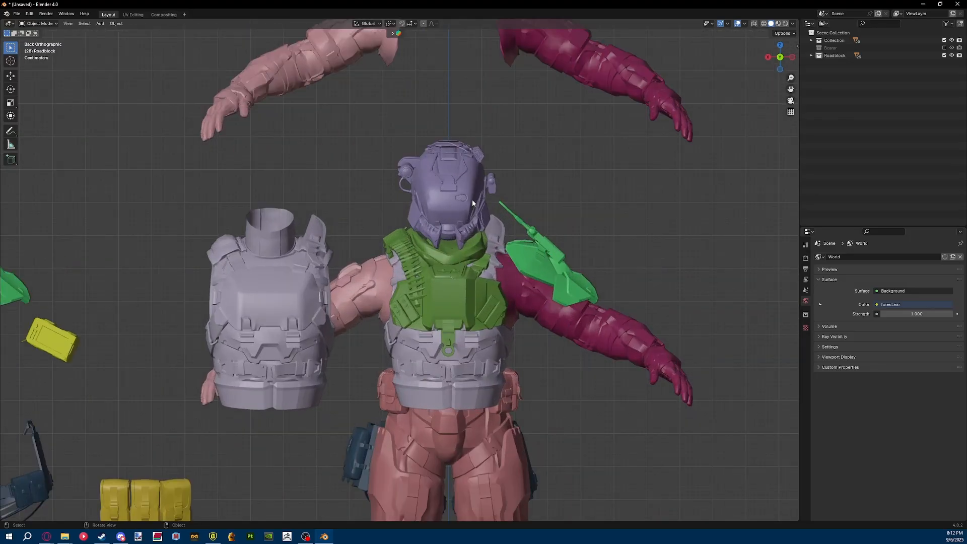
scroll(473, 204, "down", 6)
middle_click_drag(608, 206, 464, 235, "shift")
scroll(464, 235, "down", 5)
middle_click_drag(327, 303, 438, 276, "shift")
scroll(439, 277, "up", 5)
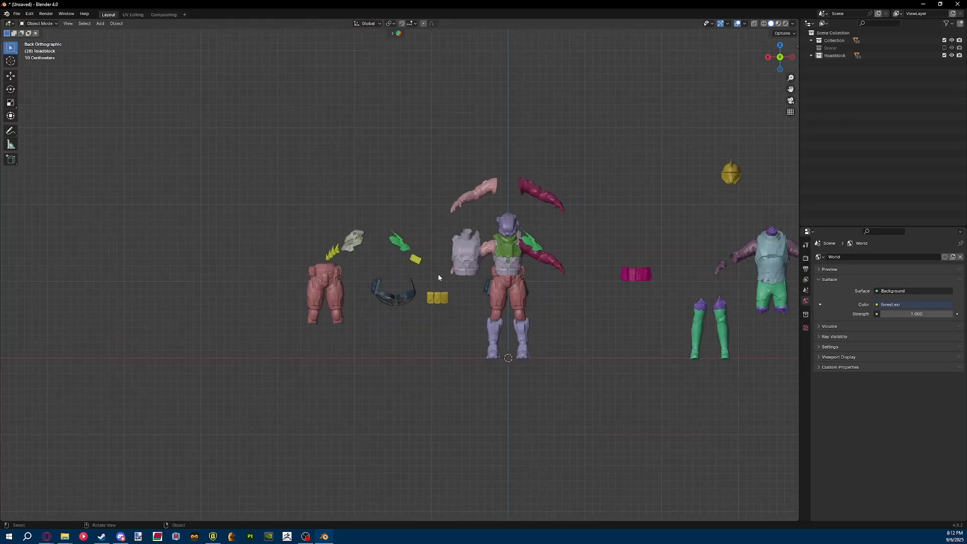
middle_click_drag(590, 245, 474, 270, "shift")
scroll(474, 267, "up", 4)
left_click(482, 192)
key("g")
left_click(547, 172)
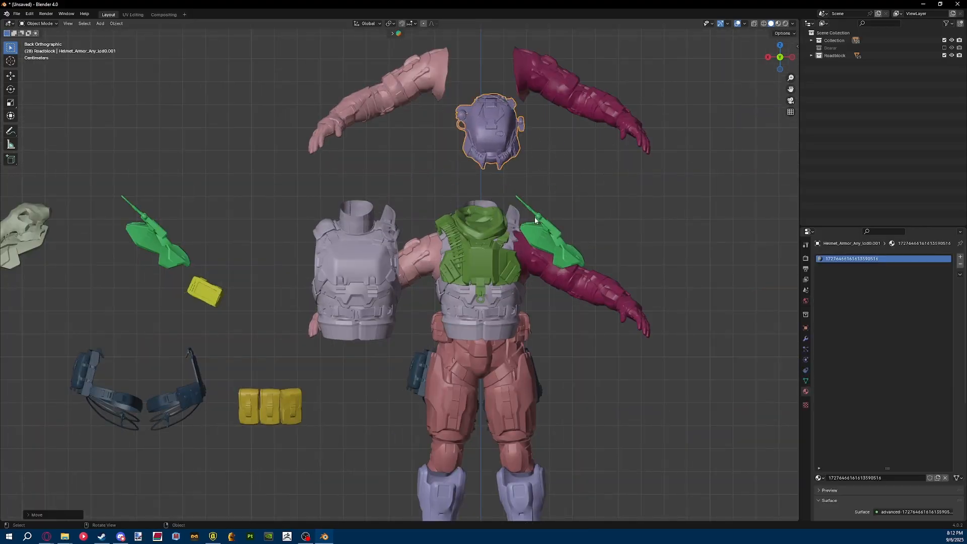
Delete the duplicate armor pieces still assembled on the first character's body, keeping the separated parts.
middle_click_drag(537, 218, 449, 234)
scroll(622, 267, "down", 3)
left_click_drag(638, 241, 564, 362)
key("Delete")
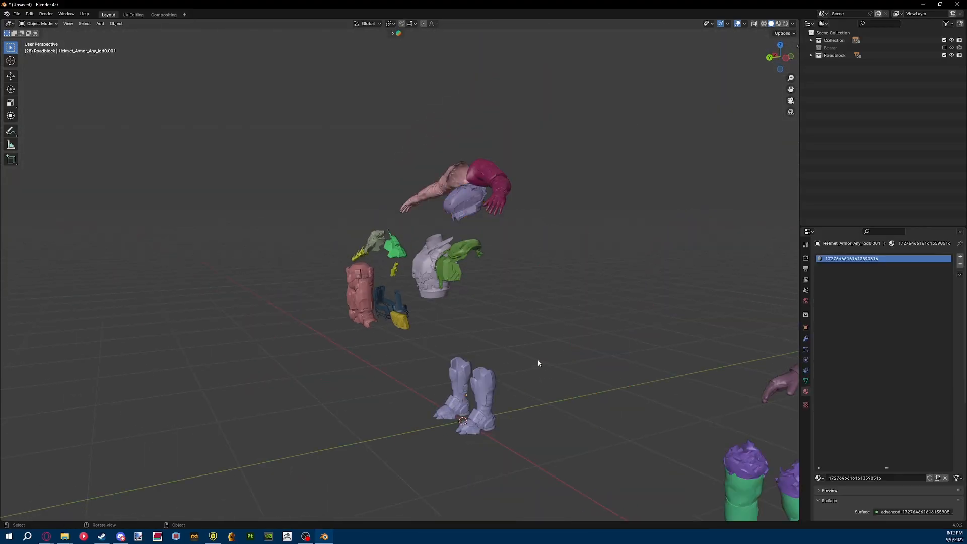
middle_click_drag(537, 359, 572, 352)
left_click(774, 58)
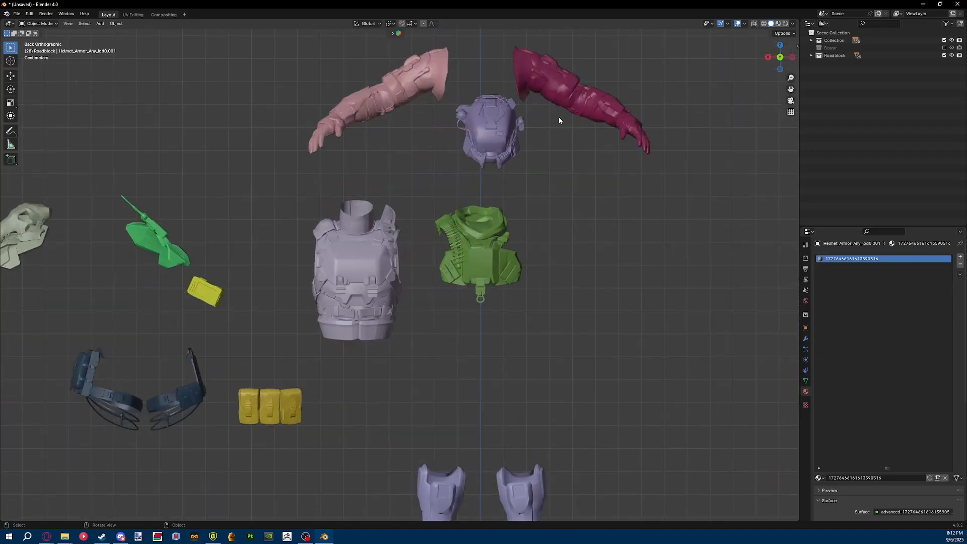
Move the first character's helmet further up, above the separated dark magenta arm.
left_click(503, 135)
scroll(506, 140, "down", 2)
middle_click_drag(507, 141, 505, 246, "shift")
key("g")
left_click(674, 111)
middle_click_drag(627, 244, 676, 144, "shift")
left_click(594, 217)
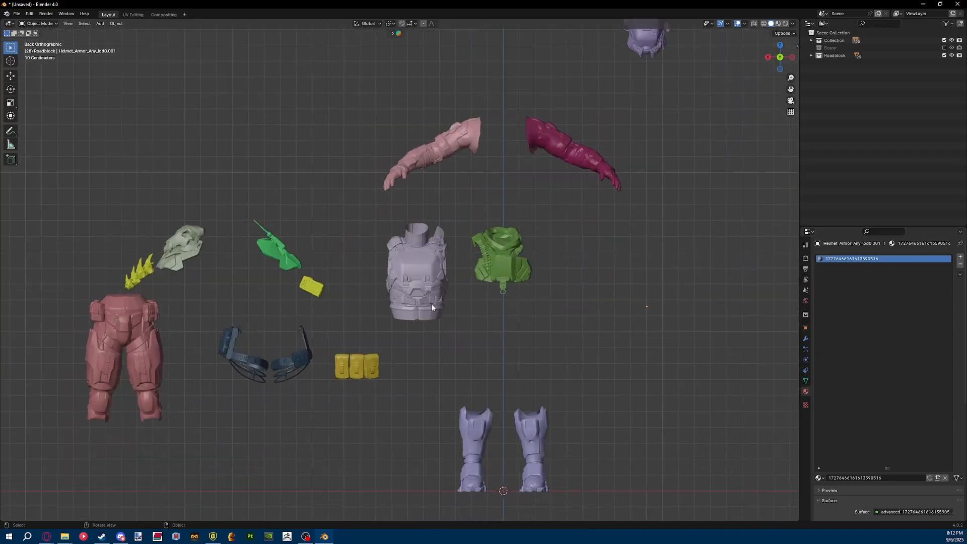
middle_click_drag(526, 302, 482, 231, "shift")
Switch to the browser showing the HDO Armor Swap ID's spreadsheet.
key("alt+Tab")
key("alt+Tab")
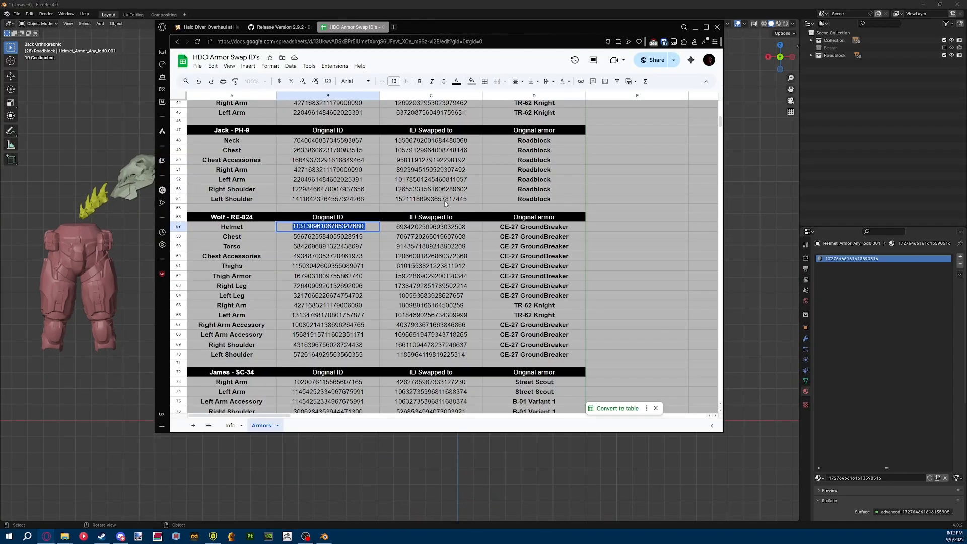
left_click(282, 246)
left_click(300, 237)
double_click(301, 236)
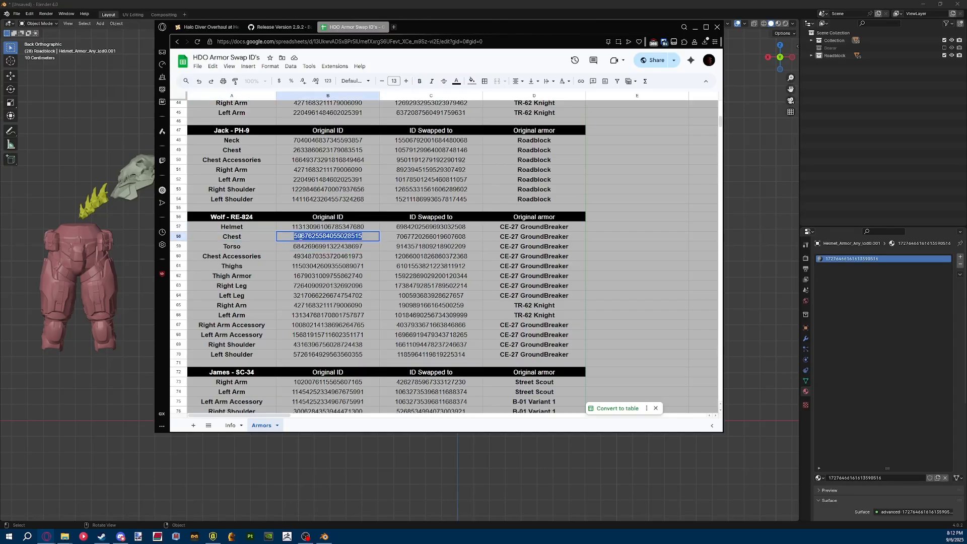
left_click(108, 348)
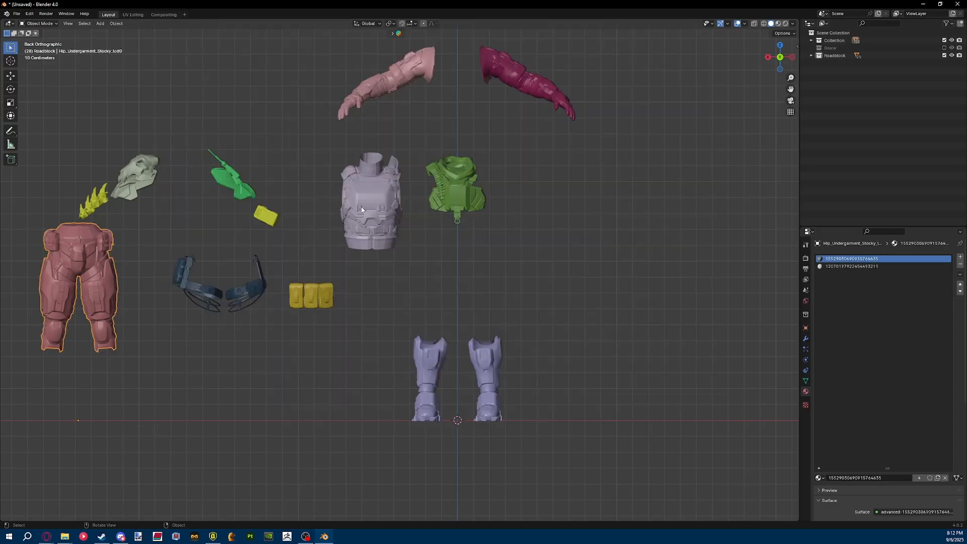
left_click(362, 205)
left_click(466, 187)
middle_click_drag(509, 187, 417, 263, "shift")
scroll(416, 263, "up", 3)
scroll(417, 263, "up", 1)
middle_click_drag(494, 311, 653, 268, "shift")
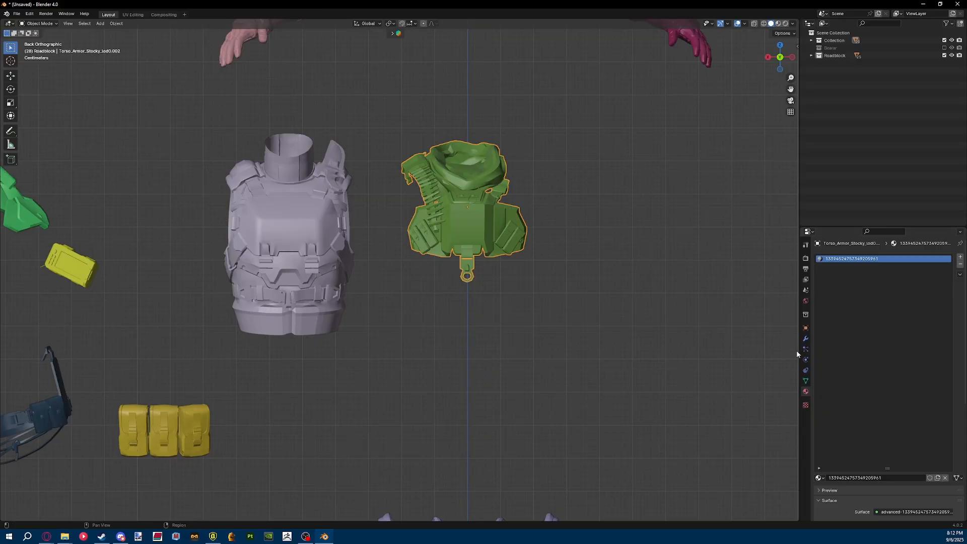
left_click(807, 328)
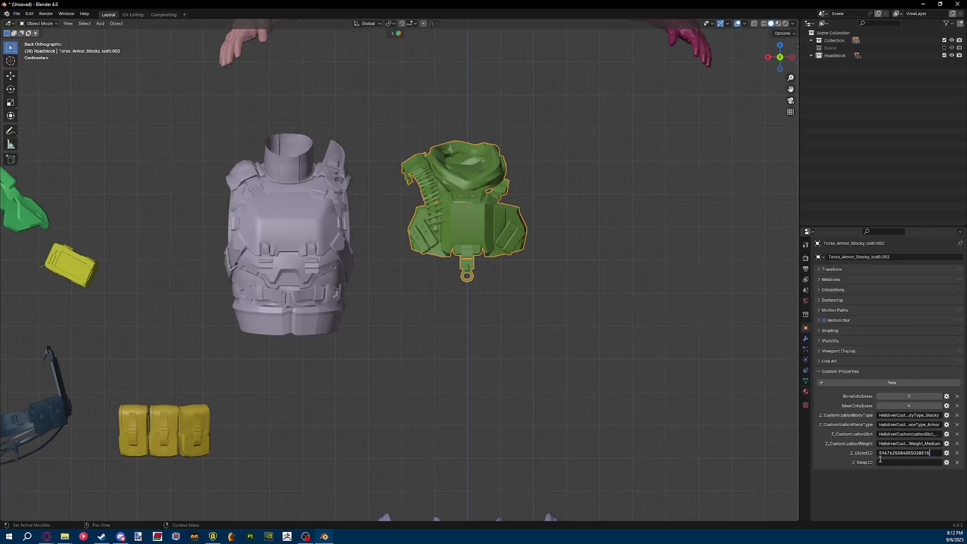
key("alt+Tab")
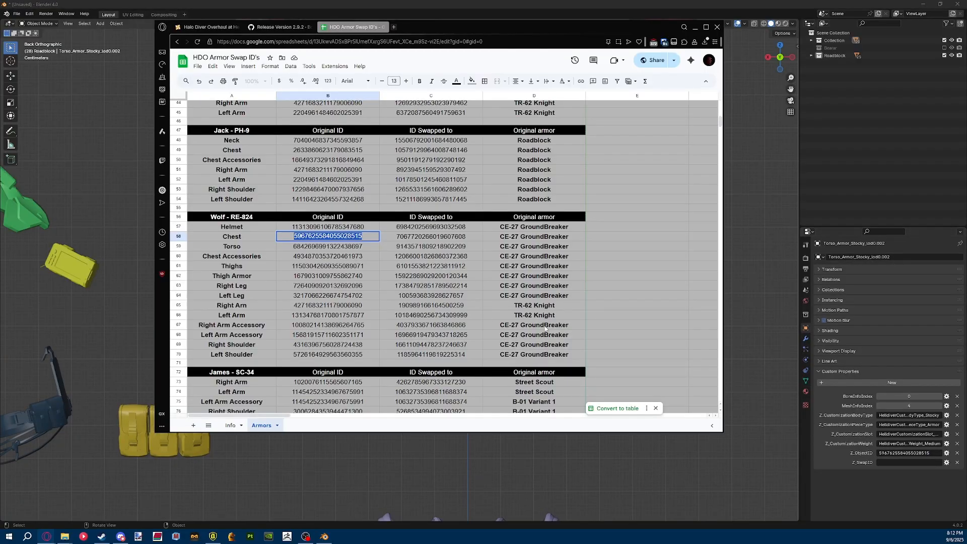
key("alt+Tab")
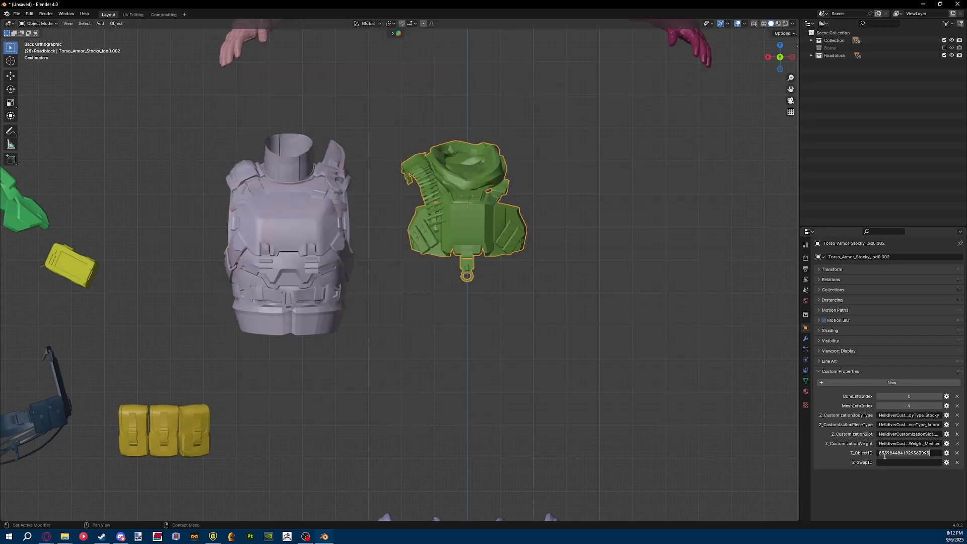
Compare the Chest, Torso and Chest Accessories IDs in the spreadsheet's Wolf RE-824 section, keeping Blender's custom properties in view.
key("alt+Tab")
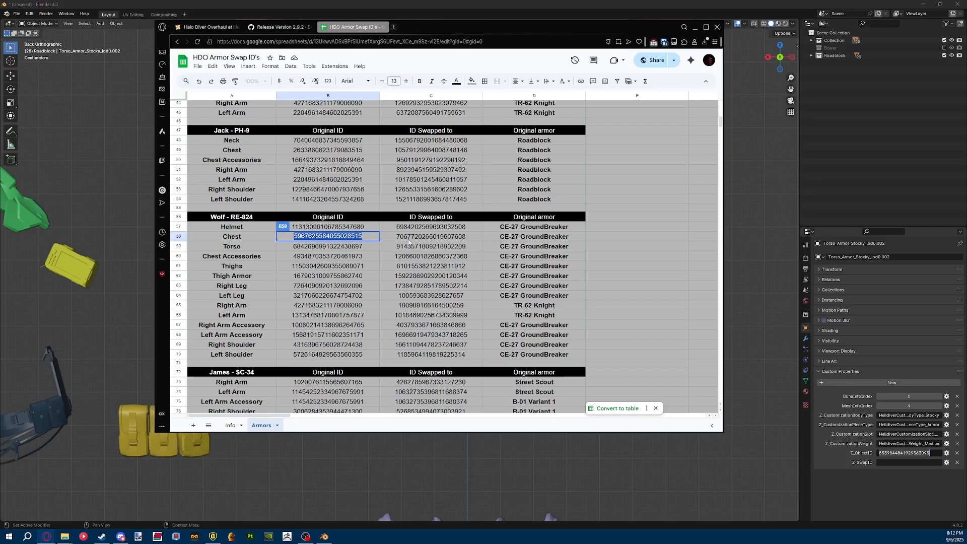
left_click(409, 240)
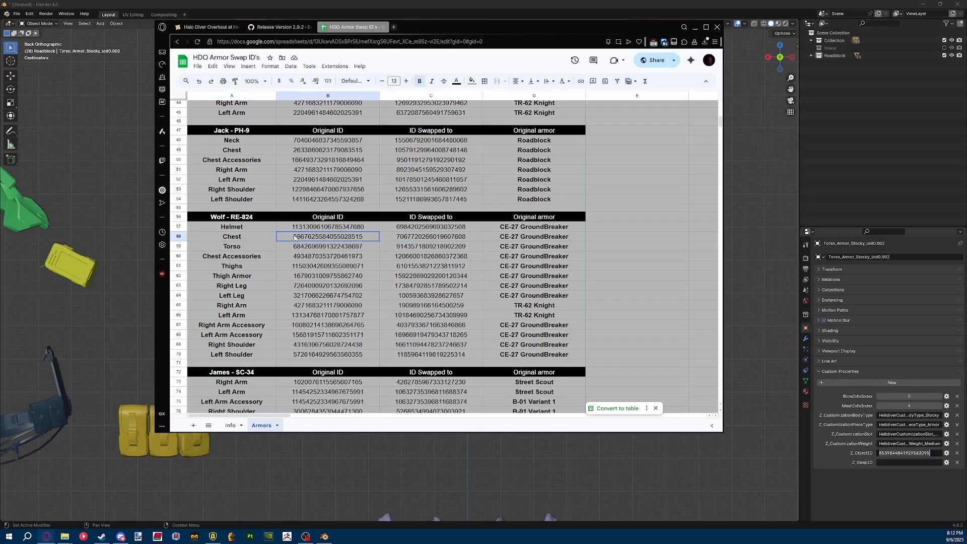
left_click(335, 247)
left_click(423, 248)
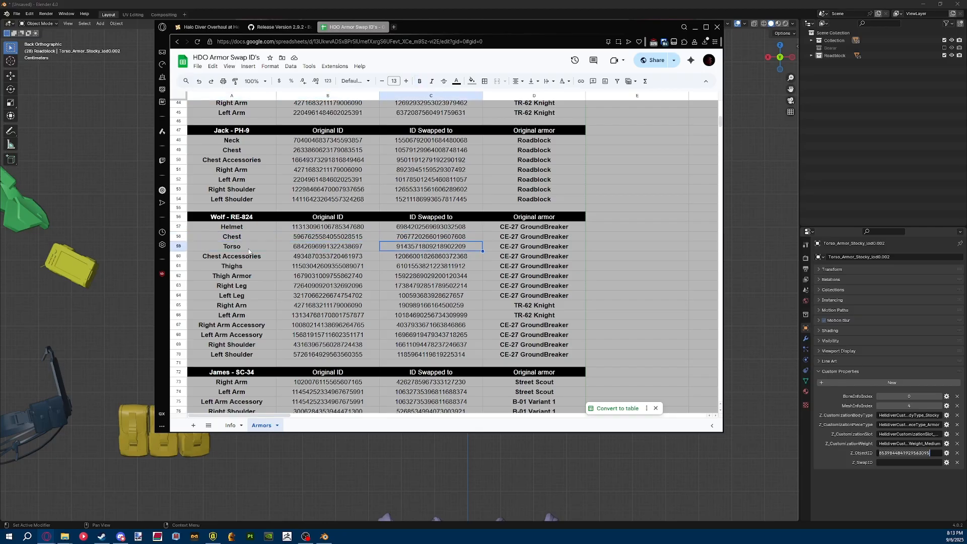
left_click(400, 258)
left_click(339, 257)
left_click(223, 231)
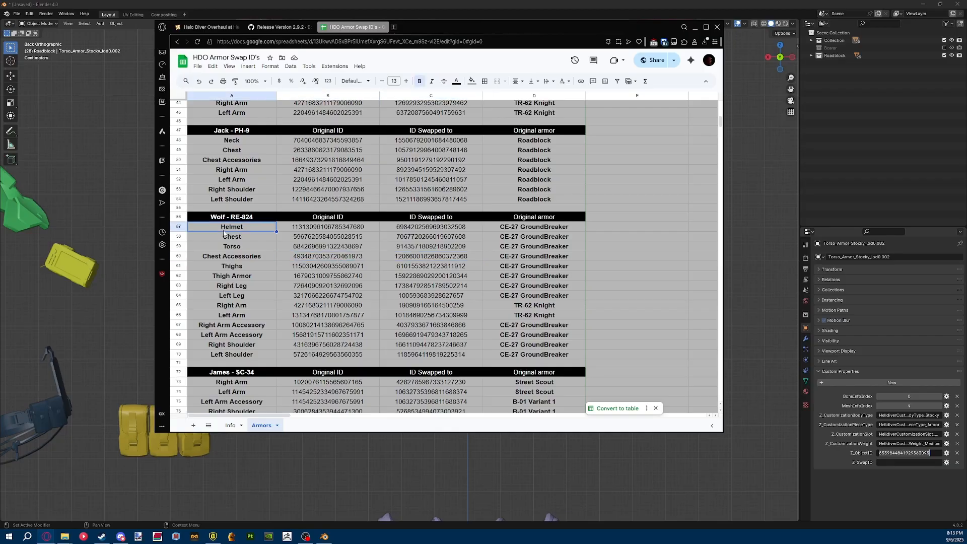
left_click(298, 247)
left_click_drag(511, 33, 448, 105)
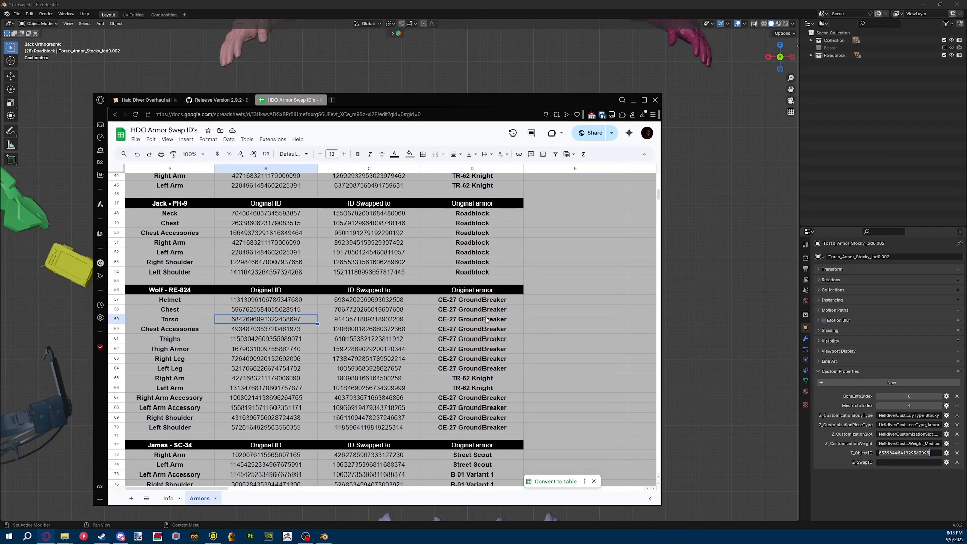
left_click(385, 321)
Search the armor swap spreadsheet for the green torso armor's Z_ObjectID copied from Blender.
left_click(910, 462)
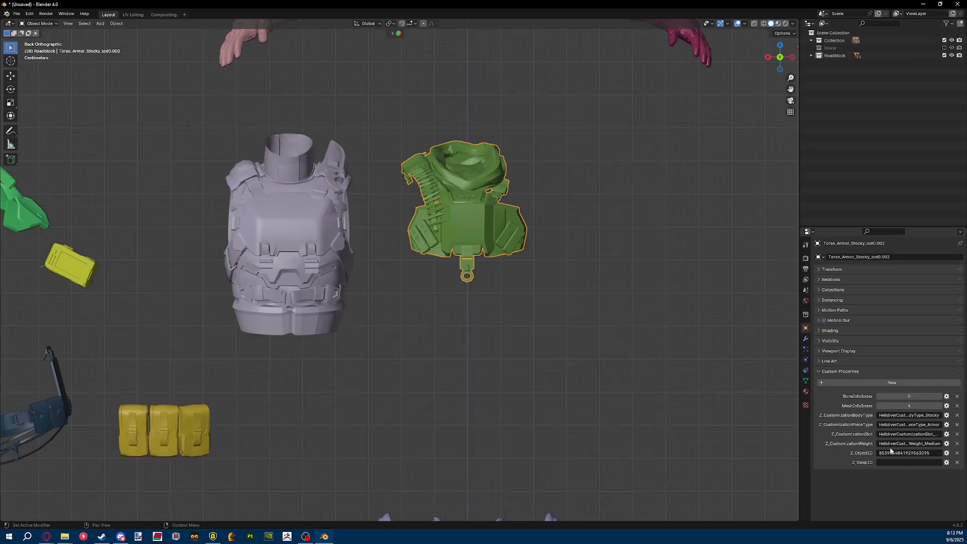
key("alt+Tab")
key("ctrl+f")
key("ctrl+v")
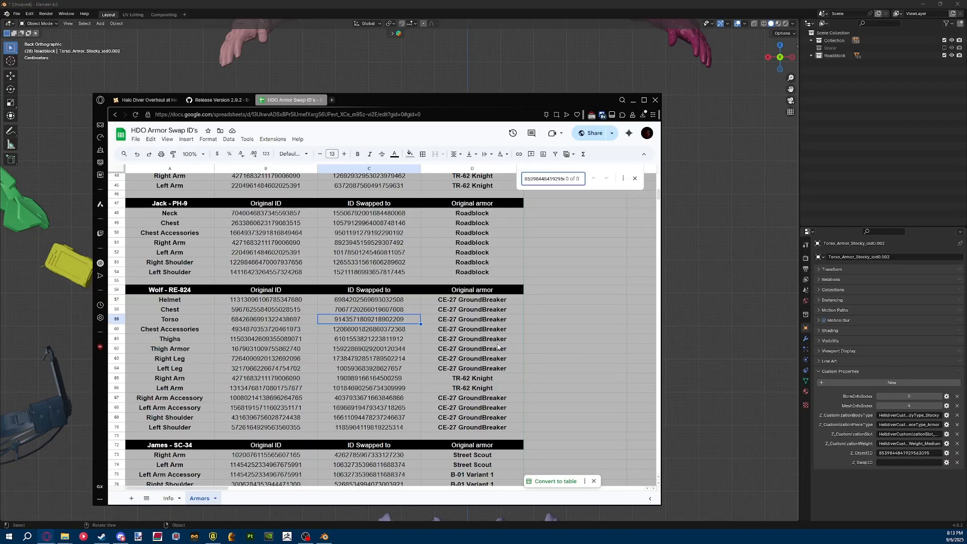
left_click(548, 290)
left_click(690, 176)
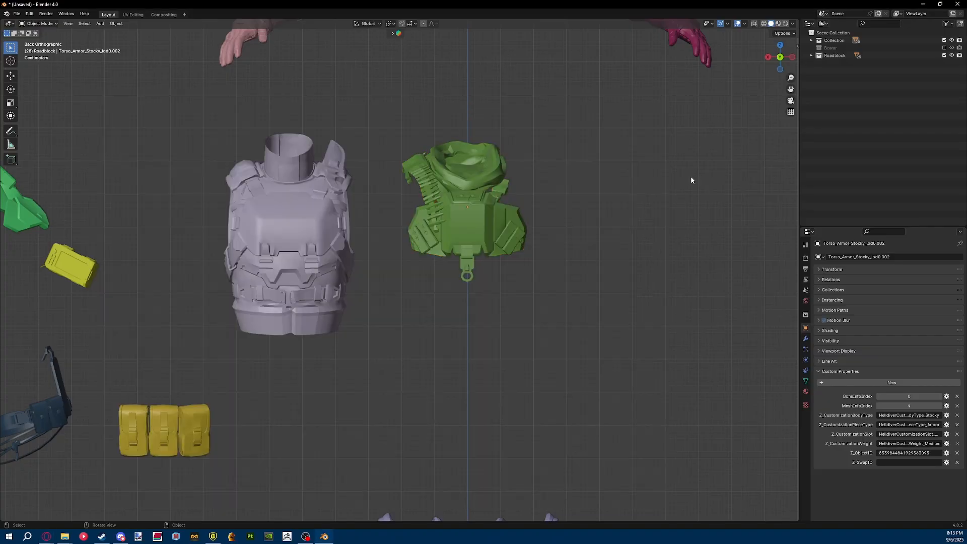
Move the assembled character's light purple torso undergarment up and away from the body, near the separated dark magenta arm.
middle_click_drag(685, 177, 658, 201)
scroll(635, 184, "down", 2)
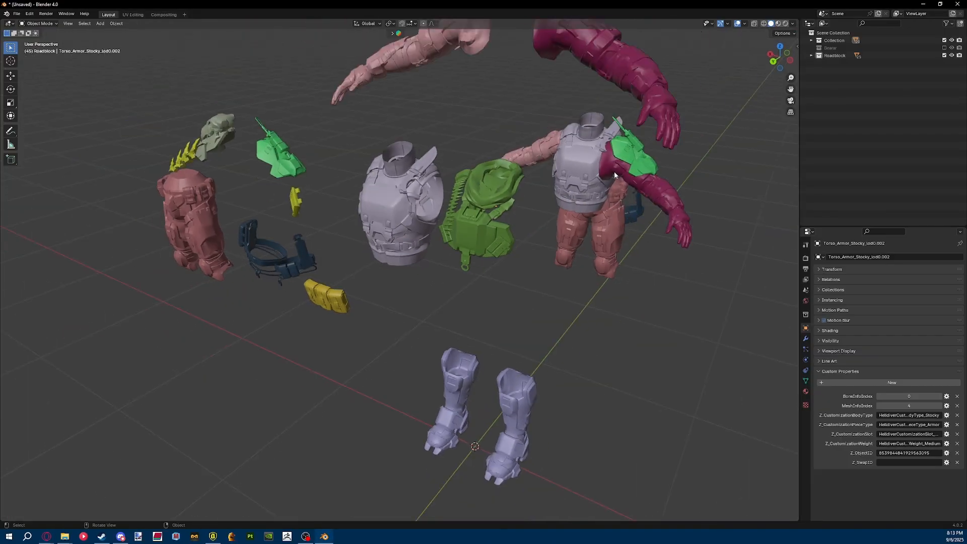
middle_click_drag(615, 171, 573, 147)
left_click(526, 207)
key("g")
left_click(708, 92)
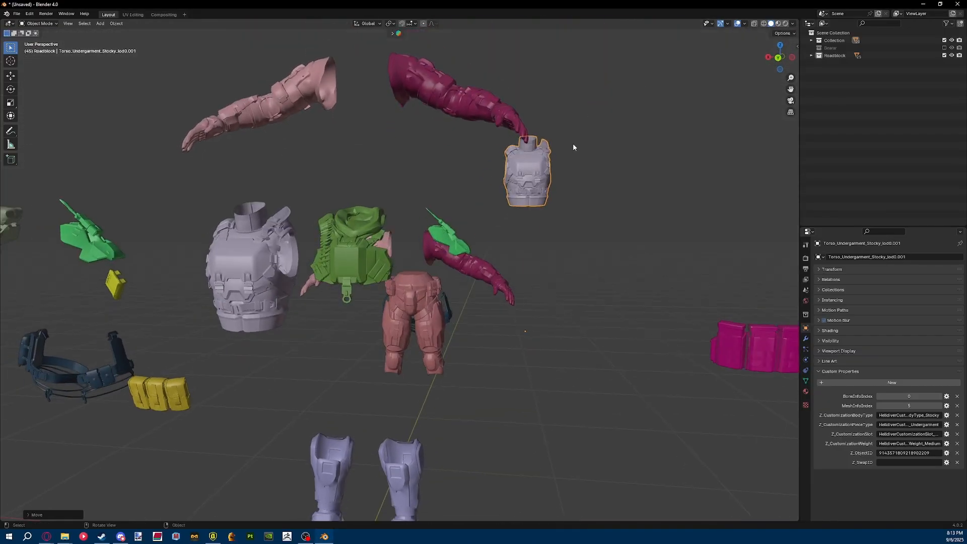
scroll(571, 271, "down", 4)
middle_click_drag(515, 268, 410, 295, "shift")
scroll(542, 222, "up", 4)
Reset the green torso armor's location and raise it along Z beside the separated torso undergarment.
key("alt+Tab")
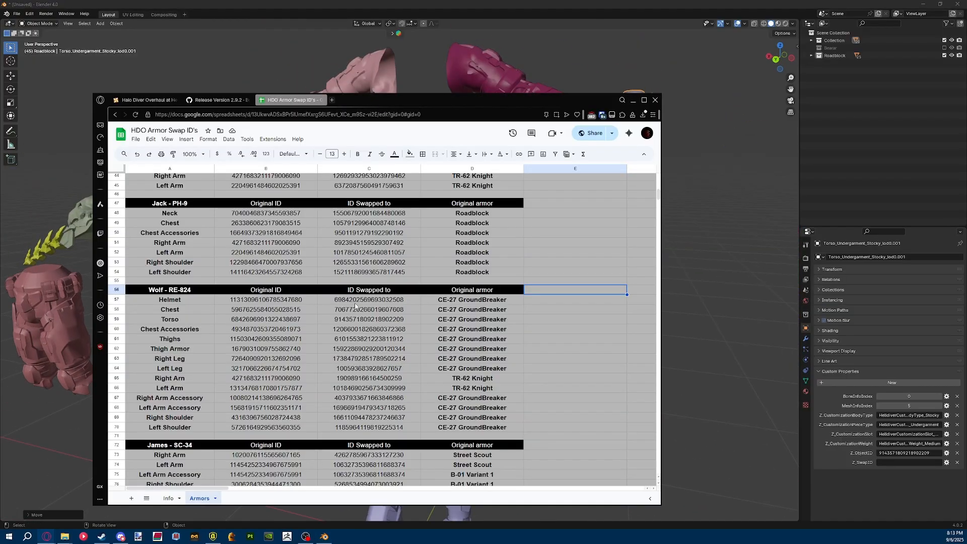
key("alt+Tab")
left_click(382, 275)
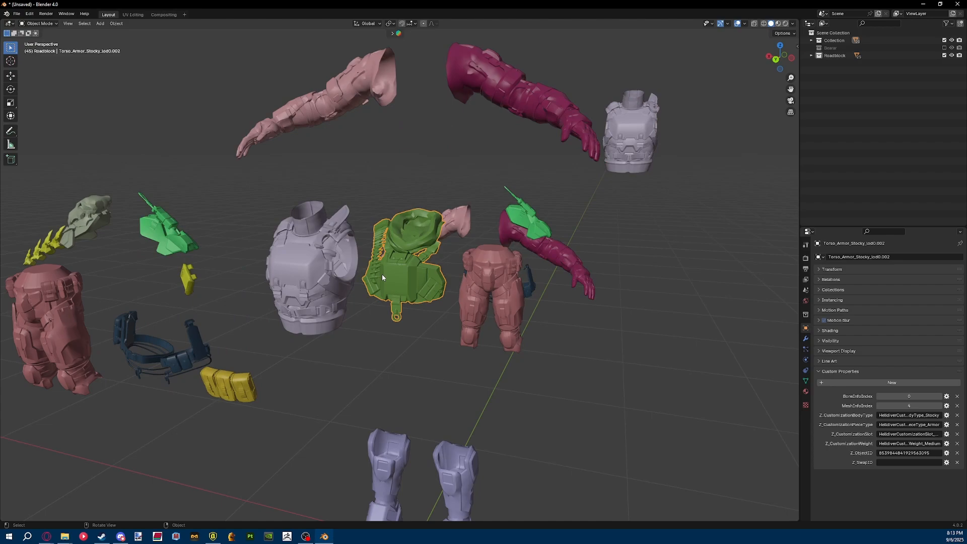
middle_click_drag(382, 275, 496, 262)
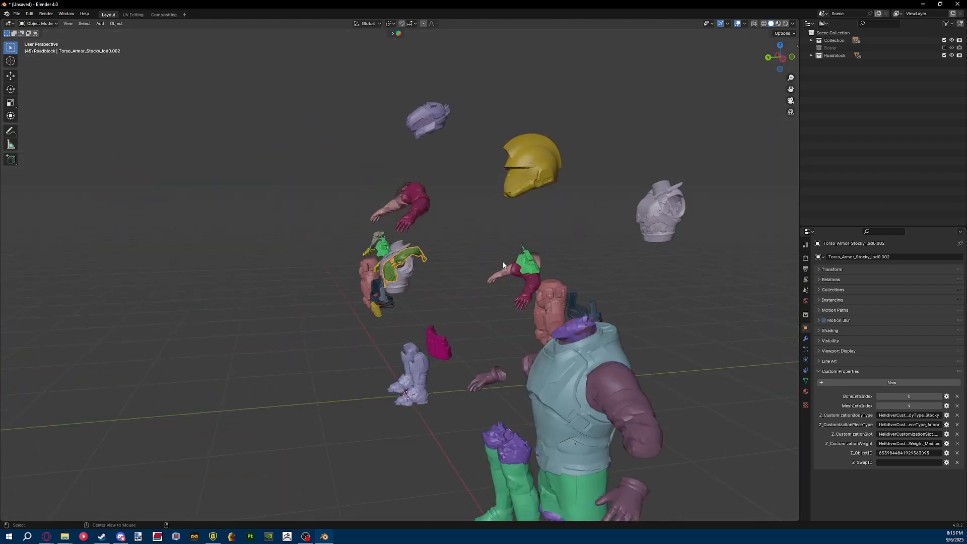
key("alt+g")
middle_click_drag(400, 275, 468, 284)
left_click(468, 288)
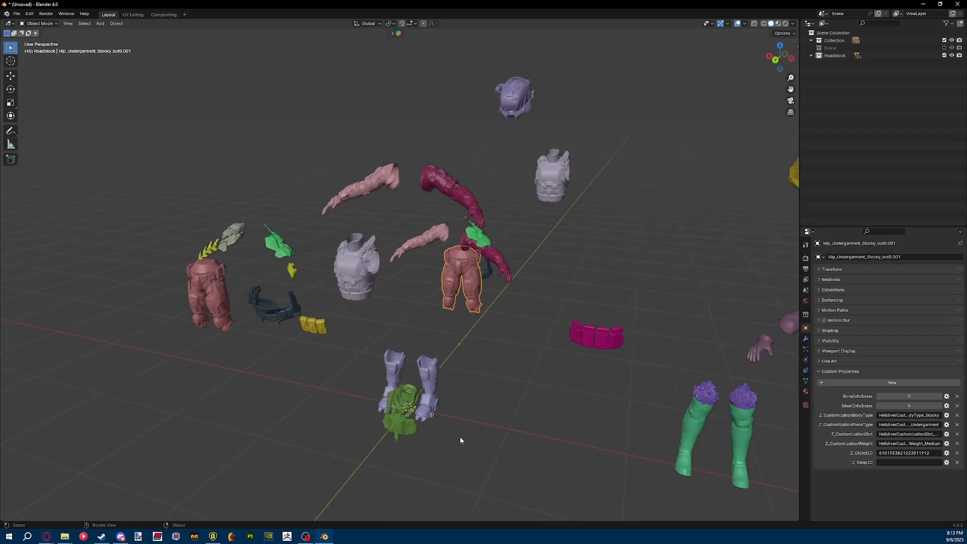
left_click(398, 436)
key("g")
key("z")
left_click(545, 248)
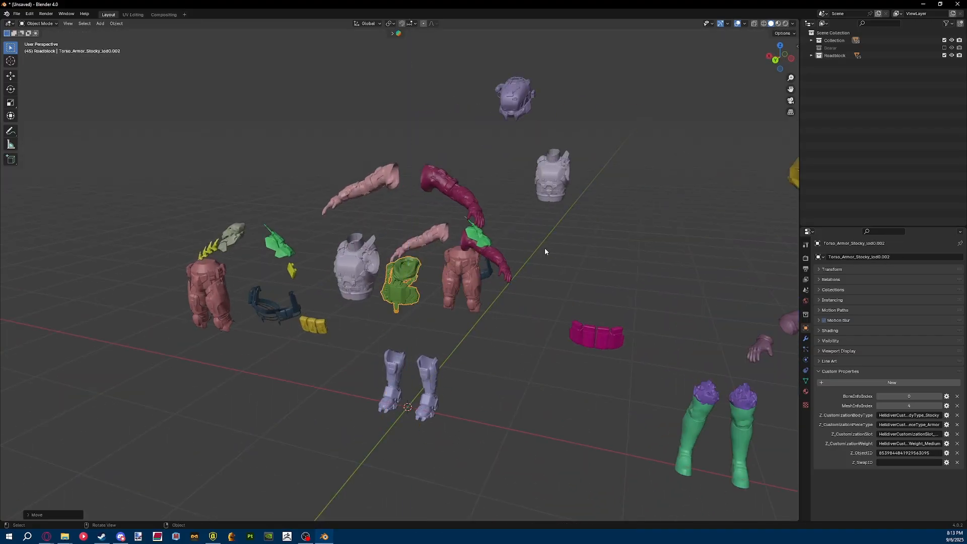
scroll(499, 365, "up", 5)
scroll(506, 335, "down", 3)
key("alt+Tab")
left_click(261, 310)
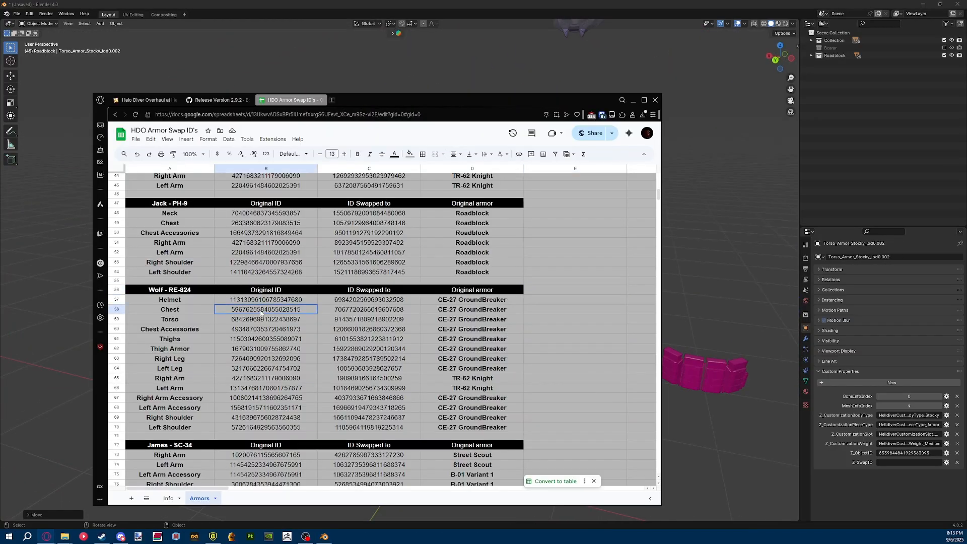
left_click(671, 229)
scroll(591, 270, "down", 4)
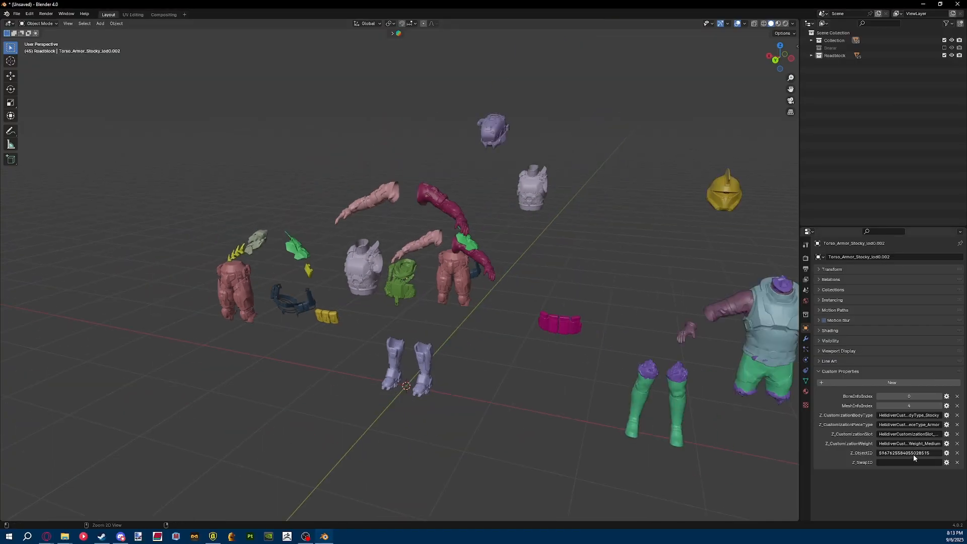
Check the Z_ObjectIDs of both light purple torso undergarments against the swap IDs in the spreadsheet's Wolf RE-824 Chest and Torso rows.
scroll(494, 291, "up", 6)
left_click(328, 292)
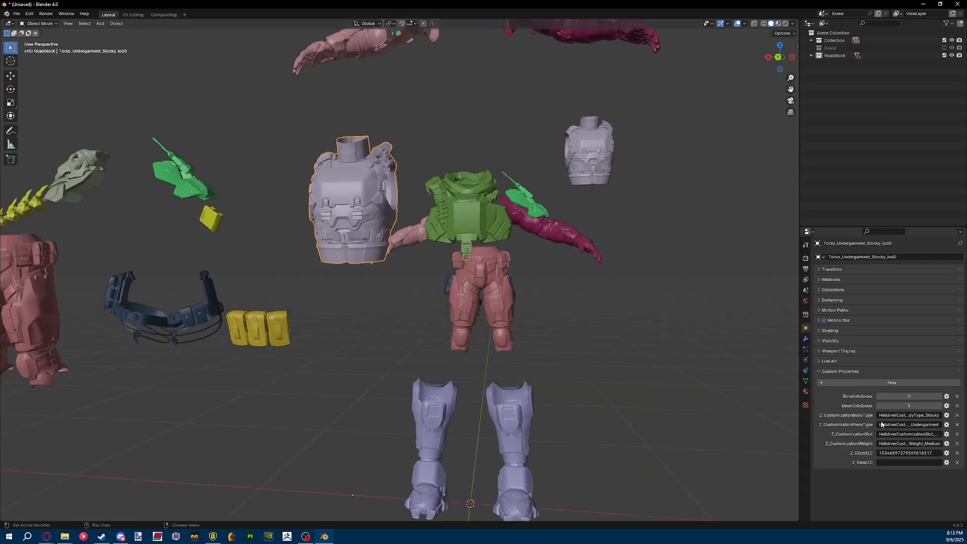
key("alt+Tab")
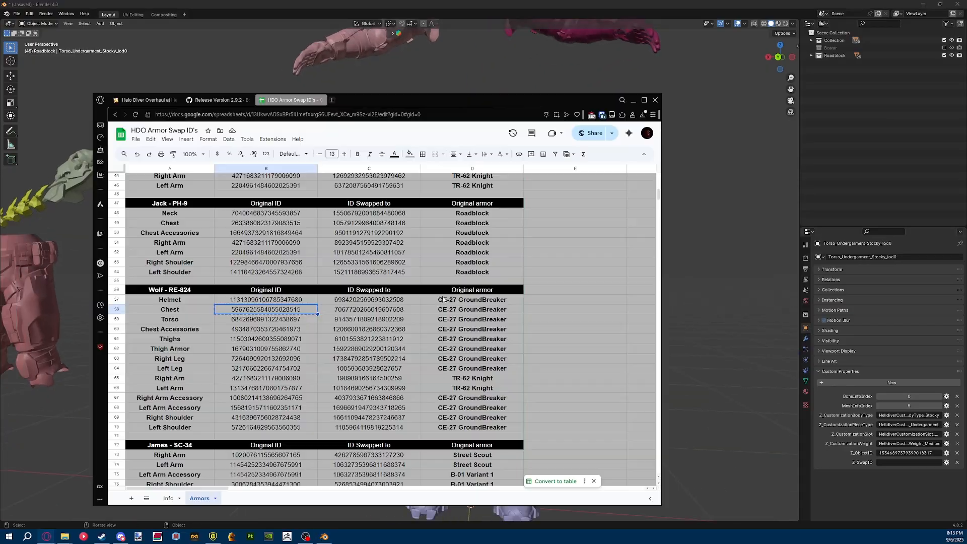
left_click(361, 320)
key("alt+Tab")
middle_click_drag(499, 262, 488, 271)
left_click(658, 111)
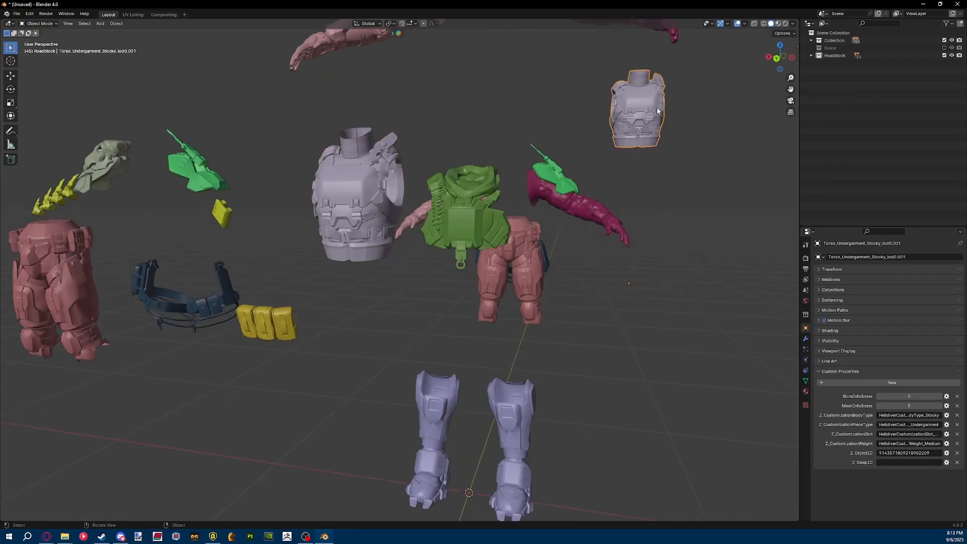
key("alt+Tab")
left_click(330, 311)
left_click(335, 321)
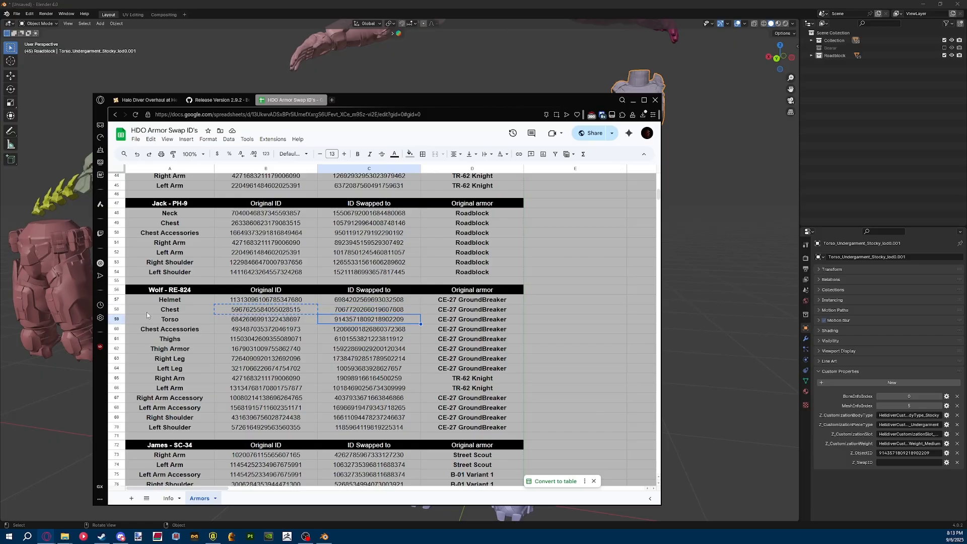
Compare the object IDs of the two stocky torso undergarments with the swap ID in the spreadsheet's Wolf - RE-824 Torso row.
key("alt+Tab")
middle_click_drag(554, 190, 507, 239, "shift")
left_click(297, 264)
key("KP_Decimal")
key("alt+Tab")
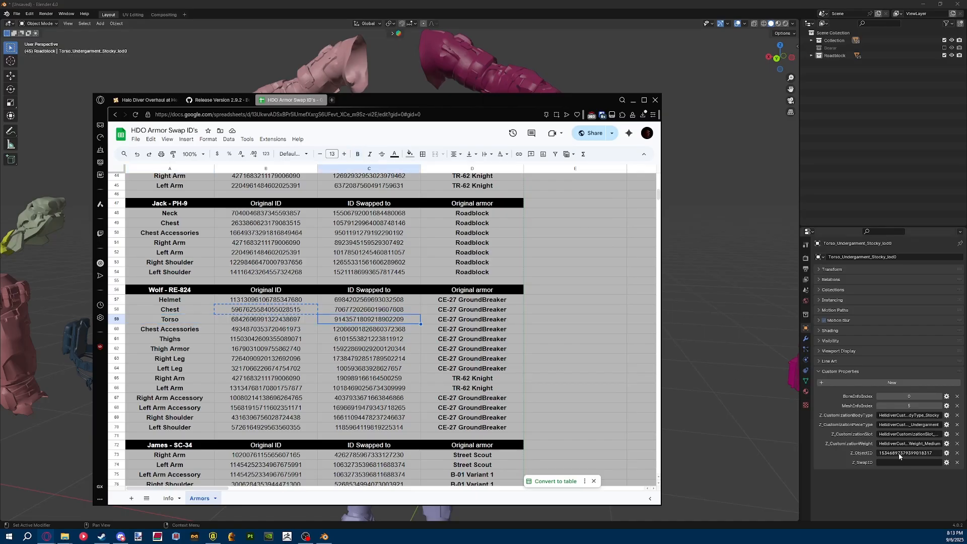
left_click(725, 240)
left_click(285, 263)
key("g")
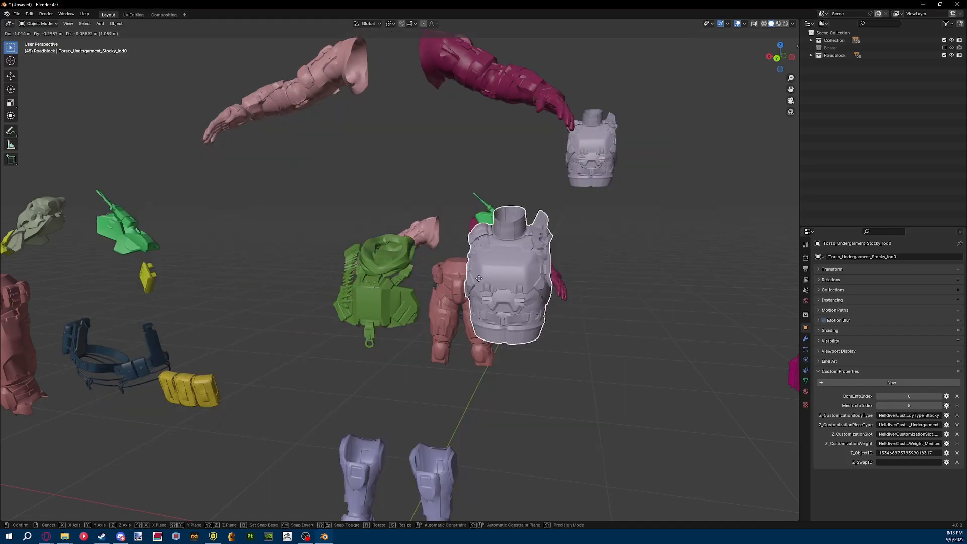
right_click(339, 251)
left_click(588, 169)
key("g")
right_click(758, 182)
key("alt+Tab")
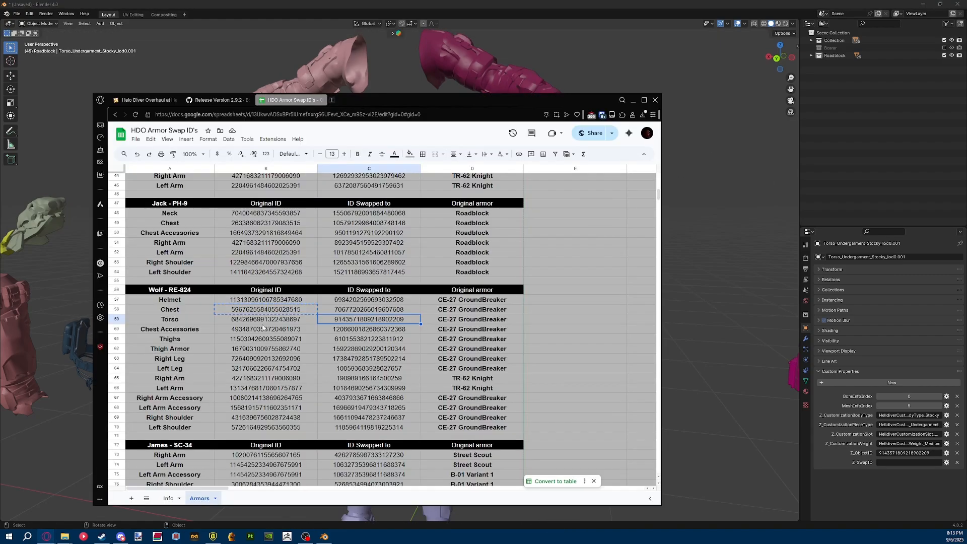
left_click(359, 329)
left_click(361, 320)
key("alt+Tab")
key("alt+Tab")
key("ctrl+c")
left_click(302, 320)
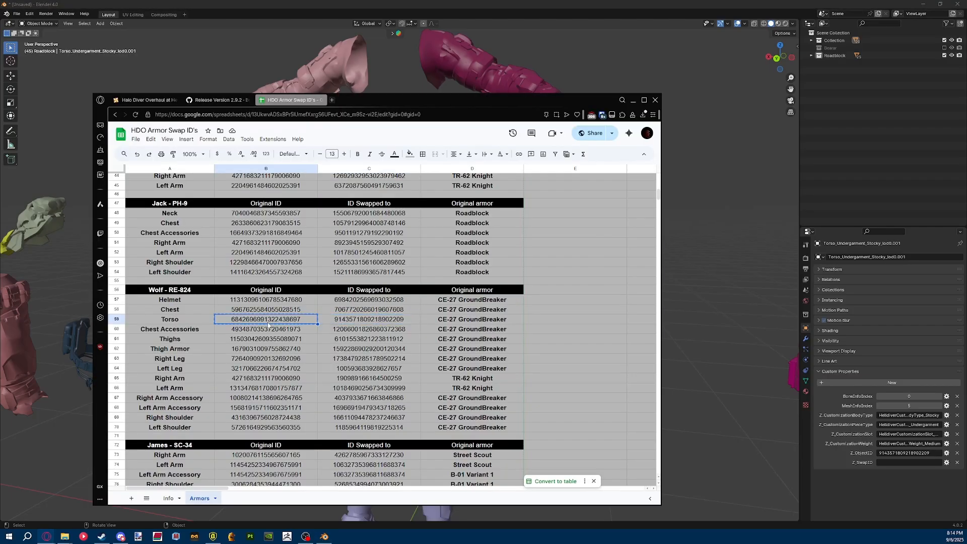
key("alt+Tab")
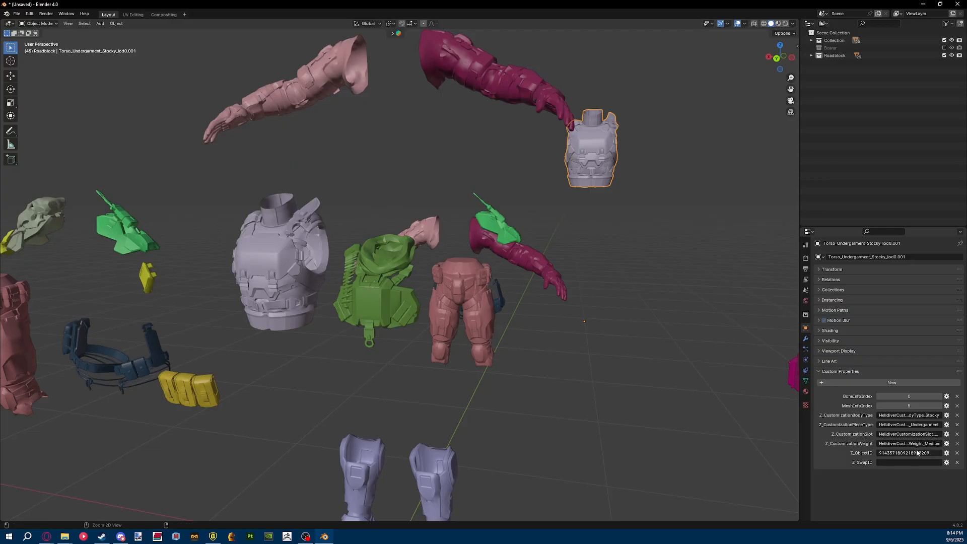
left_click(304, 248)
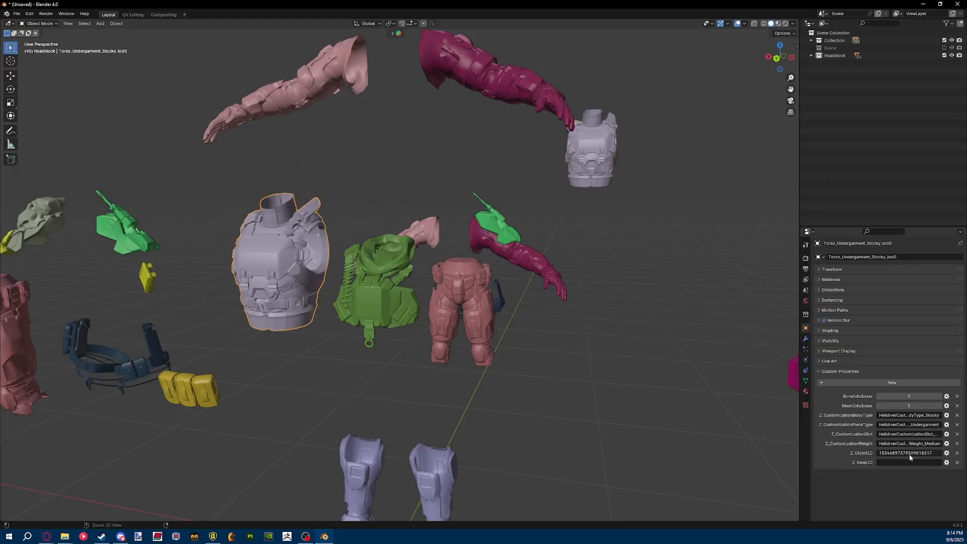
left_click(610, 153)
scroll(544, 234, "down", 3)
middle_click_drag(544, 235, 413, 229)
left_click(412, 230)
scroll(425, 247, "up", 3)
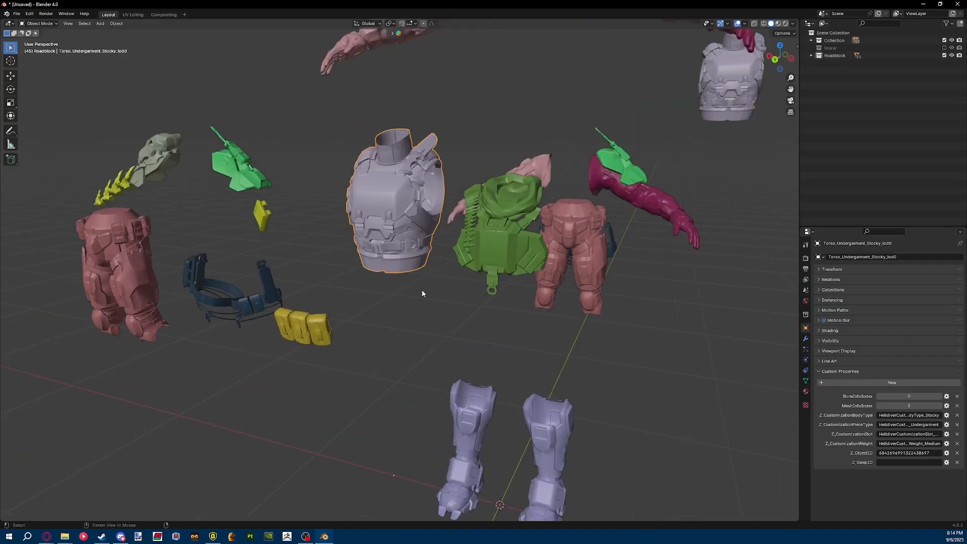
key("alt+Tab")
left_click(238, 327)
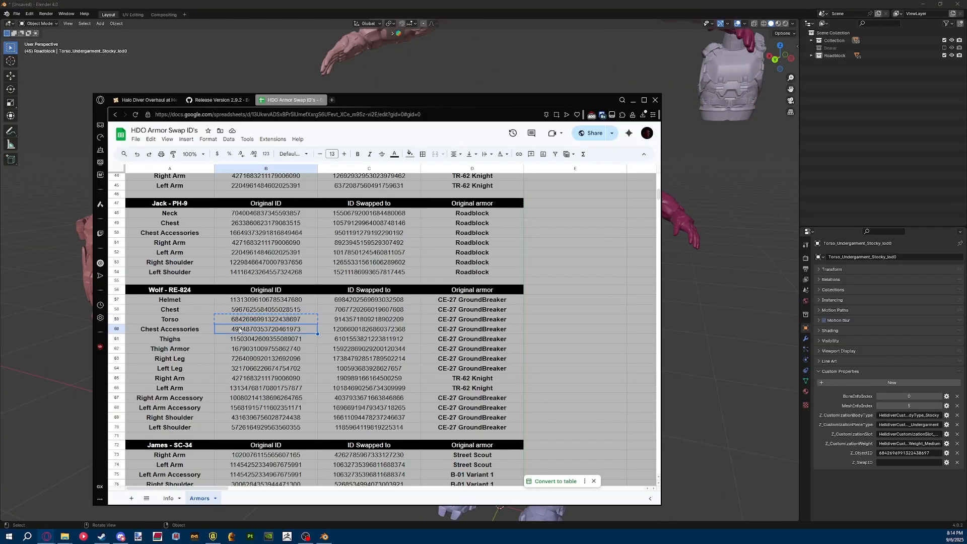
key("alt+Tab")
left_click(318, 325)
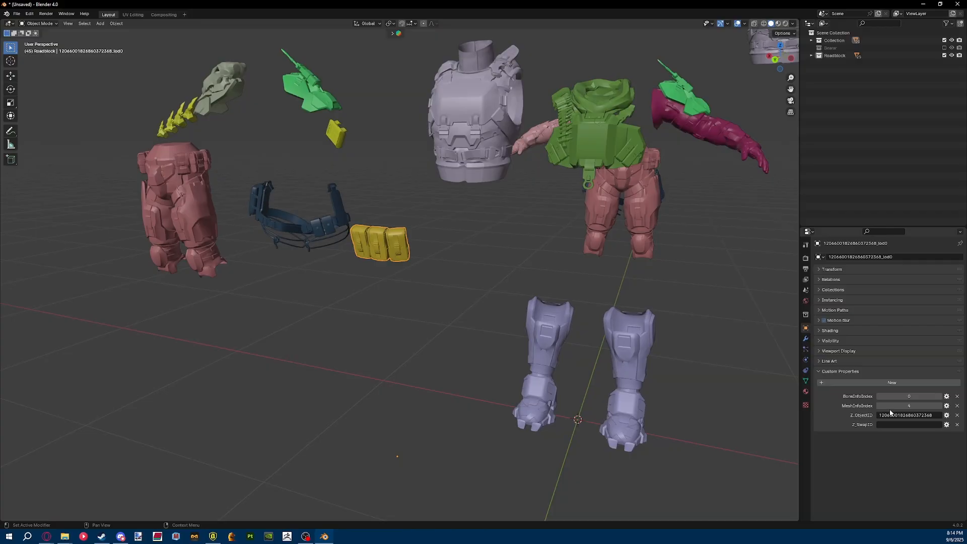
key("alt+Tab")
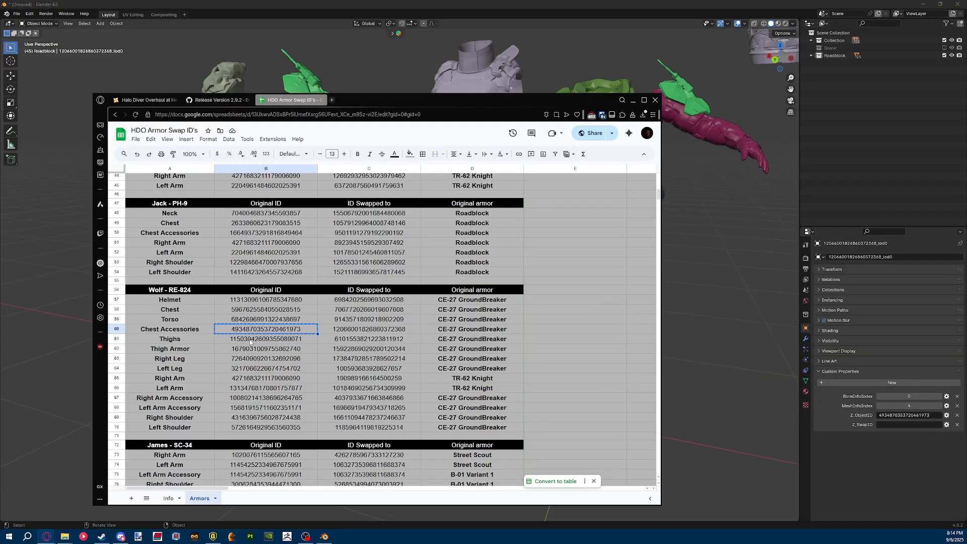
key("alt+Tab")
scroll(277, 122, "down", 2)
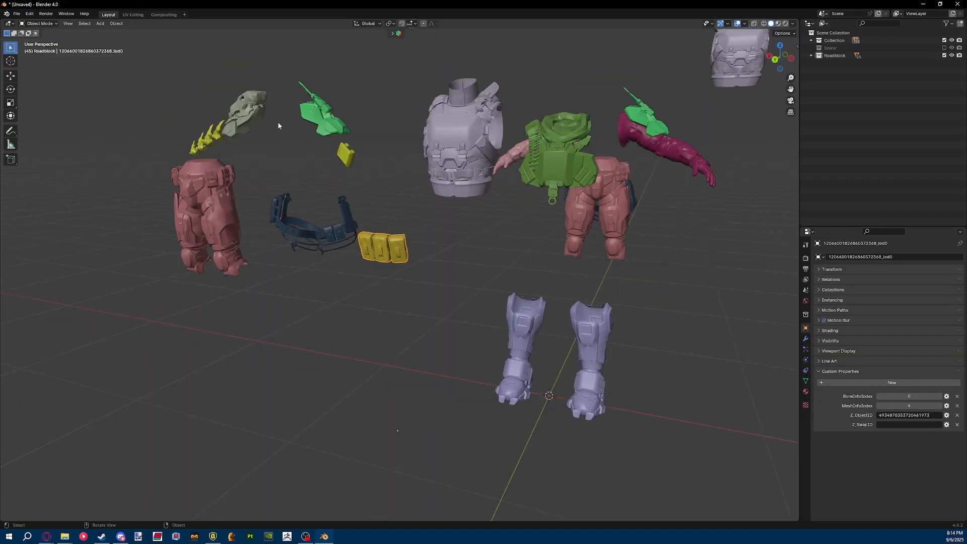
left_click(225, 214)
key("ctrl+v")
key("alt+Tab")
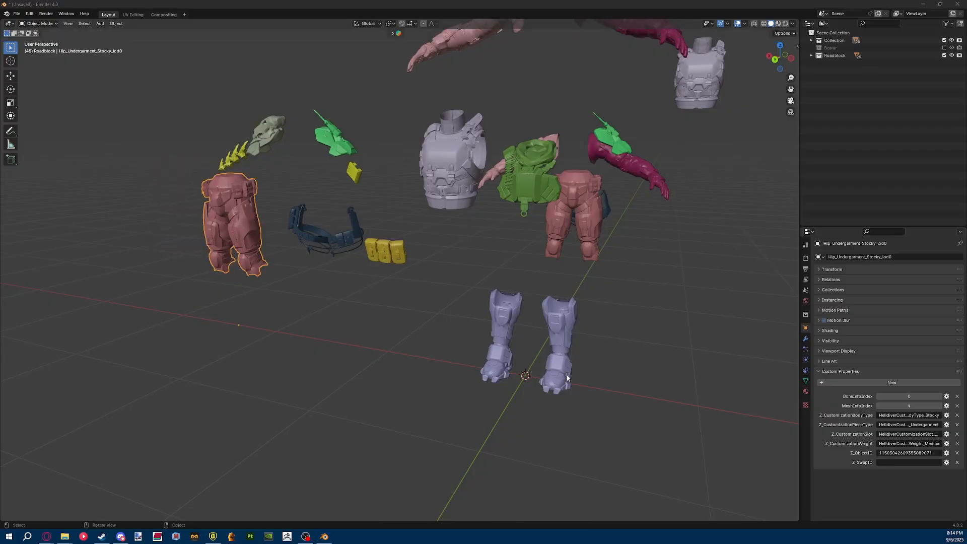
key("alt+Tab")
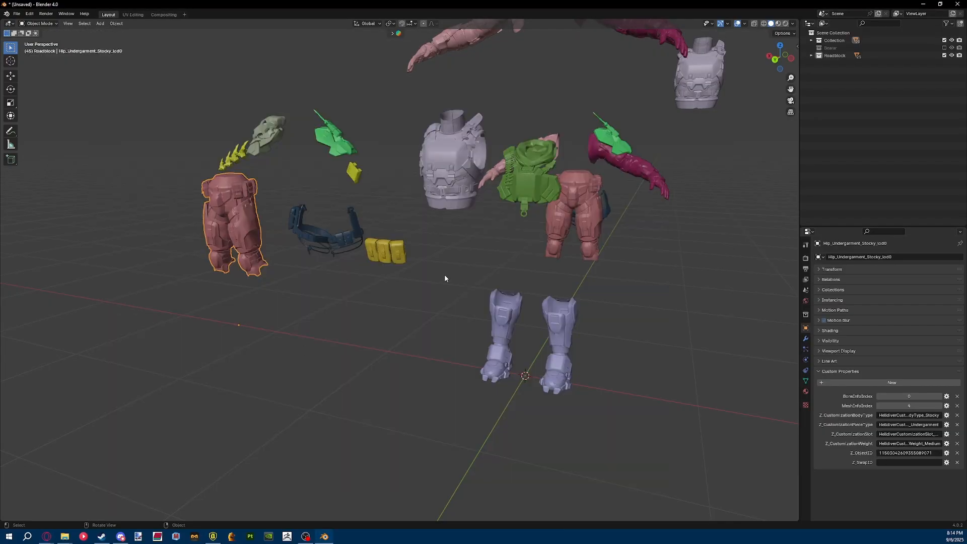
left_click(307, 233)
key("ctrl+v")
middle_click_drag(449, 314, 519, 313)
scroll(215, 273, "up", 3)
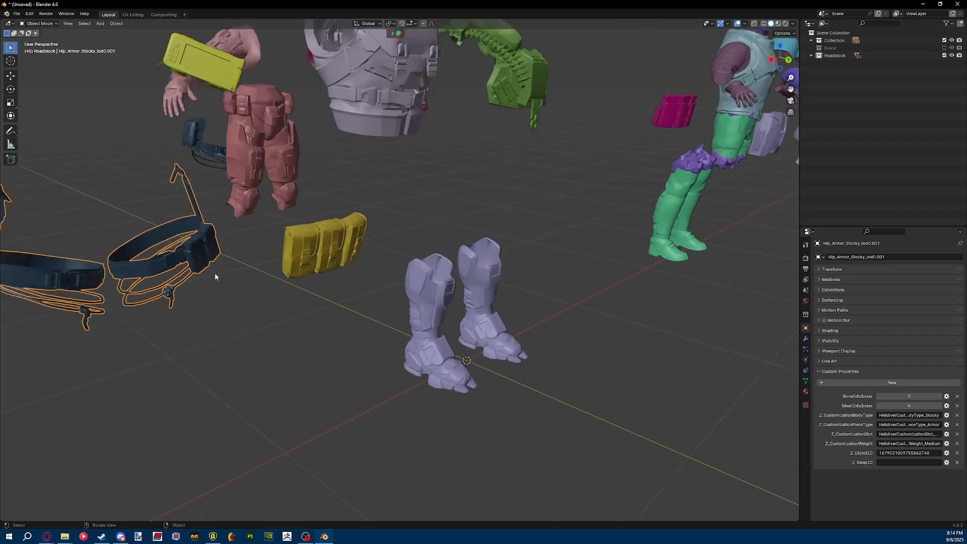
middle_click_drag(215, 273, 428, 264, "shift")
middle_click_drag(259, 262, 292, 266)
scroll(401, 292, "down", 6)
middle_click_drag(401, 293, 711, 212)
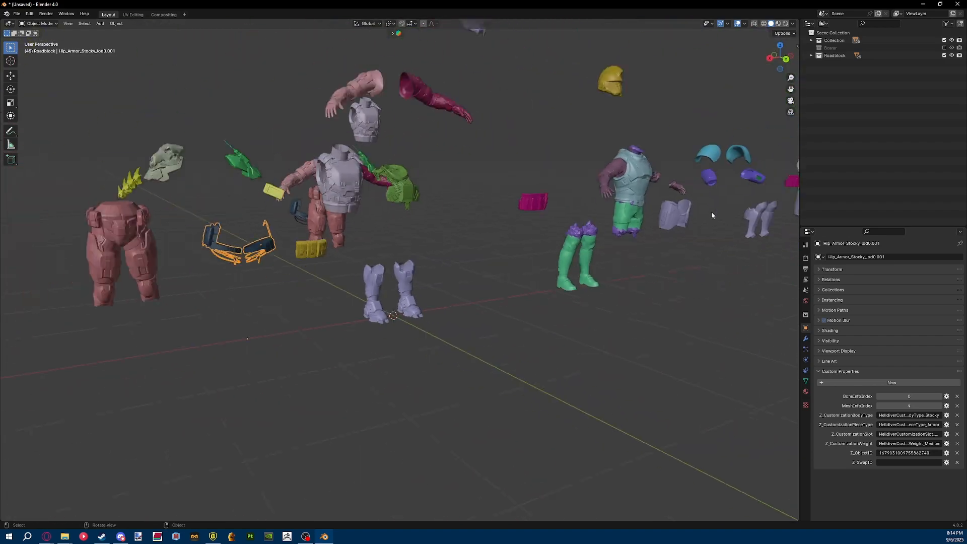
left_click(676, 216)
key("alt+Tab")
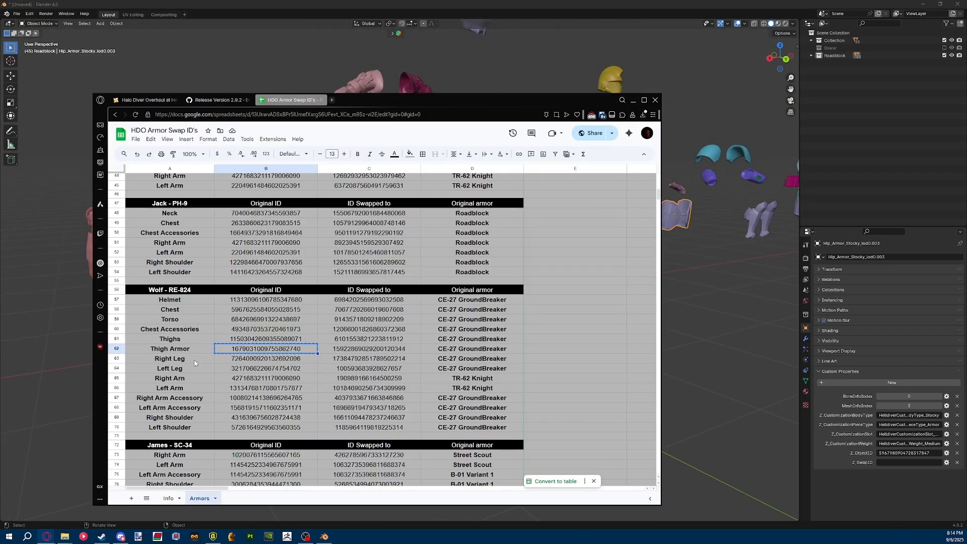
left_click(260, 361)
key("alt+Tab")
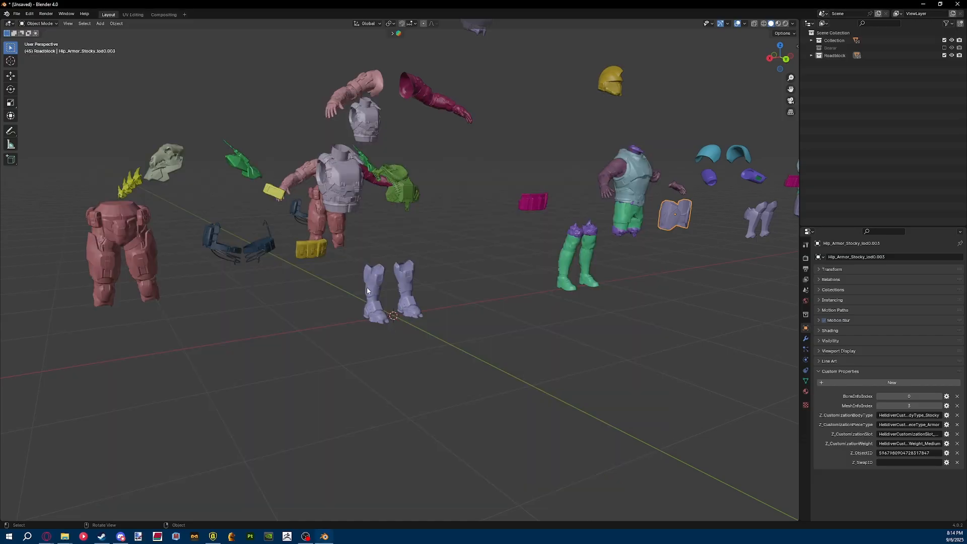
left_click(367, 287)
key("alt+Tab")
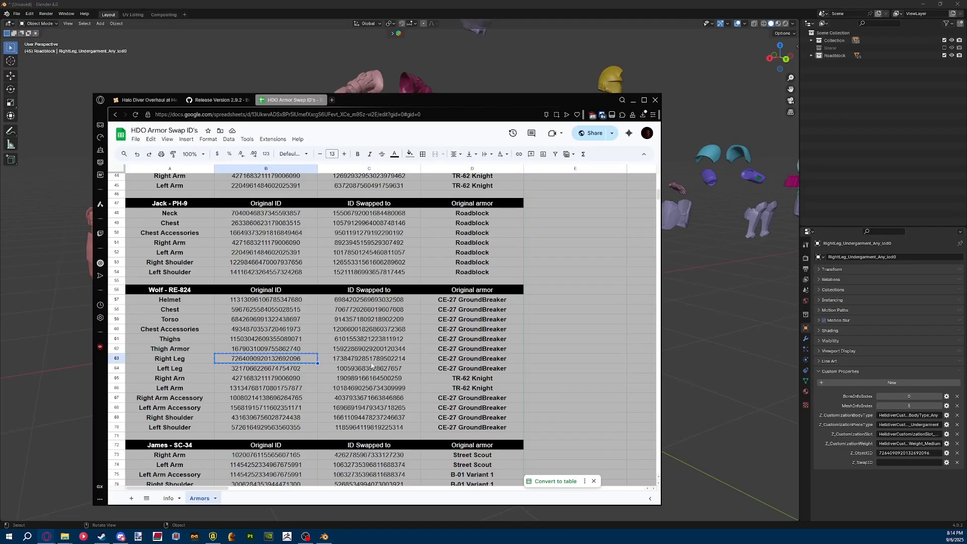
left_click(361, 359)
left_click(224, 370)
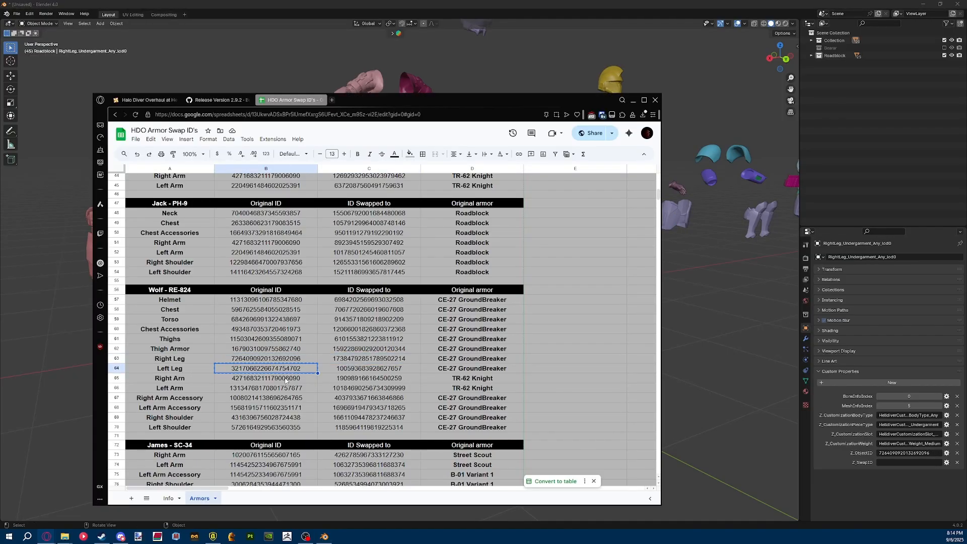
key("alt+Tab")
left_click(409, 311)
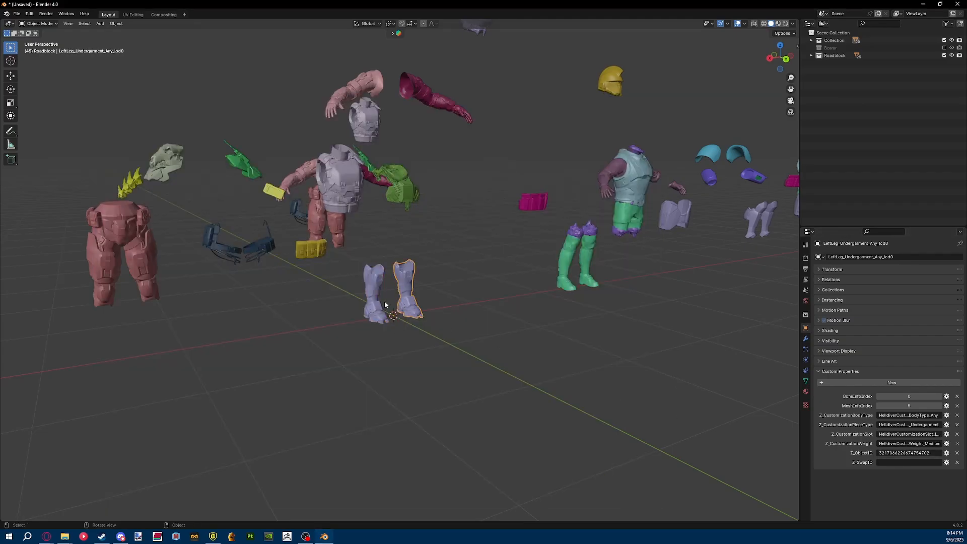
scroll(385, 301, "down", 3)
middle_click_drag(320, 287, 188, 360)
key("alt+Tab")
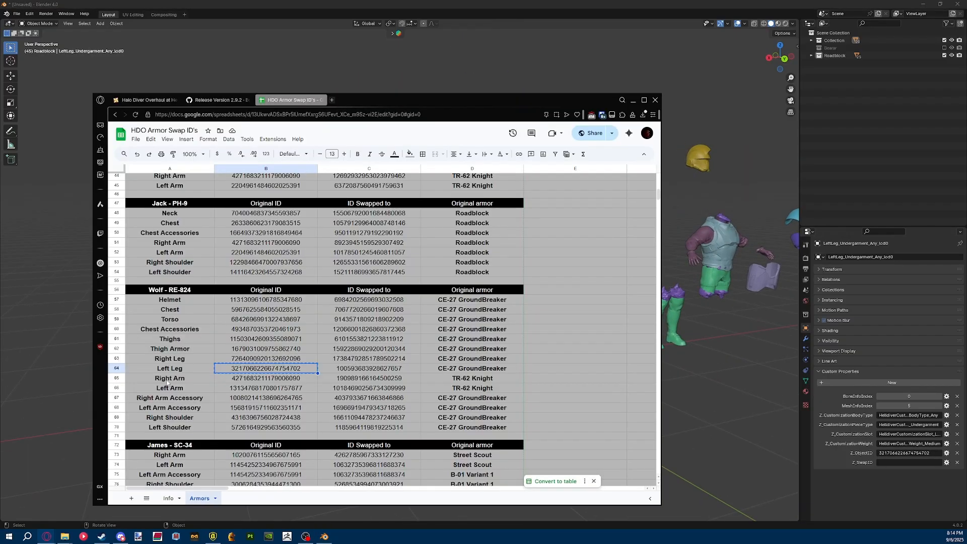
key("alt+Tab")
left_click(413, 244)
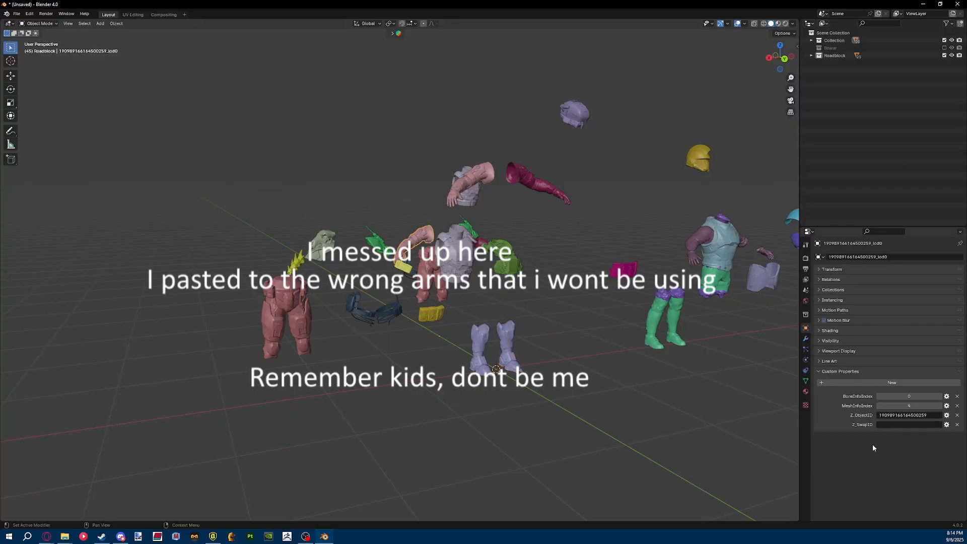
key("alt+Tab")
left_click(285, 381)
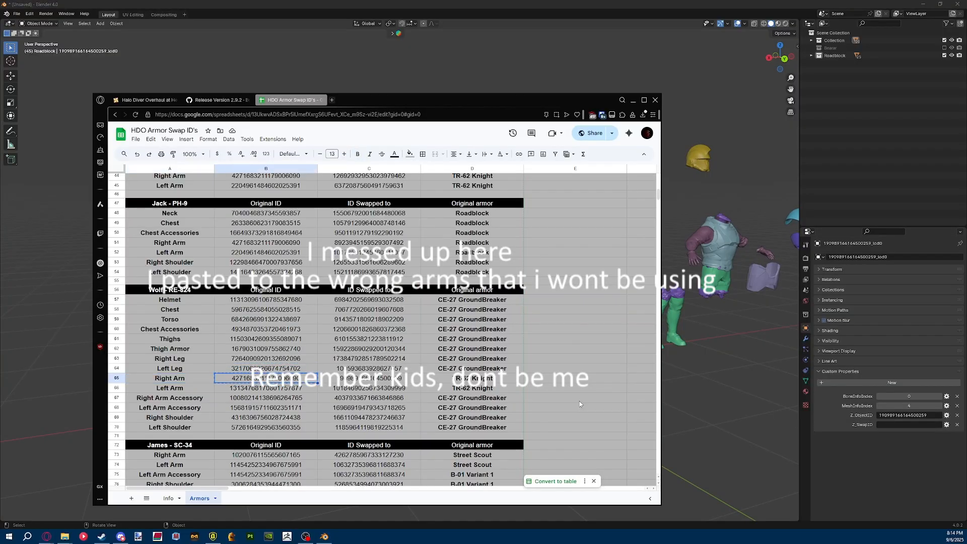
key("alt+Tab")
key("ctrl+v")
key("Return")
key("alt+Tab")
left_click(653, 358)
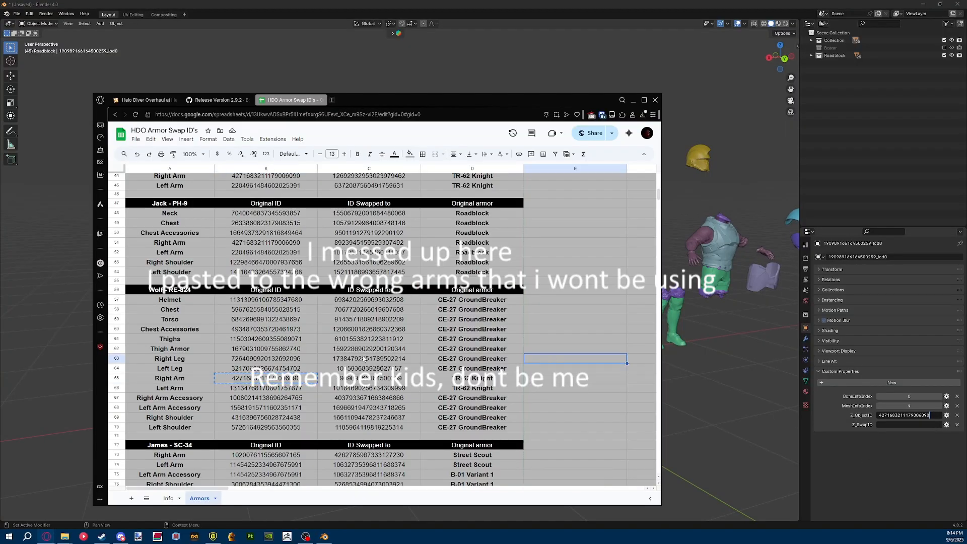
key("alt+Tab")
scroll(549, 274, "up", 2)
scroll(548, 274, "down", 3)
left_click(456, 206)
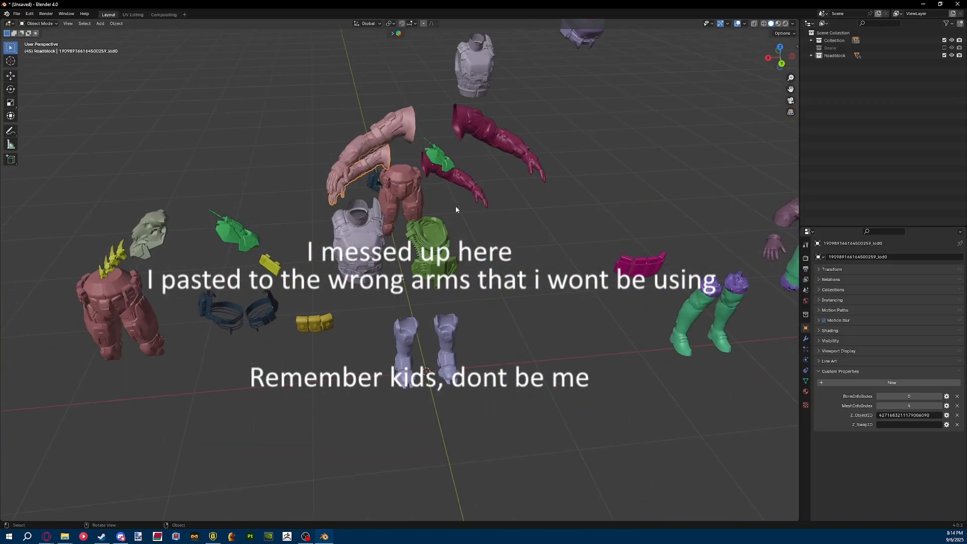
key("alt+Tab")
left_click(235, 389)
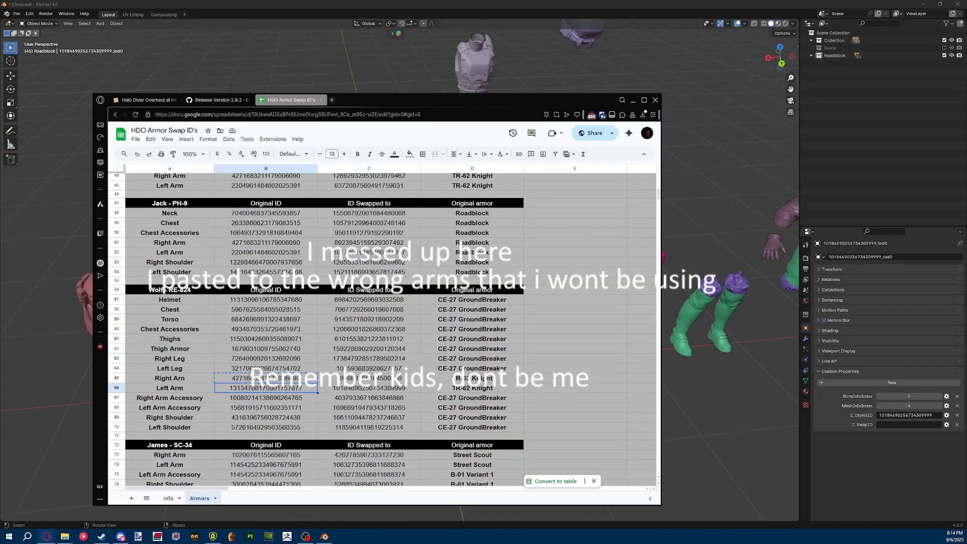
key("alt+Tab")
key("ctrl+KP_1")
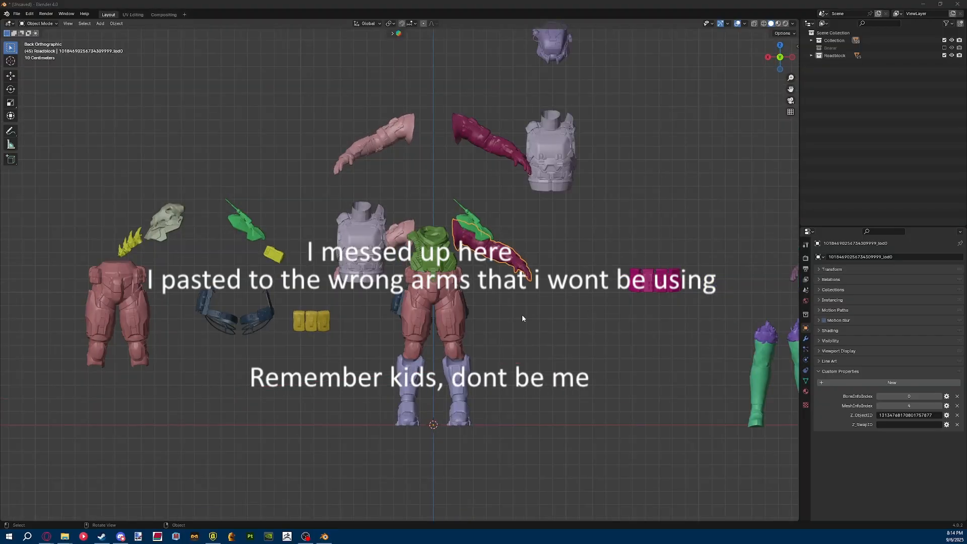
key("alt+Tab")
left_click(266, 398)
key("alt+Tab")
middle_click_drag(403, 191, 542, 220)
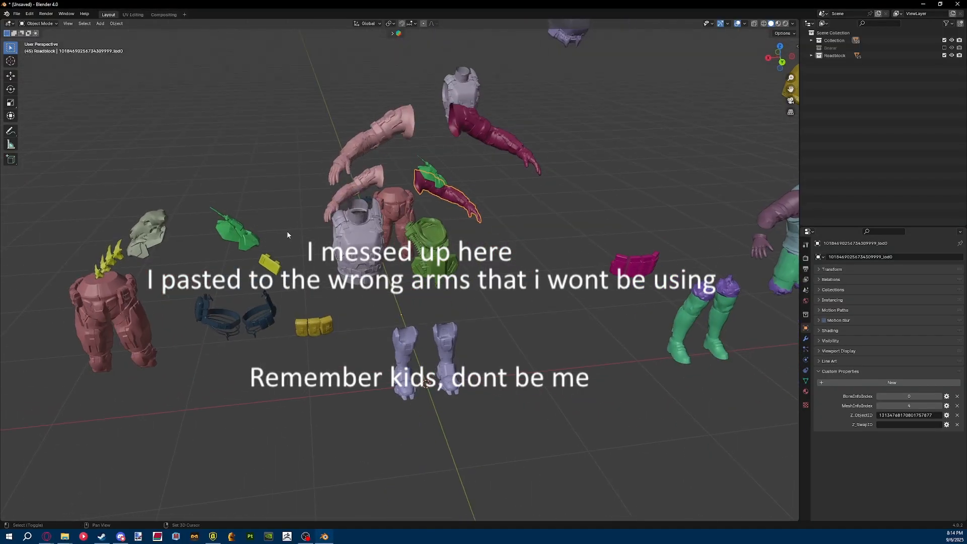
middle_click_drag(116, 242, 373, 237, "shift")
scroll(373, 236, "up", 4)
left_click(375, 240)
key("g")
left_click(348, 237)
scroll(637, 320, "up", 3)
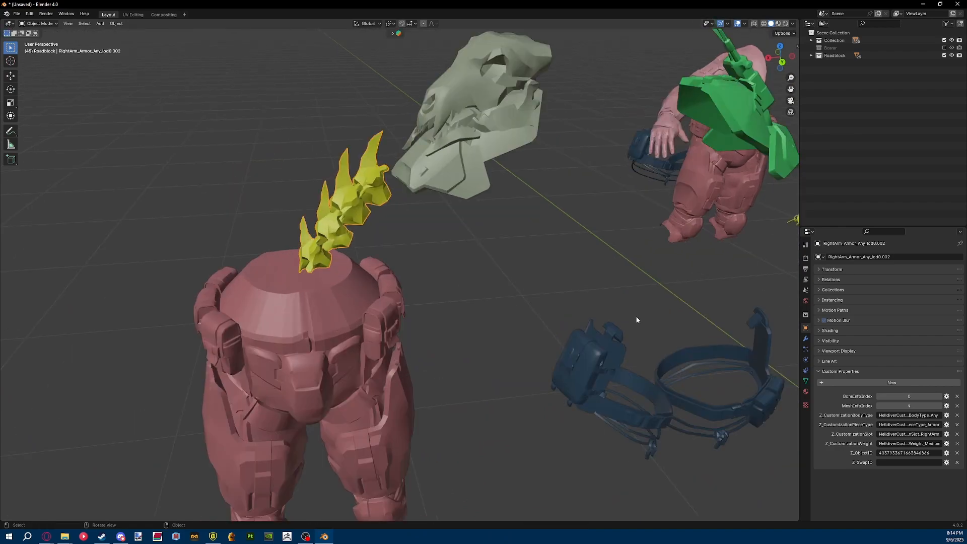
scroll(506, 287, "down", 5)
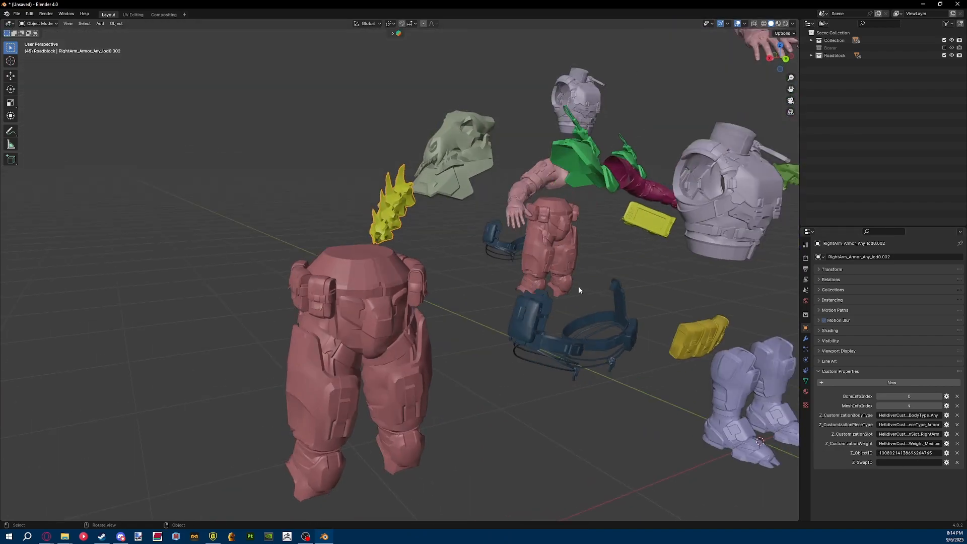
key("alt+Tab")
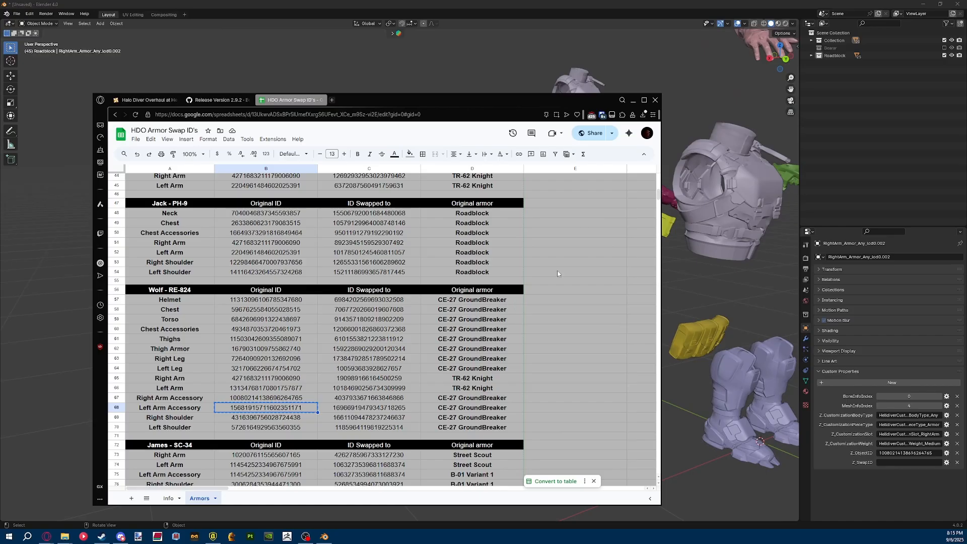
key("alt+Tab")
middle_click_drag(662, 245, 621, 243)
left_click(705, 245)
middle_click_drag(705, 245, 593, 252, "shift")
key("g")
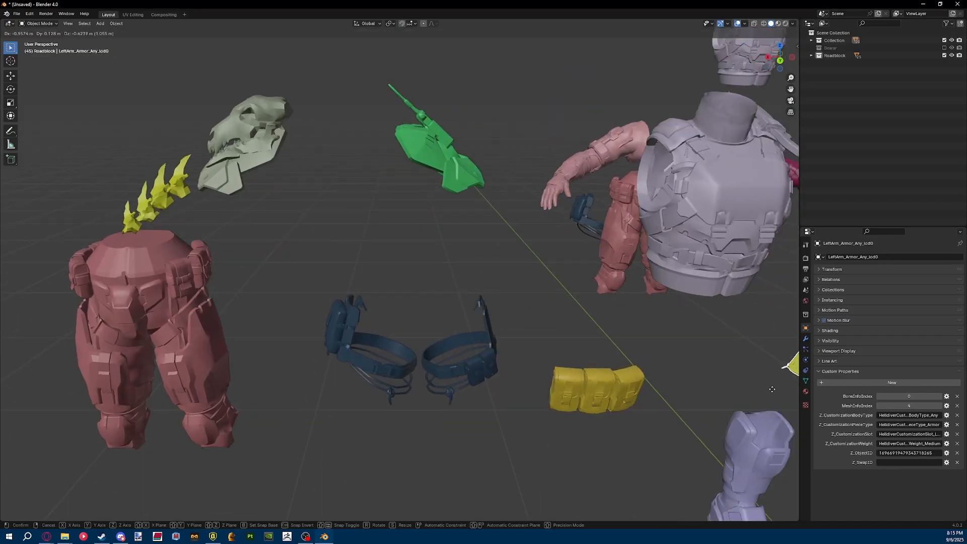
left_click(479, 249)
key("ctrl+v")
key("alt+Tab")
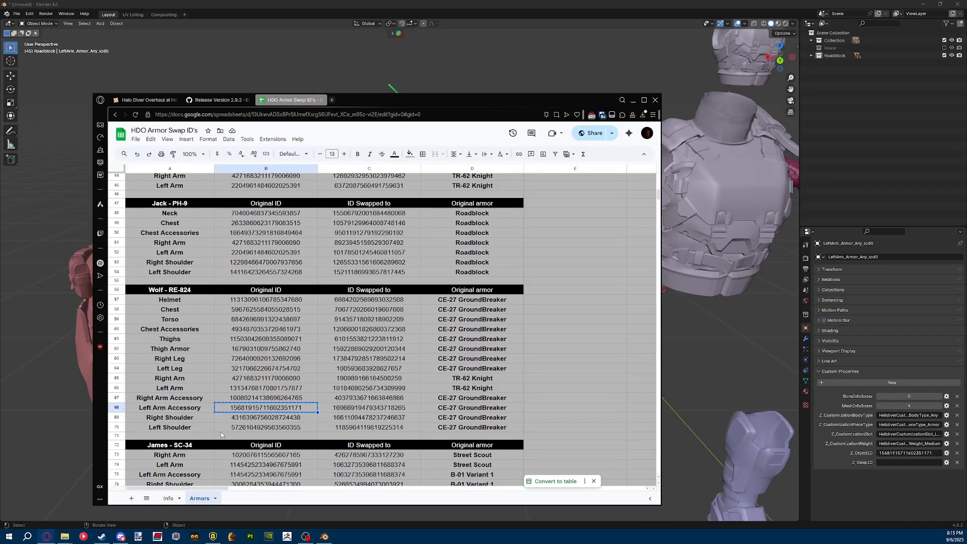
key("Down")
key("ctrl+c")
key("alt+Tab")
left_click(285, 171)
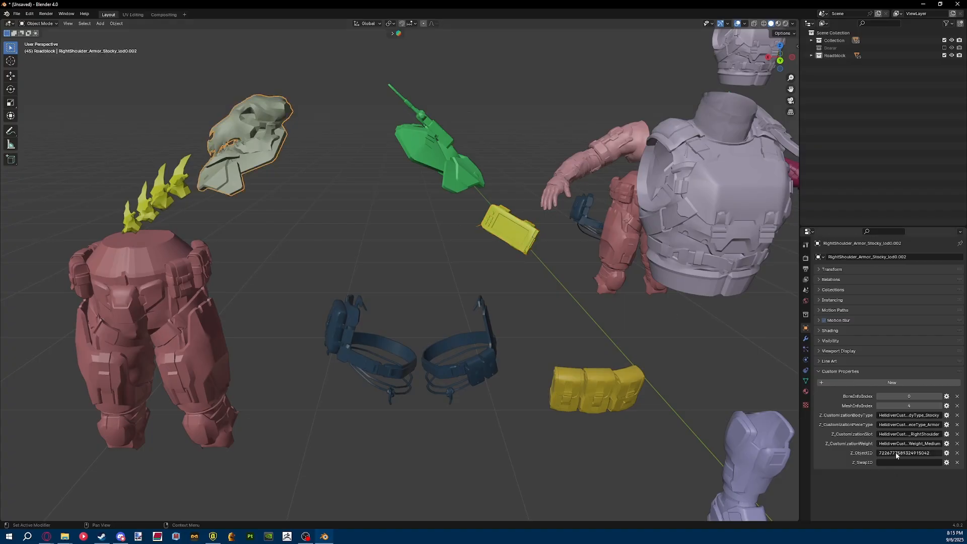
key("ctrl+v")
key("alt+Tab")
key("ctrl+c")
key("alt+Tab")
left_click(437, 152)
key("ctrl+v")
Delete the lower pair of arms, the ones carrying the Wolf Right Arm and Left Arm original IDs.
middle_click_drag(756, 380, 642, 247)
left_click_drag(600, 222, 456, 352)
key("x")
left_click(529, 312)
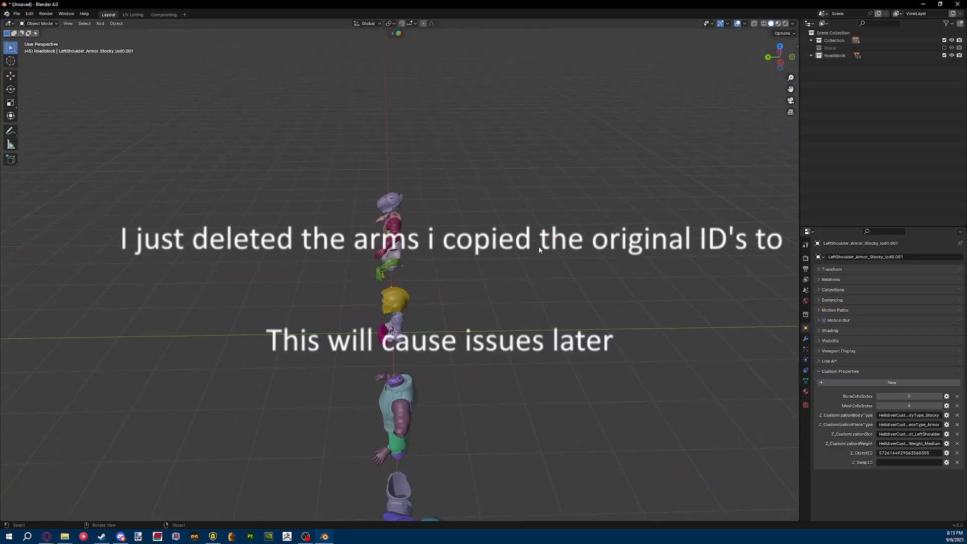
Review the remaining armor meshes against the Wolf - RE-824 rows of the HDO Armor Swap ID's spreadsheet.
middle_click_drag(539, 247, 323, 219)
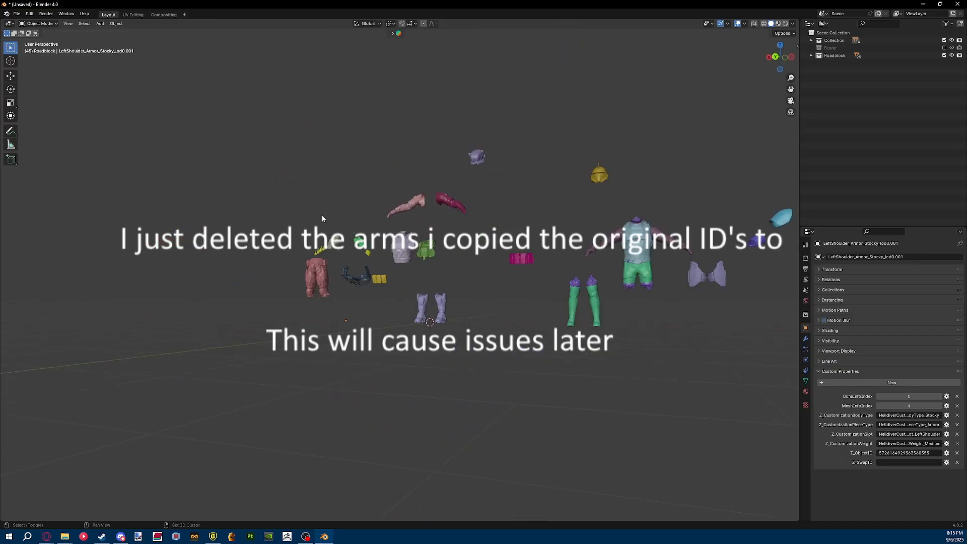
scroll(419, 263, "up", 5)
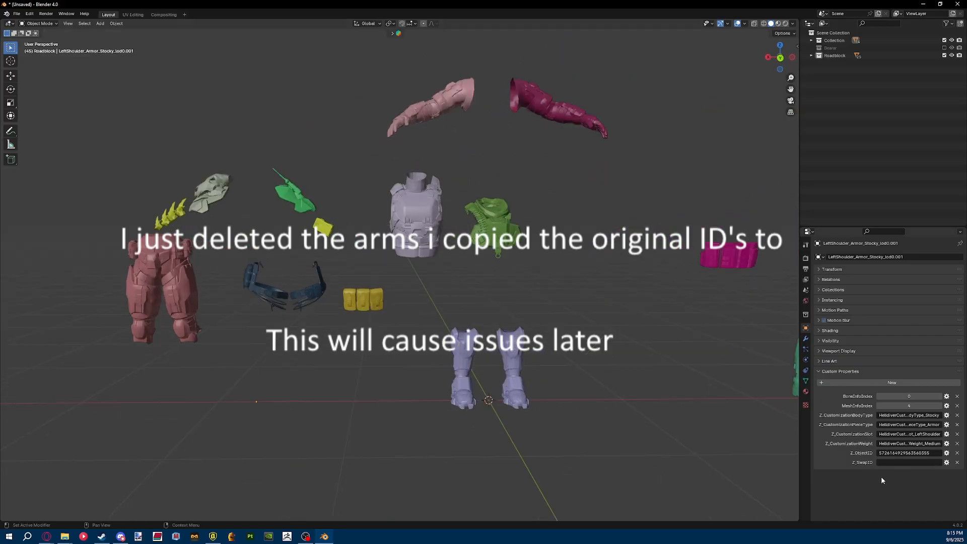
scroll(382, 256, "up", 3)
key("alt+Tab")
scroll(165, 442, "down", 3)
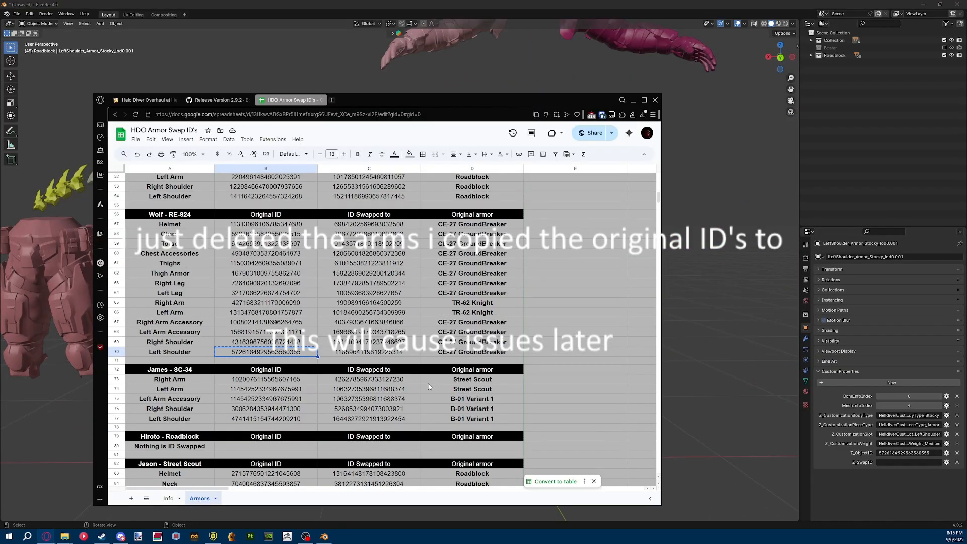
scroll(544, 423, "up", 4)
key("alt+Tab")
Delete the far-end group of torso, hip, neck, arm and shoulder meshes together with the second magenta pouch set.
scroll(609, 316, "down", 2)
scroll(440, 303, "down", 3)
middle_click_drag(609, 313, 449, 305, "shift")
left_click(780, 58)
middle_click_drag(736, 147, 142, 148, "shift")
left_click_drag(682, 112, 325, 388)
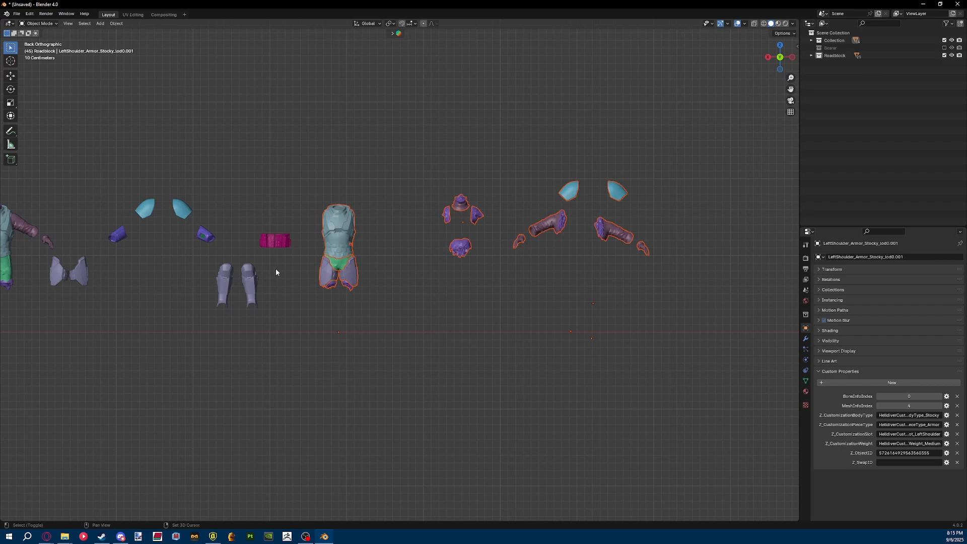
middle_click_drag(276, 270, 515, 269, "shift")
scroll(519, 270, "down", 3)
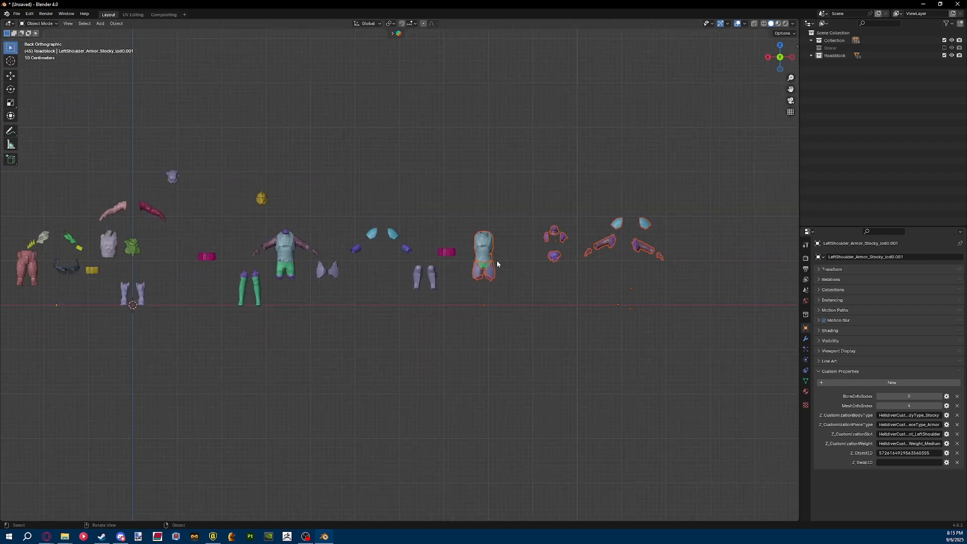
key("Delete")
left_click_drag(485, 234, 437, 254)
key("Delete")
In top view, move the grey Torso_Undergarment_Stocky_lod0 out of the row to just in front of the light blue torso.
middle_click_drag(373, 264, 552, 303, "shift")
scroll(505, 257, "up", 3)
scroll(373, 283, "up", 3)
middle_click_drag(373, 282, 504, 282, "shift")
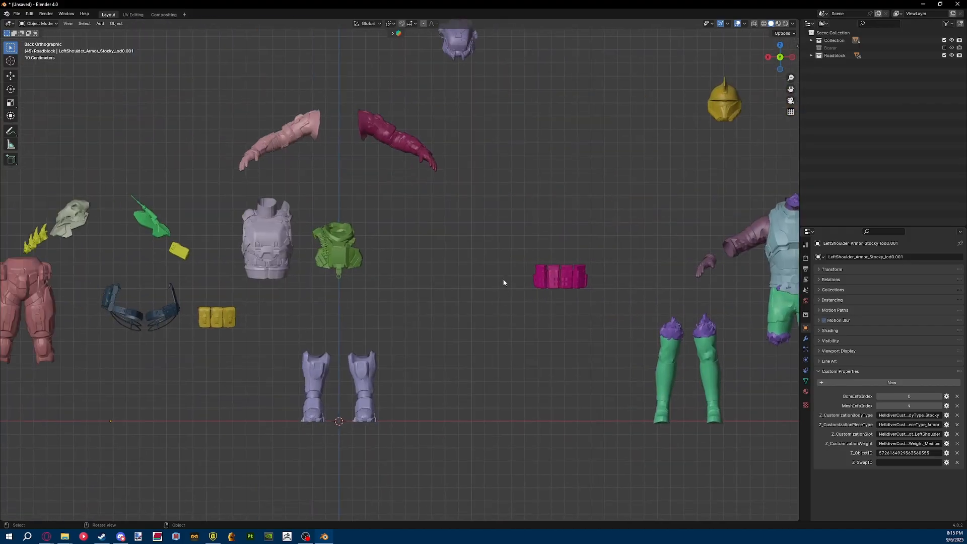
scroll(504, 283, "down", 3)
middle_click_drag(378, 277, 738, 123)
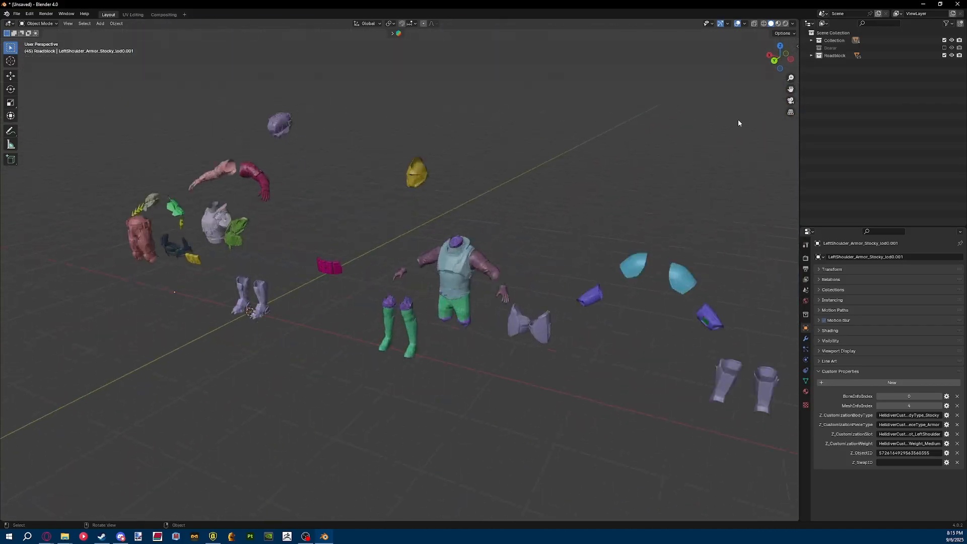
middle_click_drag(494, 212, 542, 205)
left_click(284, 204)
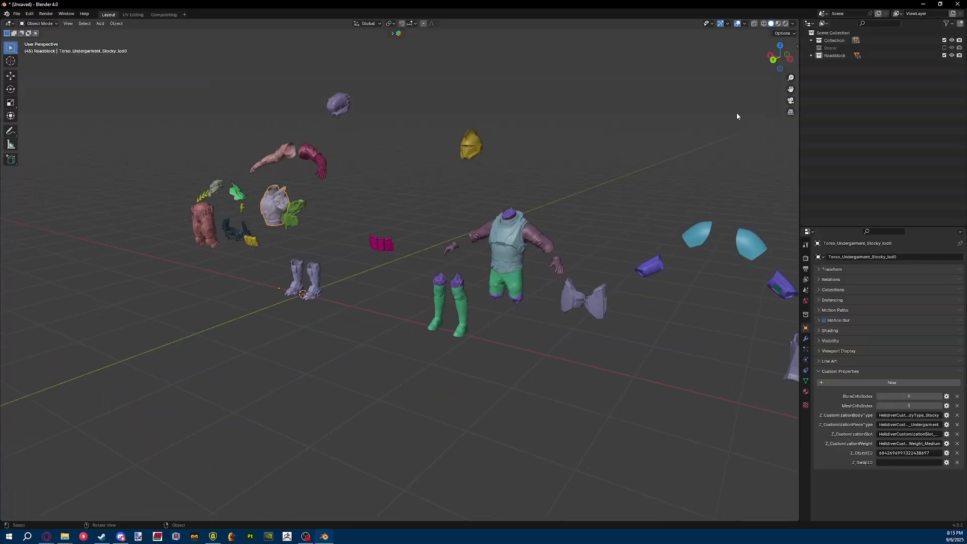
left_click(781, 47)
key("g")
left_click(352, 236)
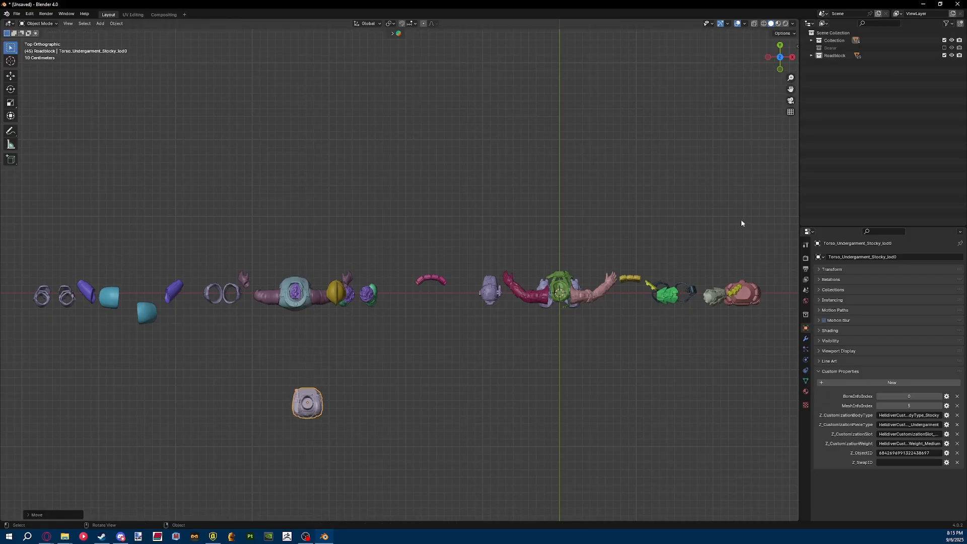
Move all remaining Wolf armor pieces together into a separate row in front of the grey torso.
left_click_drag(742, 223, 479, 384)
scroll(689, 225, "down", 3)
left_click_drag(712, 220, 455, 361)
key("g")
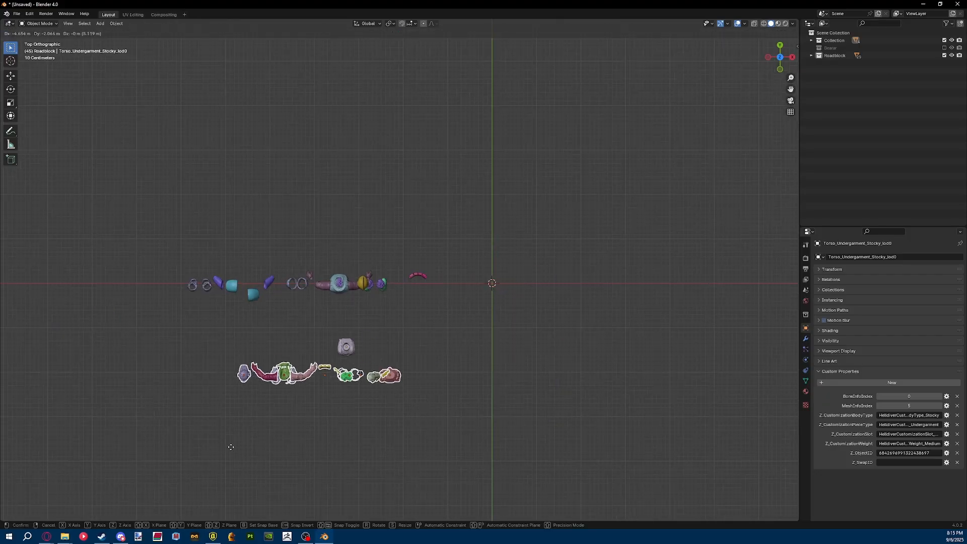
left_click(190, 461)
Move the Wolf helmet, Helmet_Armor_Any_lod0.001, from the Wolf row to the space in front of the gold helmet.
scroll(270, 401, "up", 3)
left_click(59, 482)
key("g")
left_click(374, 358)
middle_click_drag(387, 356, 478, 264, "shift")
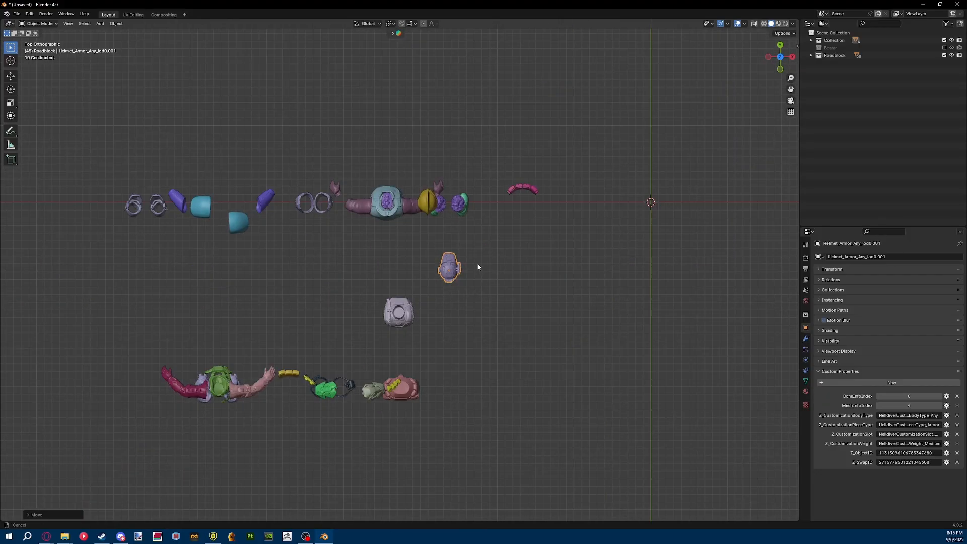
Place the Wolf arms in front of the matching brown arms, then move both arm pairs together to the far end of the row.
scroll(350, 340, "up", 3)
middle_click_drag(349, 341, 404, 334, "shift")
left_click(221, 412)
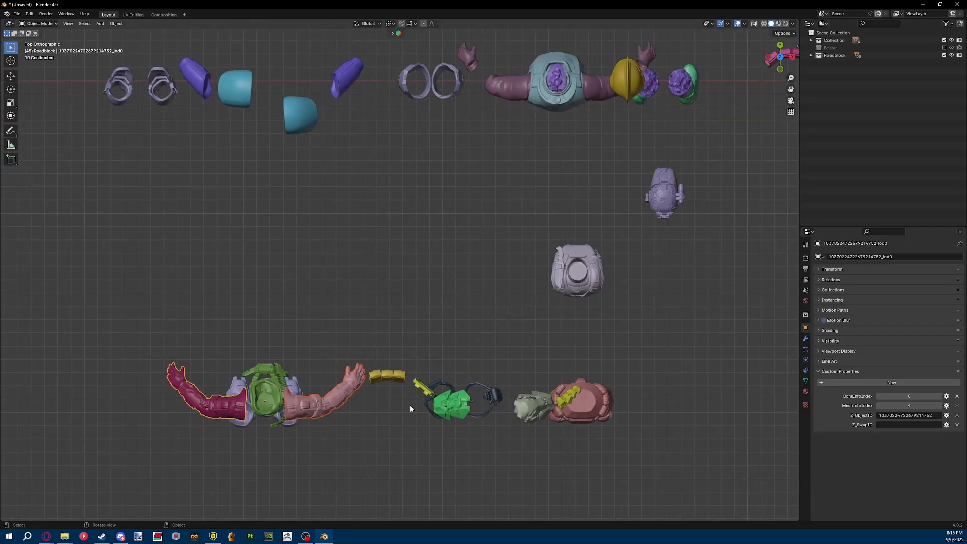
key("g")
left_click(711, 204)
middle_click_drag(648, 201, 569, 288, "shift")
left_click(431, 188, "shift")
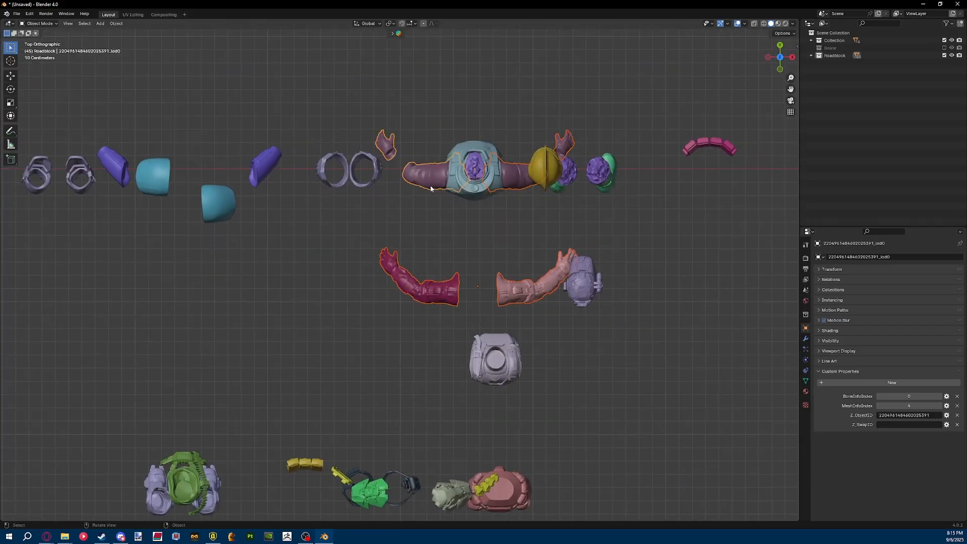
scroll(431, 188, "down", 3)
key("g")
left_click(198, 255)
Move the green Torso_Armor_Stocky_lod0.002 and the light blue torso beside the helmets, with the green armor in front.
scroll(242, 335, "up", 2)
left_click(221, 442)
key("g")
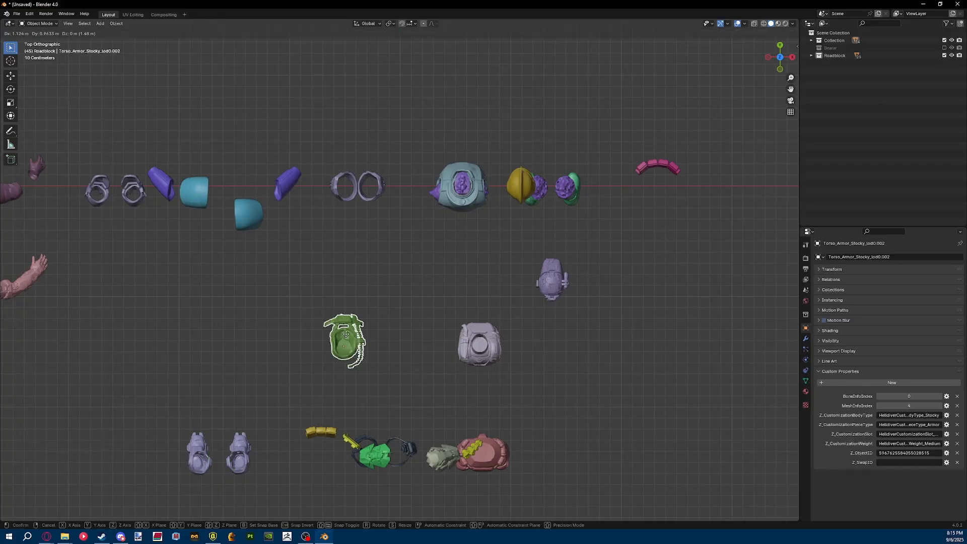
left_click(384, 278)
left_click(456, 201)
key("g")
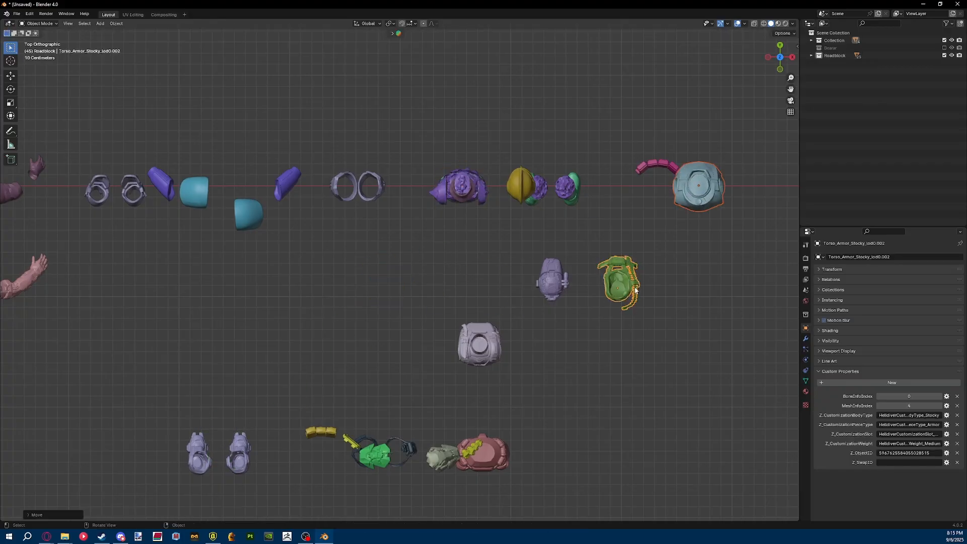
left_click(638, 290)
left_click(670, 194)
key("g")
left_click(587, 187)
Pair the yellow Wolf chest pouches with the magenta Torso_Accessory_Stocky_lod0 pouches beyond the chest armor, aligned front to back.
left_click(327, 432)
key("g")
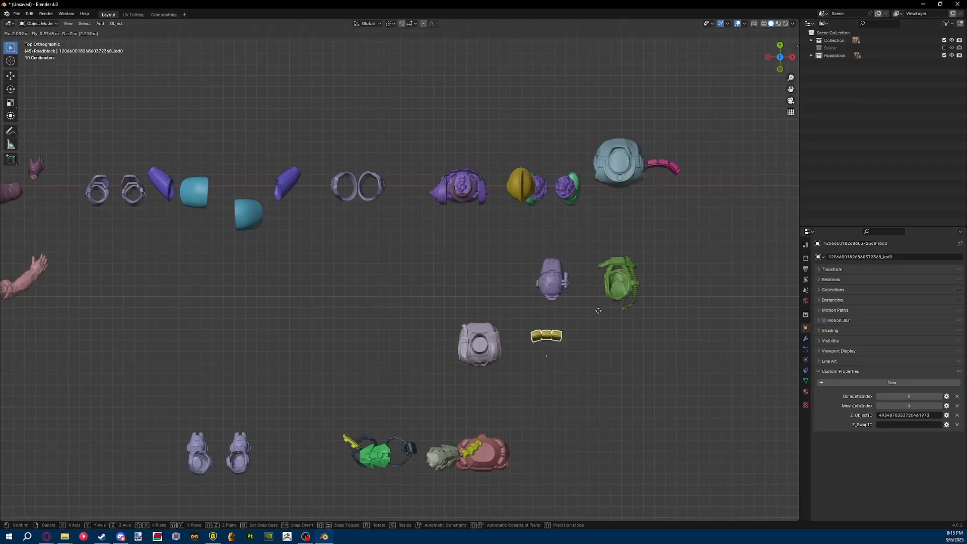
left_click(728, 269)
left_click_drag(692, 167, 666, 288)
key("g")
left_click(757, 267)
left_click(756, 265)
key("g")
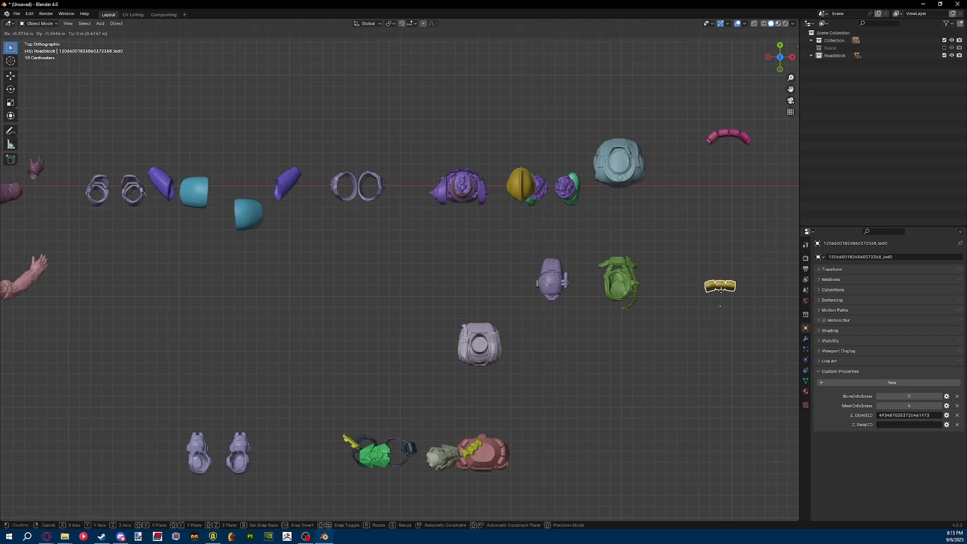
left_click(720, 293)
left_click_drag(723, 144, 736, 128)
key("g")
left_click(733, 143)
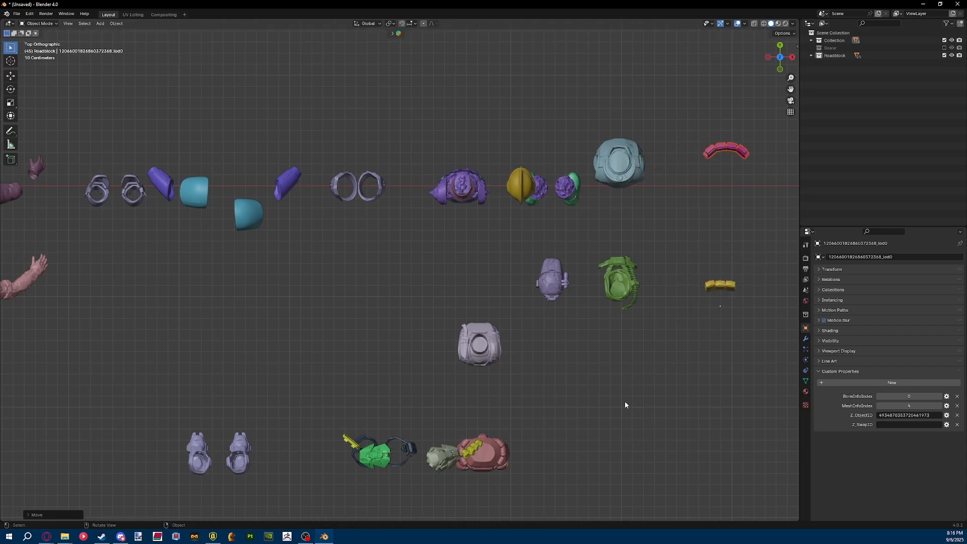
middle_click_drag(625, 405, 496, 392, "shift")
left_click(613, 134)
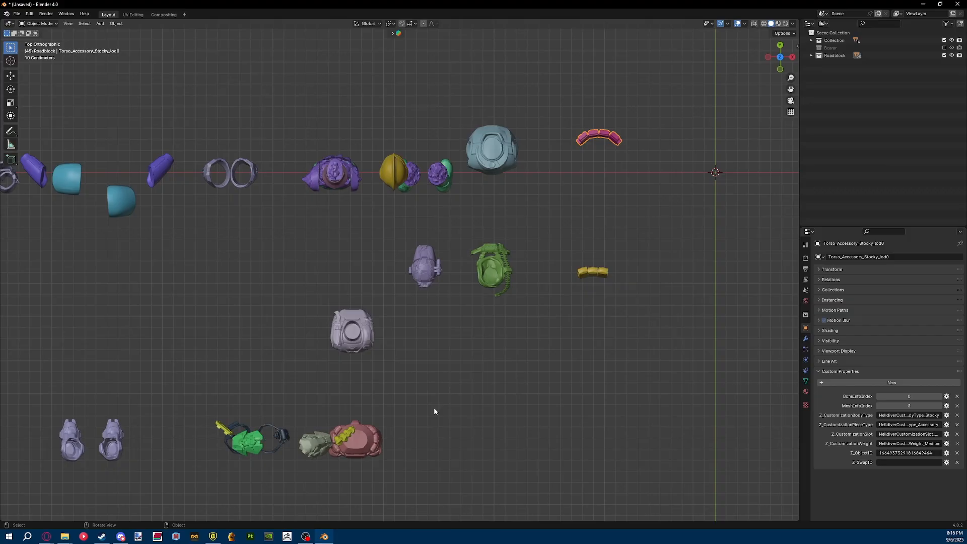
Move the dark blue Hip_Armor_Stocky_lod0.001 directly in front of the grey thigh guards.
middle_click_drag(434, 411, 522, 353, "shift")
left_click(362, 382)
key("g")
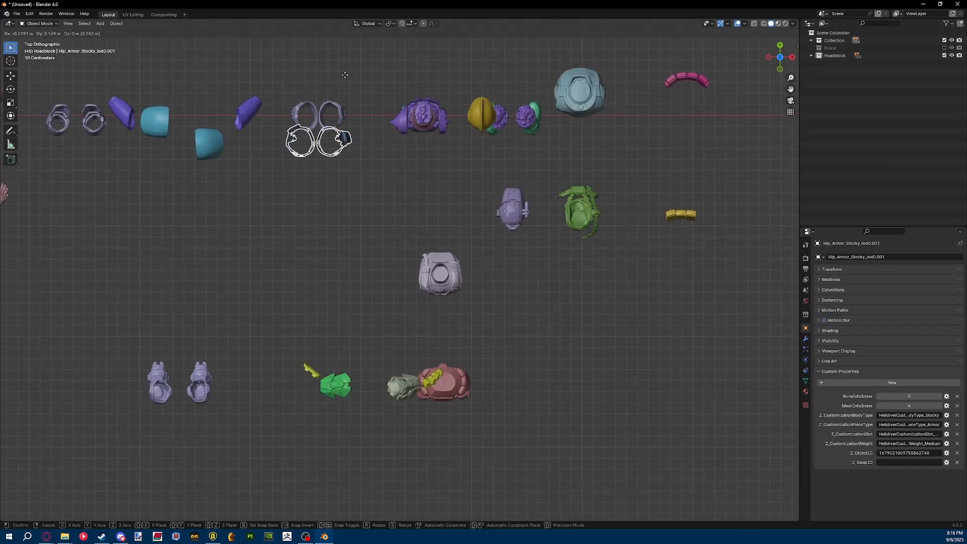
left_click(351, 110)
Pair the green LeftShoulder_Armor_Stocky_lod0.001 with its light blue shoulder pad and move both into the open area in front.
left_click(335, 385)
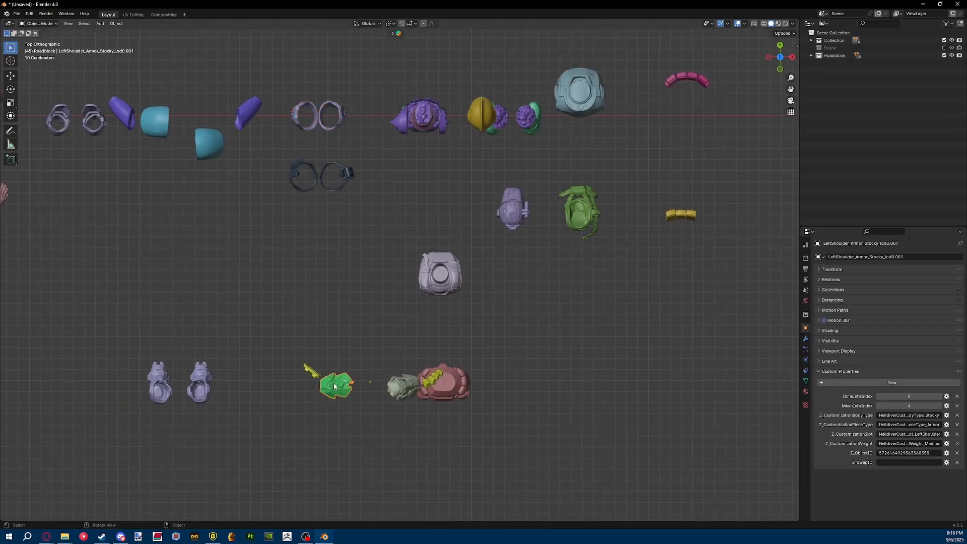
middle_click_drag(335, 385, 400, 427, "shift")
key("g")
left_click(213, 258)
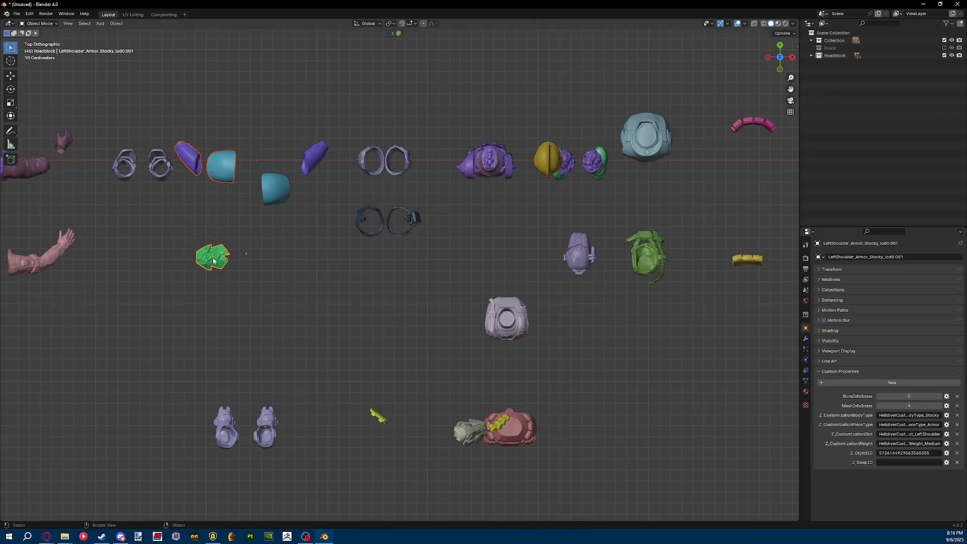
left_click_drag(258, 116, 217, 277)
key("g")
left_click(329, 402)
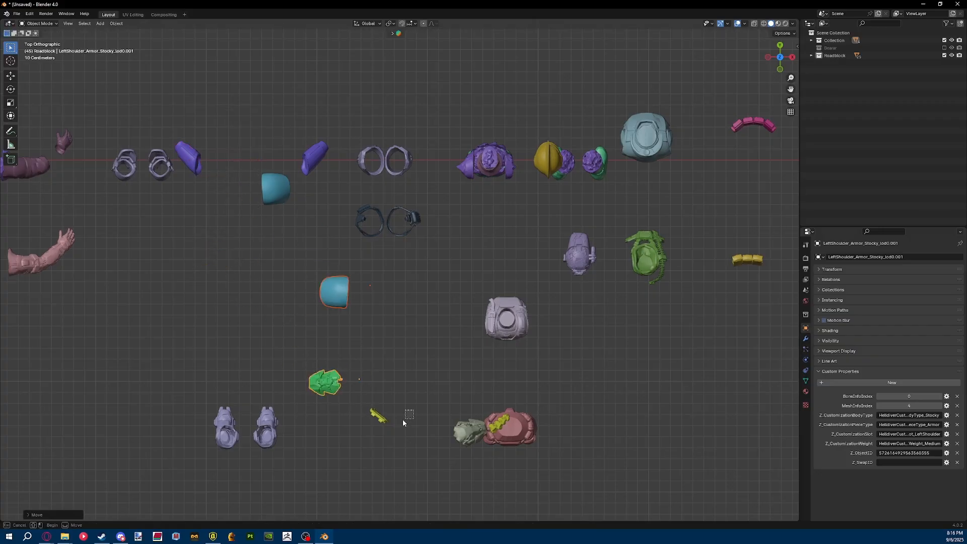
Place the yellow left arm accessory and its matching purple arm guard beside the left shoulder pair, and nudge the light blue pad closer.
left_click(379, 416)
key("g")
left_click(195, 217)
left_click(191, 171, "shift")
key("g")
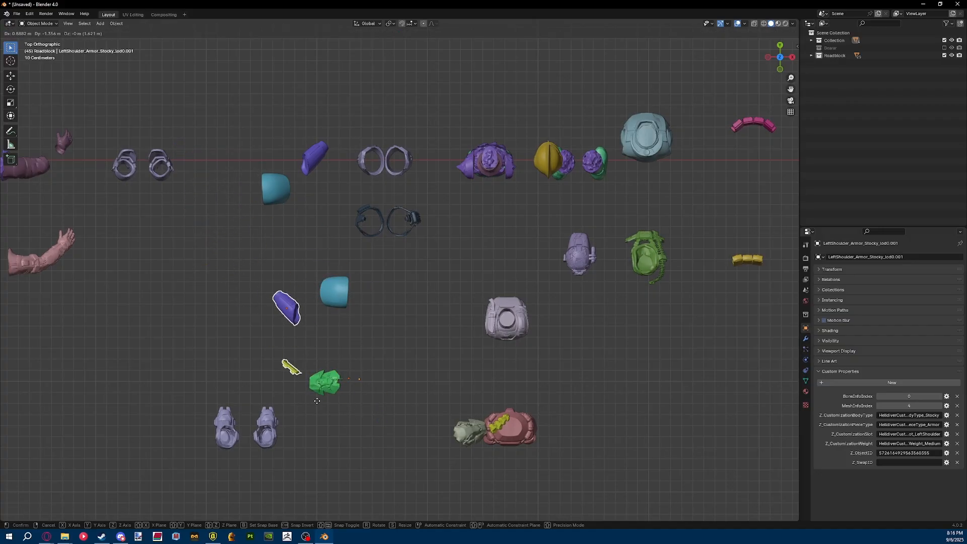
left_click(315, 415)
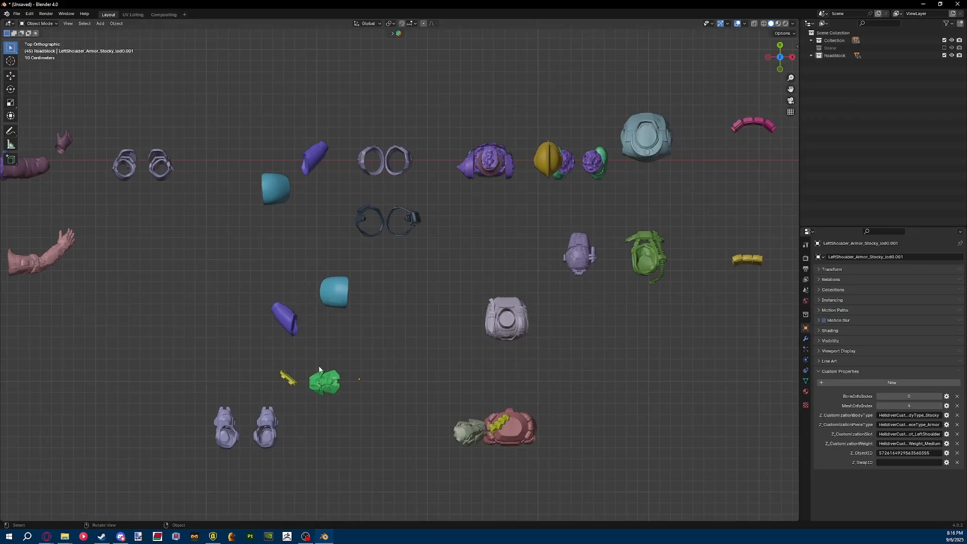
left_click(321, 349)
Move the other light blue pad and purple arm guard beside the left-side group, with the skull shoulder and yellow spikes in front.
left_click_drag(347, 121, 287, 184)
key("g")
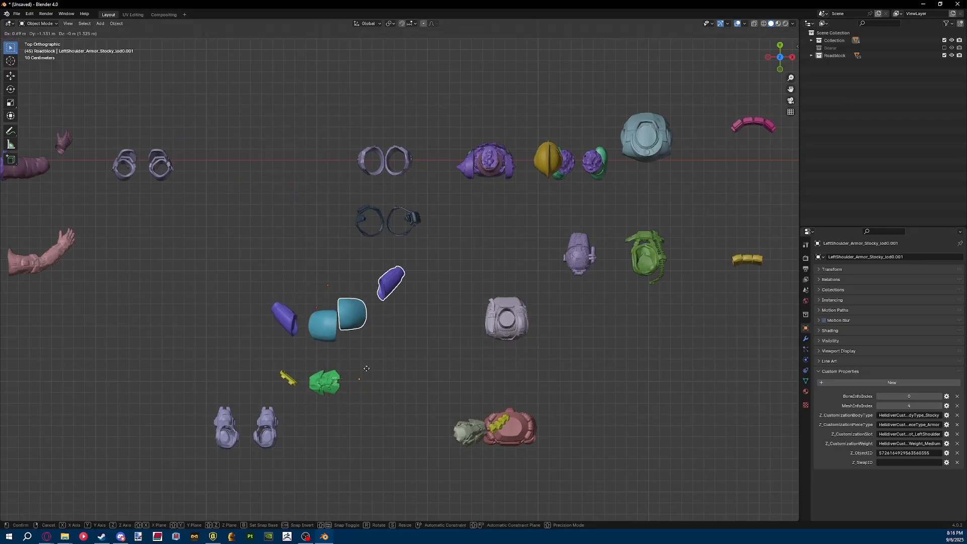
left_click(388, 383)
left_click(461, 434)
left_click(500, 424, "shift")
key("g")
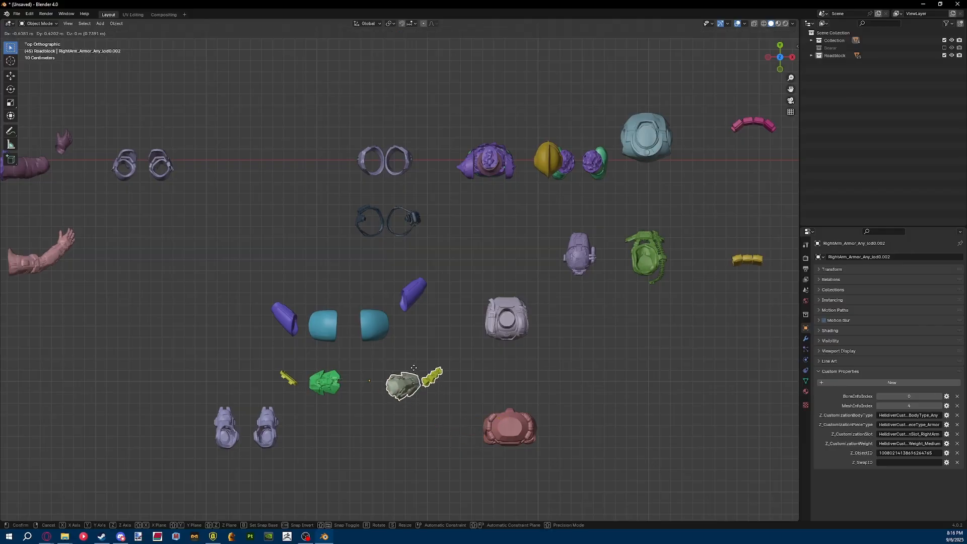
left_click(423, 372)
Align the yellow spikes, skull-shaped shoulder and purple arm guard so the right-side pairs mirror the left-side ones.
left_click_drag(447, 370, 429, 385)
key("g")
left_click(426, 378)
left_click(393, 379)
key("g")
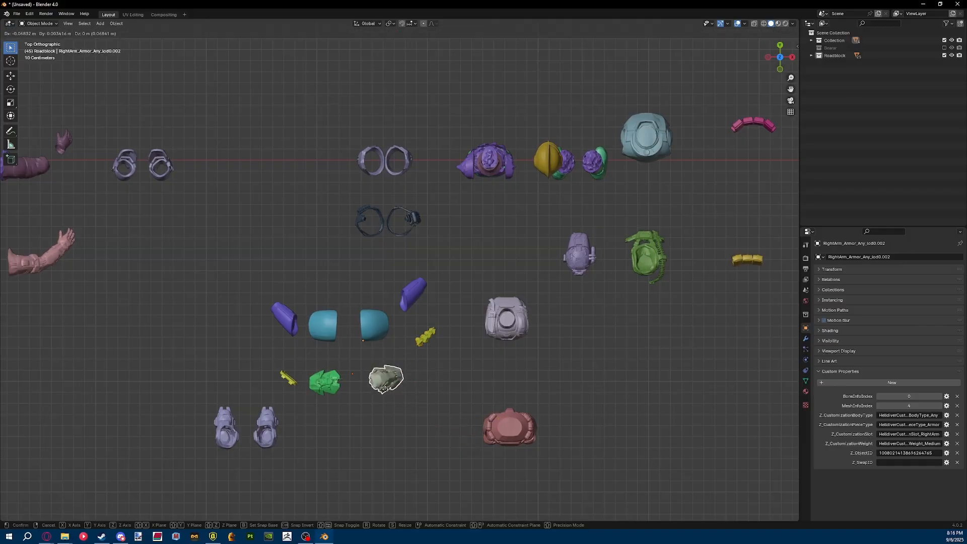
left_click(374, 385)
left_click(416, 291)
key("g")
left_click(418, 389)
scroll(464, 356, "right", 5, "ctrl")
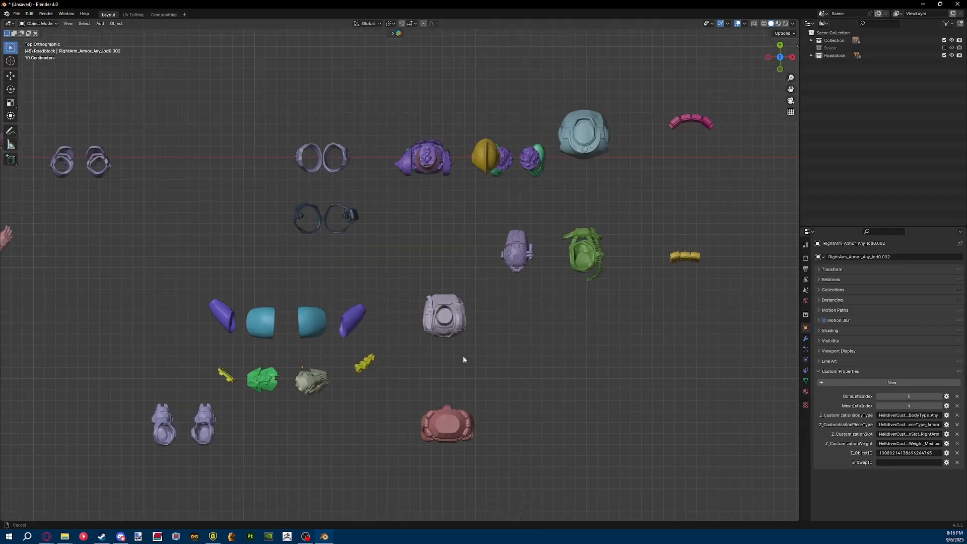
left_click(376, 426)
key("g")
left_click(428, 339)
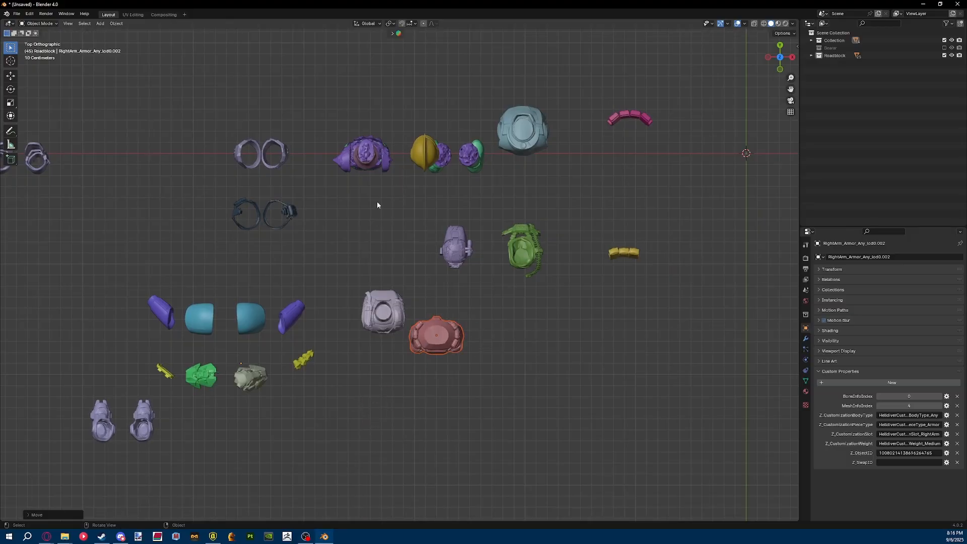
left_click(364, 155)
key("g")
left_click(437, 303)
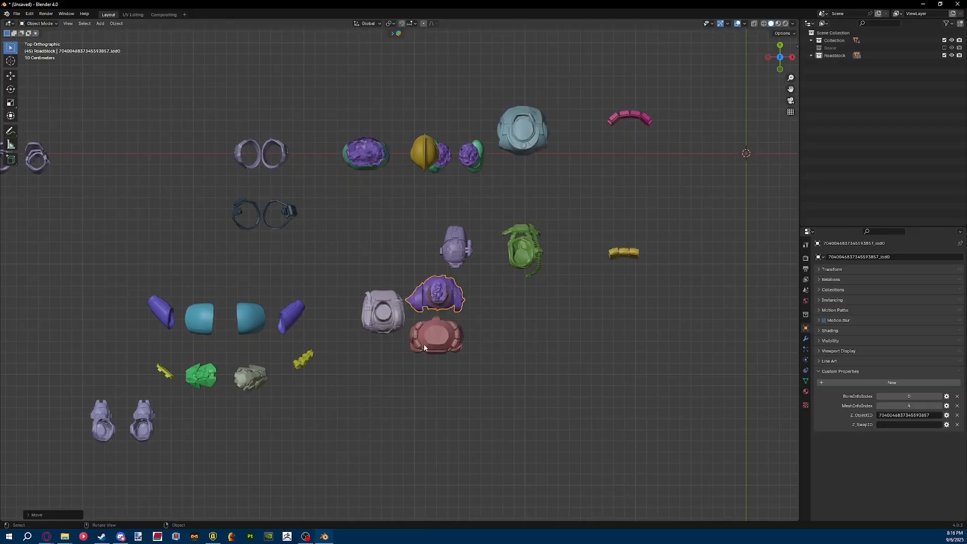
key("ctrl+z")
middle_click_drag(424, 347, 437, 158)
left_click(780, 47)
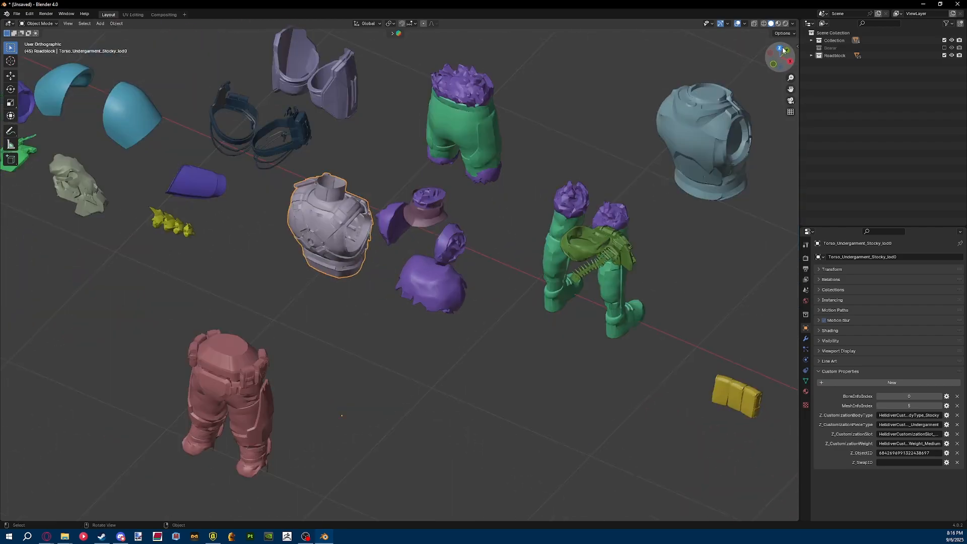
left_click(488, 320)
key("g")
left_click(411, 266)
left_click_drag(411, 265, 371, 332)
scroll(379, 309, "down", 5)
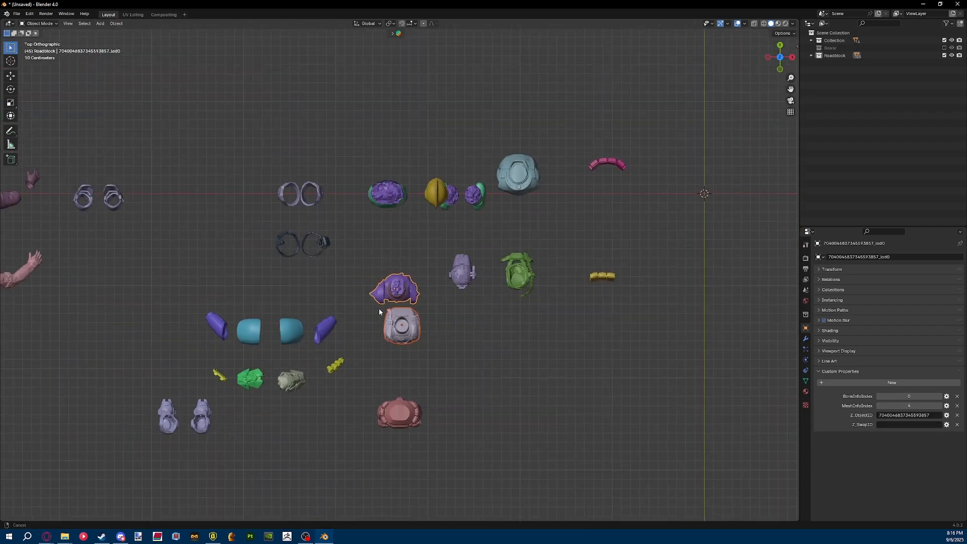
left_click(396, 201)
key("g")
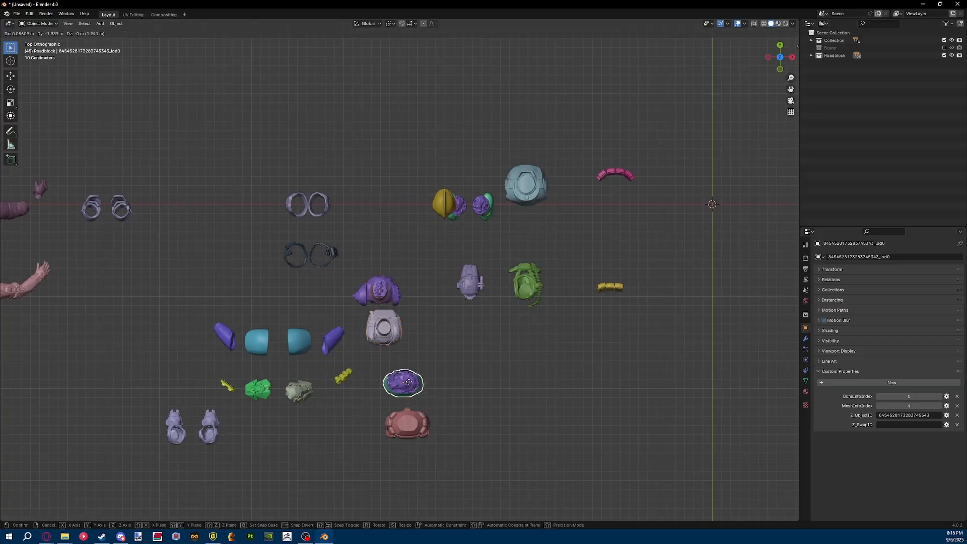
left_click(412, 371)
left_click_drag(437, 367, 396, 437)
key("g")
left_click(460, 278)
Shift the grey Helmet_Armor_Any_lod0.001 toward the green torso armor and place the yellow helmet in line beside it.
left_click(468, 283)
key("g")
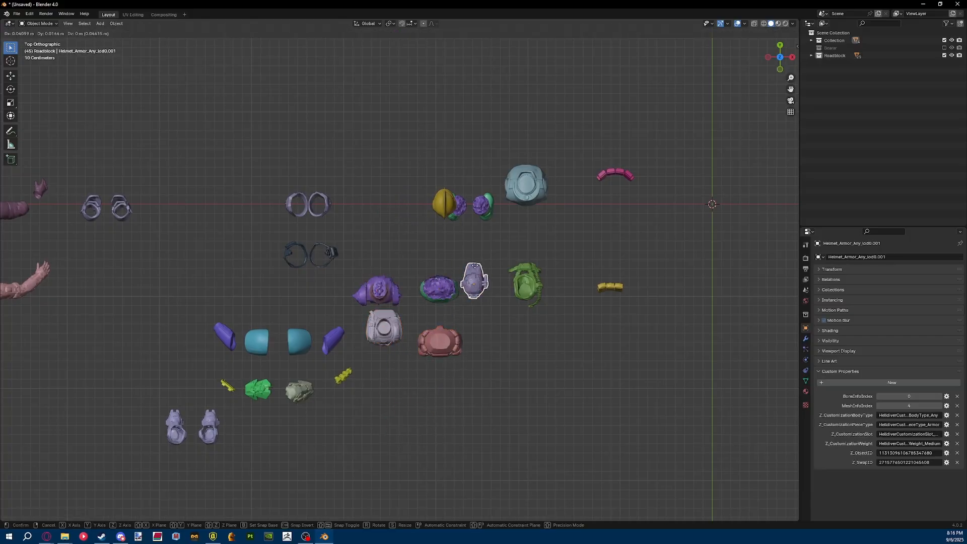
left_click(482, 281)
left_click(441, 204)
key("g")
left_click(481, 238)
middle_click_drag(490, 205, 449, 235, "shift")
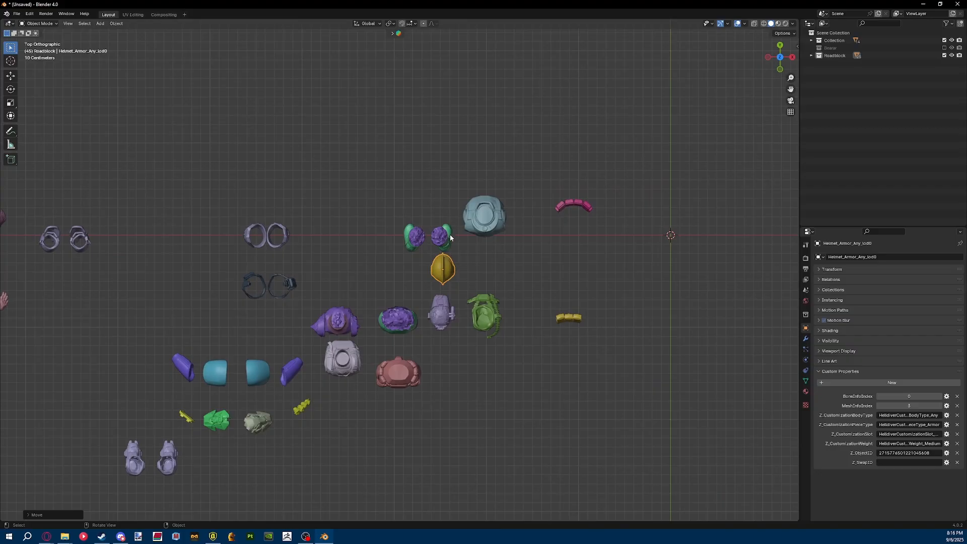
Move the purple-and-green legs beside the grey armored boots so both pairs line up.
left_click(450, 234)
middle_click_drag(329, 370, 433, 328, "shift")
key("g")
left_click(295, 426)
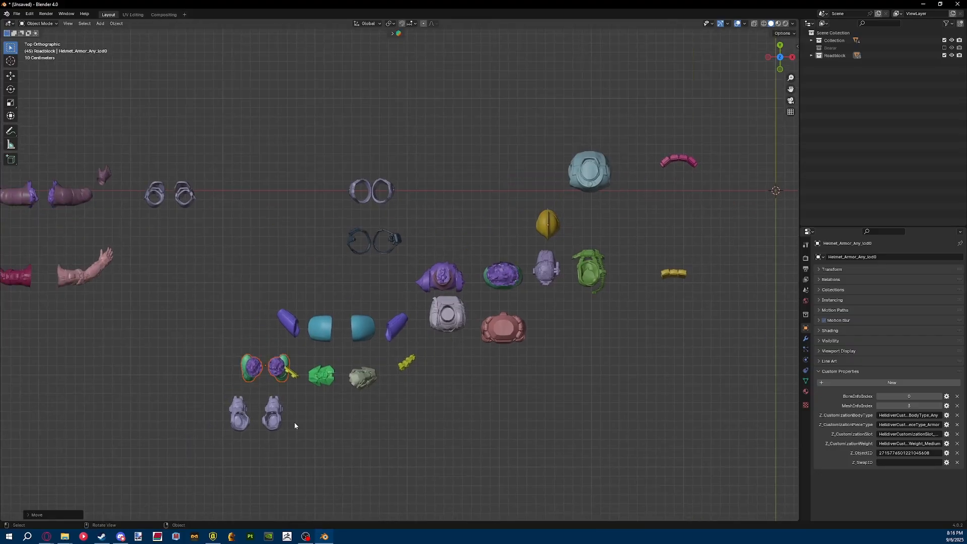
middle_click_drag(238, 408, 320, 357, "shift")
scroll(320, 357, "up", 3)
key("g")
left_click(336, 369)
Move the purple-and-green legs and the grey armored boots together, away from the shoulder and arm pieces.
left_click(324, 414, "shift")
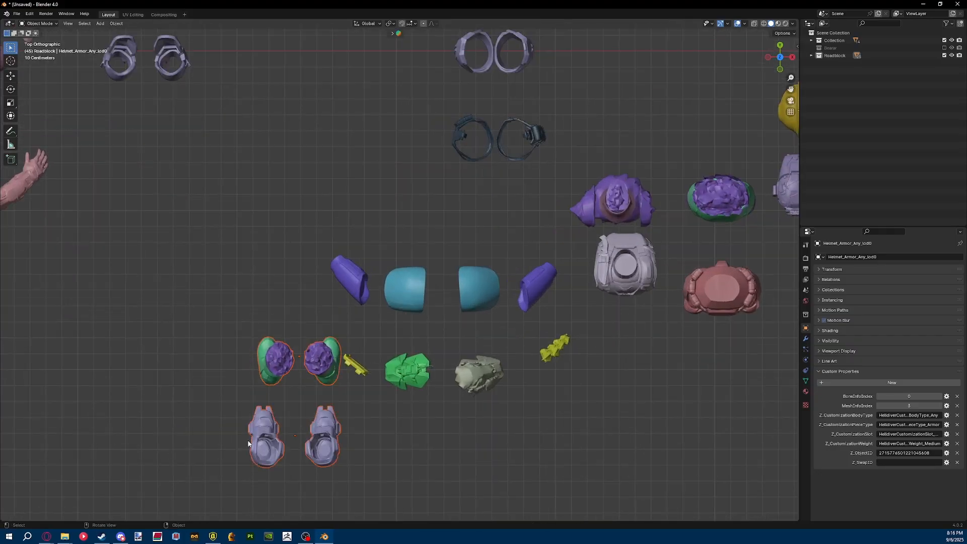
scroll(326, 383, "down", 2)
key("g")
left_click(290, 308)
Collapse the two grey shin armor meshes, RightLeg_Armor_Any_lod0.002 and LeftLeg_Armor_Any_lod0.001, by merging all their vertices at center.
middle_click_drag(317, 204, 297, 364, "shift")
left_click(285, 235)
scroll(451, 328, "up", 1)
middle_click_drag(585, 391, 415, 337, "shift")
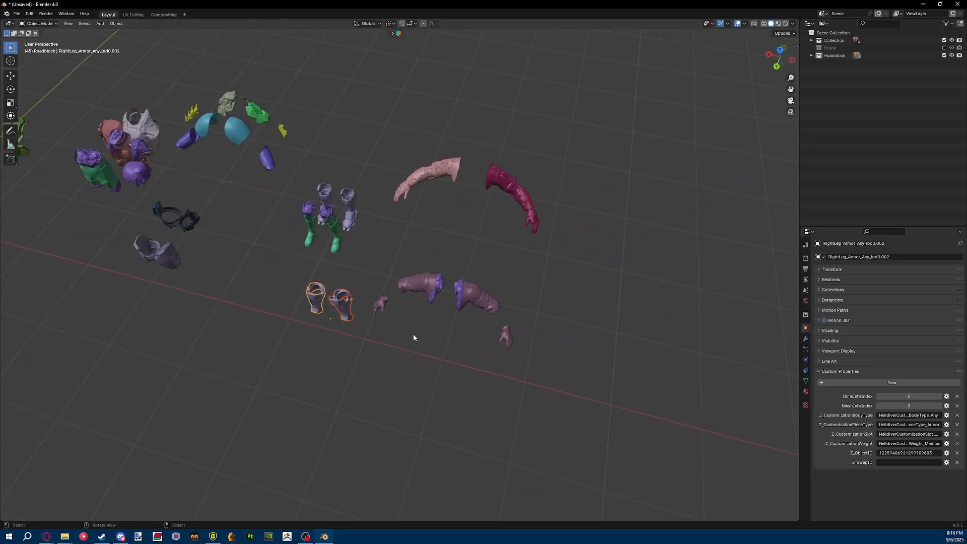
scroll(414, 337, "up", 4)
middle_click_drag(273, 267, 475, 228, "shift")
scroll(475, 263, "up", 5)
middle_click_drag(569, 219, 548, 241, "shift")
scroll(548, 240, "down", 4)
middle_click_drag(478, 242, 432, 275)
left_click(431, 276)
left_click(369, 266)
left_click(454, 268, "shift")
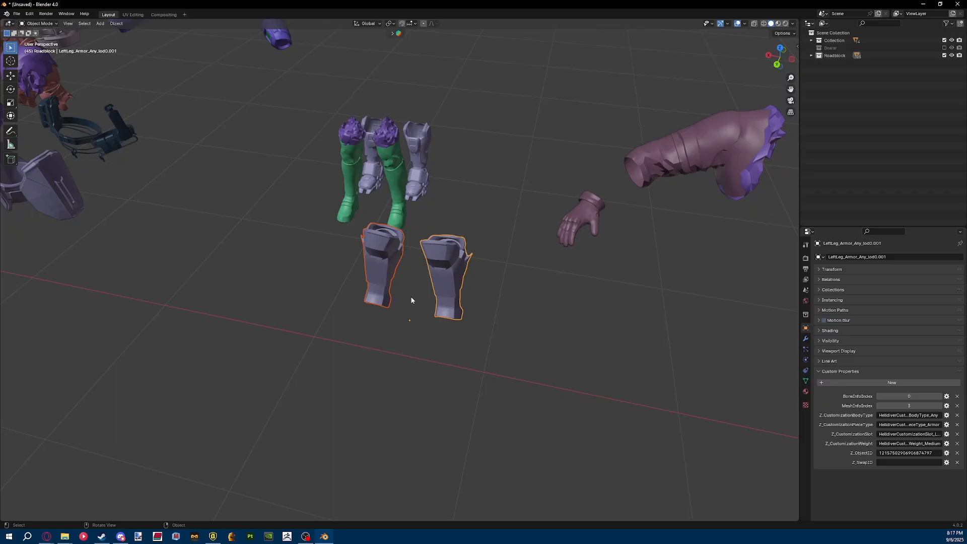
key("Tab")
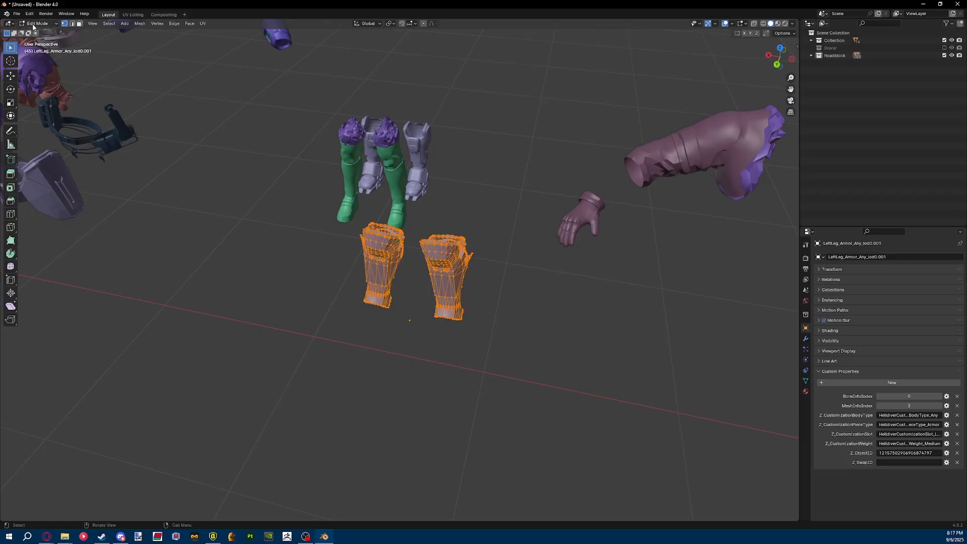
key("m")
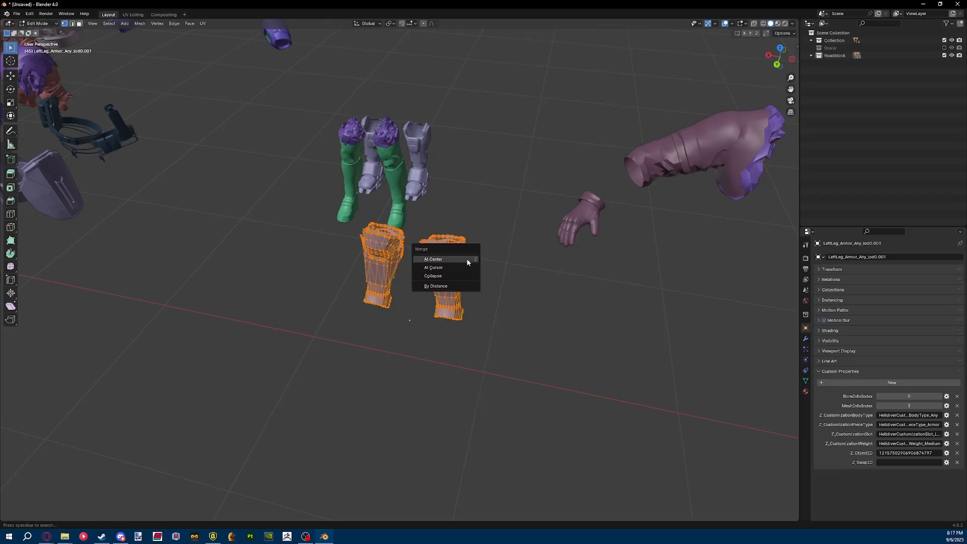
left_click(439, 259)
scroll(461, 274, "up", 2)
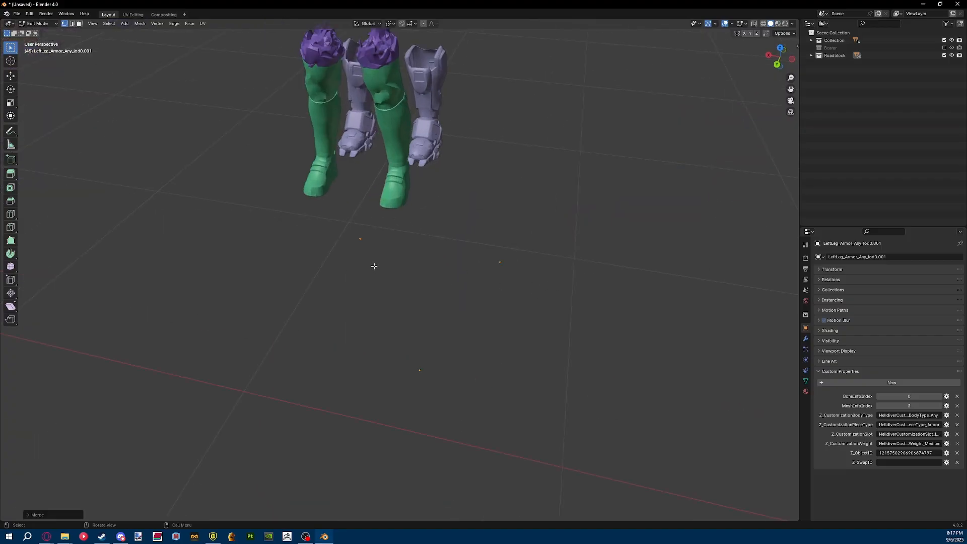
key("Tab")
Move the two collapsed leg armor objects into a new collection named Need.
scroll(504, 236, "down", 3)
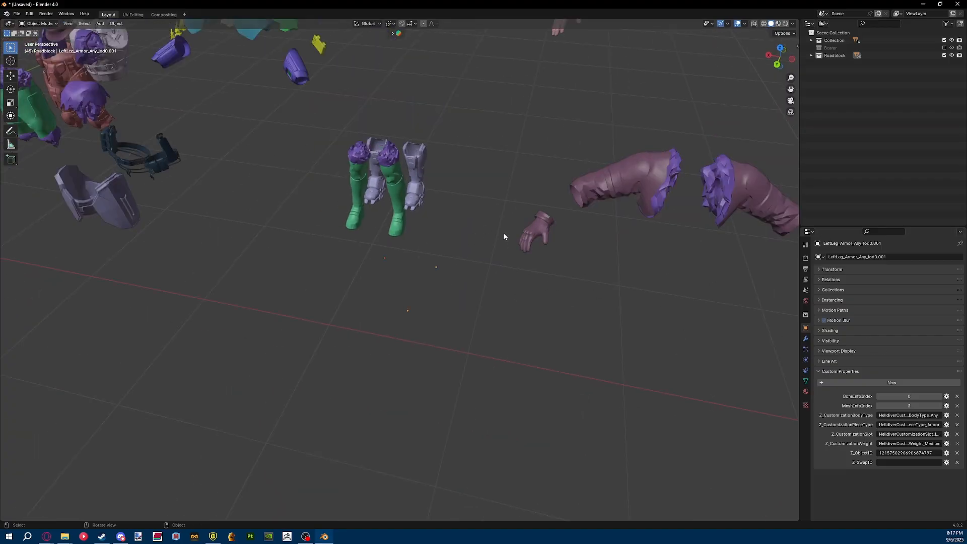
key("m")
left_click(403, 353)
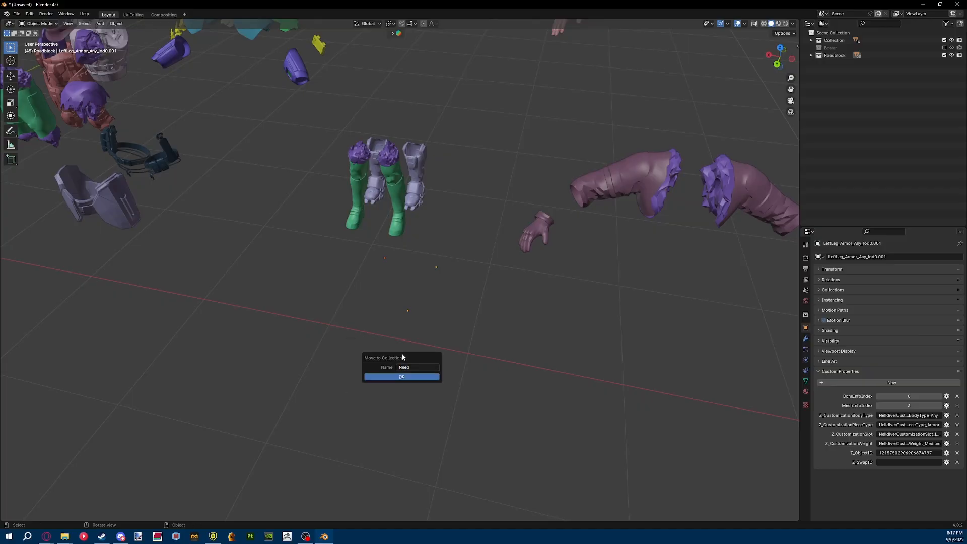
key("Return")
left_click_drag(791, 78, 791, 76)
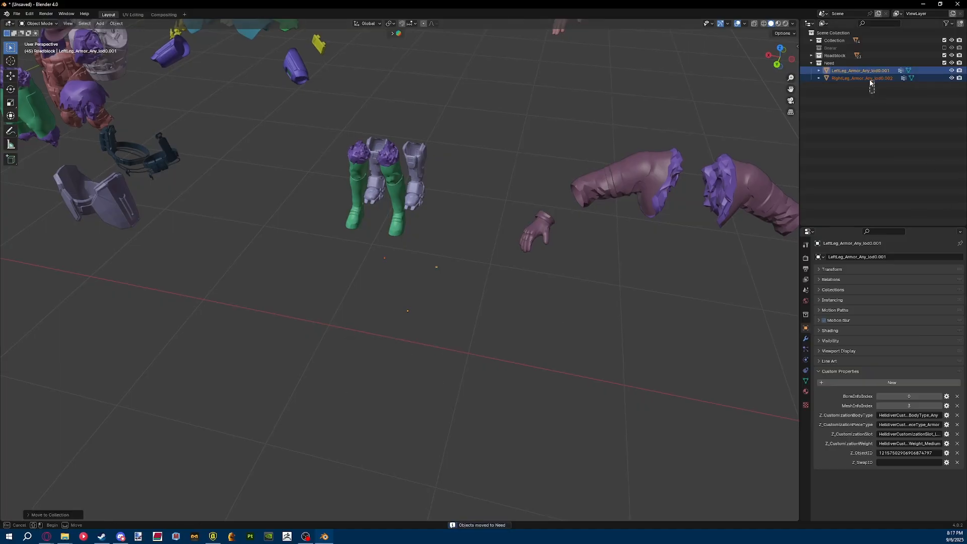
left_click_drag(870, 83, 869, 77)
scroll(371, 133, "down", 4)
left_click(504, 348)
middle_click_drag(524, 368, 507, 277, "shift")
Unload the loaded patch in the Helldivers 2 SDK, start a new one for the base archive, and review the SDK settings.
key("n")
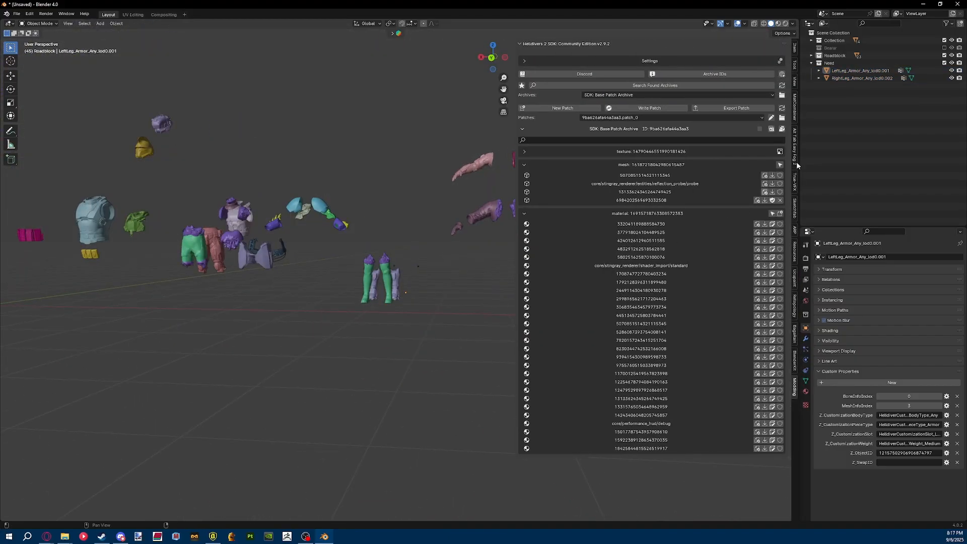
left_click(783, 109)
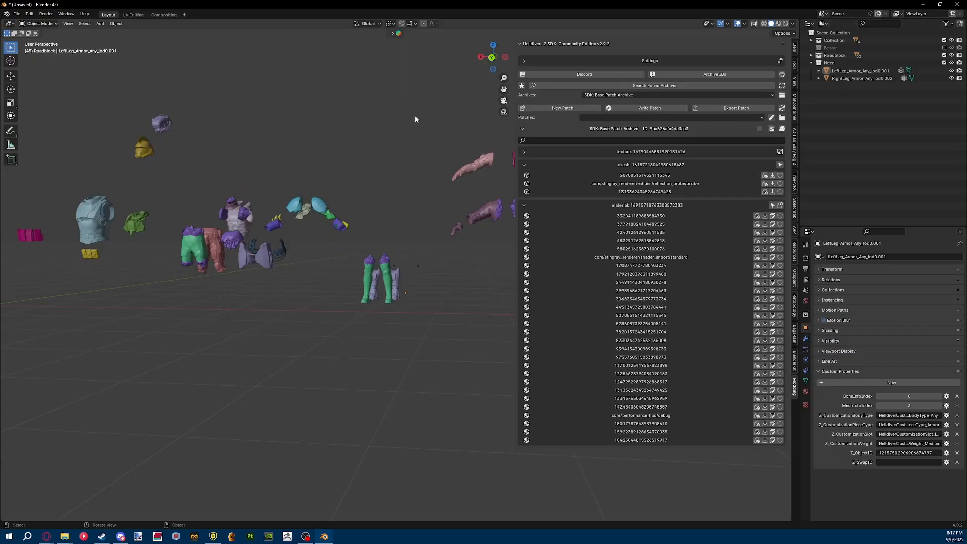
left_click(751, 60)
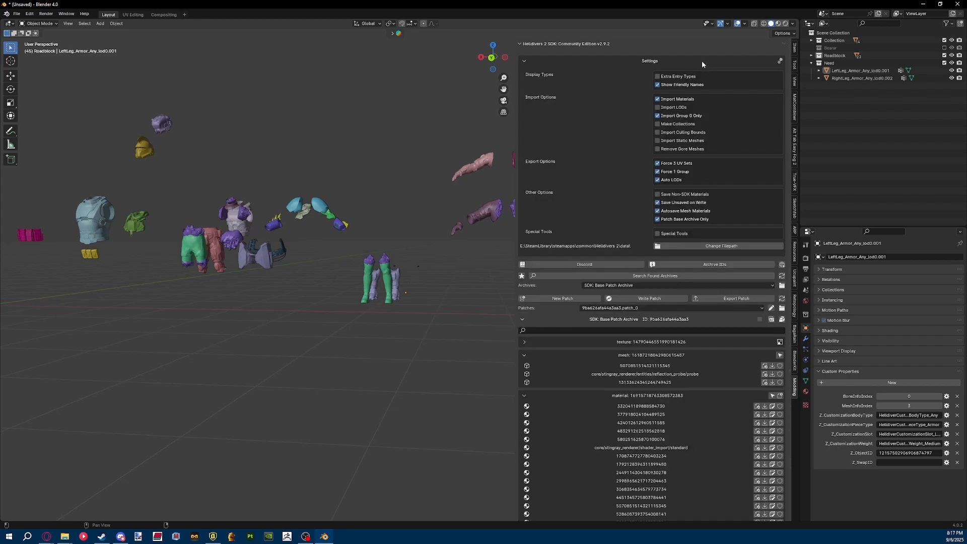
left_click(586, 46)
middle_click_drag(644, 54, 498, 150)
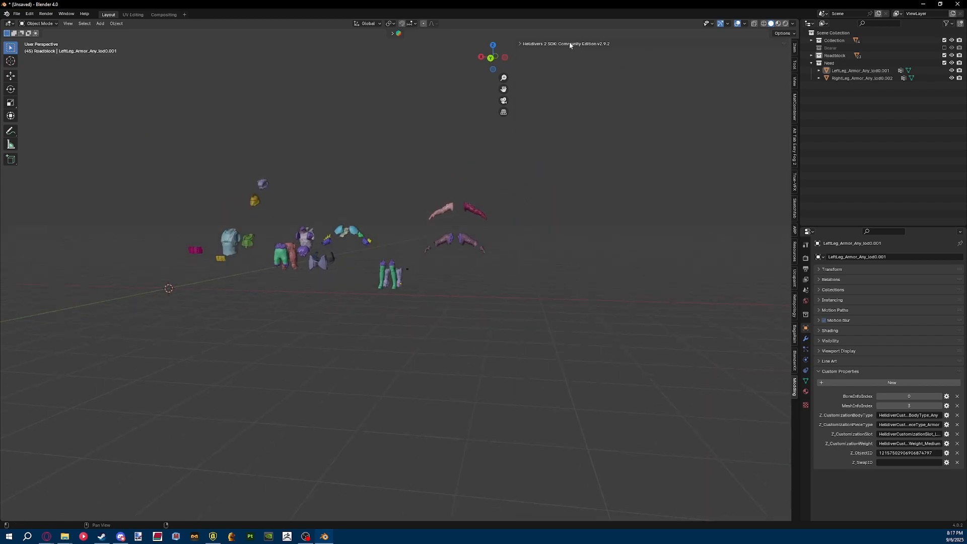
left_click(570, 44)
left_click(579, 43)
Hide LeftLeg_Armor_Any_lod0.001 and RightLeg_Armor_Any_lod0.002 in the Need collection.
scroll(370, 243, "up", 3)
middle_click_drag(370, 243, 506, 266)
scroll(403, 275, "up", 2)
scroll(506, 266, "down", 3)
middle_click_drag(512, 350, 469, 317)
scroll(468, 317, "up", 4)
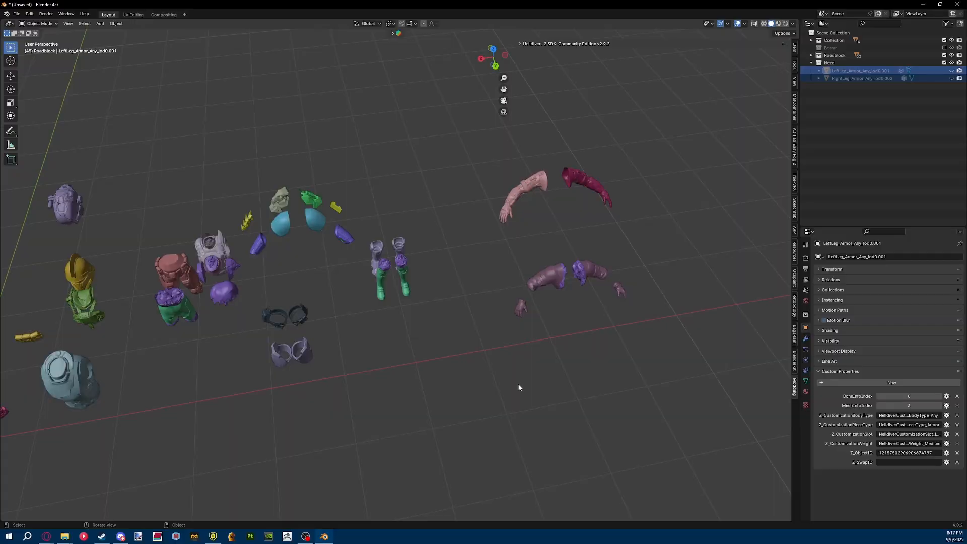
Lower the pink and dark magenta arms along the Z axis to the height of the purple-frilled arms.
middle_click_drag(518, 388, 608, 258)
middle_click_drag(479, 252, 635, 279, "shift")
left_click_drag(778, 199, 659, 248)
middle_click_drag(658, 249, 518, 215, "shift")
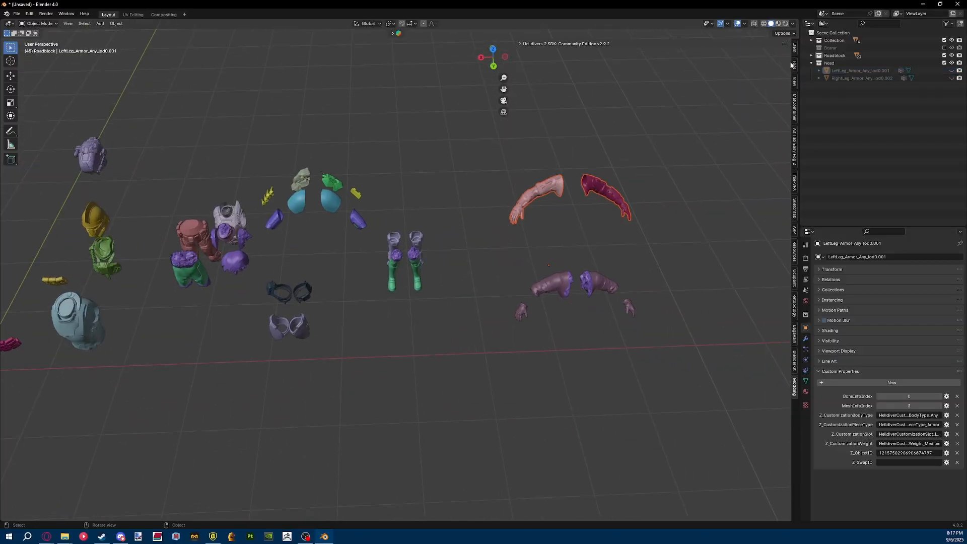
scroll(671, 140, "down", 1)
left_click(493, 66)
key("g")
key("z")
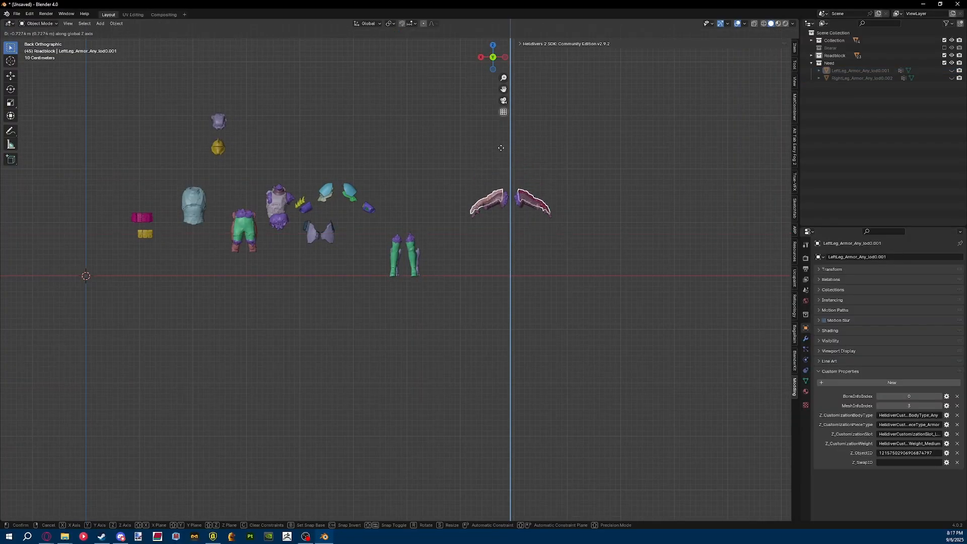
left_click(561, 47)
left_click(561, 47)
middle_click_drag(399, 155, 430, 274)
key("n")
left_click(783, 60)
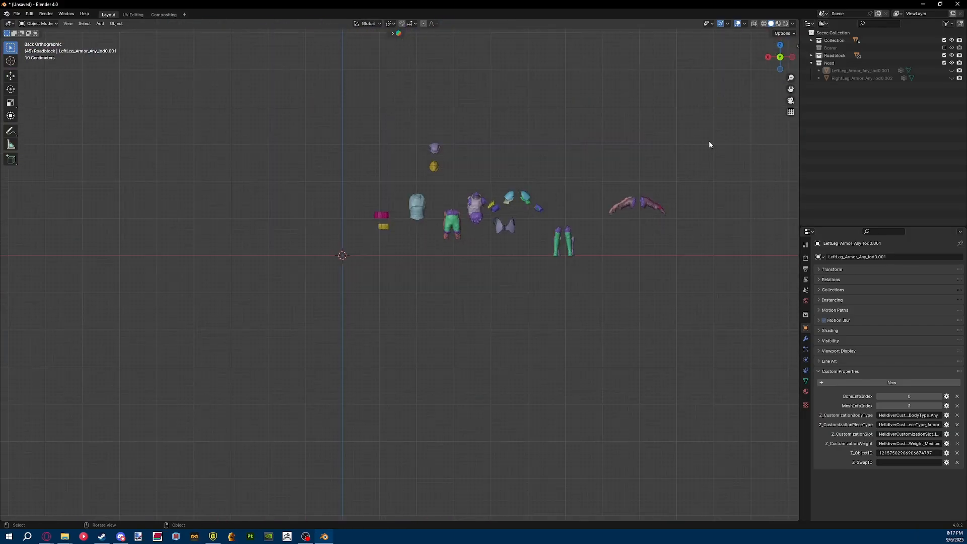
Copy the Z_ObjectID of the magenta pouches, Torso_Accessory_Stocky_lod0, from the object's custom properties.
middle_click_drag(708, 145, 456, 368)
left_click(437, 346)
left_click(886, 453)
key("ctrl+c")
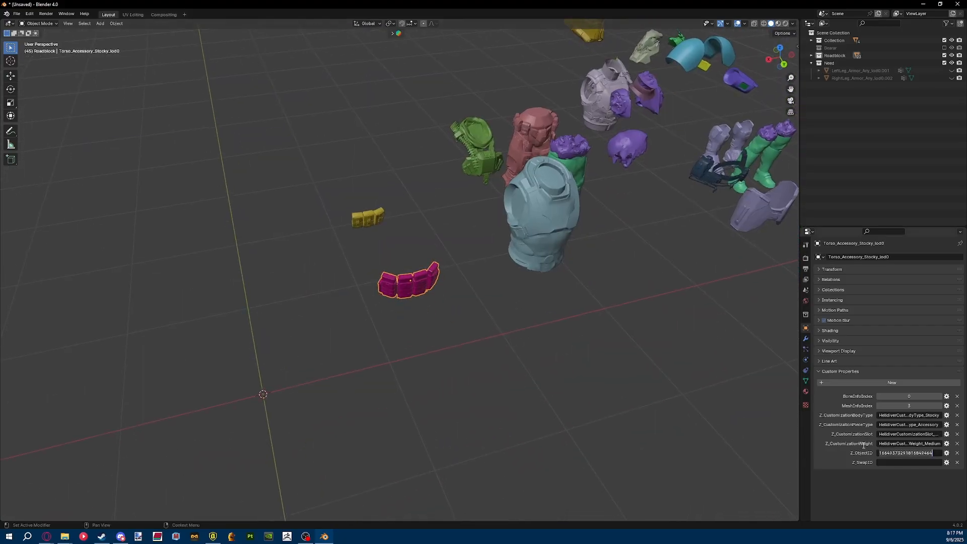
key("Return")
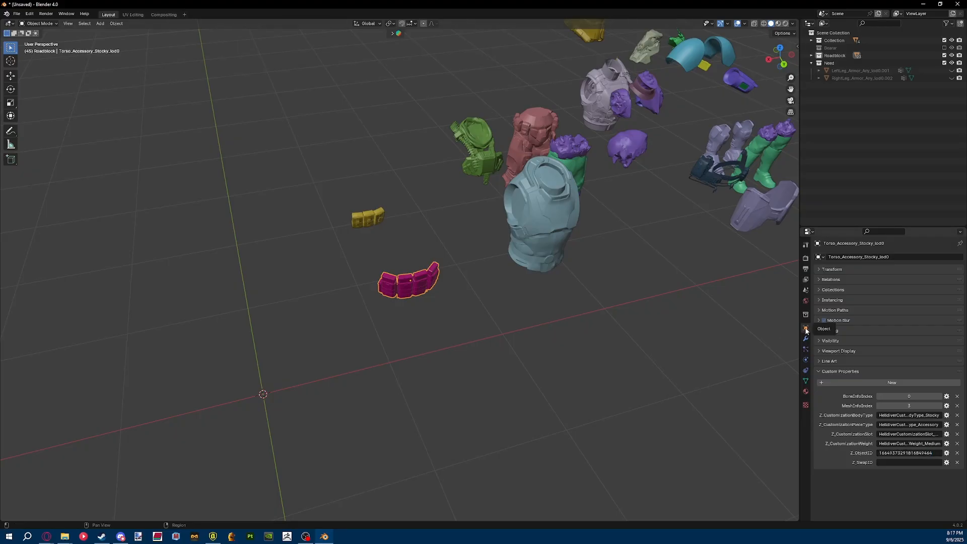
left_click(805, 339)
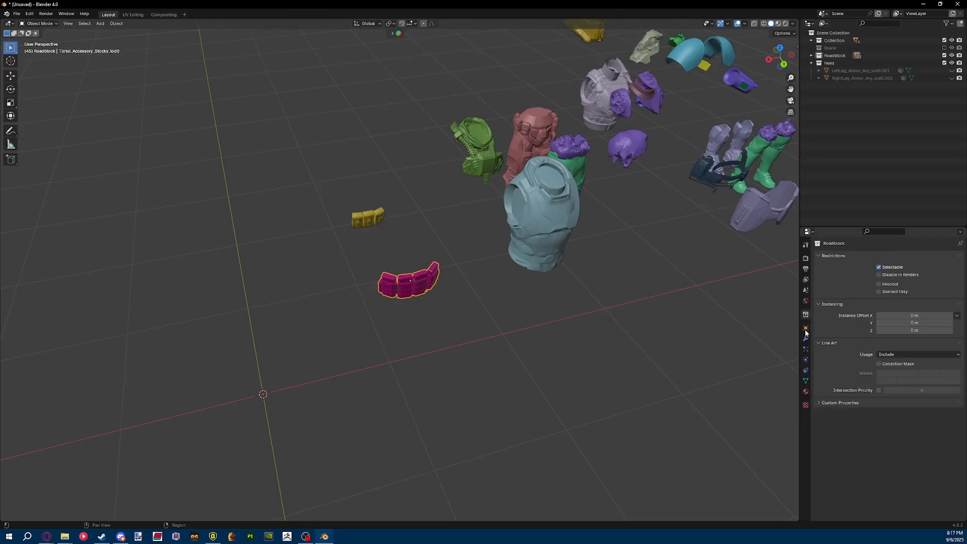
left_click(806, 359)
left_click(807, 404)
left_click(806, 328)
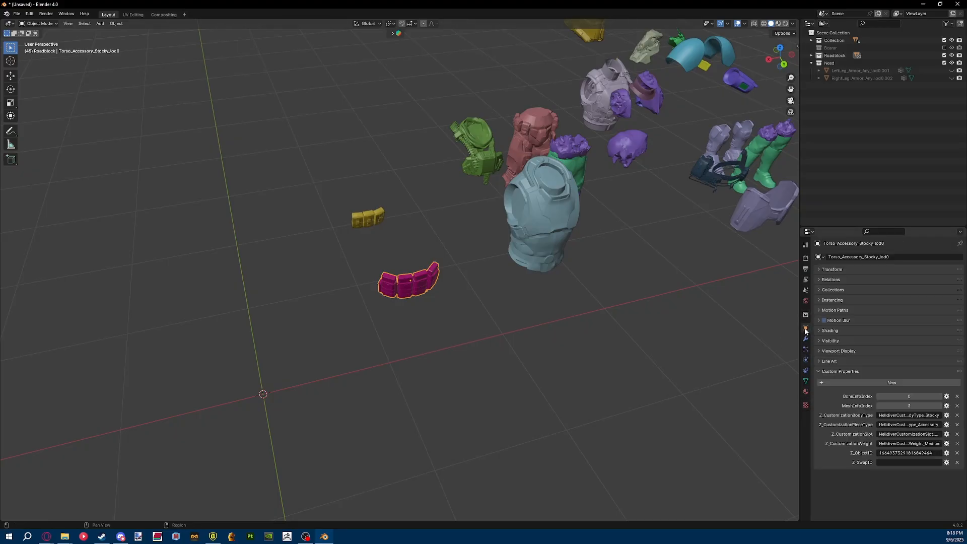
left_click(908, 453)
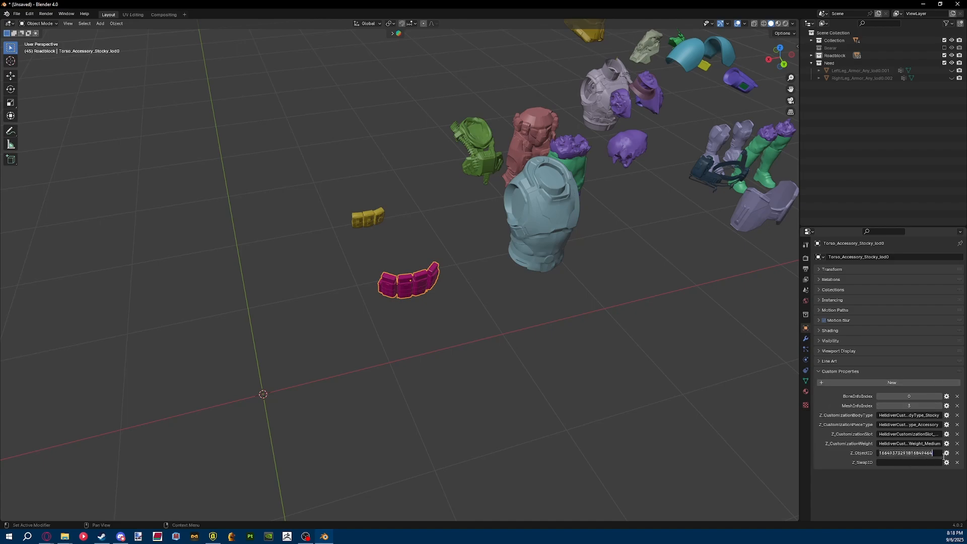
left_click(374, 219)
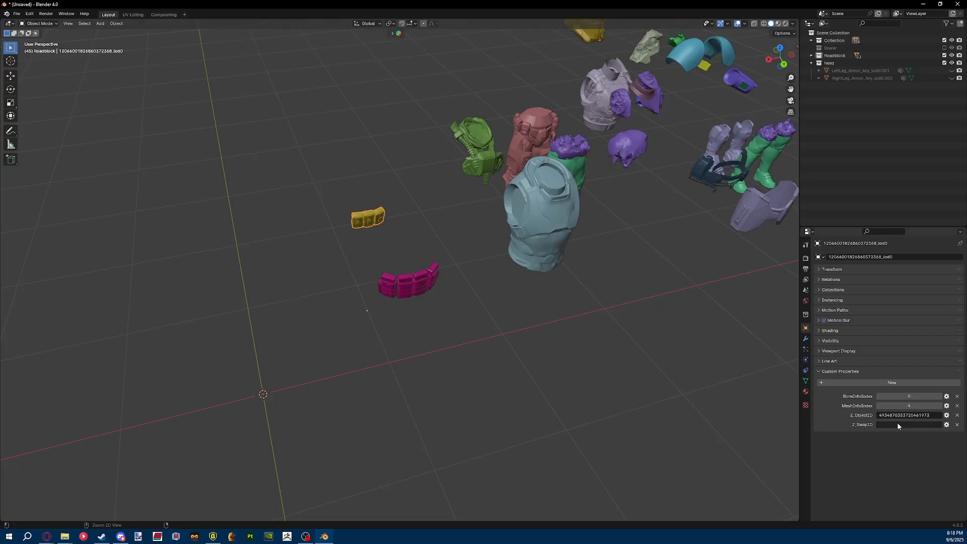
key("ctrl+v")
key("ctrl+z")
key("ctrl+v")
scroll(486, 302, "up", 5)
scroll(573, 264, "down", 5)
scroll(554, 227, "up", 4)
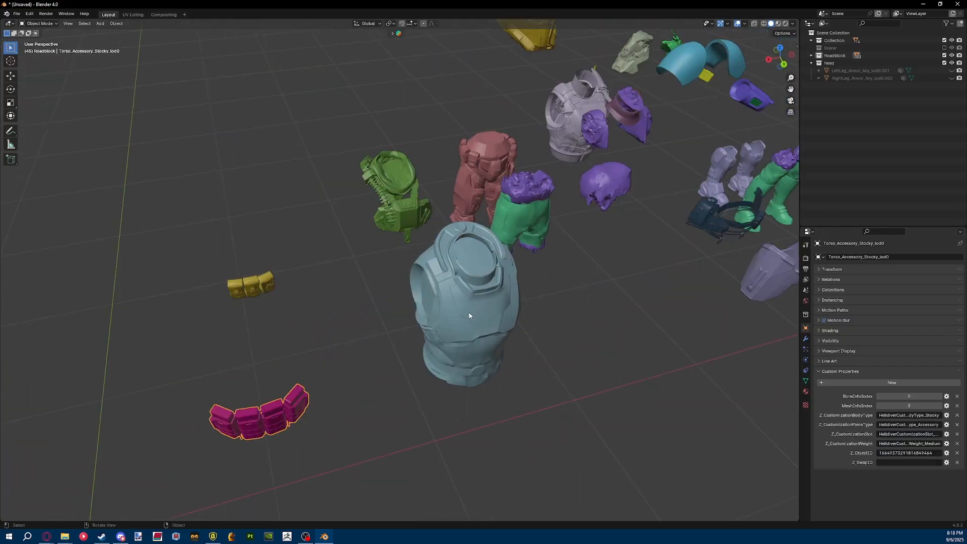
left_click(479, 301)
right_click(478, 301)
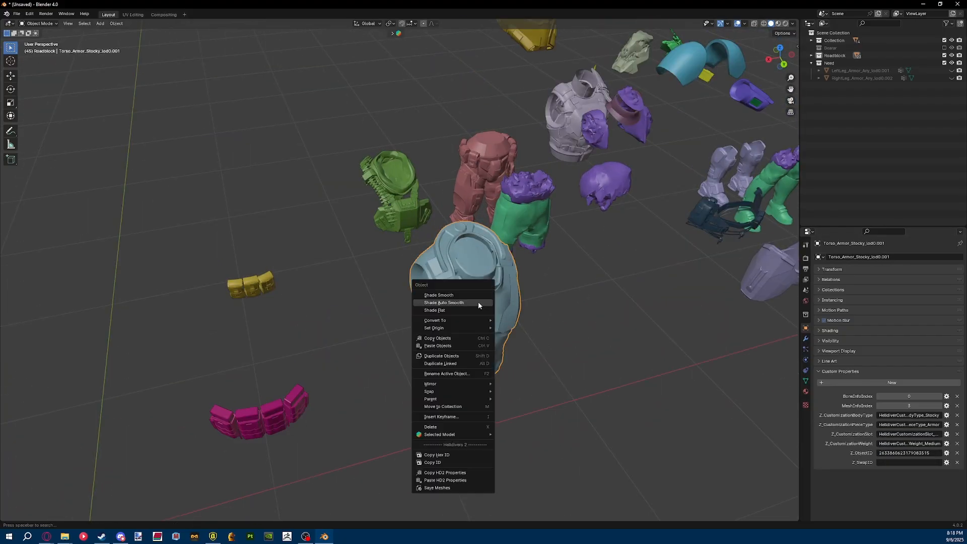
left_click(436, 462)
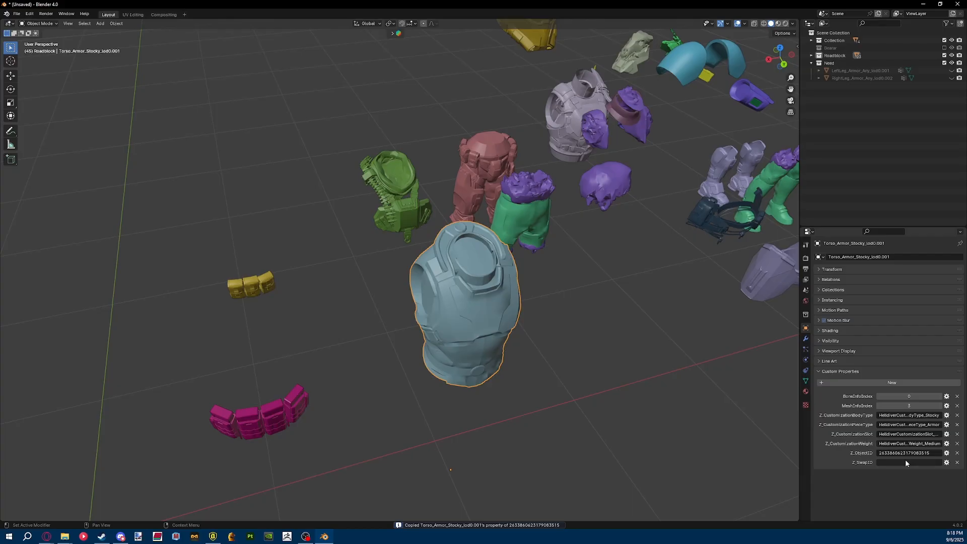
left_click(398, 202)
key("ctrl+v")
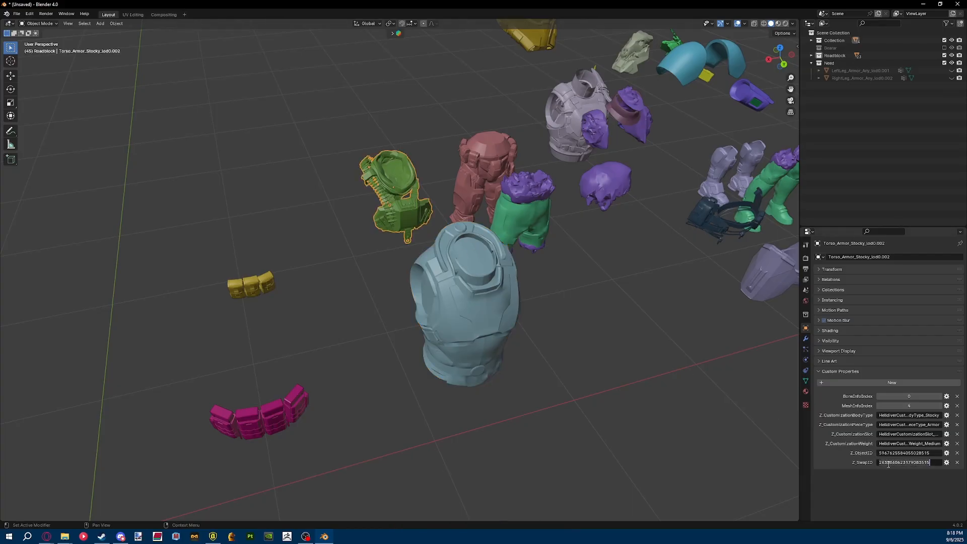
middle_click_drag(566, 313, 408, 314)
left_click(409, 314)
right_click(405, 282)
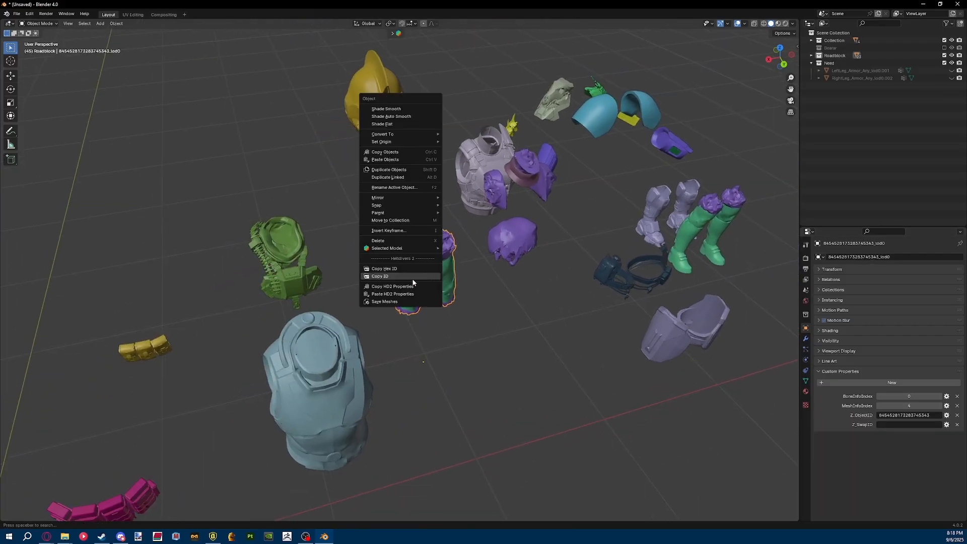
left_click(400, 277)
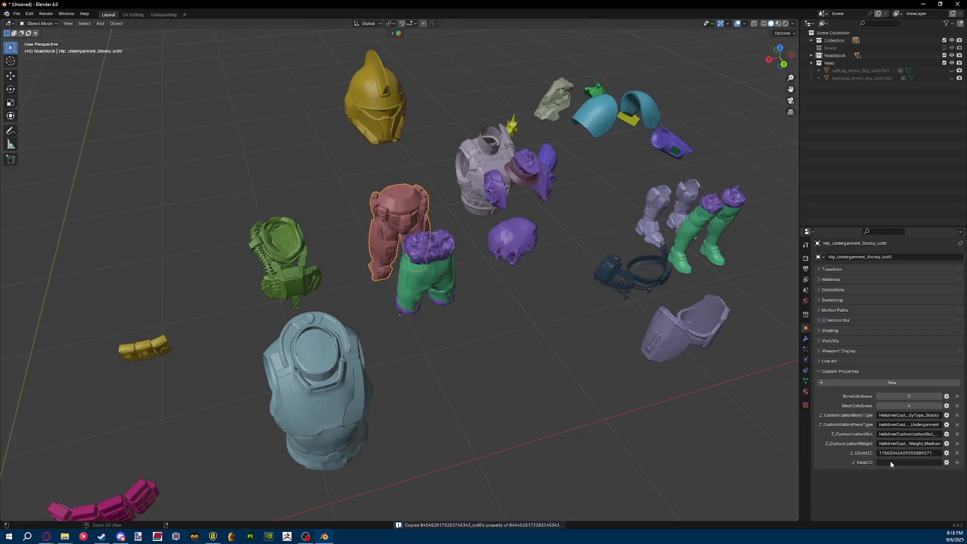
Examine the grey helmet's object and swap IDs, and switch to the HDO Armor Swap ID's spreadsheet to compare them.
middle_click_drag(559, 289, 398, 267)
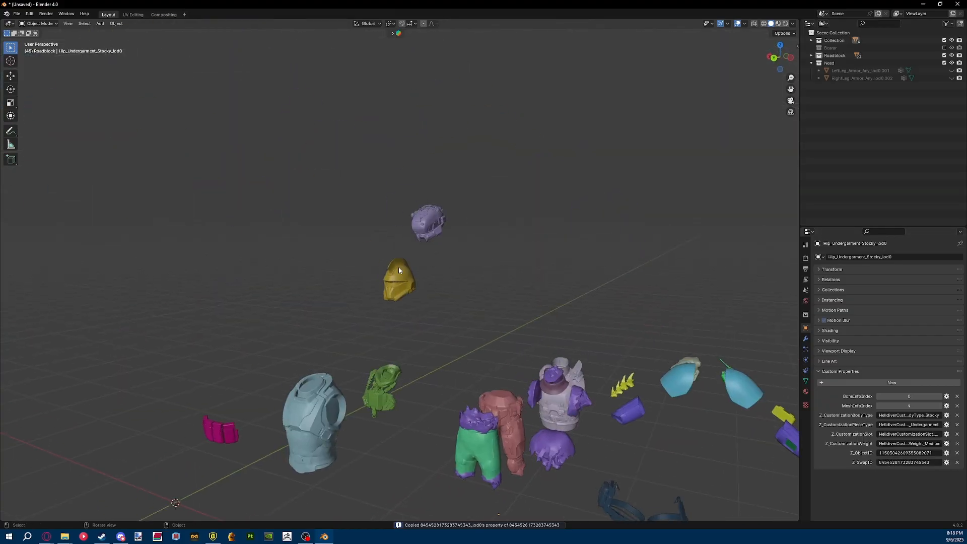
left_click(398, 267)
left_click(461, 194)
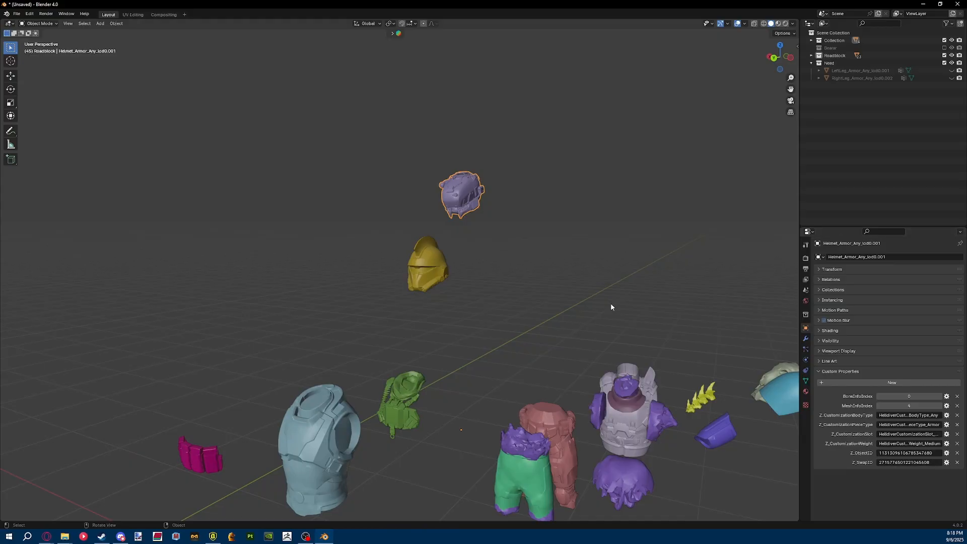
key("alt+Tab")
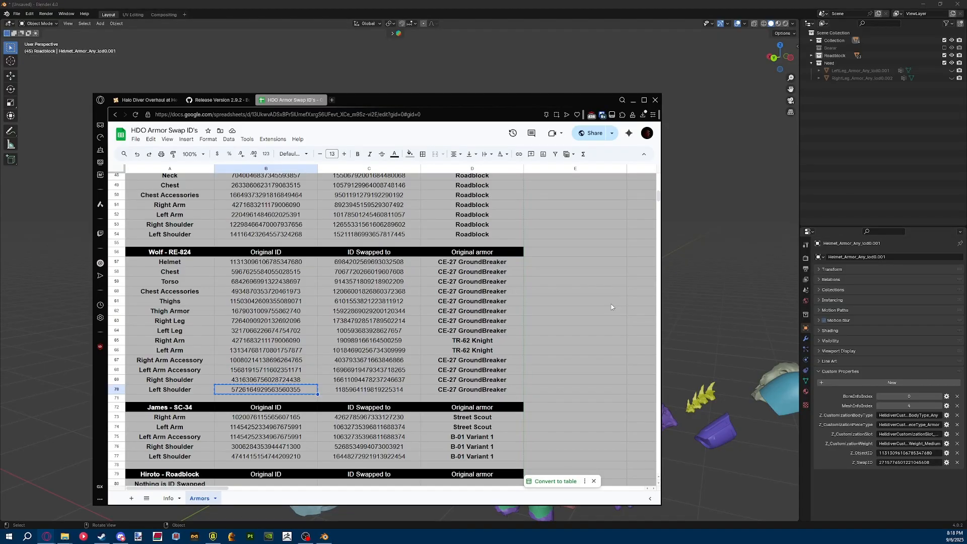
Look up the Wolf - RE-824 helmet's Original ID in the spreadsheet, and switch back to Blender to check the gold helmet's object ID.
left_click(275, 262)
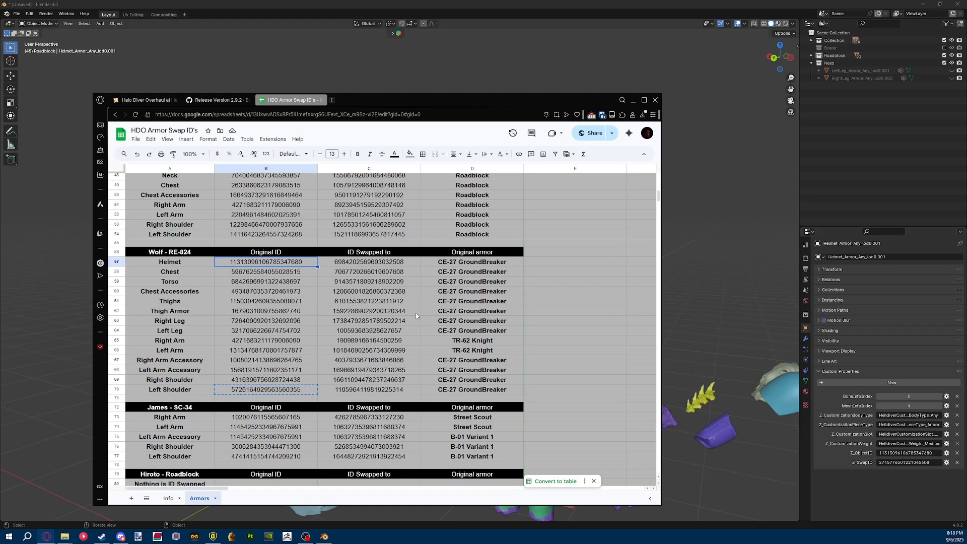
left_click(712, 322)
left_click(446, 280)
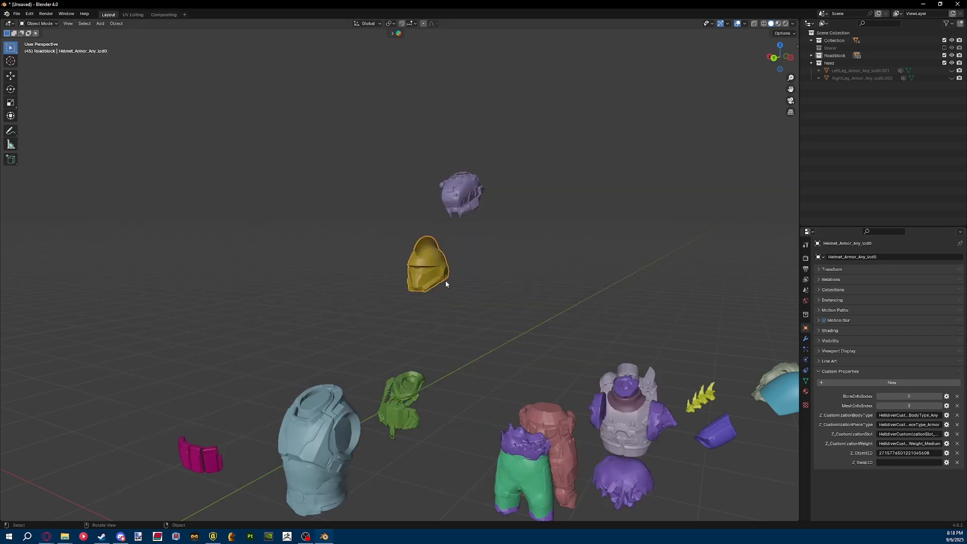
middle_click_drag(549, 328, 527, 300)
scroll(475, 270, "up", 5)
scroll(527, 301, "up", 3)
left_click(456, 348)
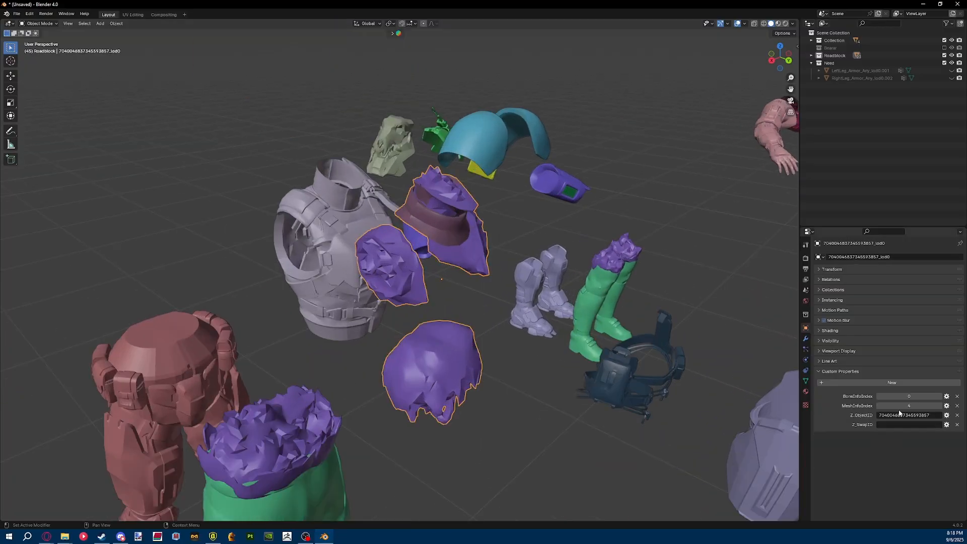
left_click(900, 415)
key("ctrl+c")
left_click(338, 278)
left_click(339, 277)
left_click(908, 463)
key("ctrl+v")
left_click(633, 324)
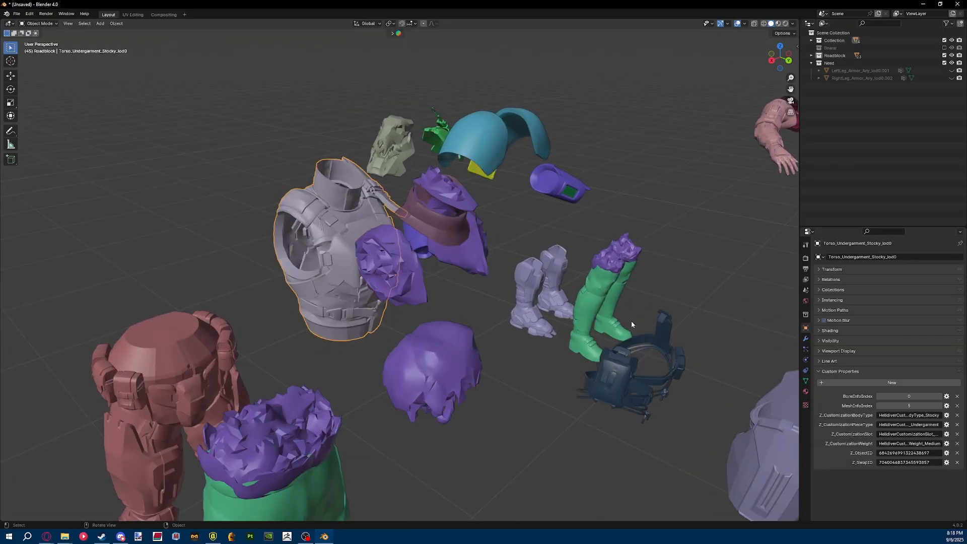
scroll(631, 322, "down", 4)
middle_click_drag(651, 318, 587, 325)
left_click(575, 409)
middle_click_drag(574, 409, 566, 363, "shift")
right_click(562, 366)
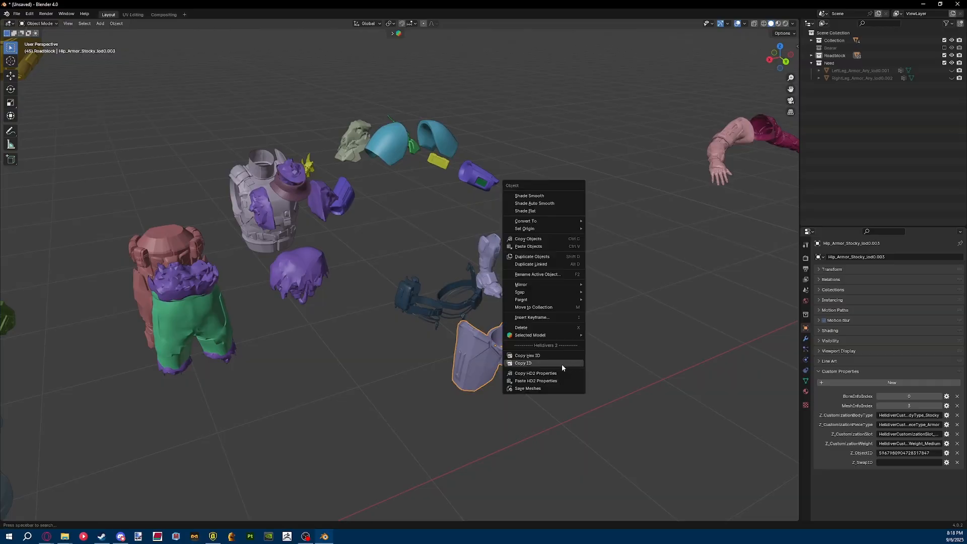
left_click(563, 365)
left_click(421, 292)
key("ctrl+v")
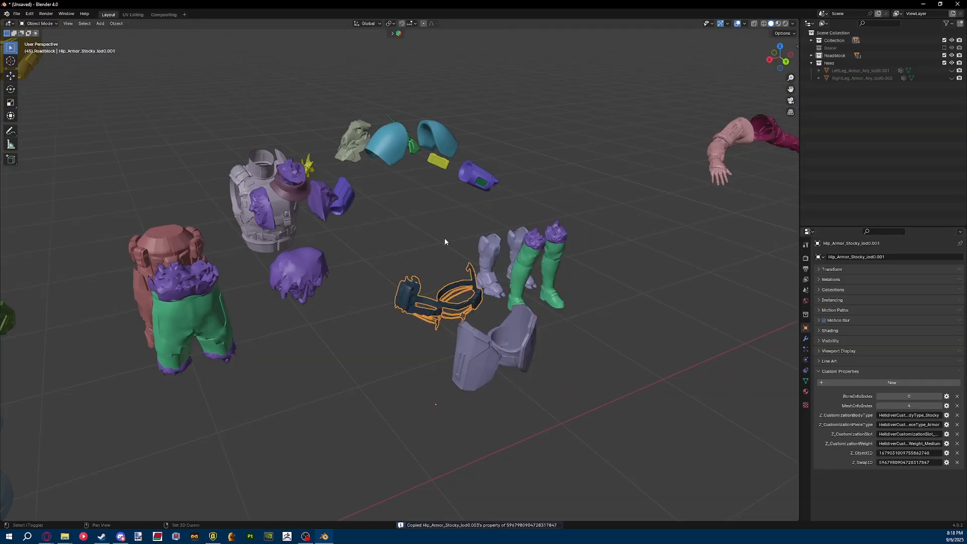
middle_click_drag(445, 242, 398, 294)
left_click(411, 225)
right_click(411, 225)
left_click(407, 227)
scroll(407, 227, "up", 2)
left_click(401, 212)
key("ctrl+v")
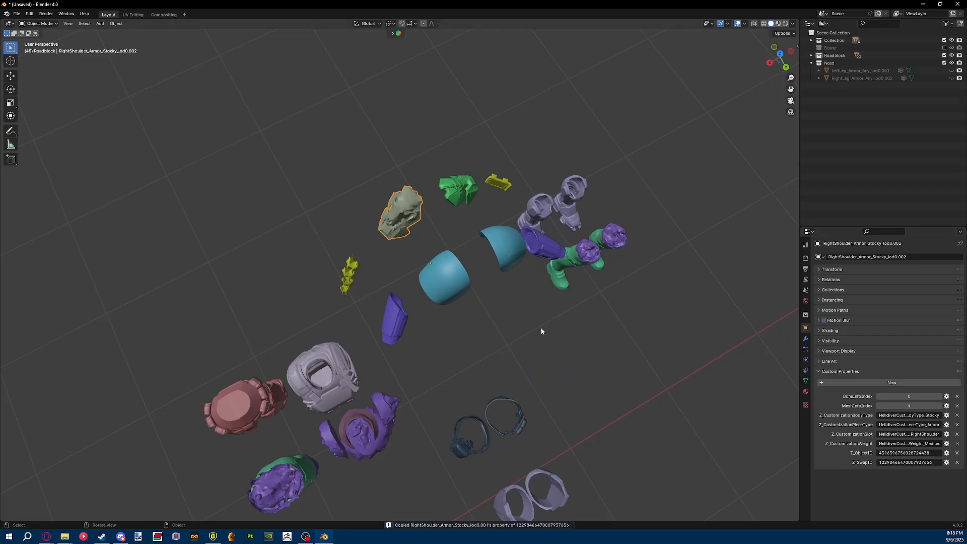
scroll(541, 332, "up", 3)
right_click(564, 231)
left_click(565, 232)
left_click(495, 137)
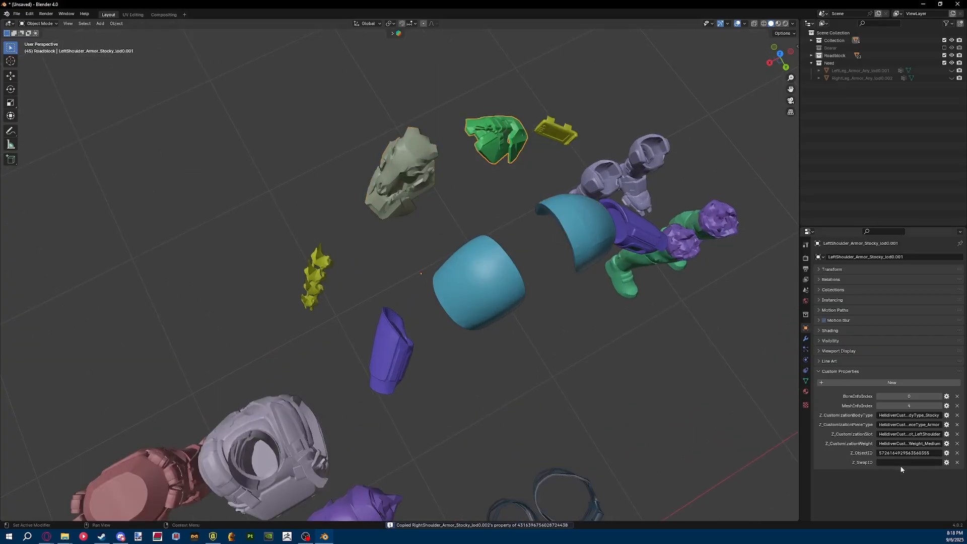
Copy the purple right arm guard's ID and set it as the Z_SwapID of the yellow spiked right arm accessory.
left_click(399, 338)
right_click(400, 338)
left_click(400, 339)
left_click(316, 278)
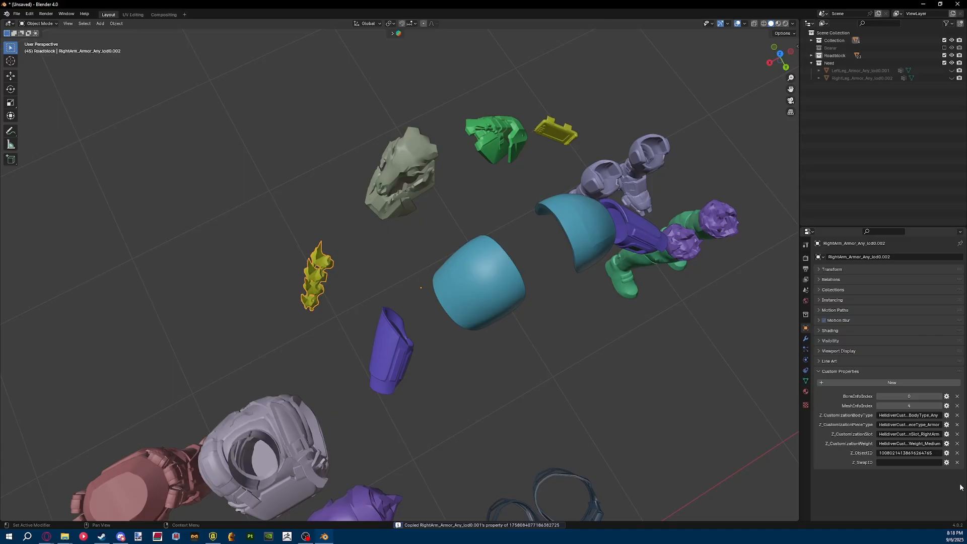
key("ctrl+v")
middle_click_drag(579, 267, 486, 302, "shift")
left_click(541, 262)
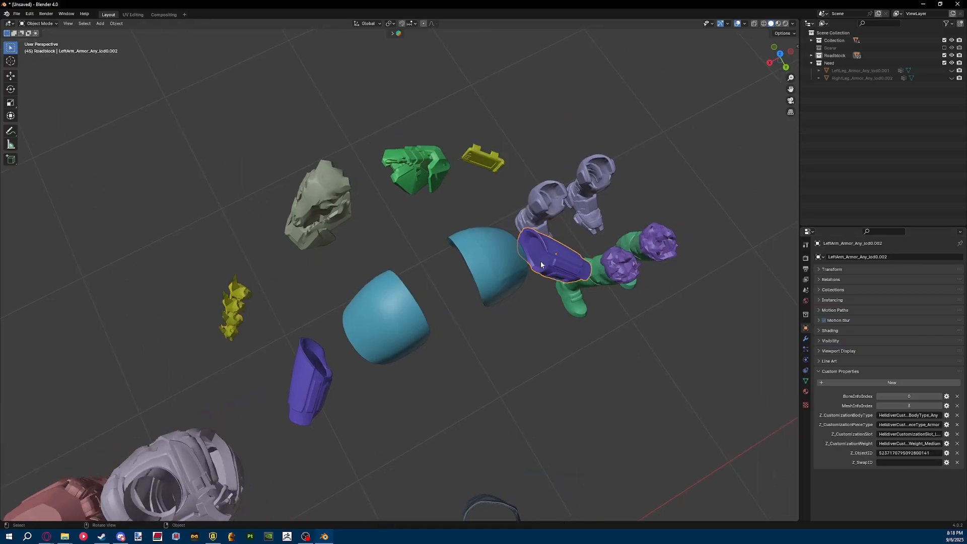
right_click(541, 262)
left_click(541, 262)
left_click(470, 157)
scroll(710, 386, "down", 3)
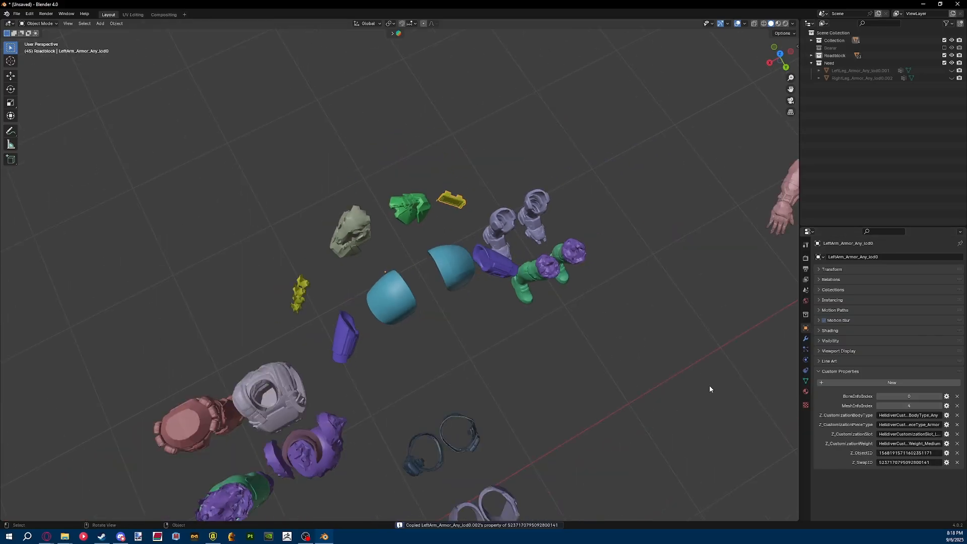
middle_click_drag(709, 385, 584, 197)
scroll(564, 282, "up", 3)
left_click(518, 300)
right_click(519, 301)
left_click(518, 300)
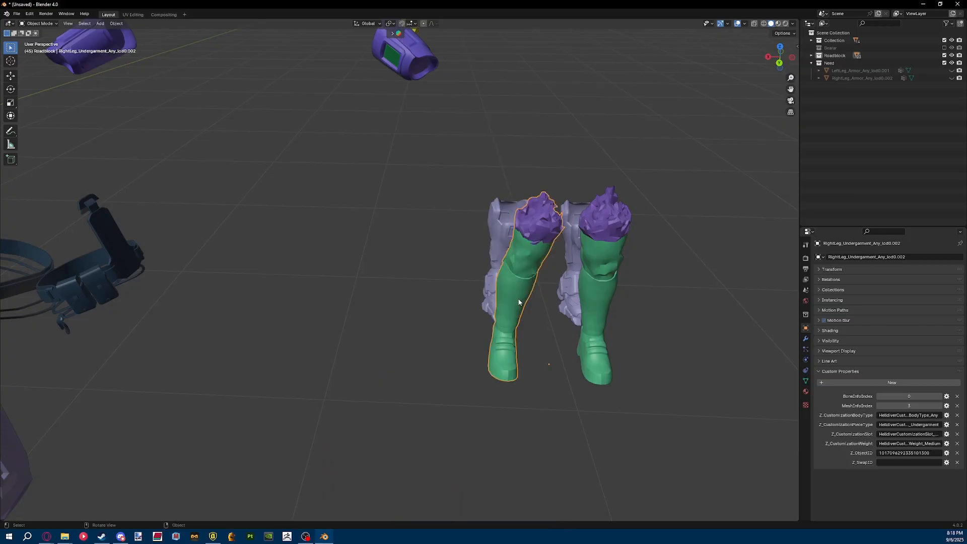
left_click(490, 228)
key("ctrl+v")
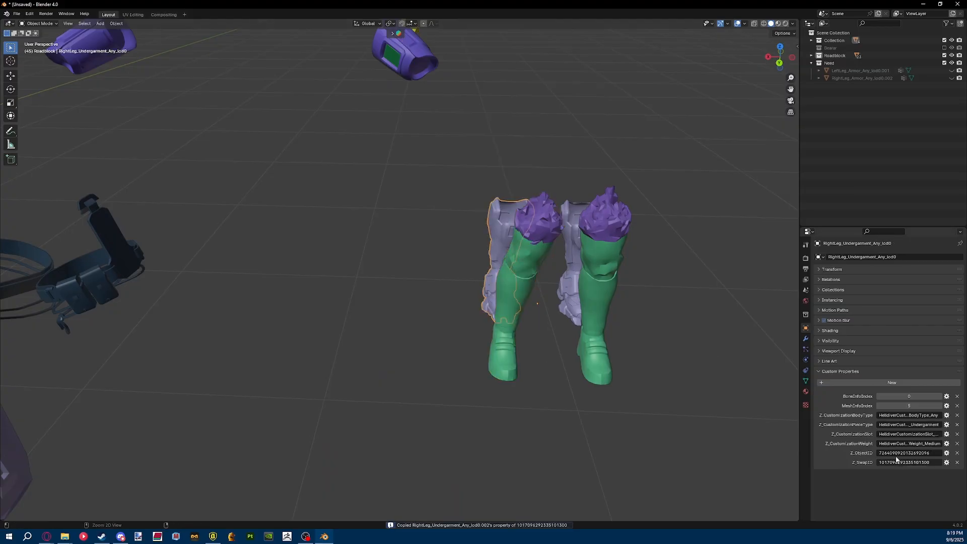
left_click(603, 296)
right_click(604, 296)
left_click(603, 297)
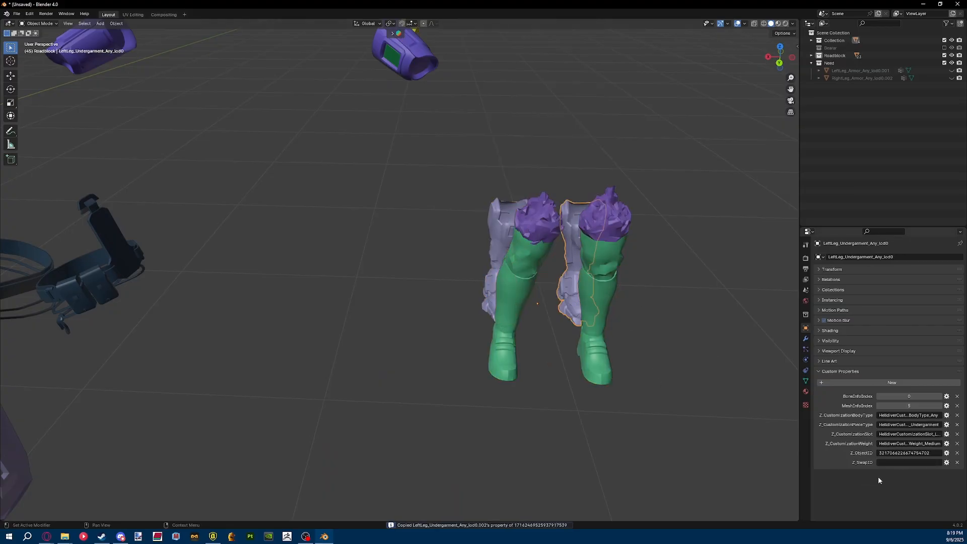
scroll(561, 307, "down", 5)
middle_click_drag(562, 307, 494, 310)
left_click(512, 201)
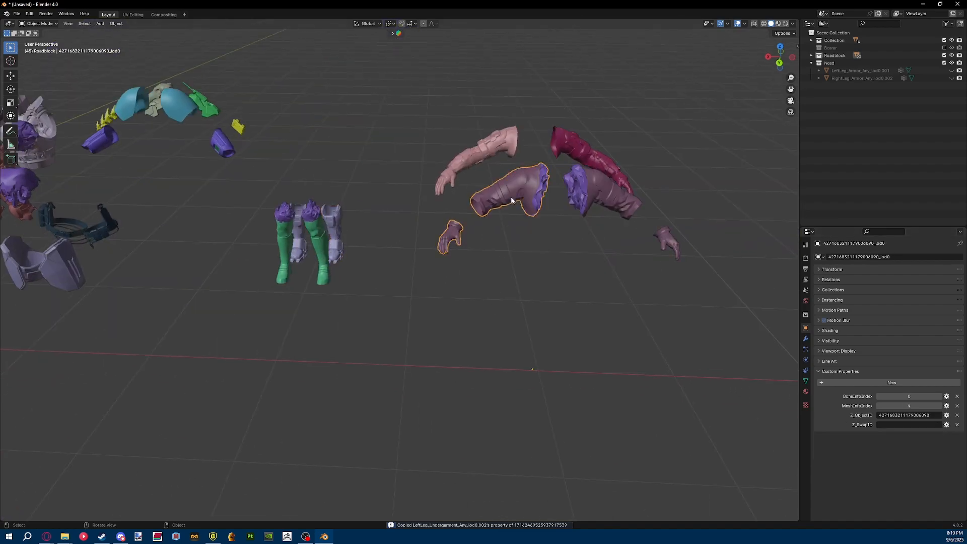
right_click(512, 201)
left_click(512, 201)
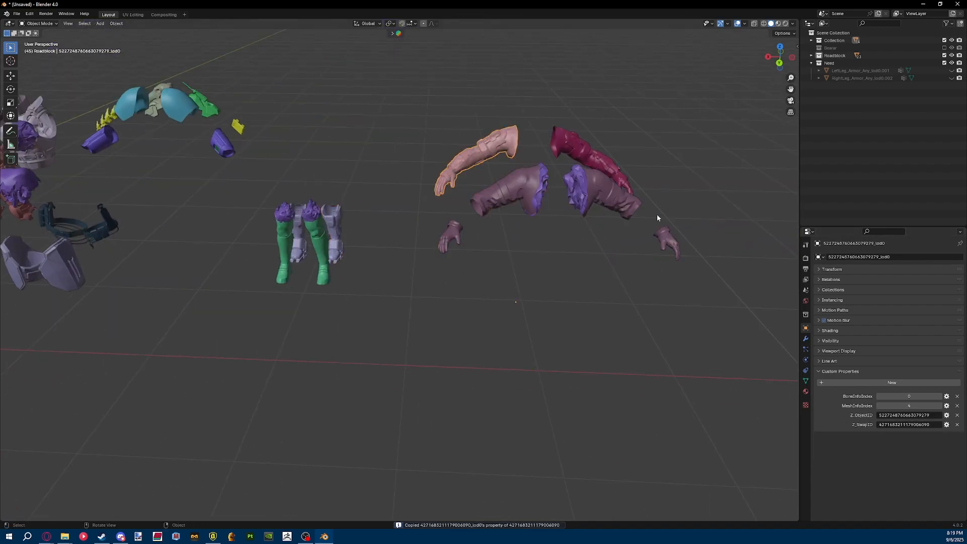
left_click(613, 200)
right_click(613, 200)
left_click(613, 200)
left_click(584, 158)
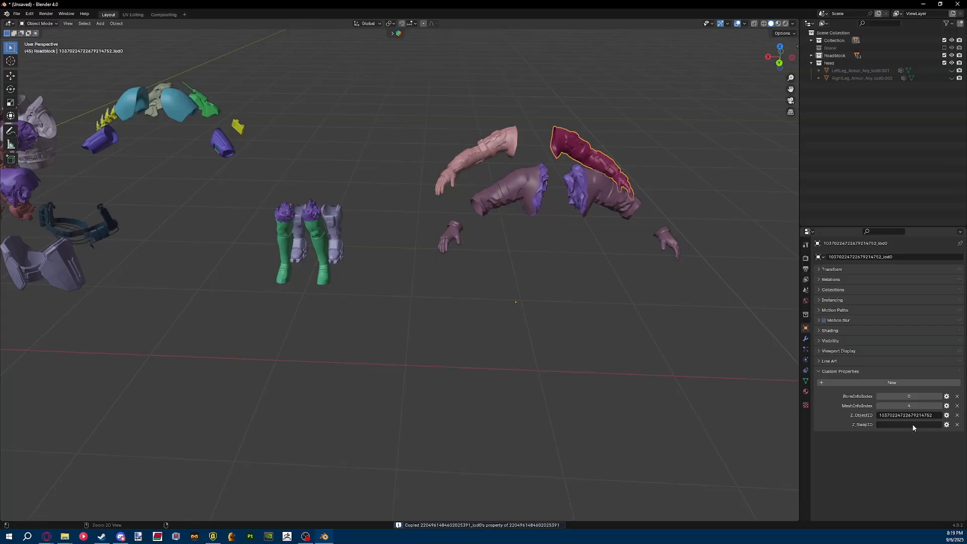
key("ctrl+v")
Switch to the HDO Armor Swap ID's spreadsheet and check the arm rows of the Wolf - RE-824 table.
scroll(596, 305, "down", 5)
middle_click_drag(595, 307, 463, 408)
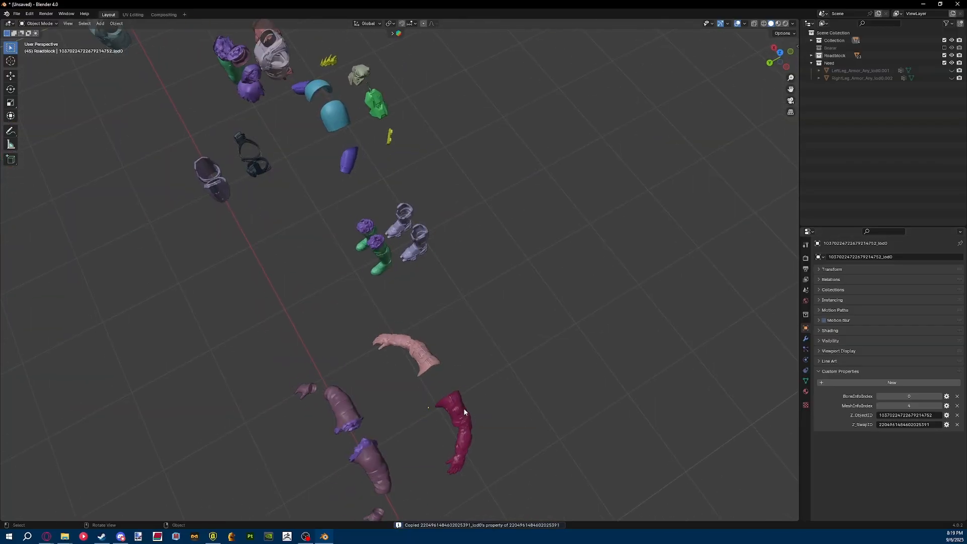
key("alt+Tab")
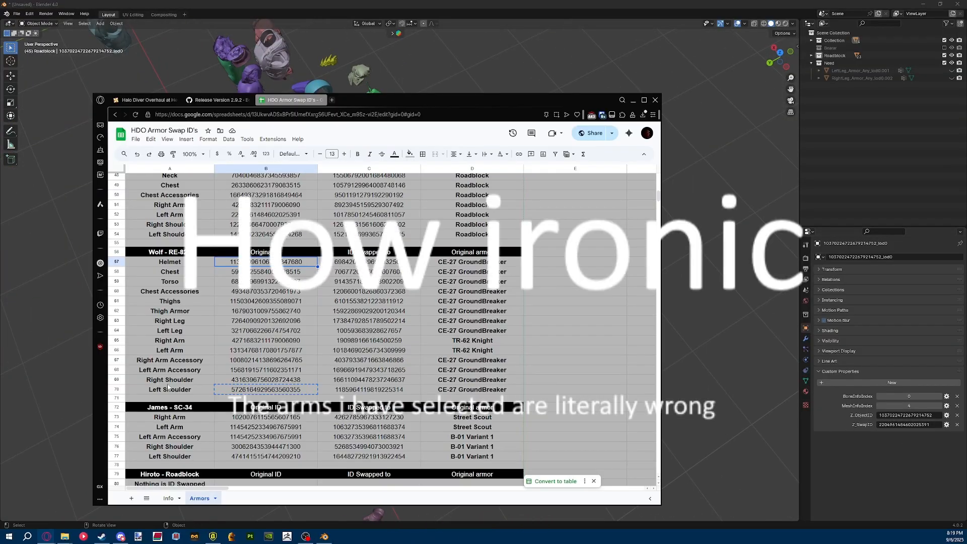
left_click(160, 357)
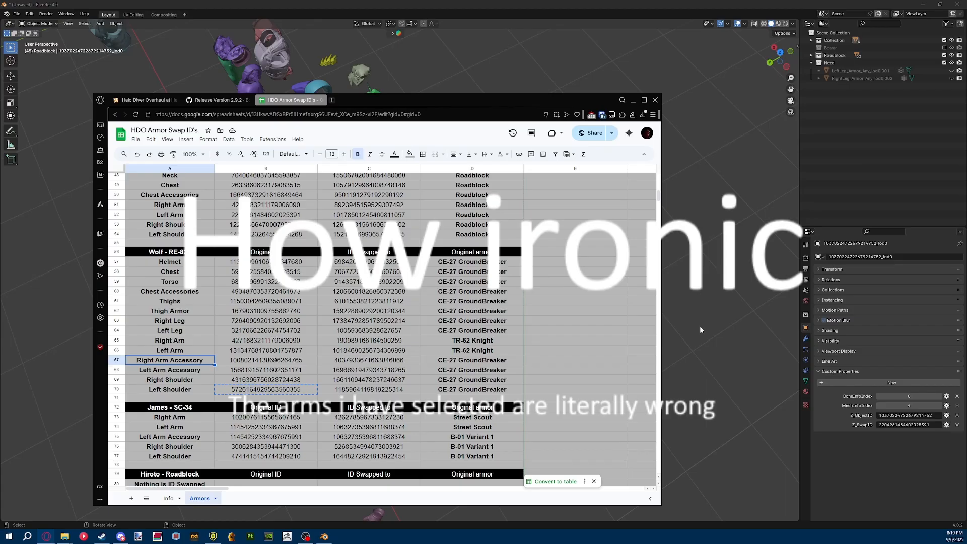
Back in Blender, review the swap IDs of the Wolf legs, arm accessories, shoulders, hips, helmet, chest and pouches one by one.
middle_click_drag(700, 331, 565, 234)
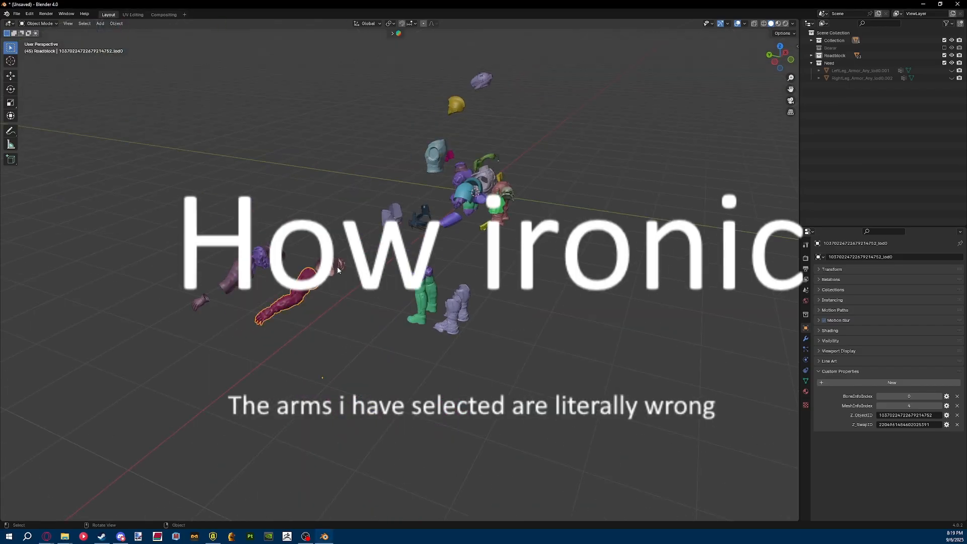
scroll(374, 304, "up", 5)
left_click(534, 328)
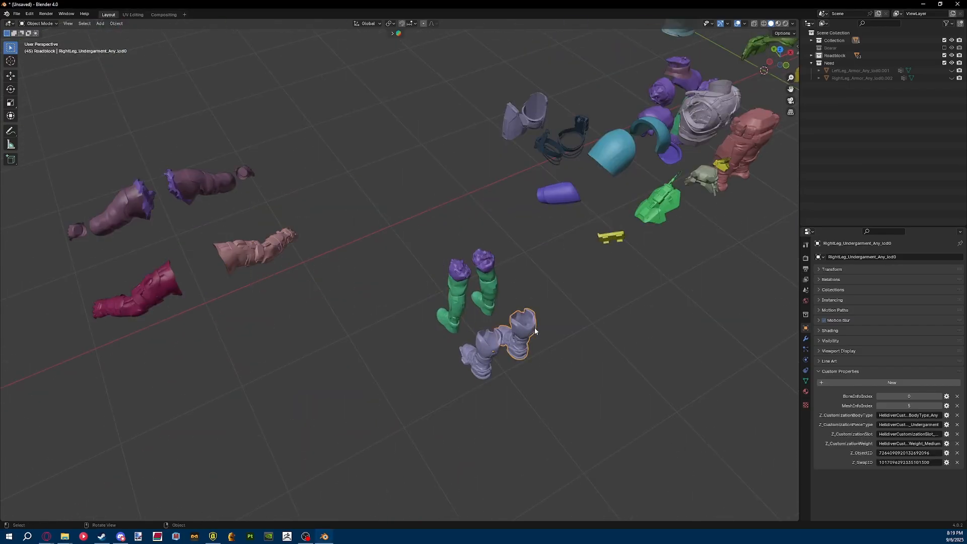
middle_click_drag(667, 325, 383, 338, "shift")
left_click(284, 251)
left_click(319, 226)
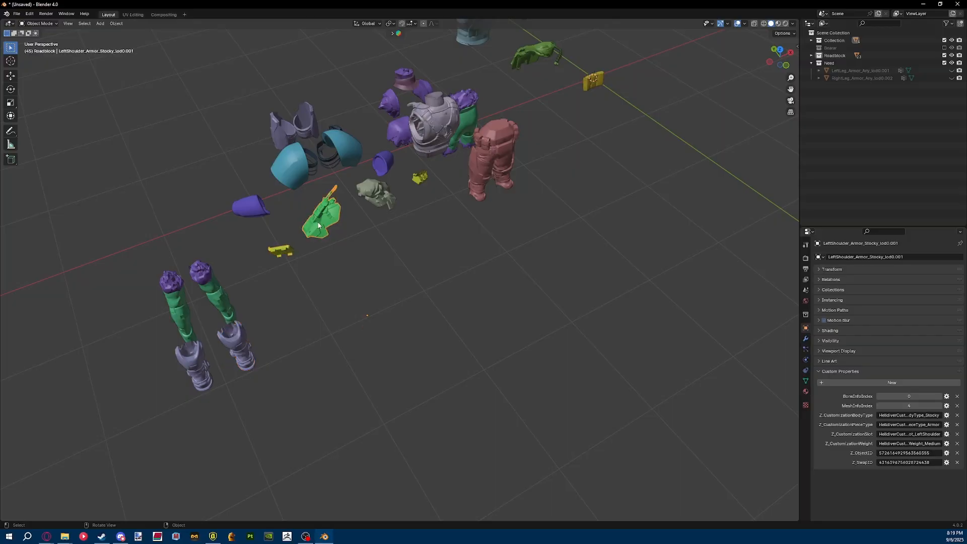
scroll(342, 191, "up", 3)
left_click(361, 144)
middle_click_drag(445, 112, 409, 261, "shift")
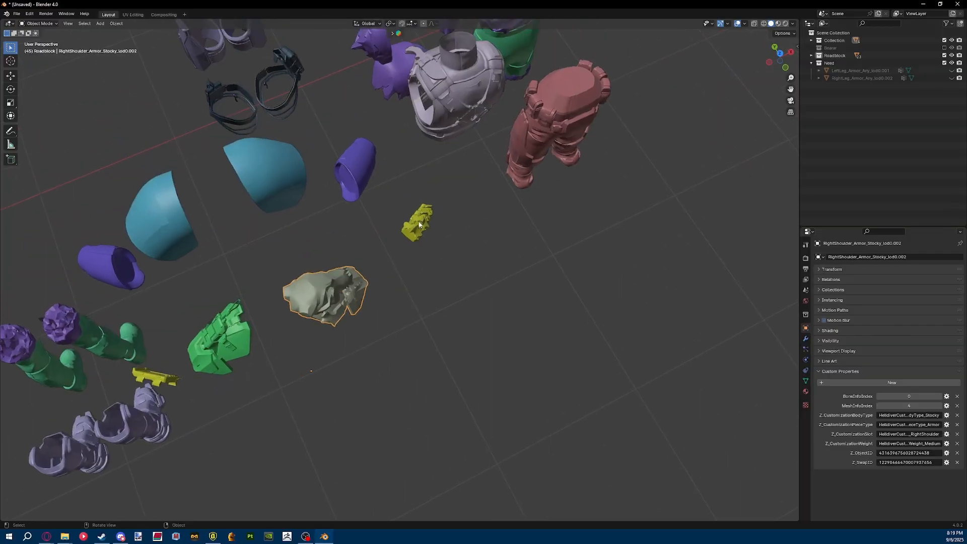
middle_click_drag(419, 225, 404, 349)
left_click(379, 186)
scroll(444, 301, "up", 3)
left_click(444, 301)
middle_click_drag(407, 169, 336, 208, "shift")
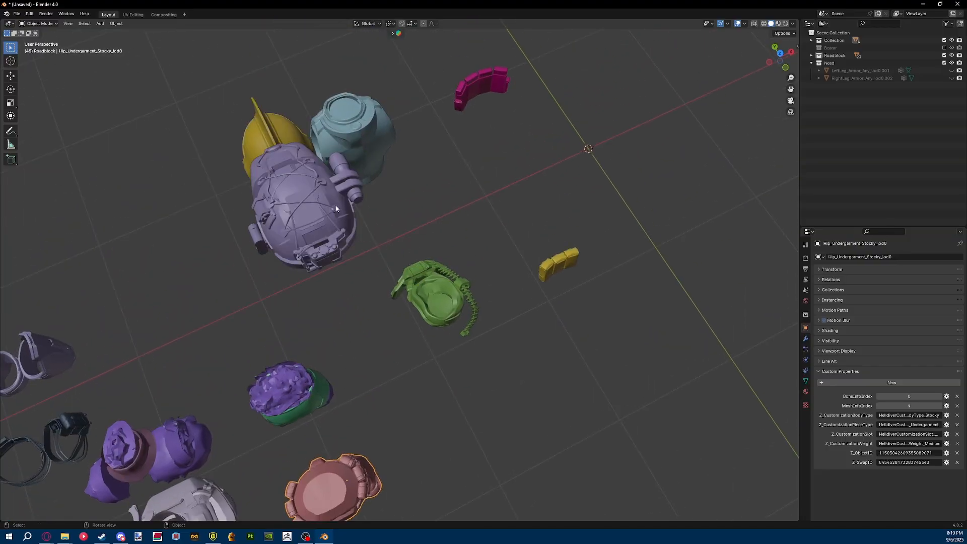
left_click(336, 208)
left_click(436, 297)
left_click(552, 271)
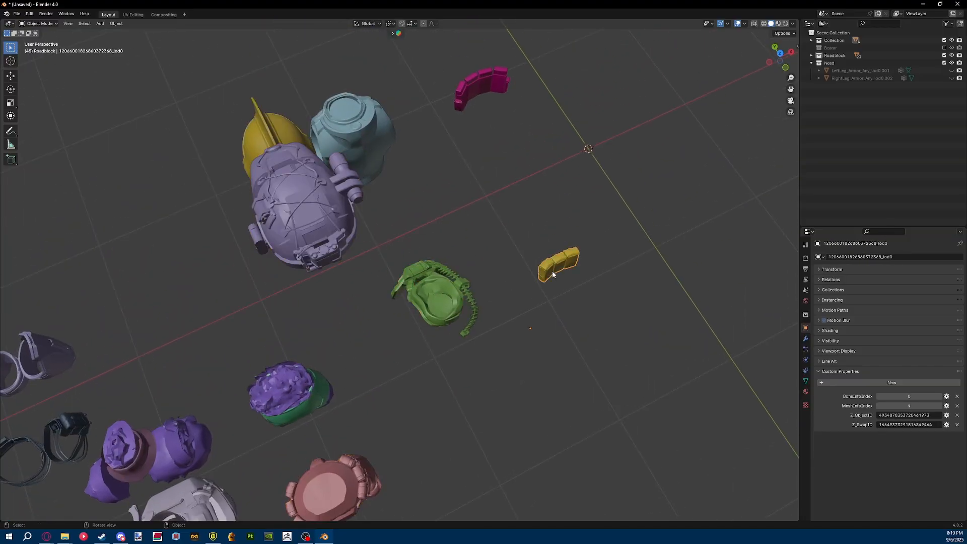
Exclude the Roadblock collection from the scene so that only the Wolf meshes are displayed.
scroll(552, 271, "down", 6)
middle_click_drag(553, 270, 403, 224)
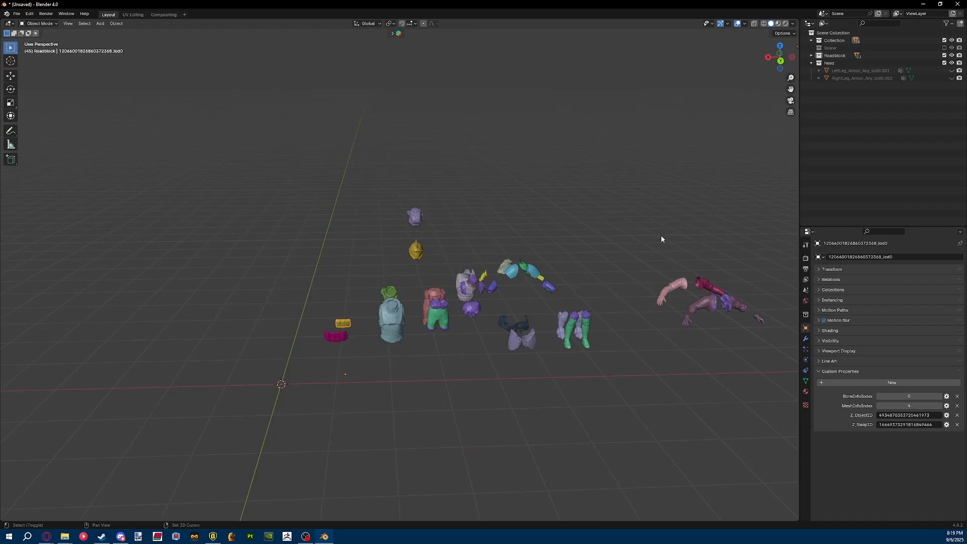
left_click(944, 55)
middle_click_drag(695, 116, 598, 140)
scroll(611, 158, "up", 3)
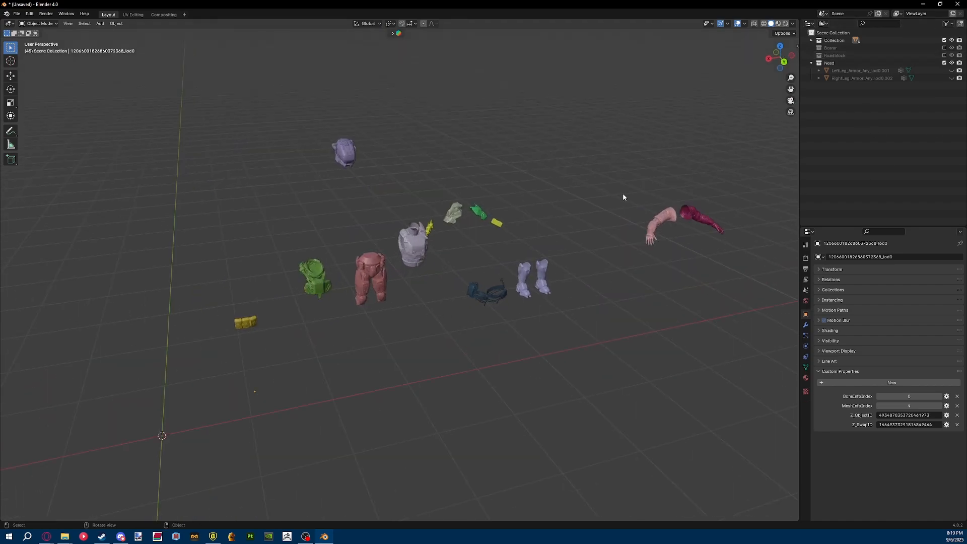
scroll(622, 193, "up", 2)
Review the Helldivers 2 SDK's import, export and other option settings.
key("n")
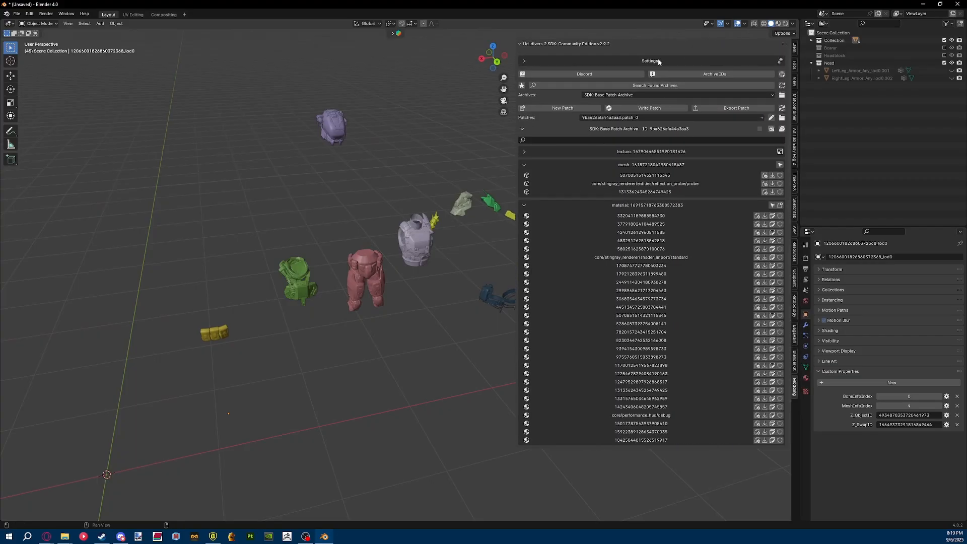
left_click(653, 60)
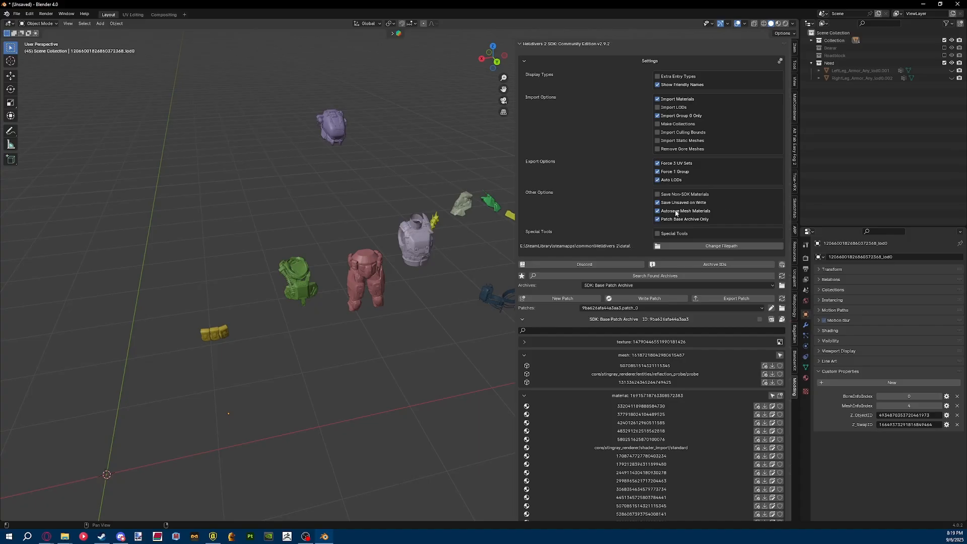
left_click(675, 60)
key("n")
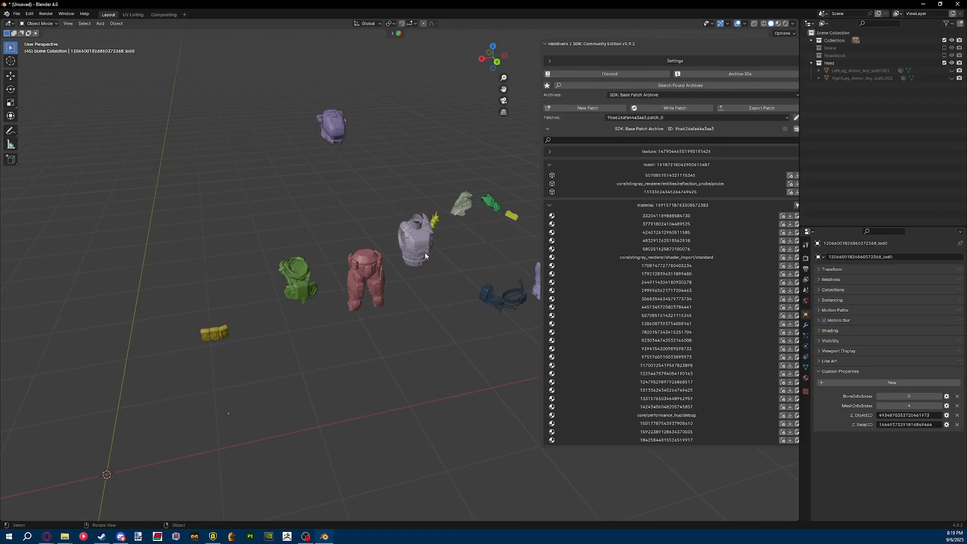
Inspect the materials assigned to the reddish hip undergarment, and return to its object properties.
scroll(529, 292, "up", 2)
left_click(339, 298)
middle_click_drag(425, 299, 383, 288, "shift")
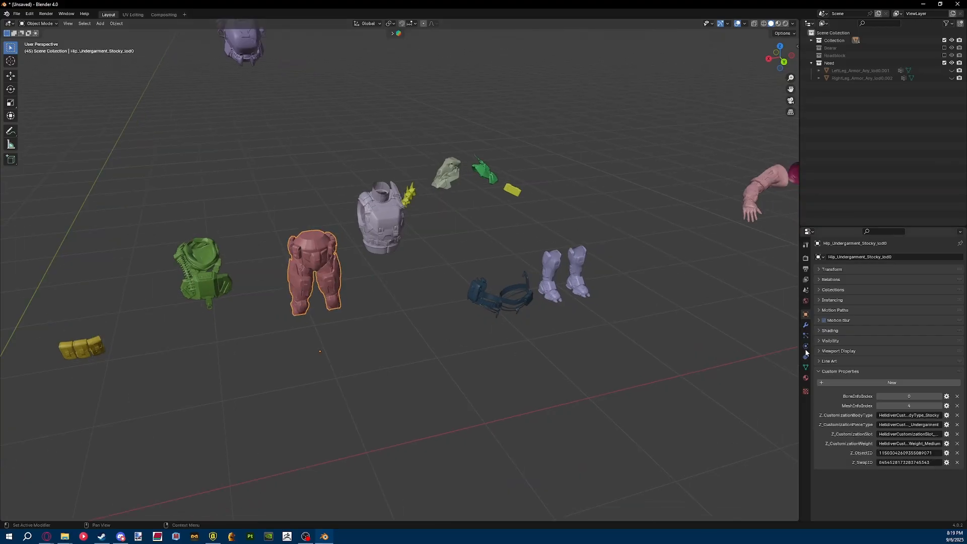
left_click(806, 379)
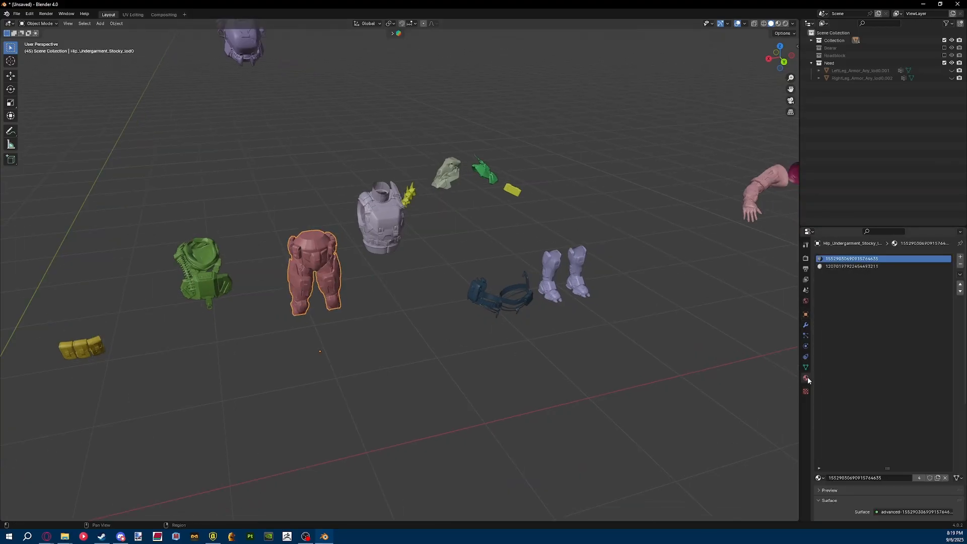
left_click(806, 315)
Show the two hidden leg armor meshes in the Need collection and select all of the Wolf meshes.
scroll(705, 289, "down", 2)
middle_click_drag(705, 288, 563, 278, "shift")
scroll(555, 287, "down", 3)
key("a")
left_click(563, 278)
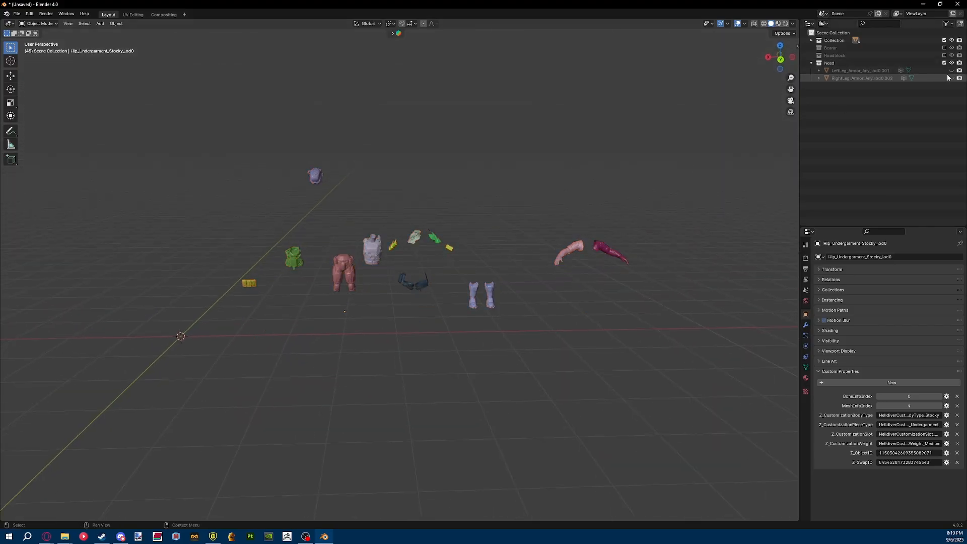
key("a")
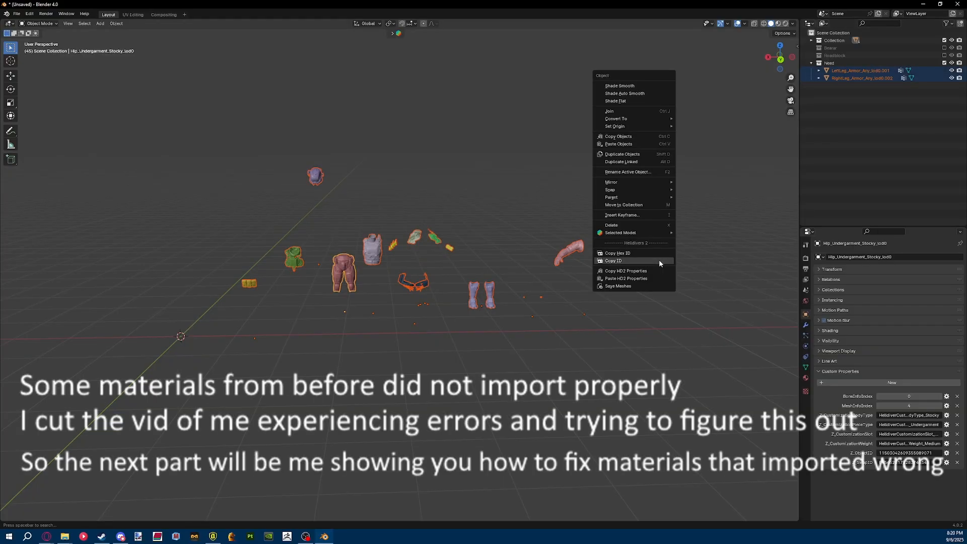
Check the active patch in the Helldivers 2 SDK and run Save Meshes on the selected Wolf meshes.
right_click(659, 259)
left_click(624, 286)
key("n")
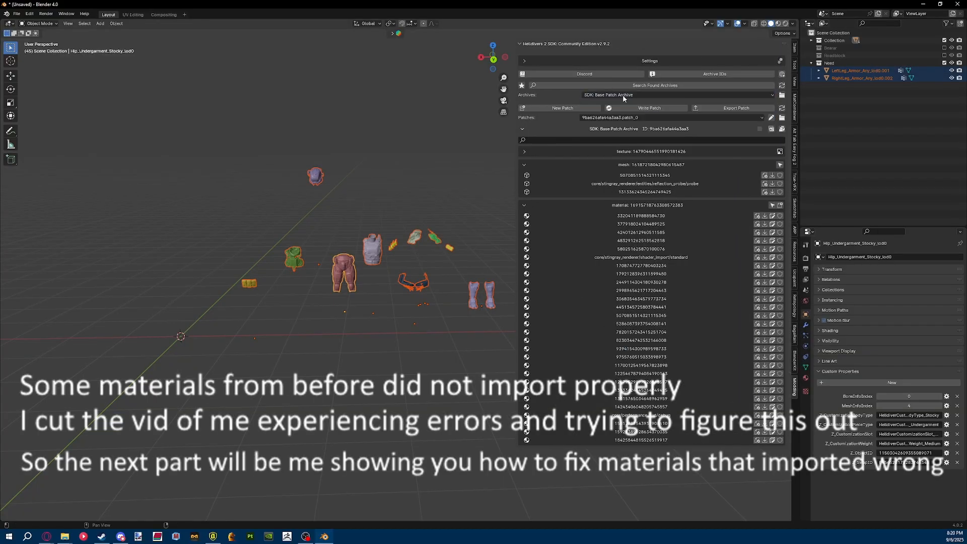
key("n")
right_click(479, 204)
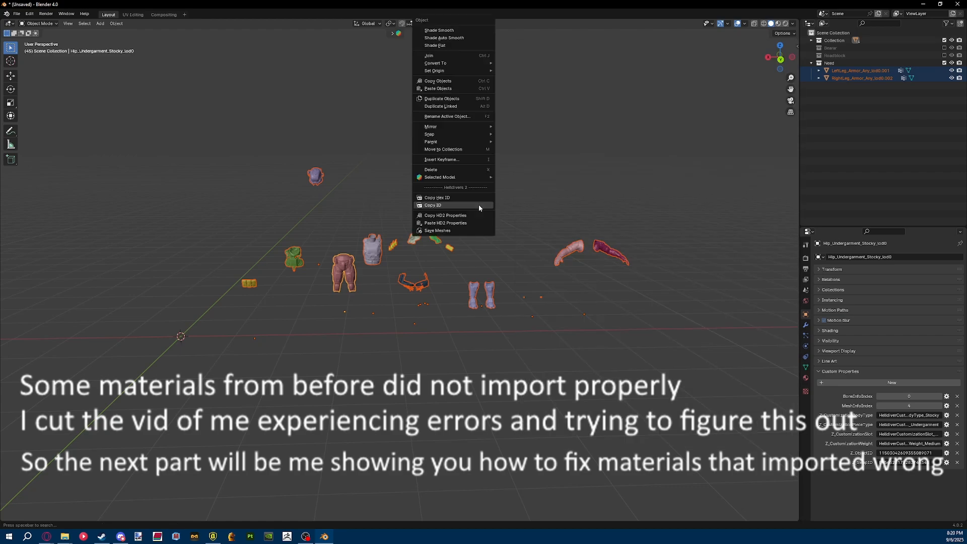
left_click(448, 231)
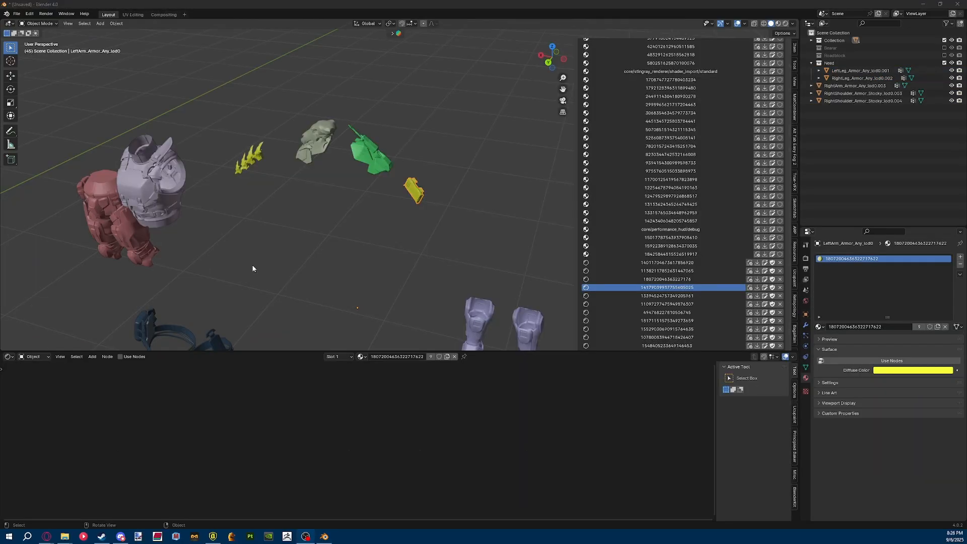
Inspect the materials of the re-imported right arm spikes and right shoulder near the world origin.
middle_click_drag(253, 269, 445, 227)
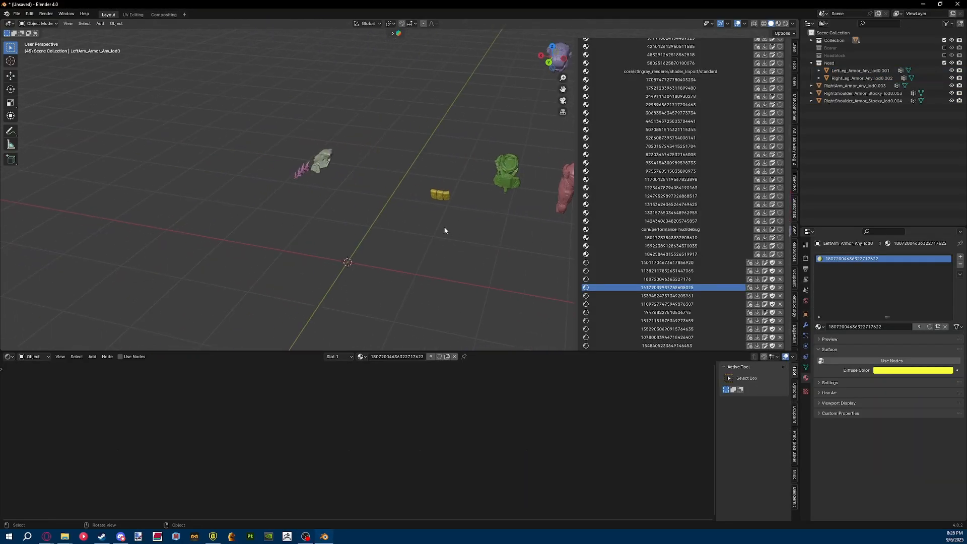
scroll(338, 203, "up", 5)
scroll(337, 204, "down", 1)
middle_click_drag(166, 178, 346, 195, "shift")
left_click(384, 165)
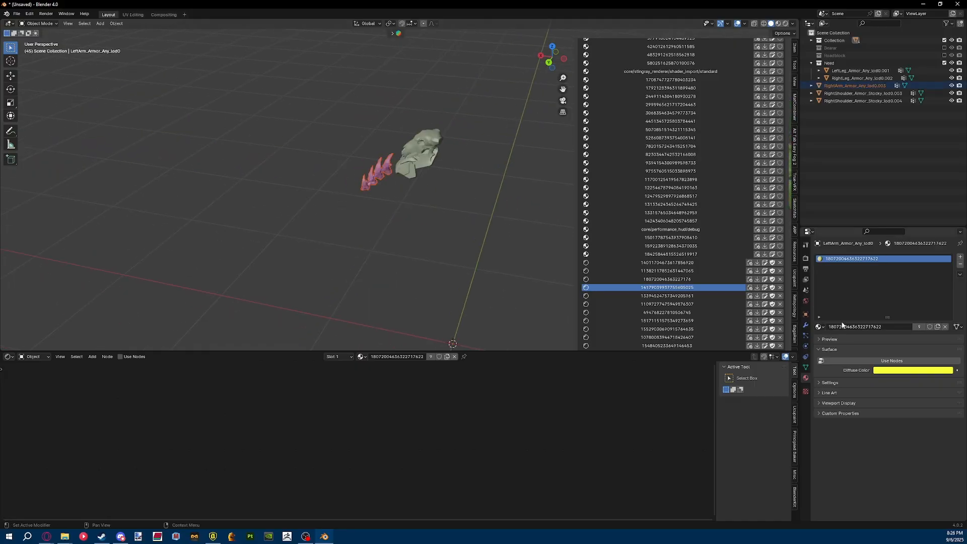
left_click(411, 164)
left_click(348, 184)
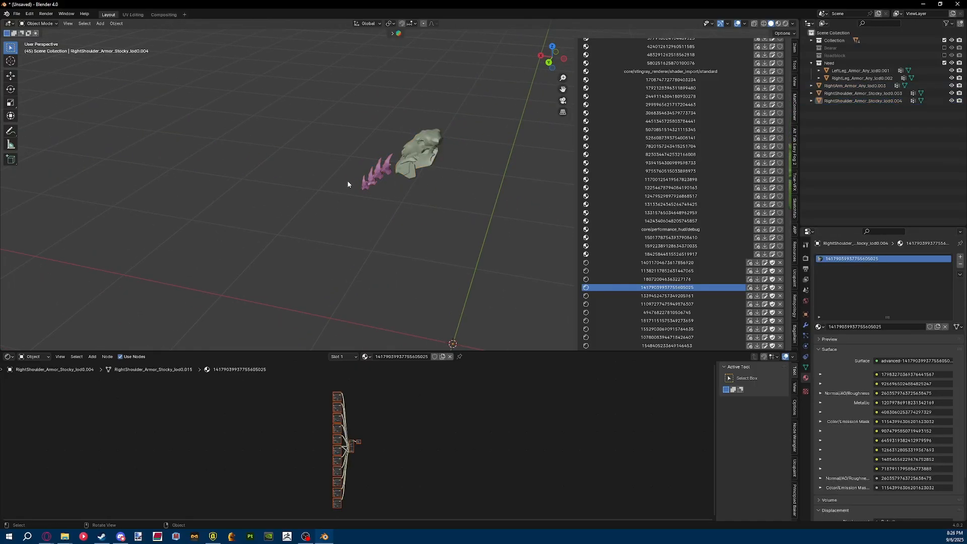
left_click(370, 186)
left_click(434, 161)
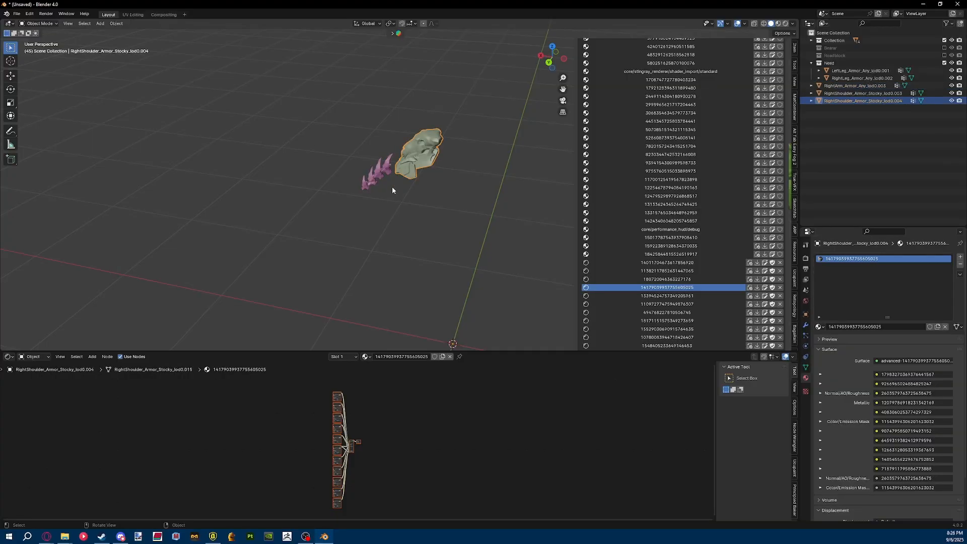
left_click(392, 186)
scroll(679, 265, "down", 1)
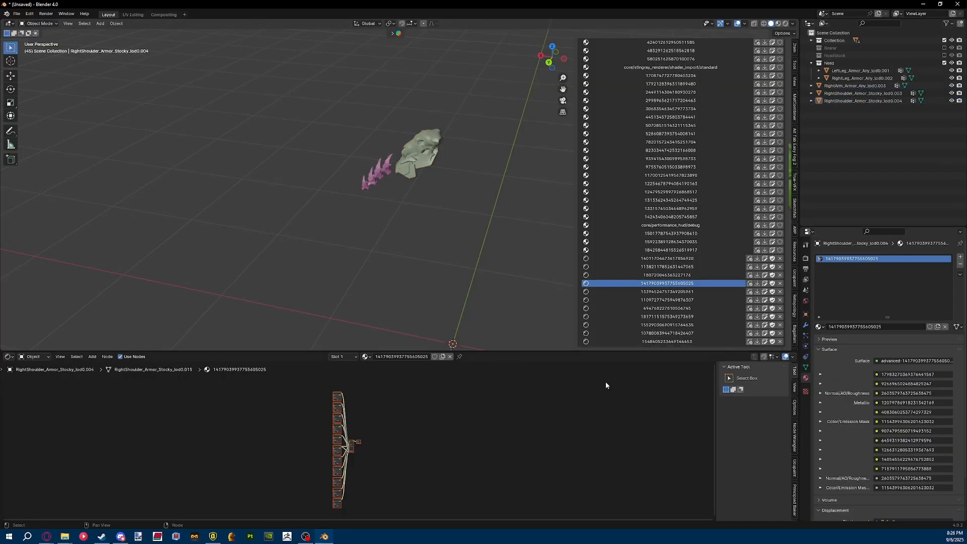
Enlarge the 3D view area and open the Helldivers 2 SDK's file browser for manually loading an archive.
left_click_drag(591, 352, 591, 458)
scroll(682, 253, "up", 6)
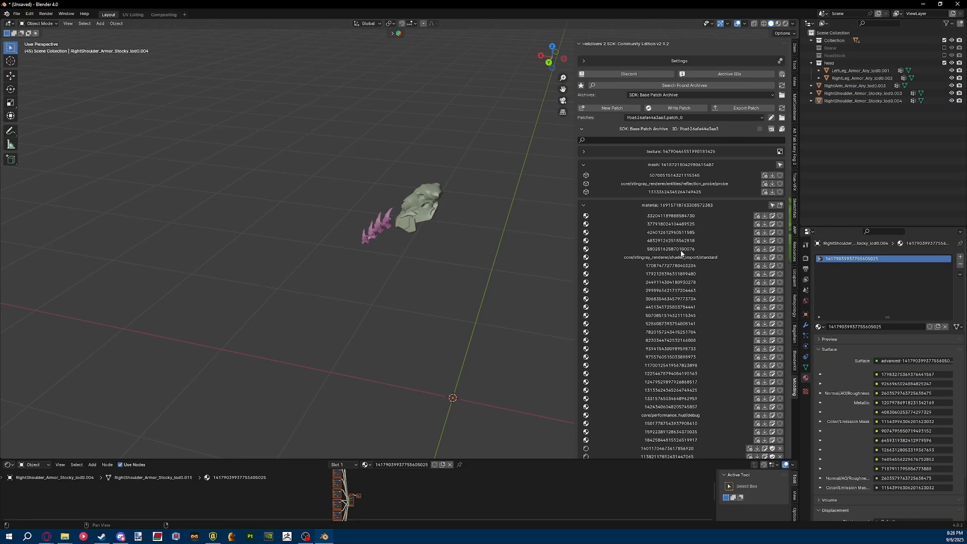
left_click(783, 94)
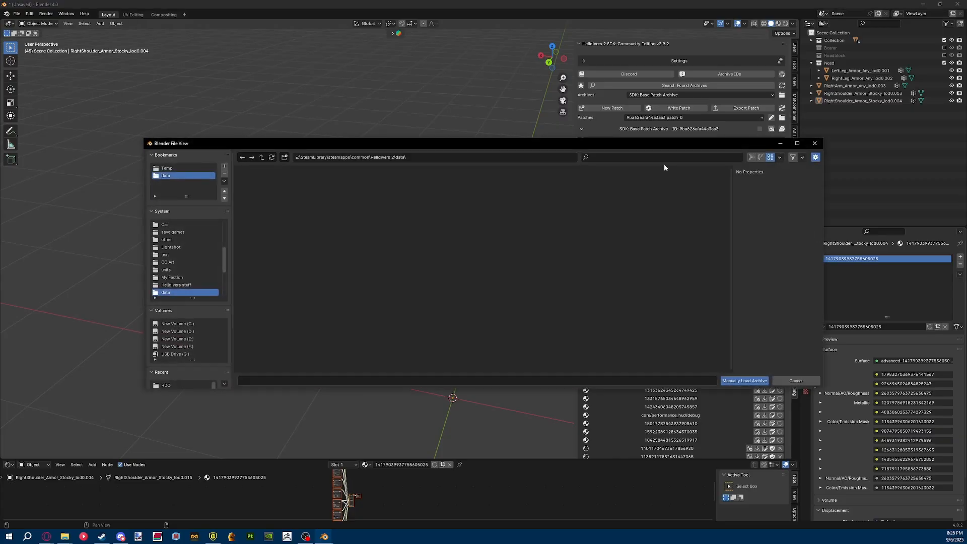
left_click(428, 158)
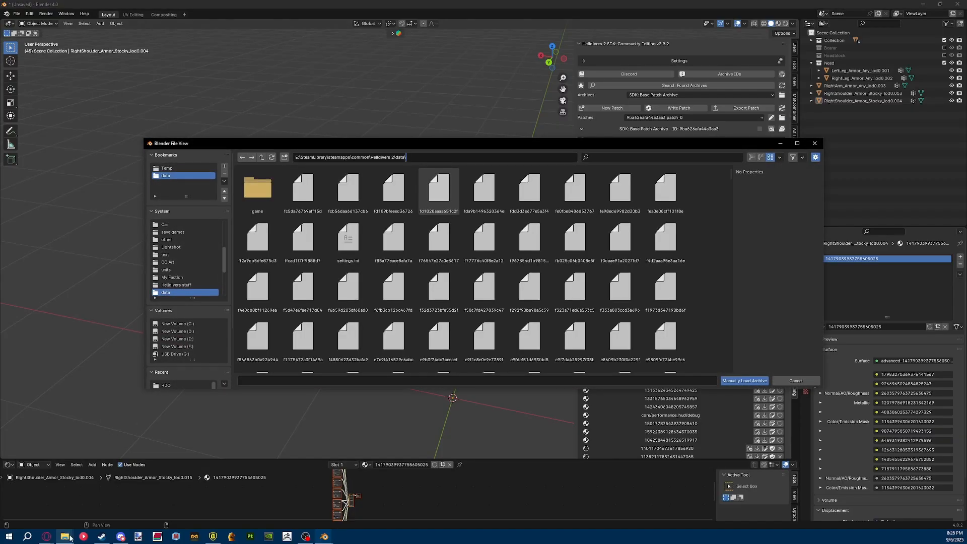
In File Explorer, open the HDO folder inside the Wolf mod's Armor folder and copy its path.
left_click(64, 536)
left_click(97, 508)
key("alt+Left")
key("alt+Left")
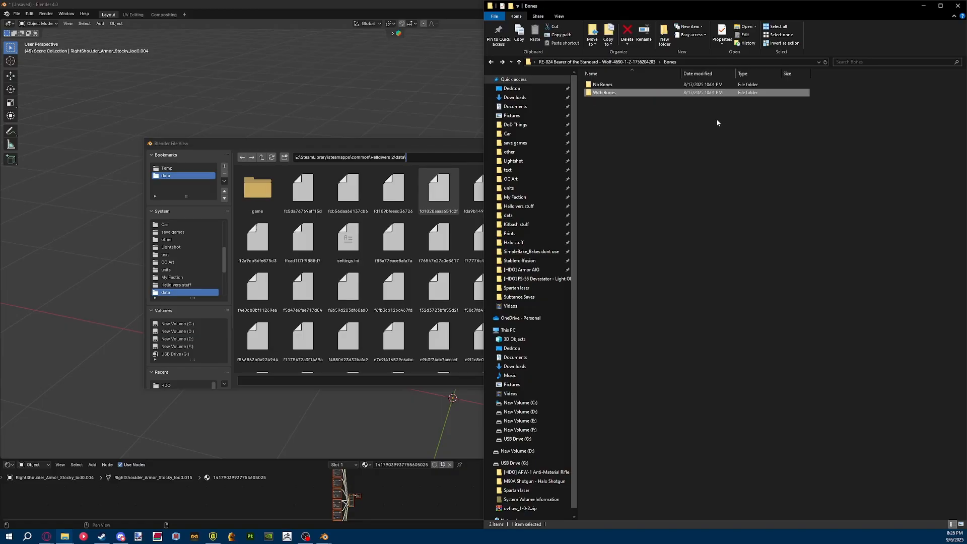
double_click(612, 101)
double_click(620, 85)
left_click_drag(839, 188, 668, 86)
left_click_drag(803, 231, 580, 80)
left_click_drag(749, 193, 580, 80)
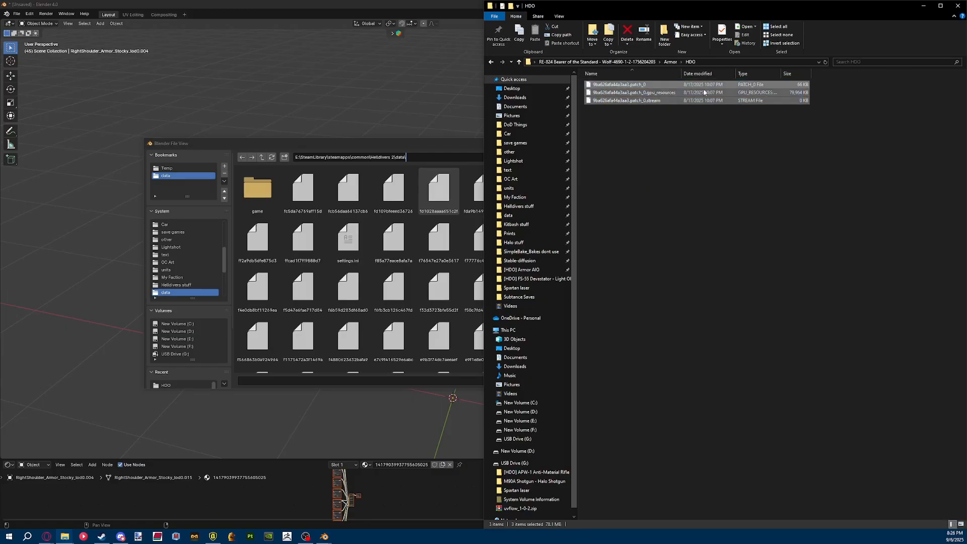
left_click_drag(829, 111, 809, 103)
left_click(728, 61)
key("ctrl+c")
Back in Blender, point the archive file browser to the copied HDO folder path and choose the first file.
left_click(407, 151)
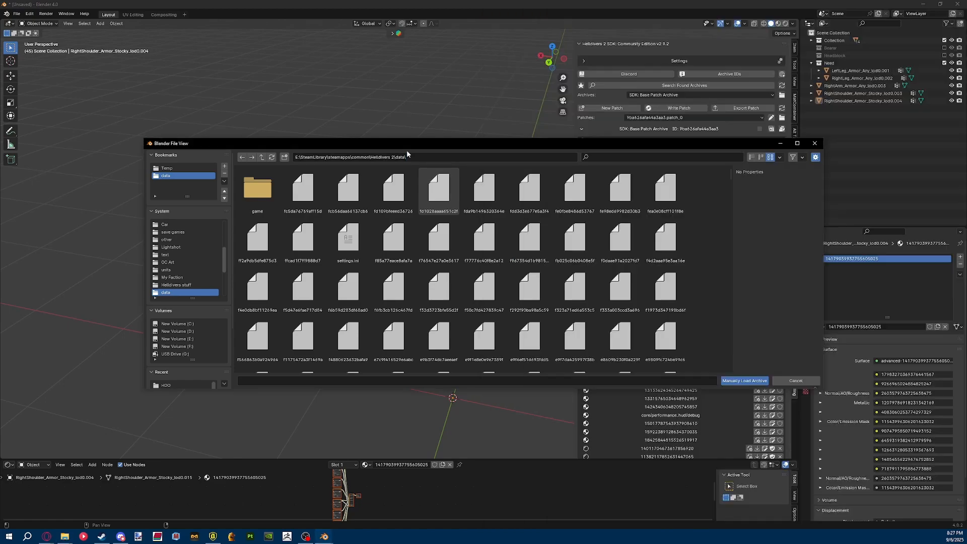
left_click(406, 157)
key("ctrl+v")
key("Return")
double_click(257, 194)
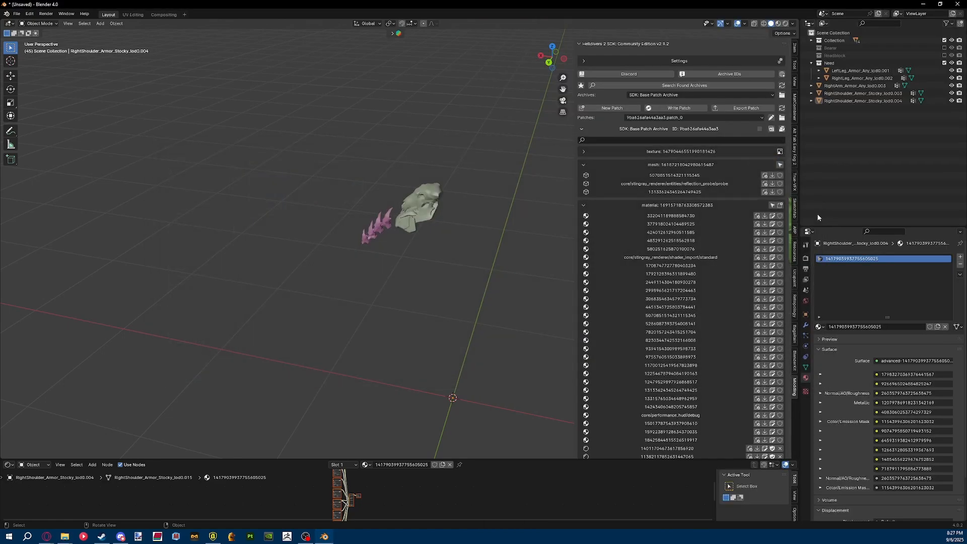
scroll(664, 264, "down", 3)
left_click(681, 451)
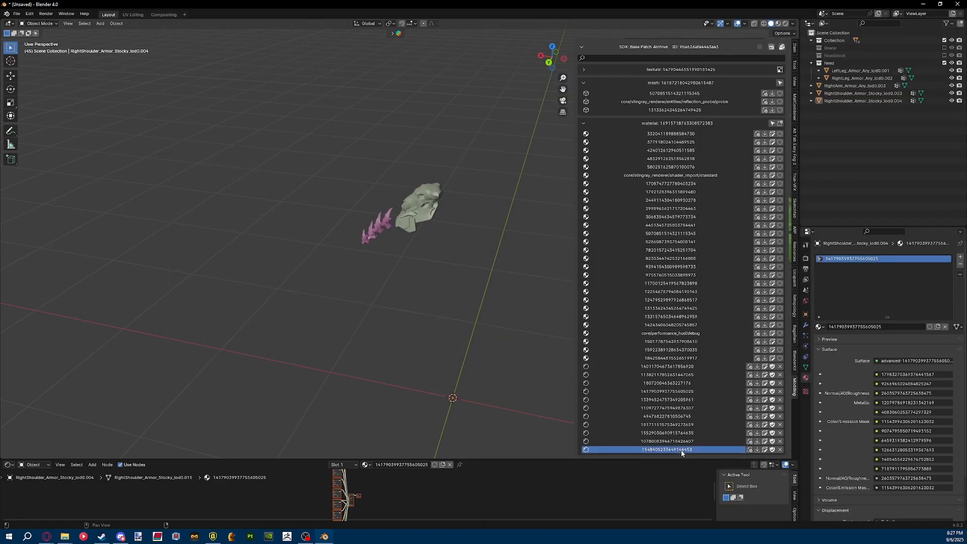
left_click(656, 366, "shift")
Select the re-imported right arm spikes and shoulder meshes together, and bring the yellow left arm plate into close view.
middle_click_drag(471, 235, 444, 232, "shift")
left_click(392, 206)
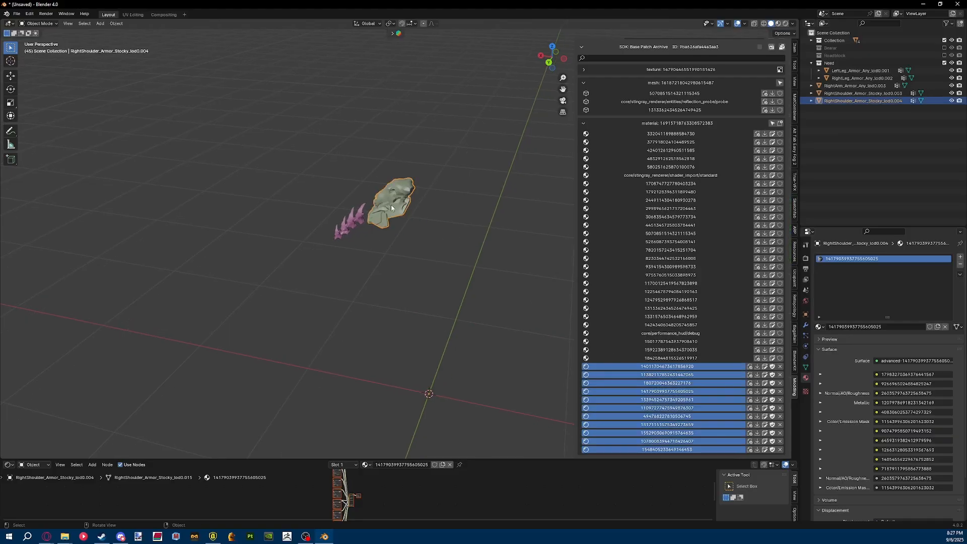
middle_click_drag(539, 262, 413, 256, "shift")
middle_click_drag(147, 230, 282, 234, "shift")
left_click_drag(296, 147, 201, 246)
left_click(347, 177, "shift")
middle_click_drag(505, 234, 247, 264, "shift")
scroll(403, 247, "up", 7)
middle_click_drag(525, 287, 273, 228, "shift")
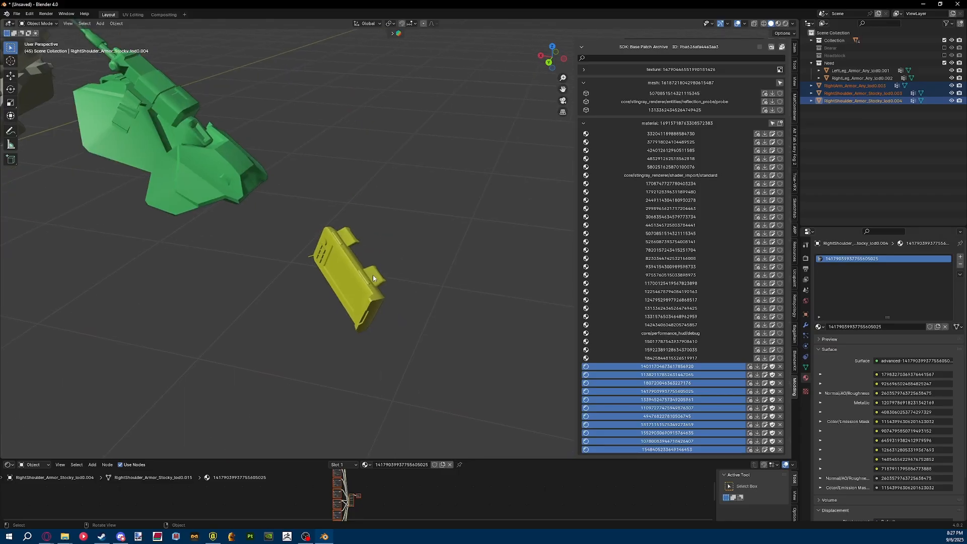
Rename the yellow left arm plate's material by appending 222 to its existing name.
left_click(354, 284)
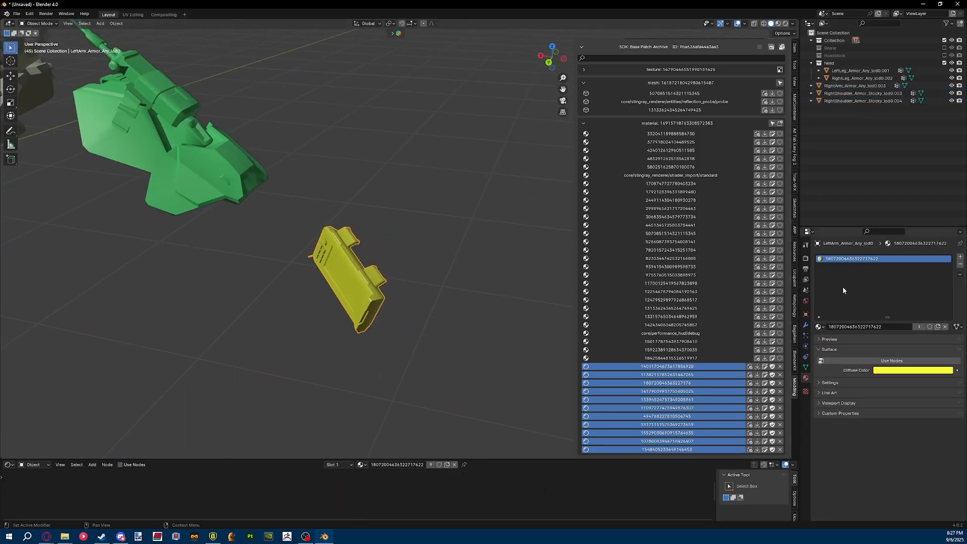
left_click(894, 328)
type("222")
key("Return")
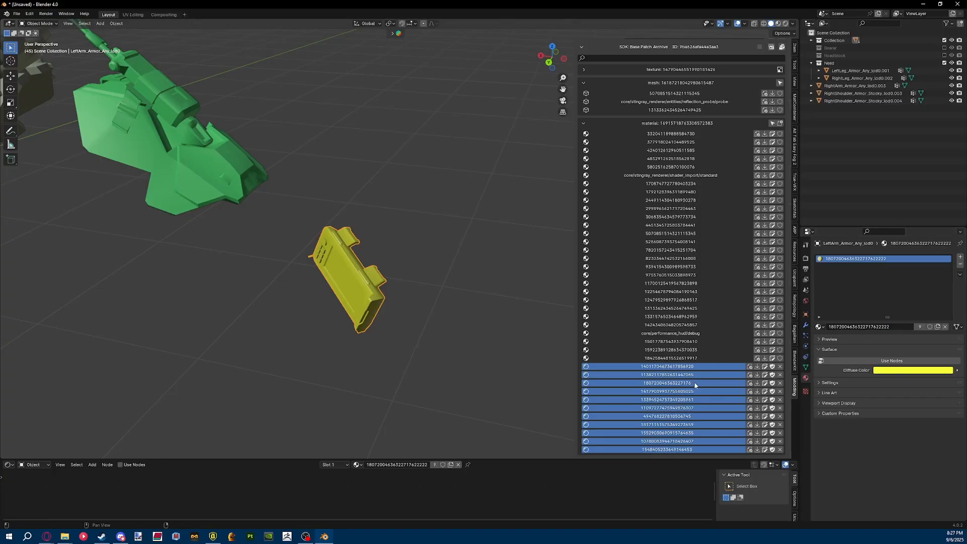
left_click(650, 384)
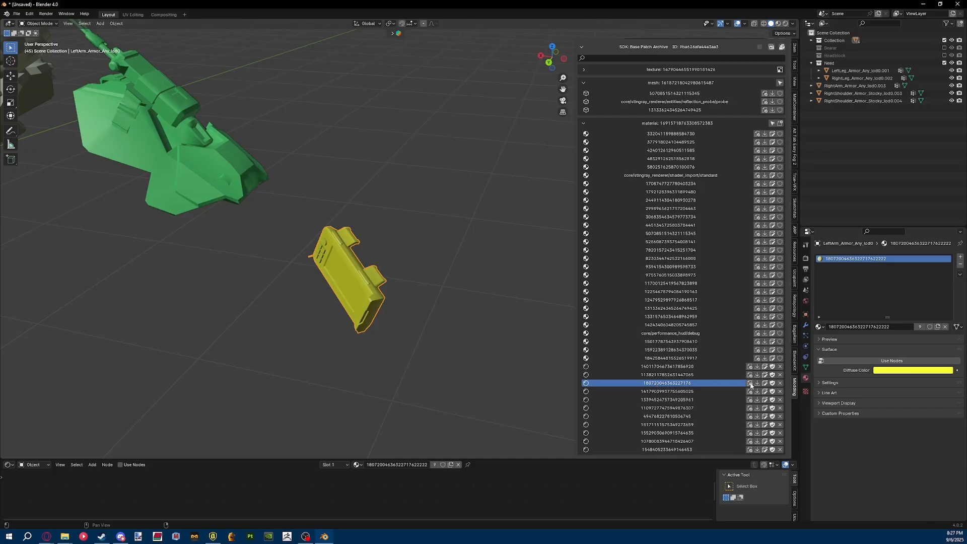
left_click(823, 327)
type("180")
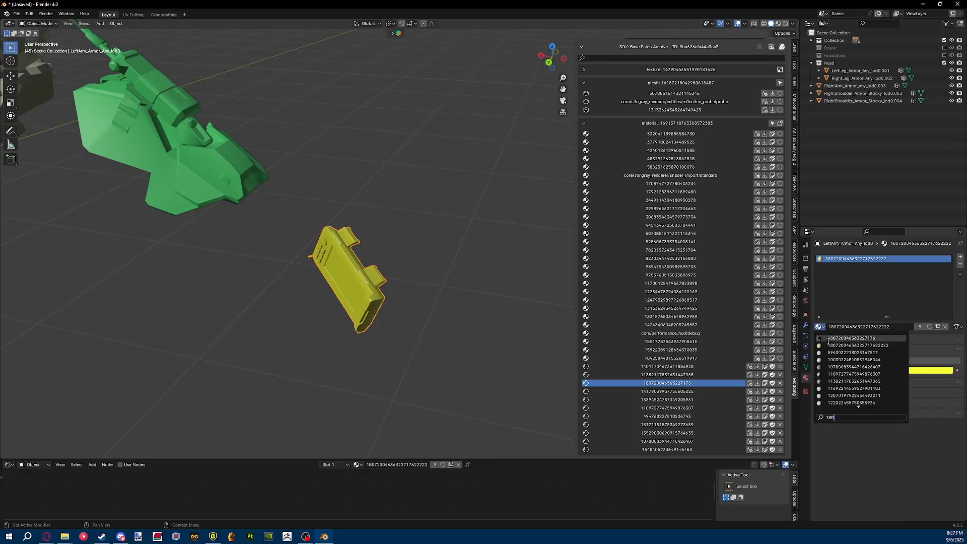
left_click(850, 338)
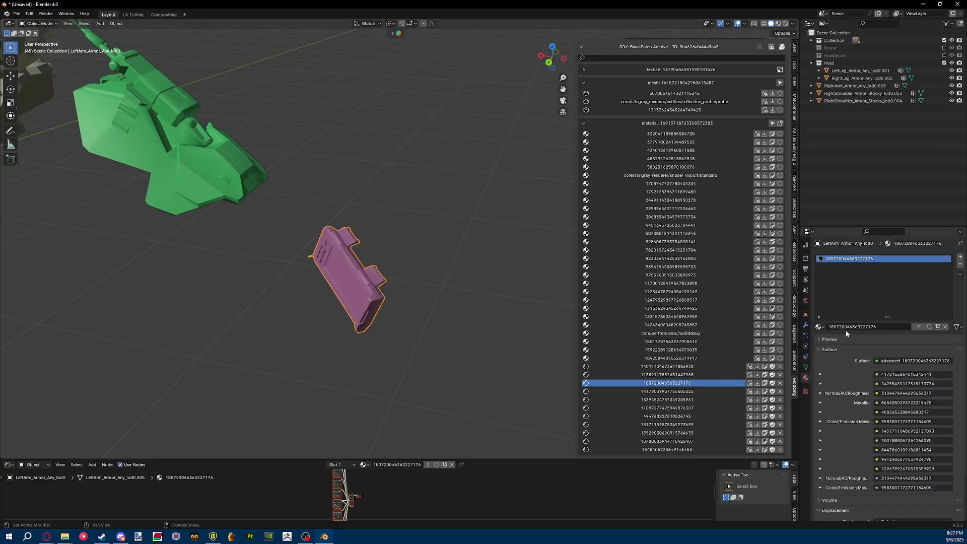
key("ctrl+z")
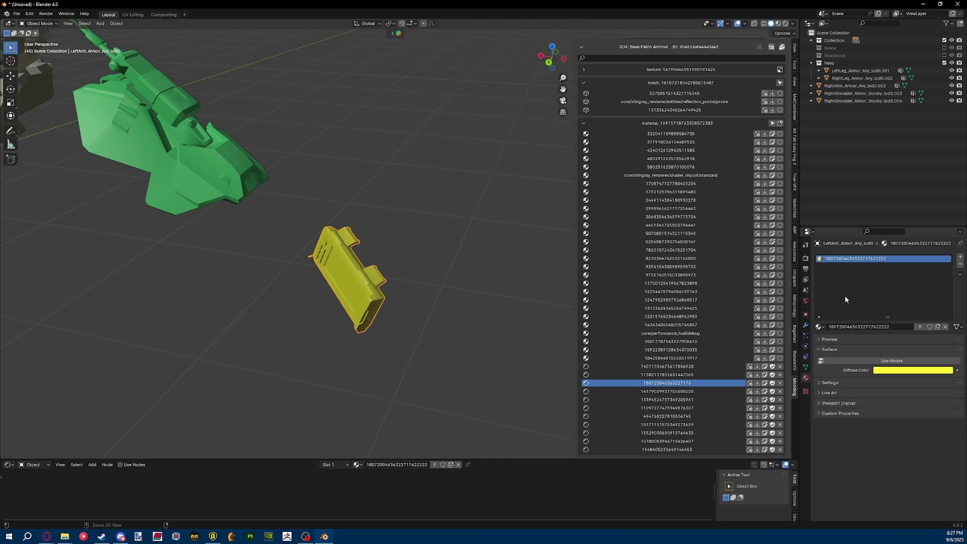
key("ctrl+shift+z")
scroll(857, 398, "down", 3)
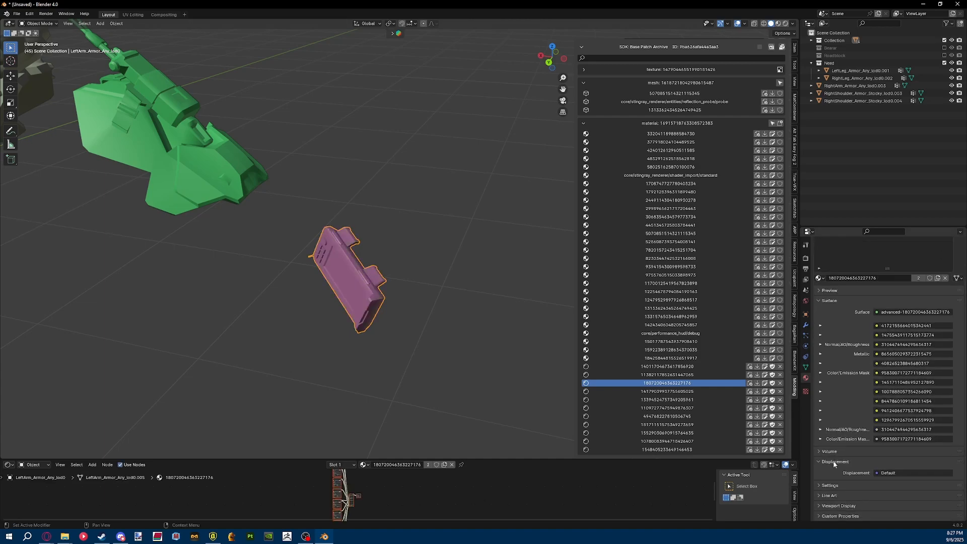
Compare the material of the re-imported right arm spikes with that of the left arm plate.
key("Home")
middle_click_drag(226, 268, 277, 255)
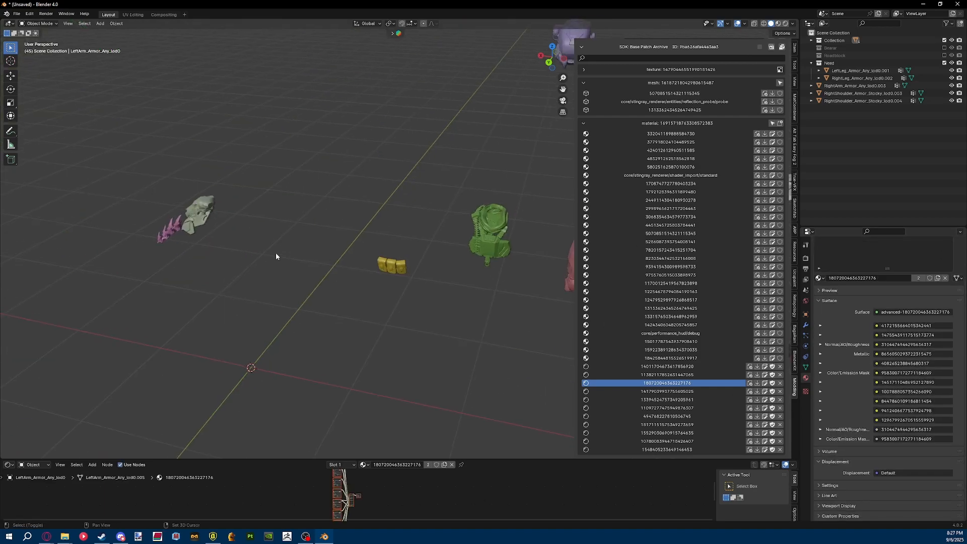
left_click(169, 231)
scroll(902, 316, "up", 3)
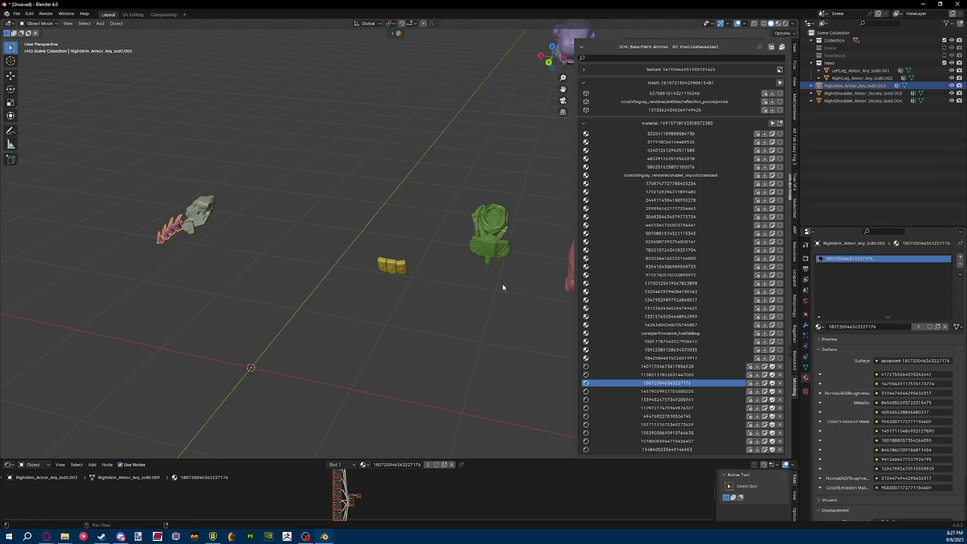
middle_click_drag(503, 283, 338, 254)
left_click(444, 228)
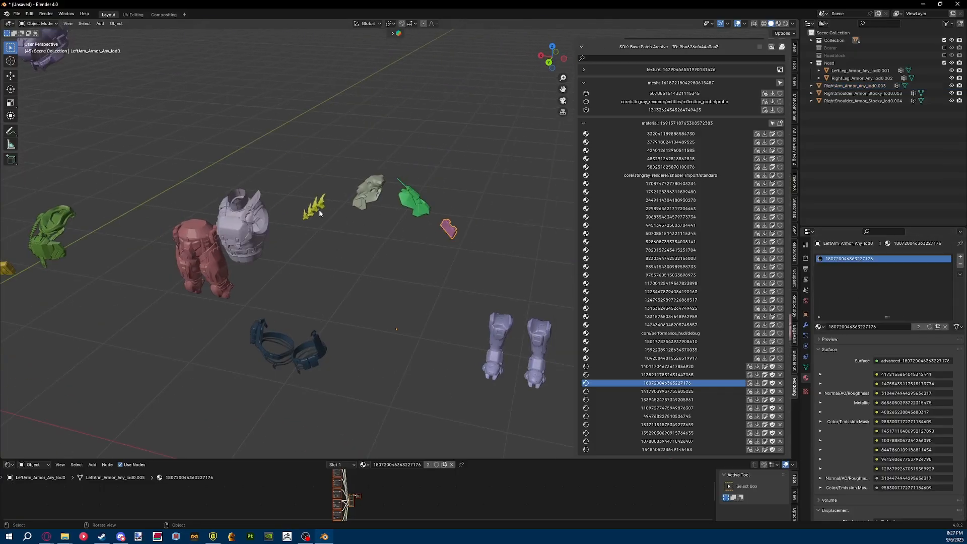
left_click(308, 207)
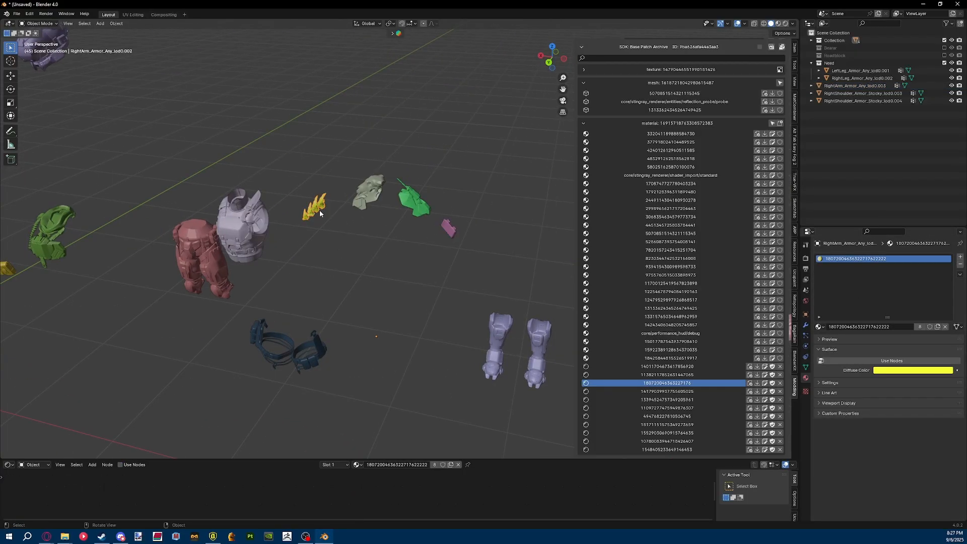
middle_click_drag(302, 217, 287, 252)
left_click(818, 327)
type("180")
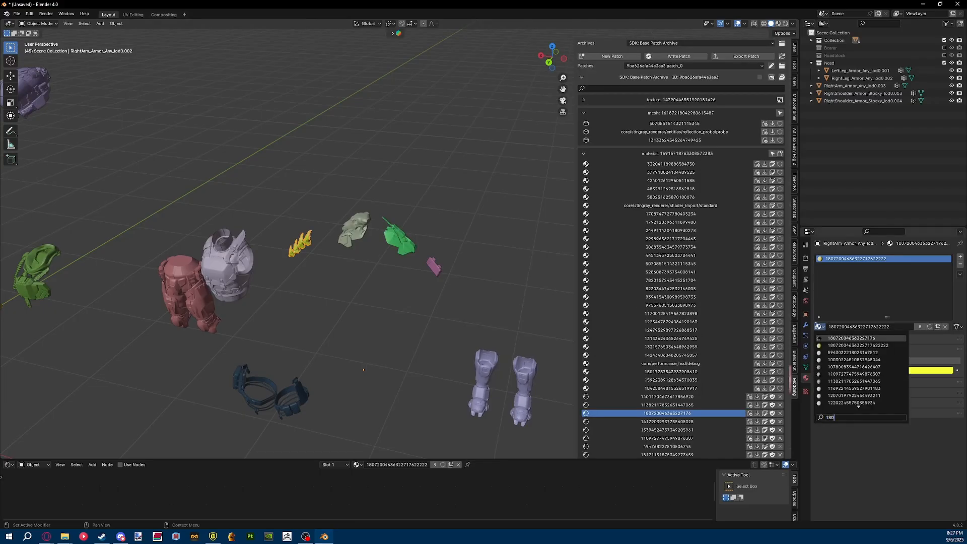
left_click(849, 338)
Delete the re-imported right arm spikes and both re-imported right shoulder meshes near the world origin.
scroll(201, 267, "down", 5)
middle_click_drag(157, 269, 393, 260, "shift")
left_click_drag(376, 212, 237, 311)
scroll(323, 272, "up", 5)
key("x")
left_click(335, 266)
Inspect the surface texture inputs of the material on the right arm spikes beside the chest armor.
middle_click_drag(334, 266, 171, 252, "shift")
scroll(359, 212, "up", 5)
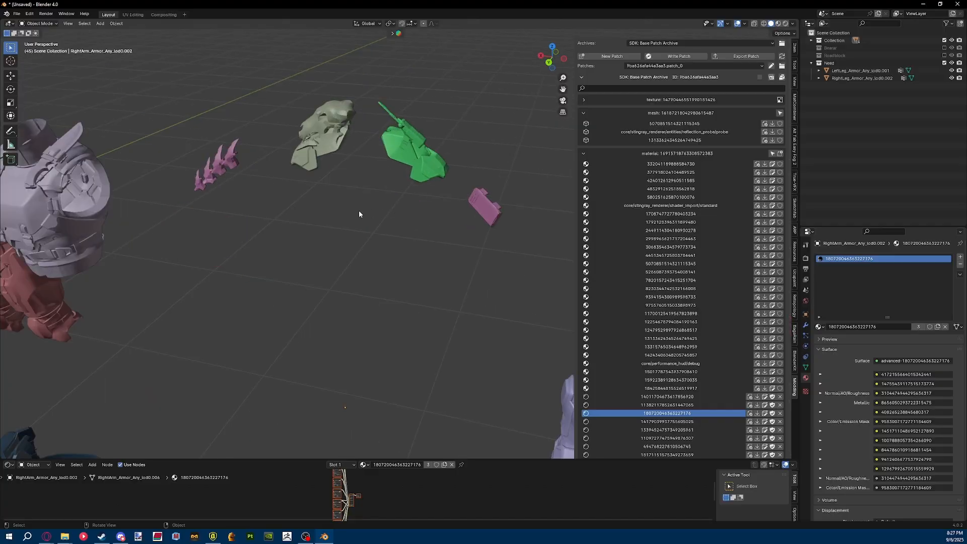
middle_click_drag(359, 211, 348, 269, "shift")
scroll(283, 259, "down", 4)
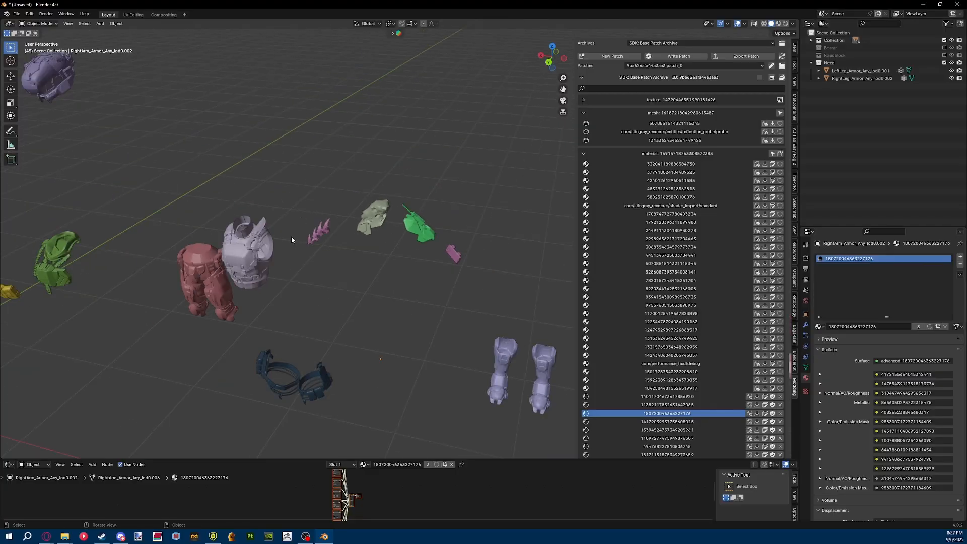
left_click(311, 236)
scroll(887, 383, "down", 2)
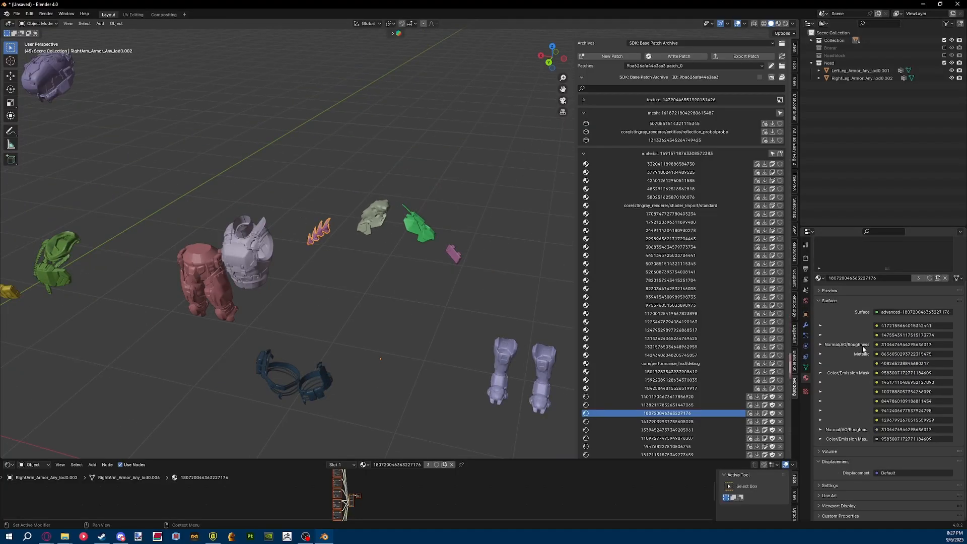
scroll(608, 134, "up", 3)
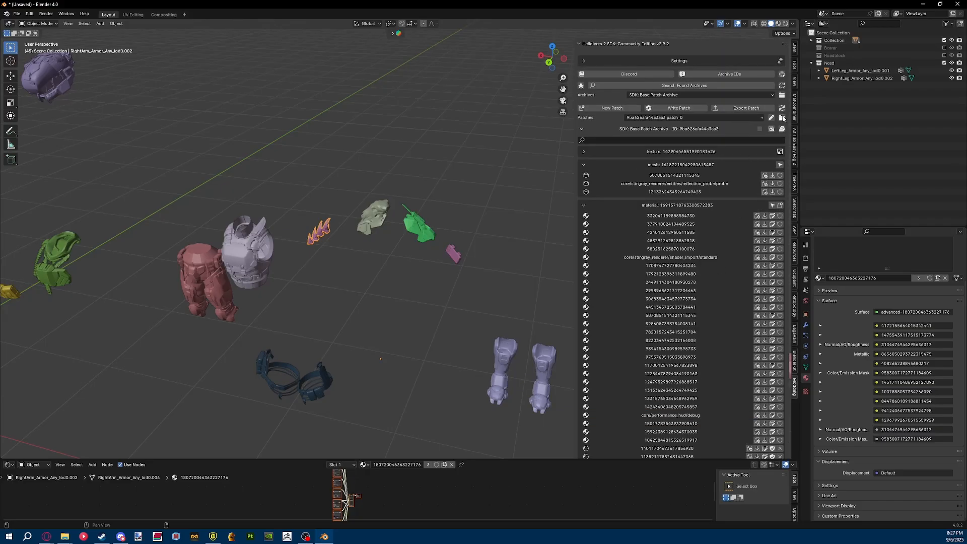
scroll(705, 353, "down", 5)
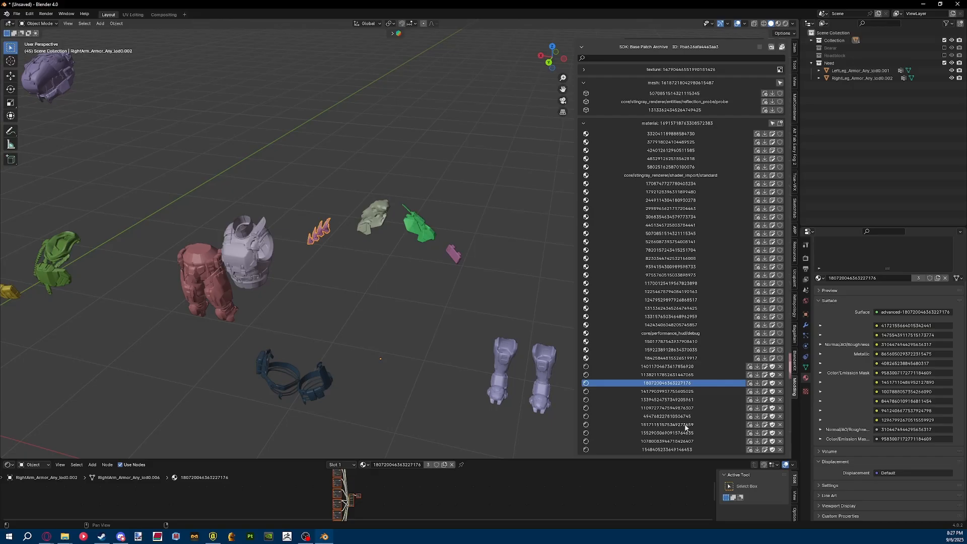
scroll(274, 289, "down", 2)
scroll(869, 262, "up", 2)
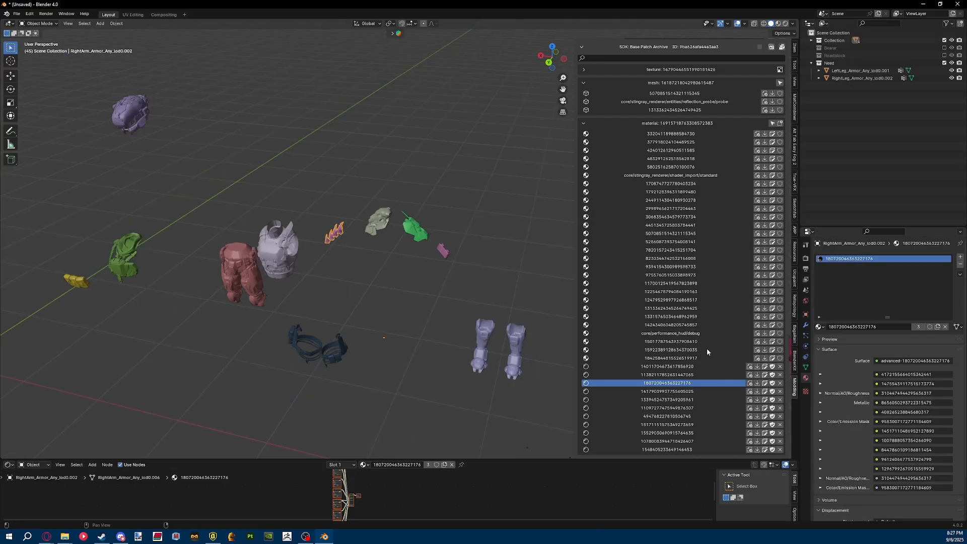
scroll(402, 253, "up", 5)
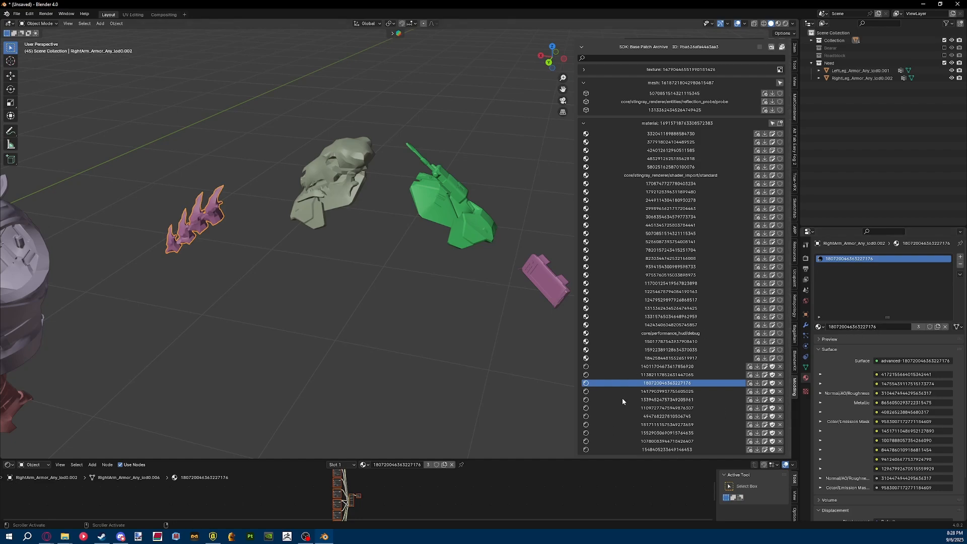
left_click(874, 329)
key("ctrl+c")
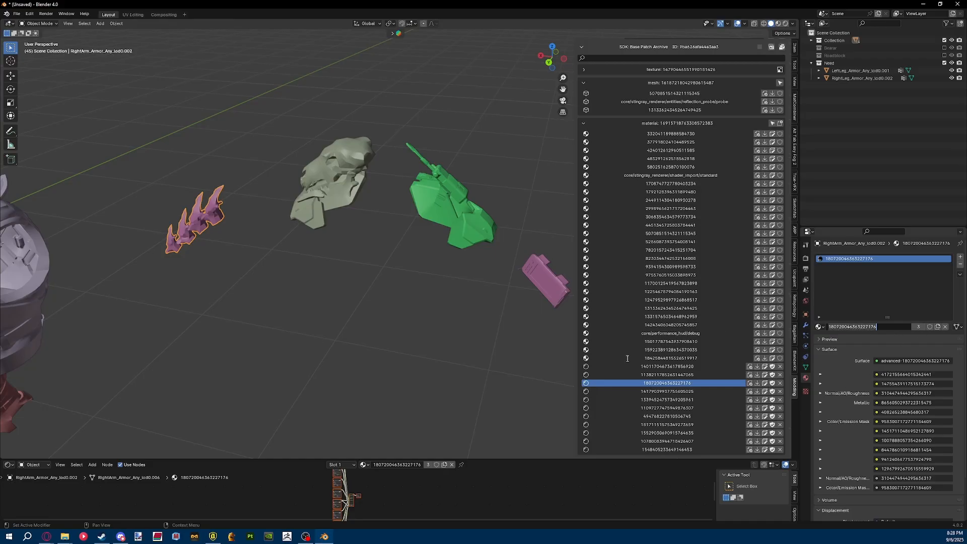
key("Escape")
scroll(671, 151, "up", 5)
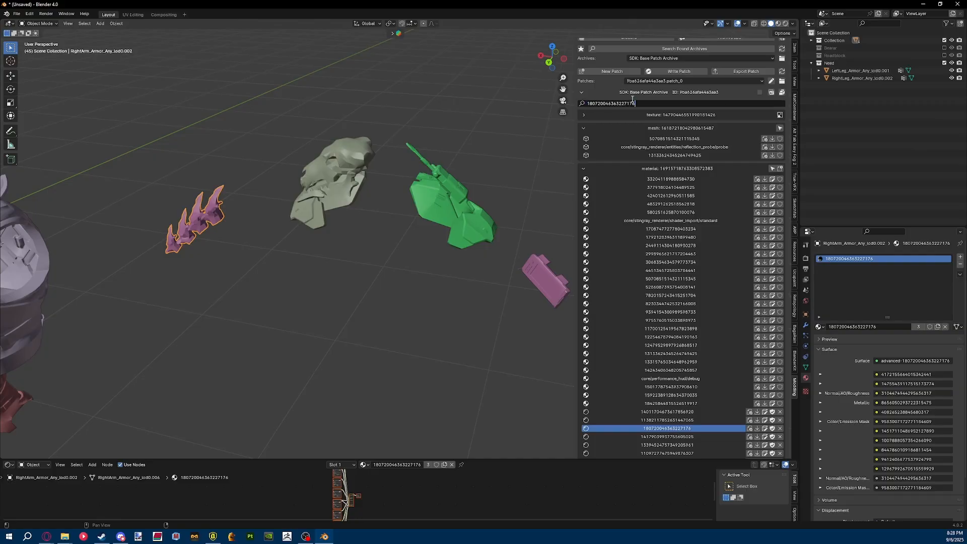
key("ctrl+v")
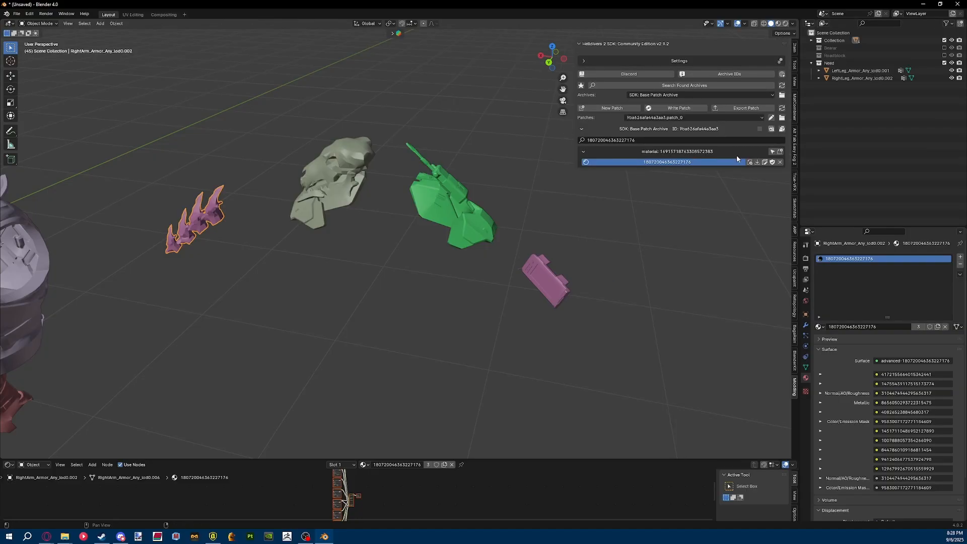
left_click(818, 327)
key("ctrl+v")
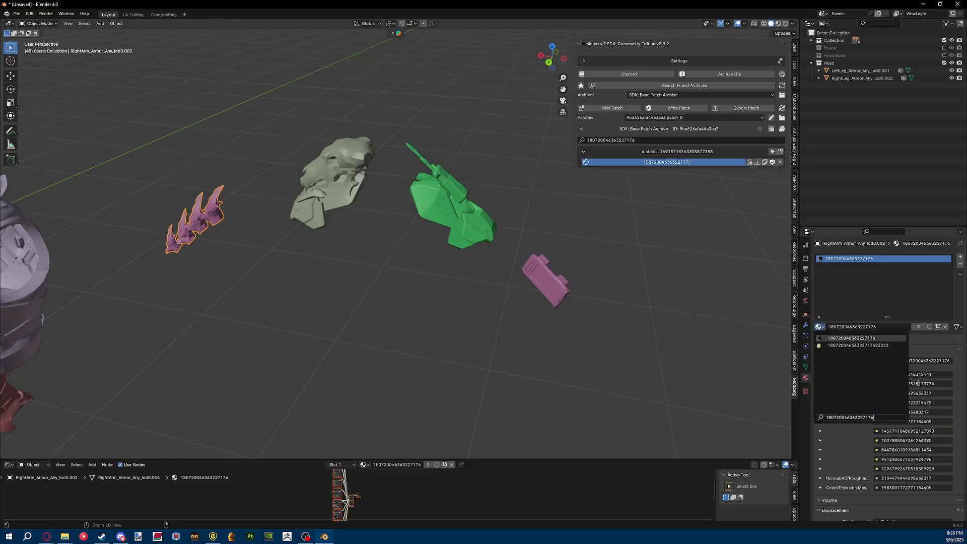
left_click(867, 345)
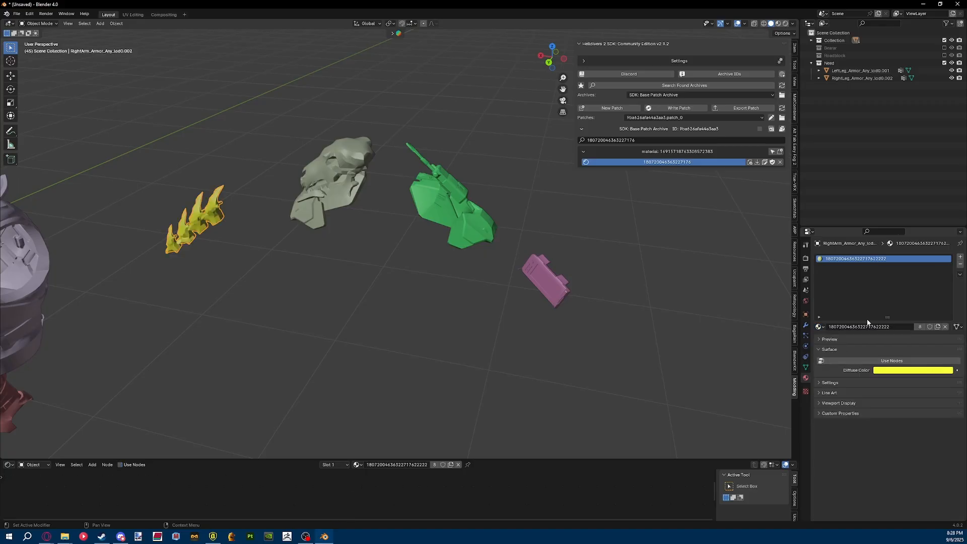
left_click(819, 327)
left_click(856, 334)
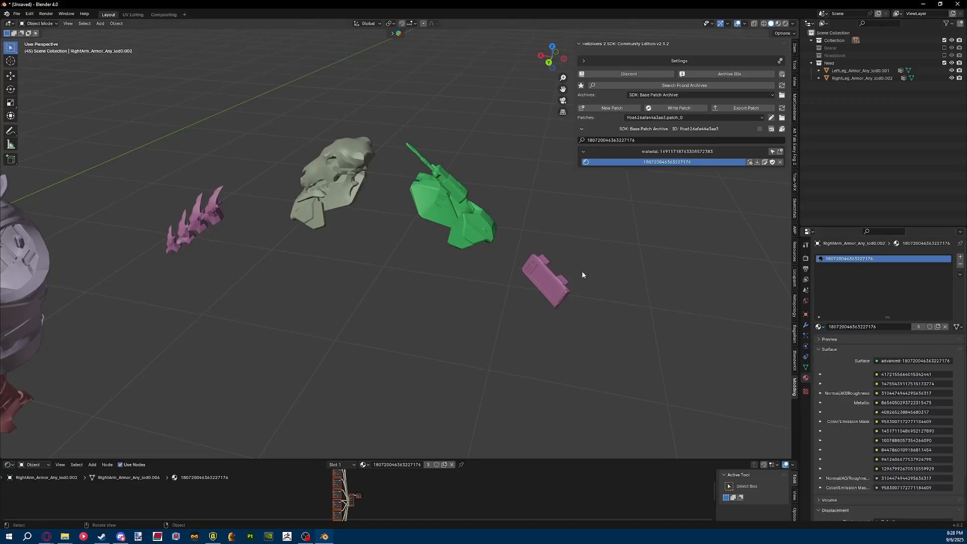
scroll(569, 282, "down", 3)
scroll(580, 262, "down", 2)
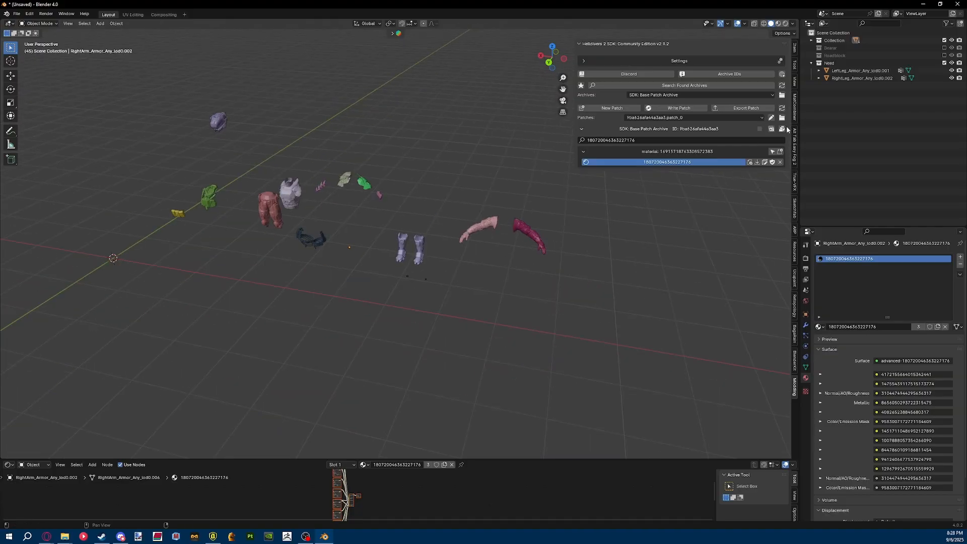
scroll(497, 212, "up", 2)
scroll(226, 236, "up", 2)
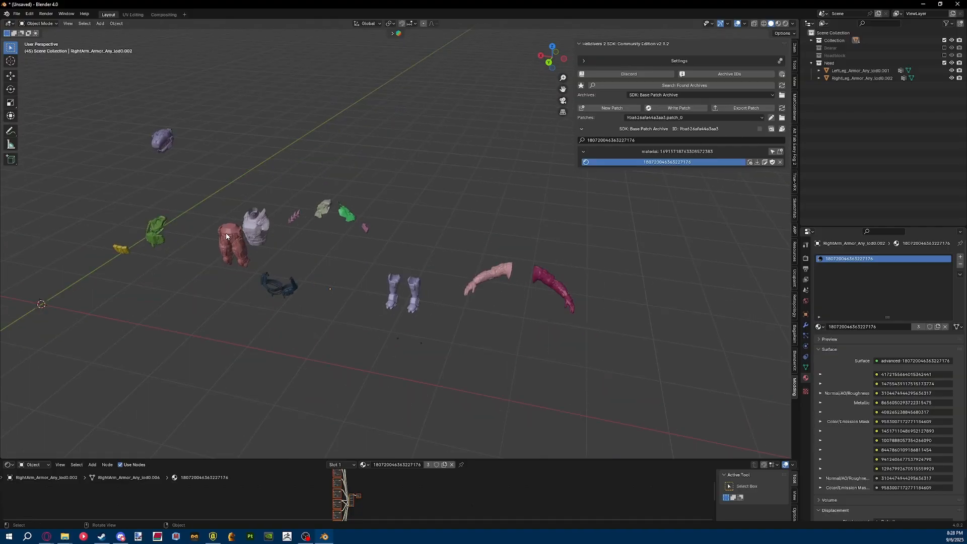
middle_click_drag(226, 237, 311, 232, "shift")
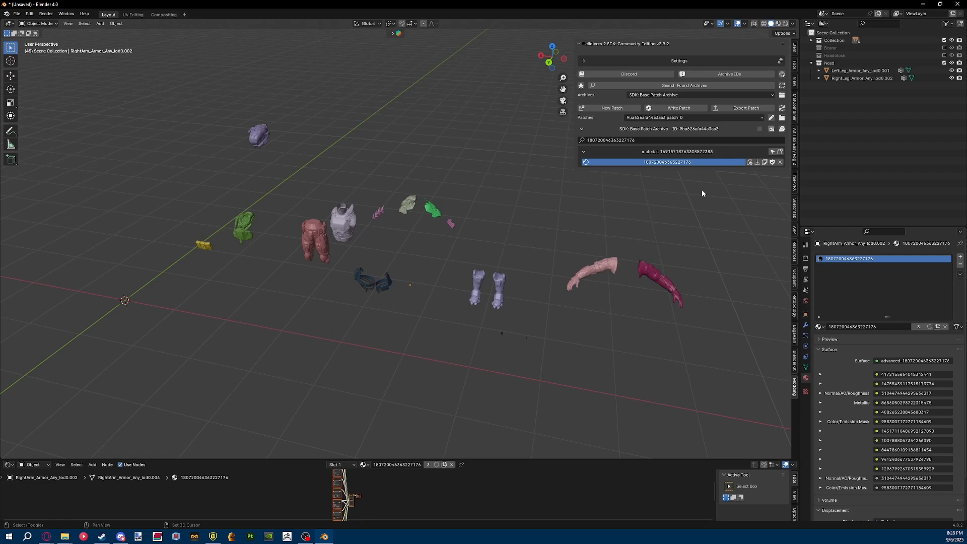
middle_click_drag(703, 193, 688, 191, "shift")
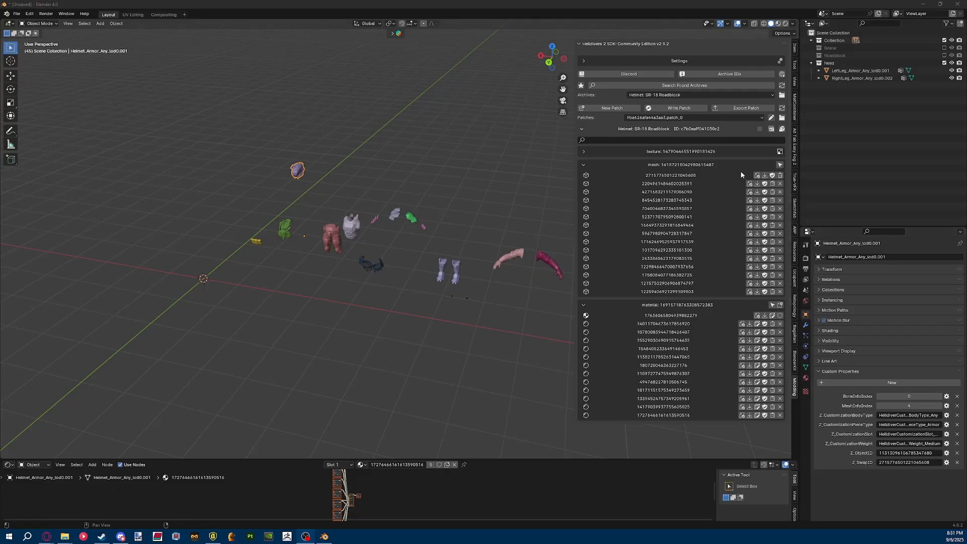
left_click(641, 94)
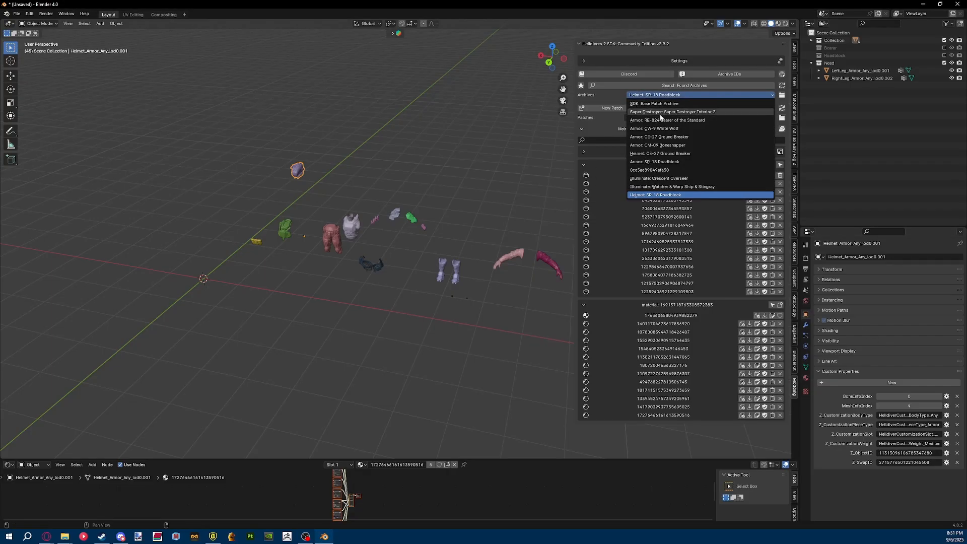
left_click(636, 197)
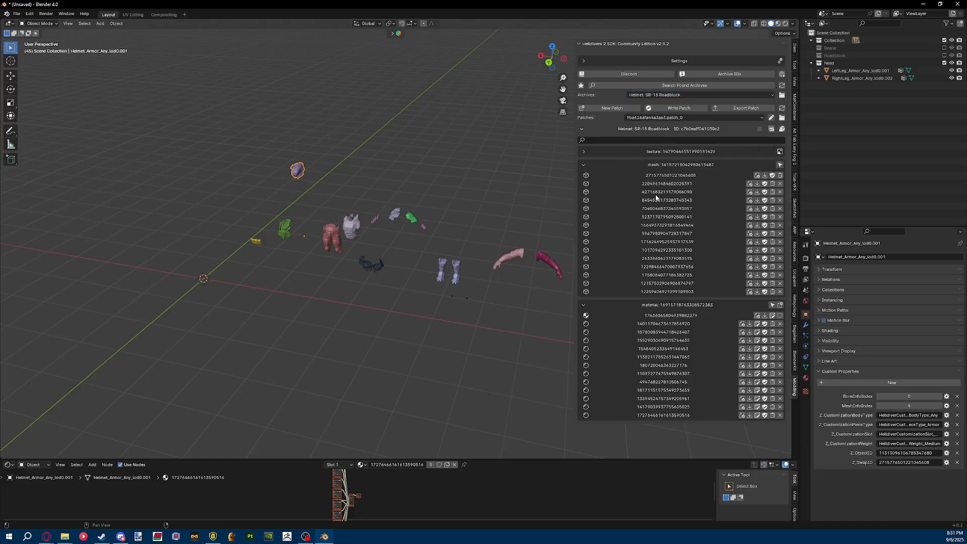
left_click(665, 95)
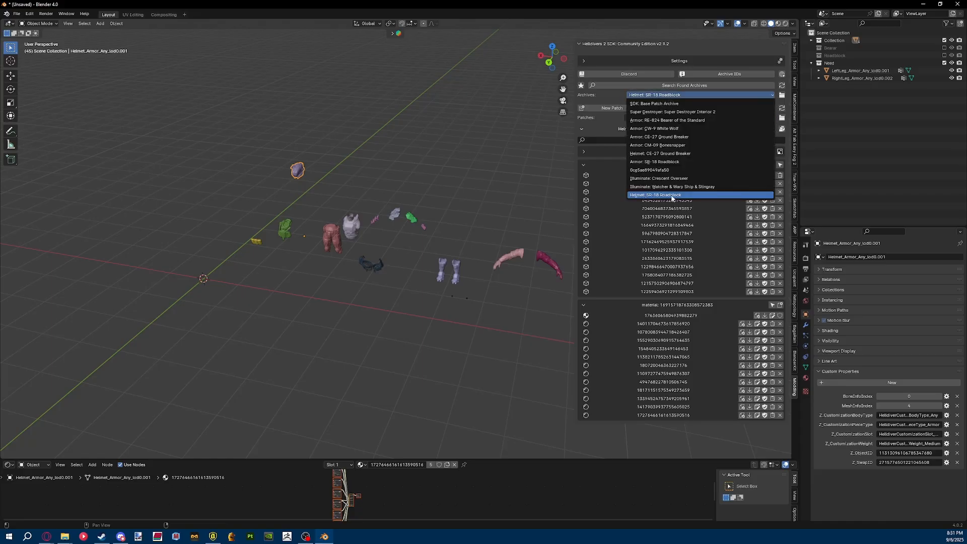
left_click(671, 197)
left_click(672, 176)
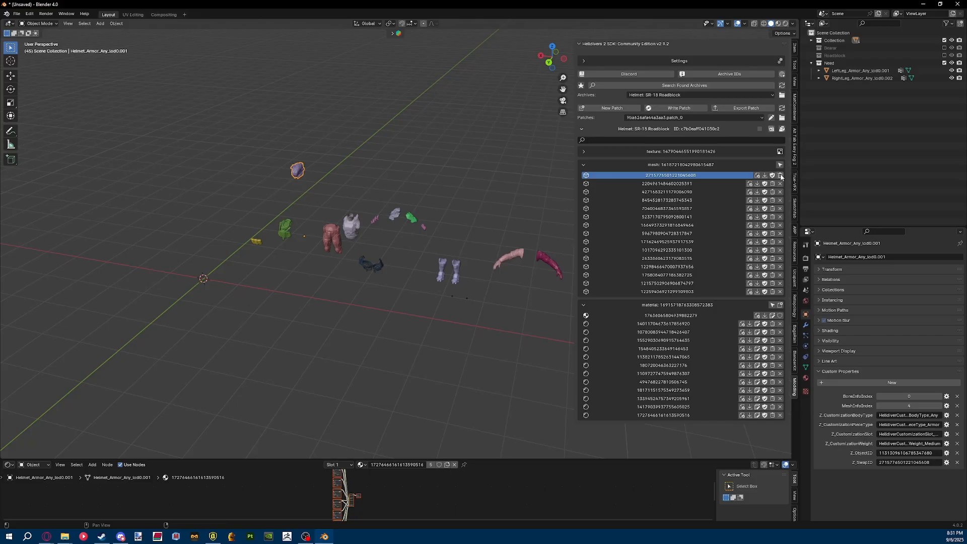
left_click(716, 183)
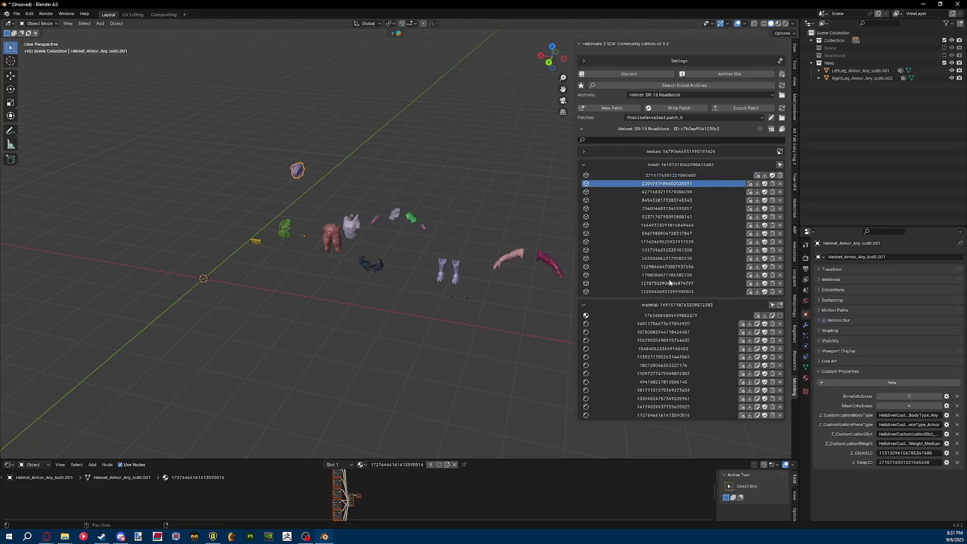
left_click(721, 176)
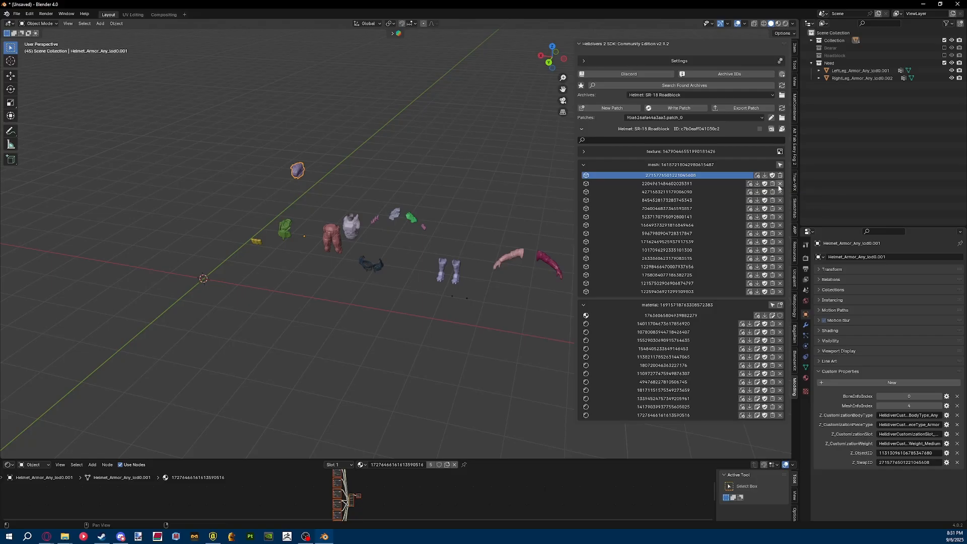
left_click(678, 96)
left_click(654, 95)
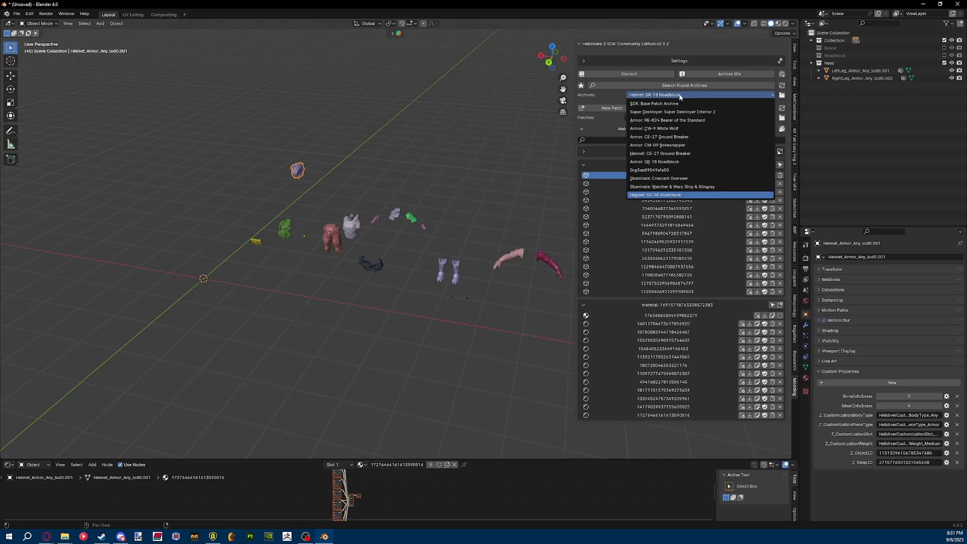
left_click(680, 96)
left_click(681, 97)
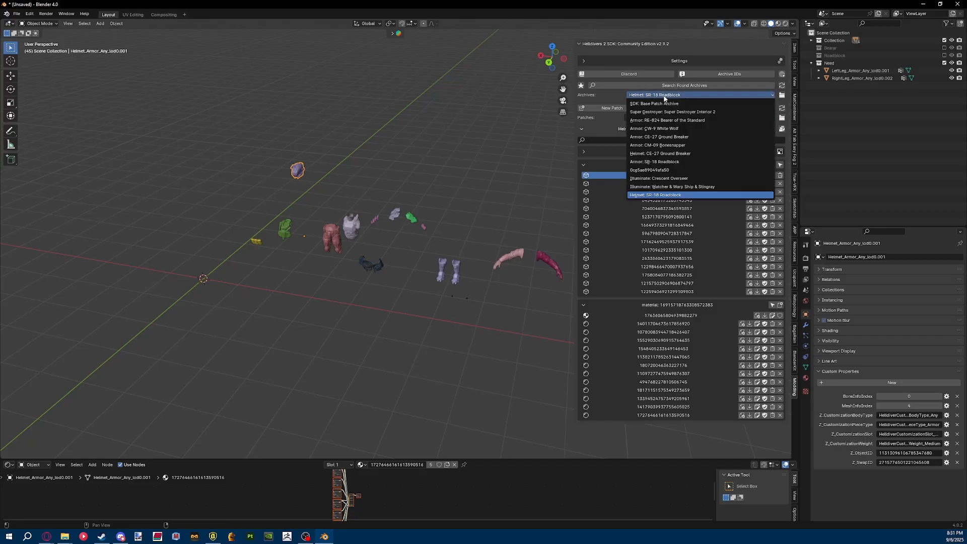
left_click(651, 163)
scroll(704, 325, "down", 3)
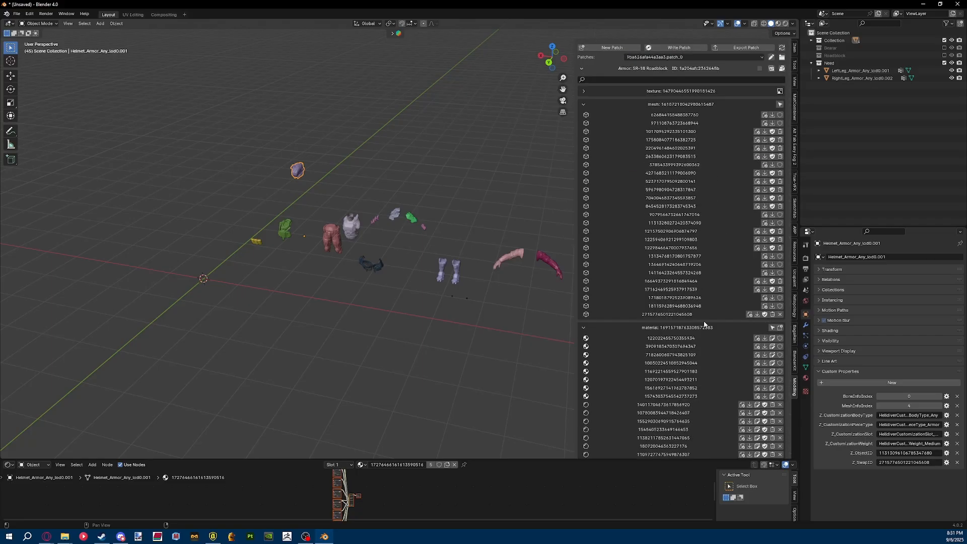
left_click(642, 316)
scroll(708, 311, "up", 2)
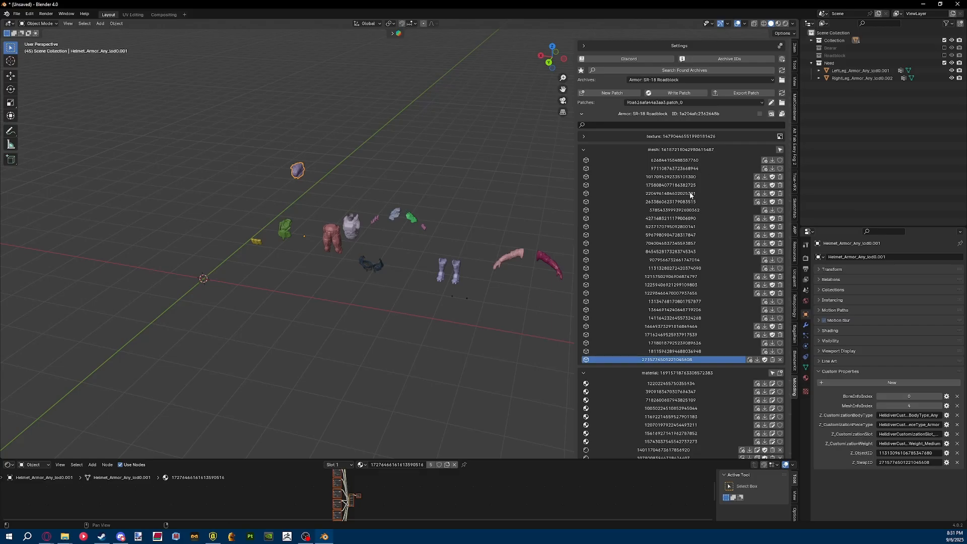
Import the ten meshes of the Armor: SR-18 Roadblock archive that are not yet in the patch.
left_click(689, 170)
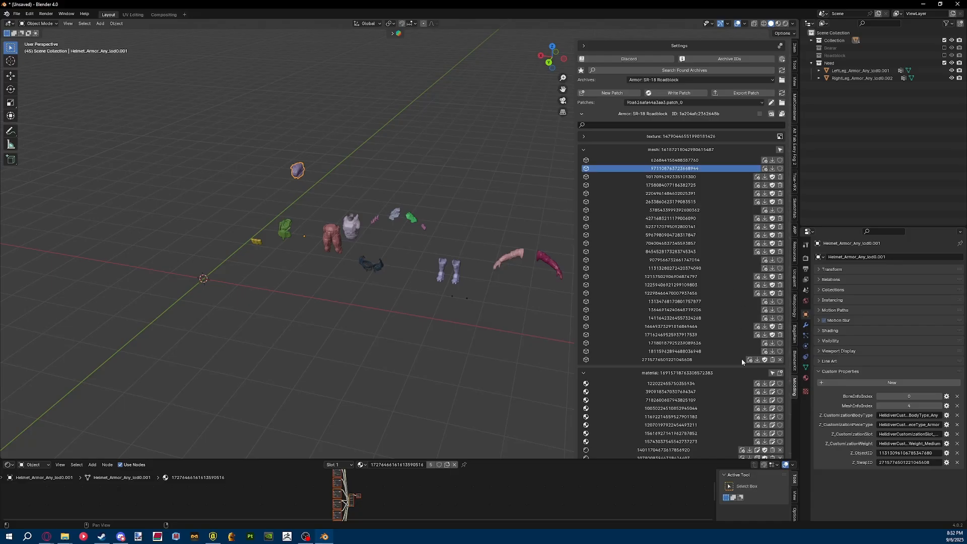
left_click(671, 352)
left_click(689, 344, "ctrl")
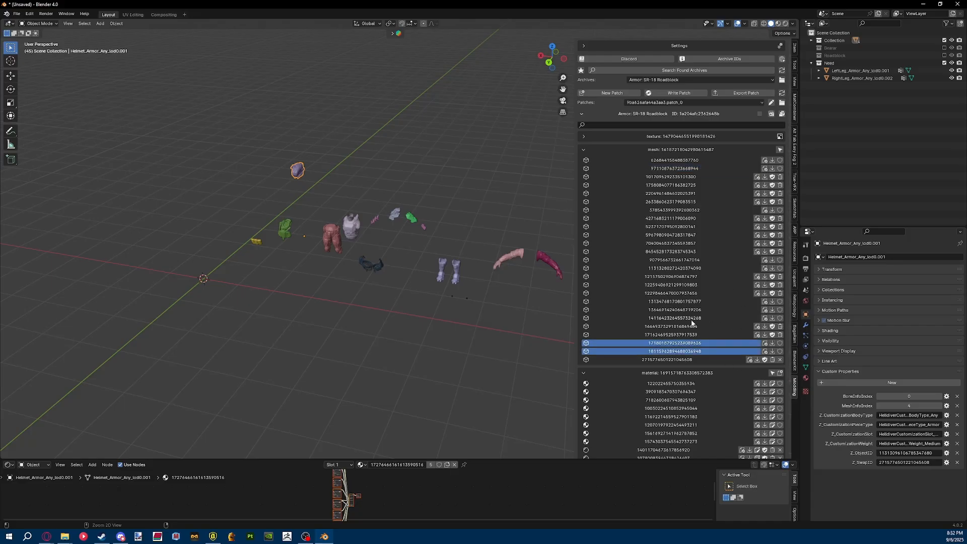
left_click(692, 318, "ctrl")
left_click(693, 302, "ctrl")
left_click(691, 310, "ctrl")
left_click(721, 269, "ctrl")
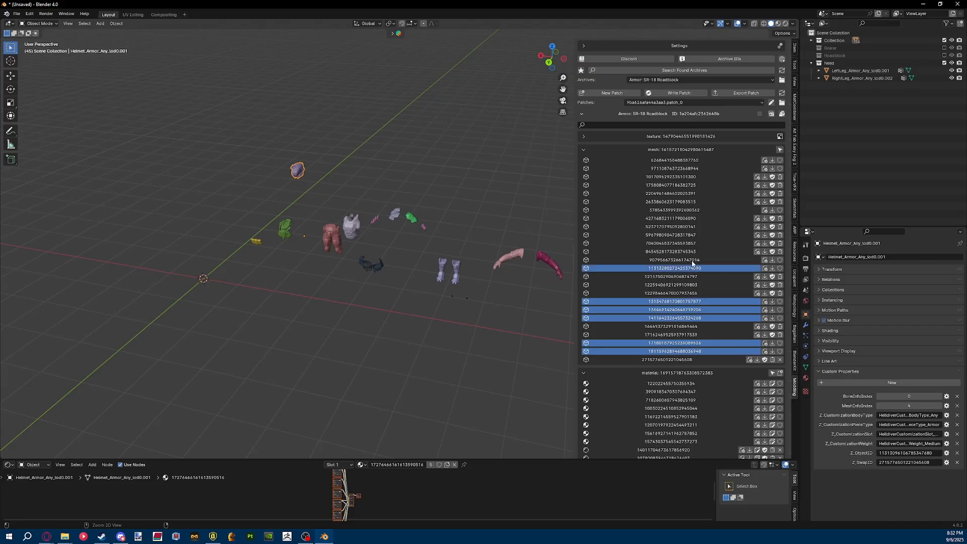
left_click(693, 260, "ctrl")
left_click(692, 210, "ctrl")
left_click(681, 169, "ctrl")
left_click(683, 161, "ctrl")
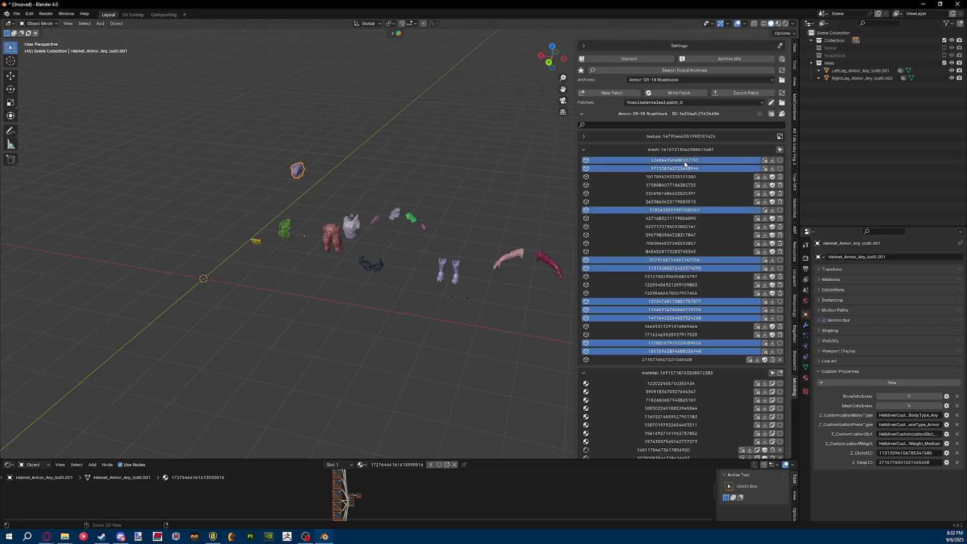
right_click(660, 160)
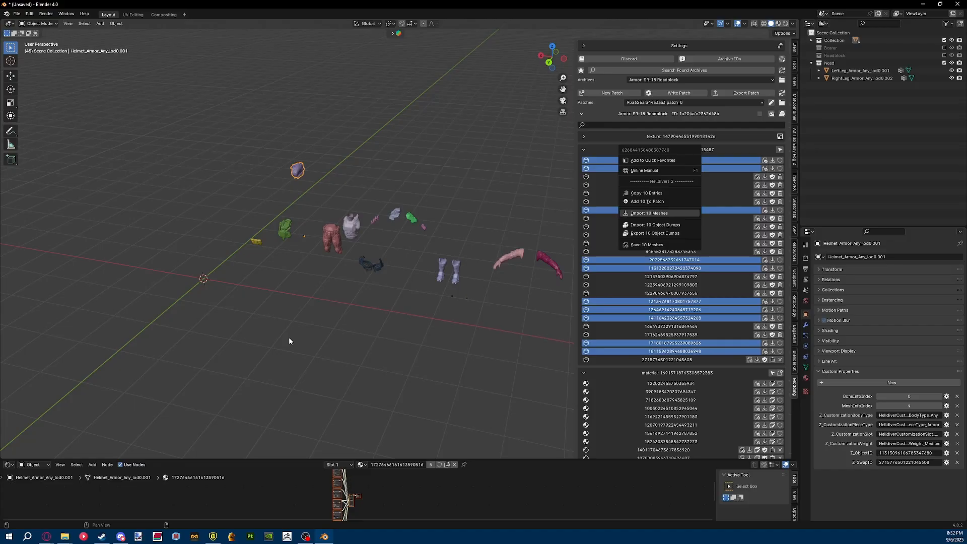
Move the slim hip armor and the pink torso accessory away from the imported Roadblock body.
left_click_drag(203, 273, 473, 319, "shift")
scroll(473, 319, "up", 3)
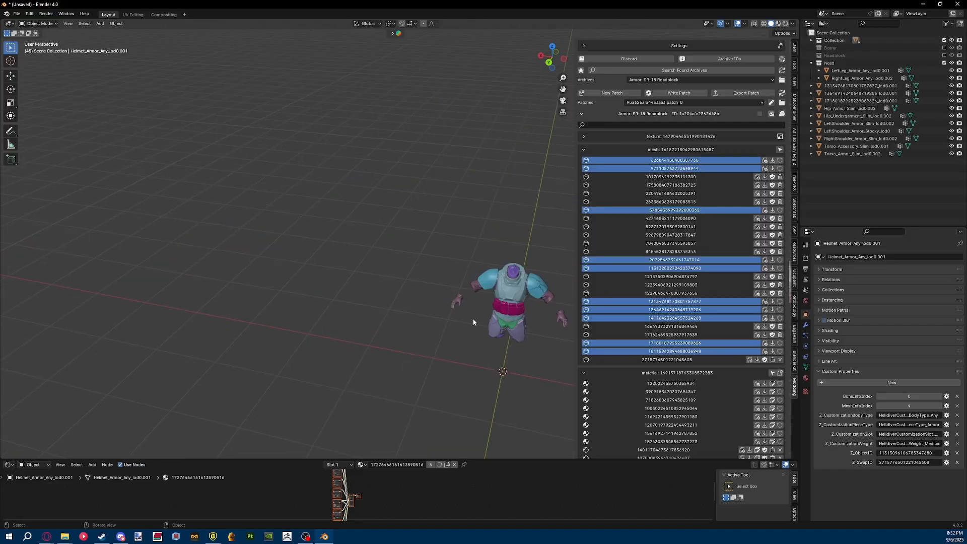
scroll(350, 264, "up", 4)
middle_click_drag(473, 318, 395, 287, "shift")
scroll(350, 264, "down", 2)
left_click(349, 288)
key("g")
left_click(281, 354)
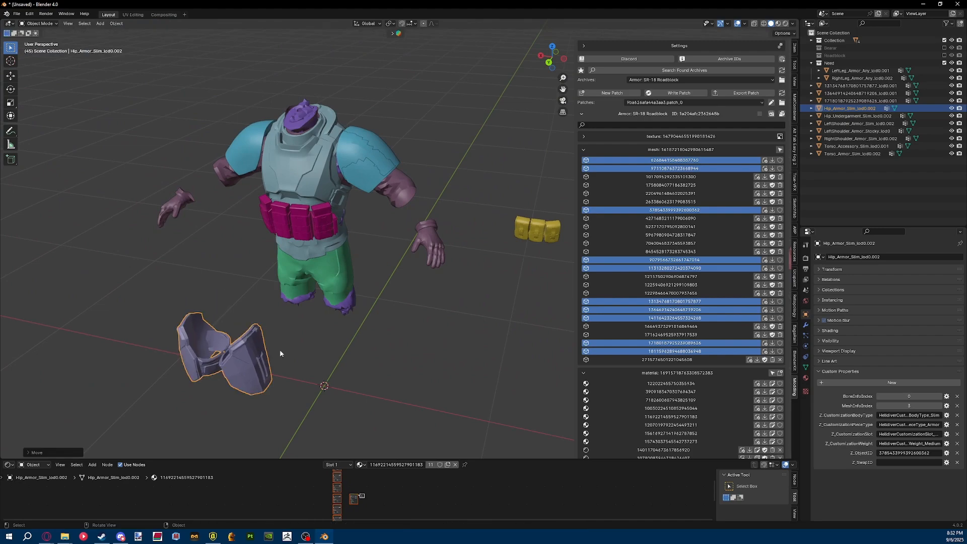
left_click(332, 216)
key("g")
left_click(162, 277)
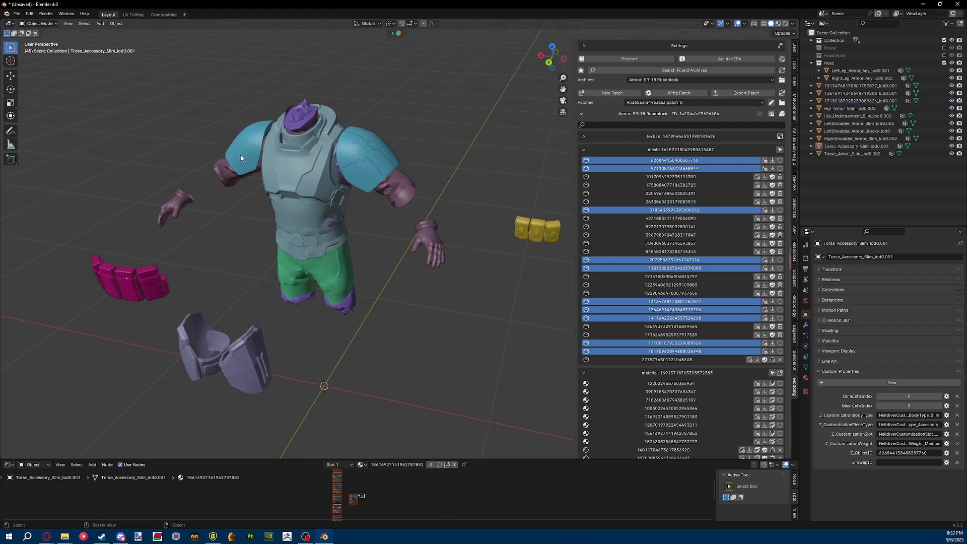
Move the blue slim right shoulder armor up and away from the Roadblock torso.
left_click(240, 155)
key("g")
left_click(319, 155)
key("g")
left_click(169, 64)
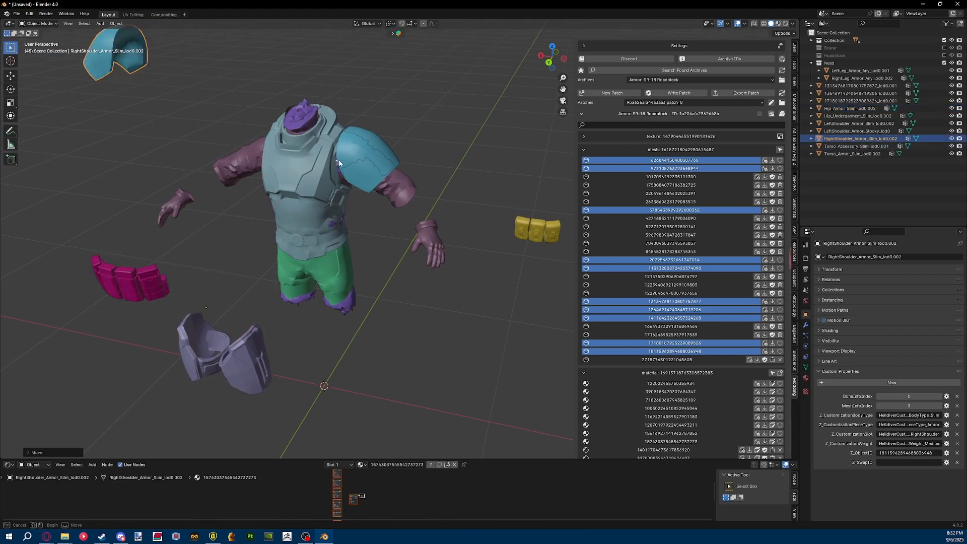
left_click_drag(403, 201, 325, 164)
key("g")
right_click(334, 147)
Move the slim and stocky left shoulder armor pieces apart from each other and off the Roadblock body.
left_click(387, 156)
key("g")
left_click(467, 70)
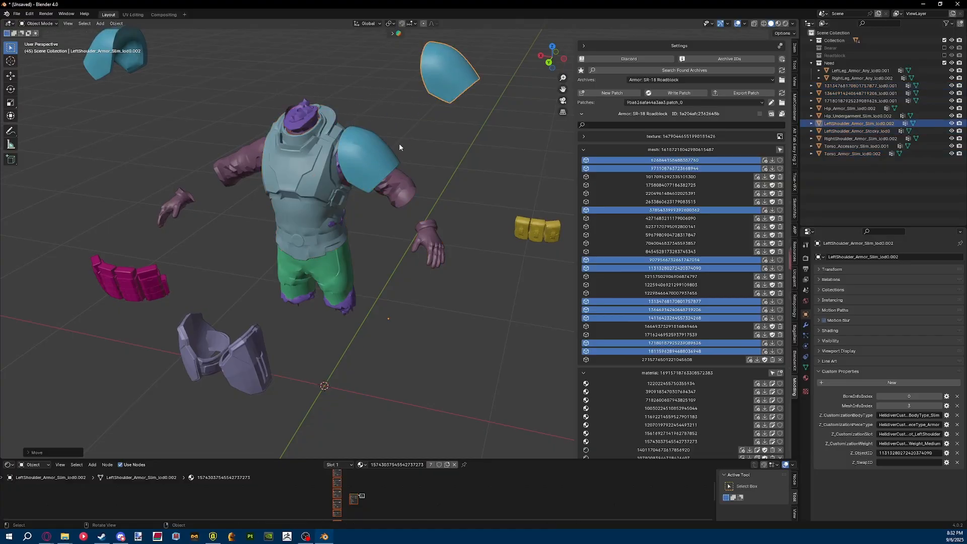
left_click(392, 152)
key("g")
left_click(503, 154)
scroll(393, 170, "down", 6)
scroll(409, 243, "up", 3)
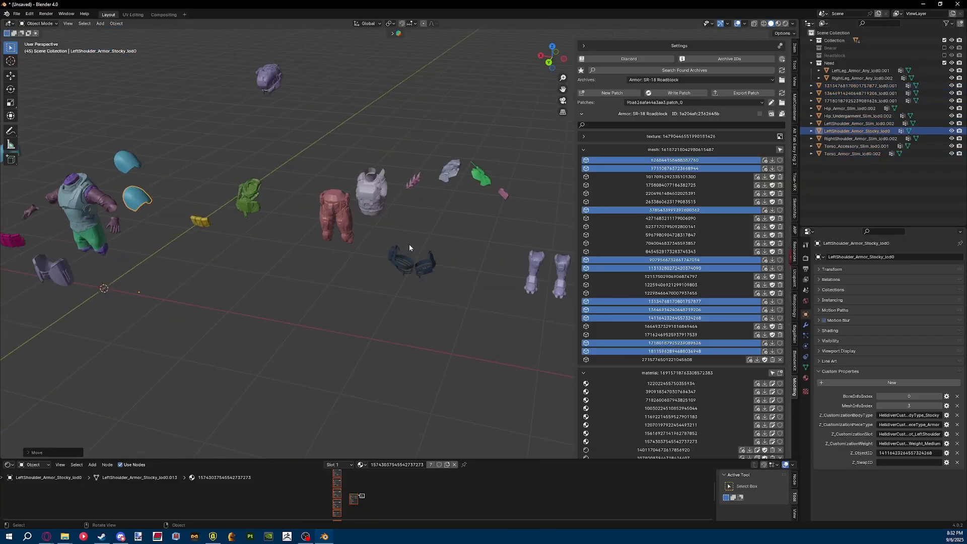
Compare the Z_ObjectID and Z_SwapID properties of the green left shoulder armor and the two blue left shoulder pieces.
left_click(477, 180)
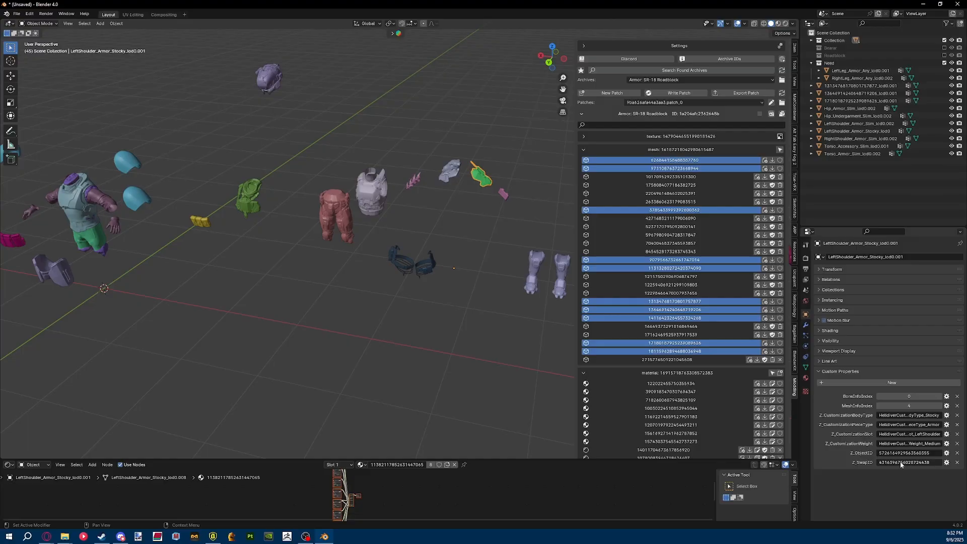
left_click(134, 195)
left_click(123, 163)
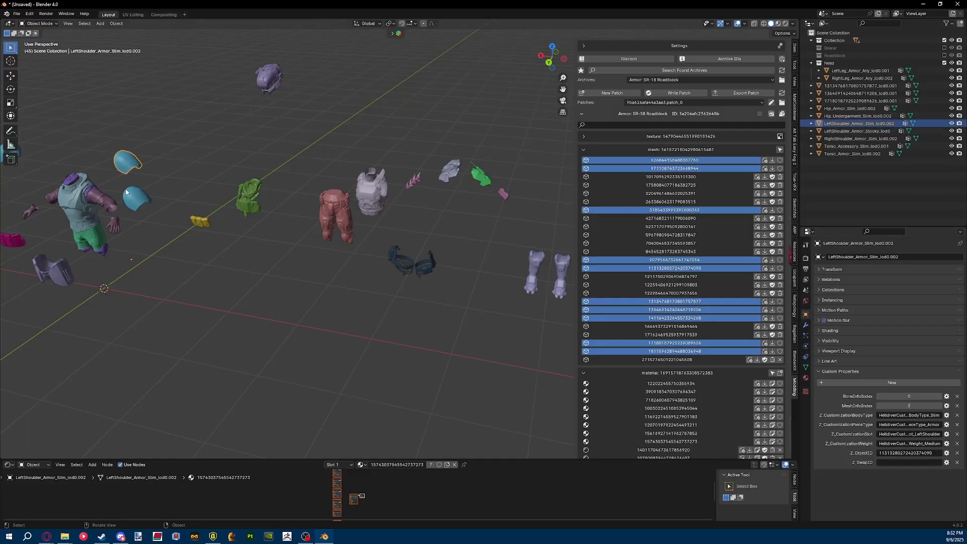
left_click(135, 195)
Hide the blue stocky left shoulder armor.
middle_click_drag(423, 243, 470, 264, "shift")
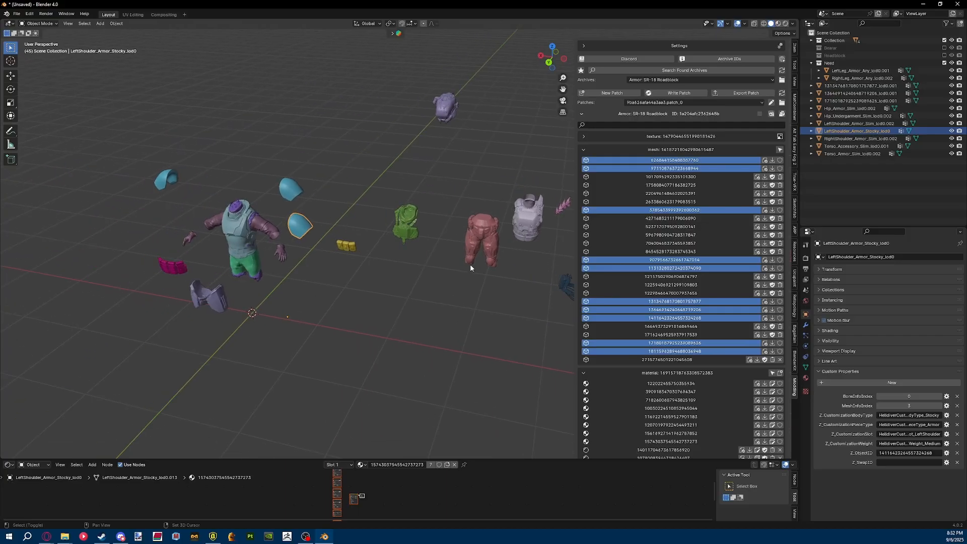
middle_click_drag(312, 262, 262, 270, "shift")
scroll(482, 249, "up", 5)
scroll(262, 270, "down", 4)
key("h")
middle_click_drag(320, 161, 412, 195, "shift")
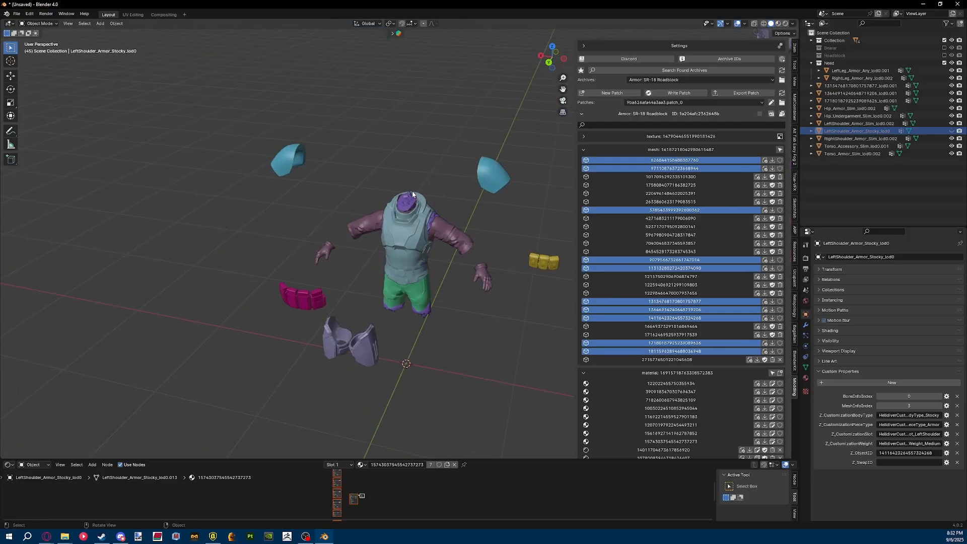
Examine the imported Roadblock meshes around the body and the pink torso accessory in a wider viewport.
key("n")
middle_click_drag(488, 276, 466, 295)
scroll(465, 295, "up", 2)
left_click(270, 301)
scroll(593, 287, "down", 4)
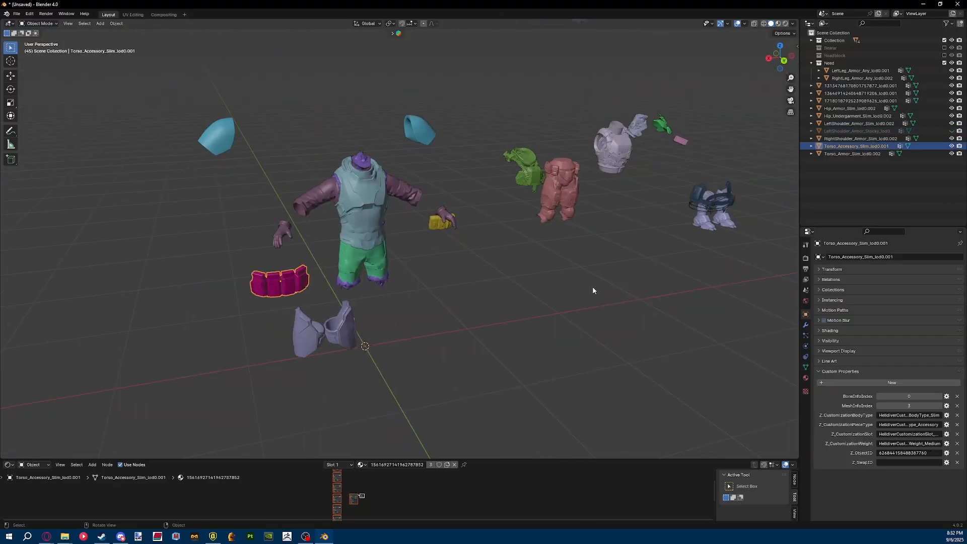
middle_click_drag(594, 287, 633, 304)
left_click_drag(450, 95, 222, 377)
middle_click_drag(513, 241, 460, 277)
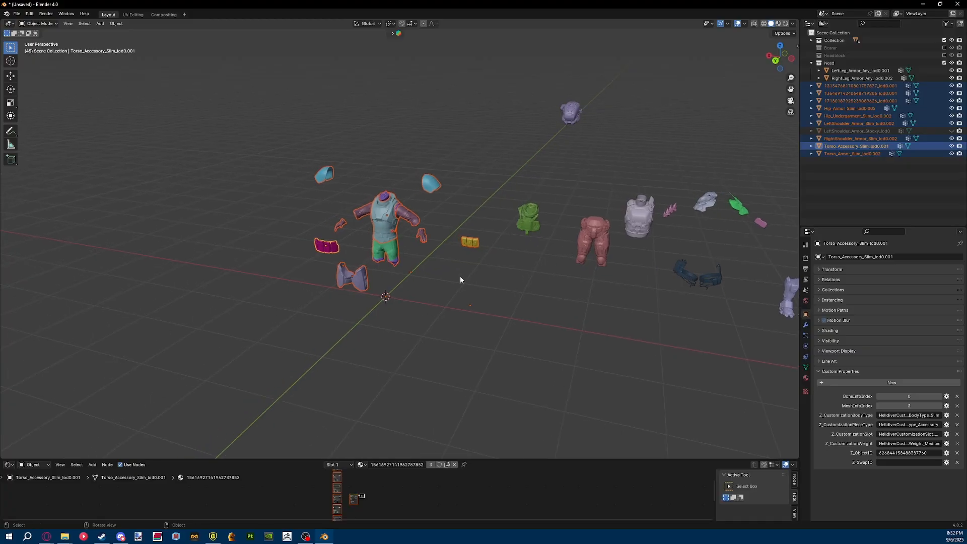
left_click(452, 274)
Move the green and purple slim hip undergarment down and away from the Roadblock torso.
scroll(453, 274, "up", 4)
left_click(371, 266)
key("g")
left_click(462, 339)
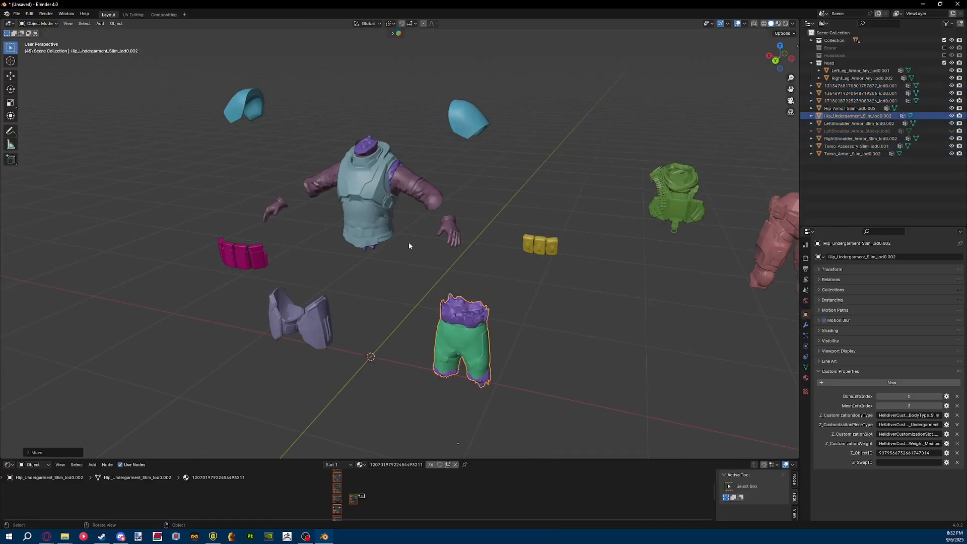
Move the light blue slim torso armor off the Roadblock body into the open space near the green stocky torso armor.
left_click(364, 210)
key("g")
right_click(357, 275)
scroll(511, 262, "down", 4)
scroll(510, 261, "down", 3)
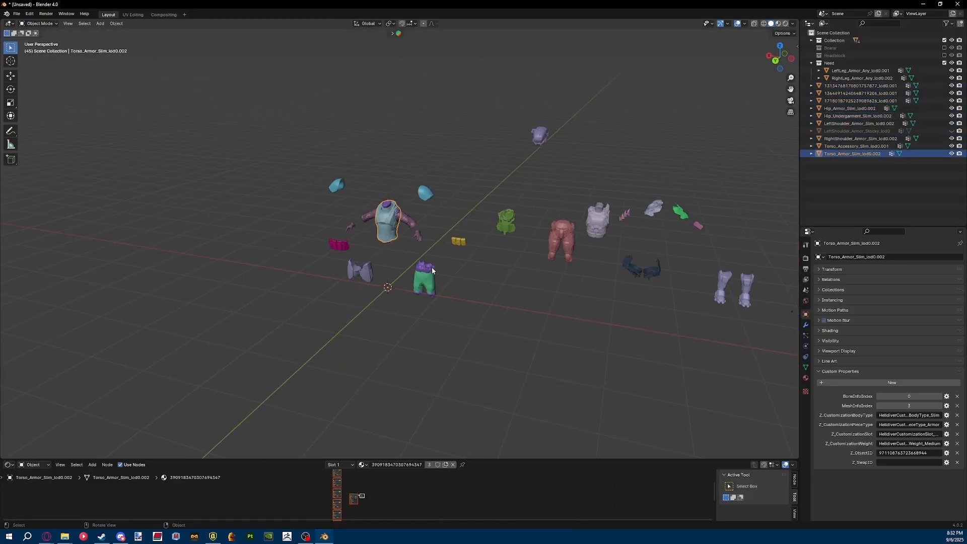
middle_click_drag(431, 267, 492, 195)
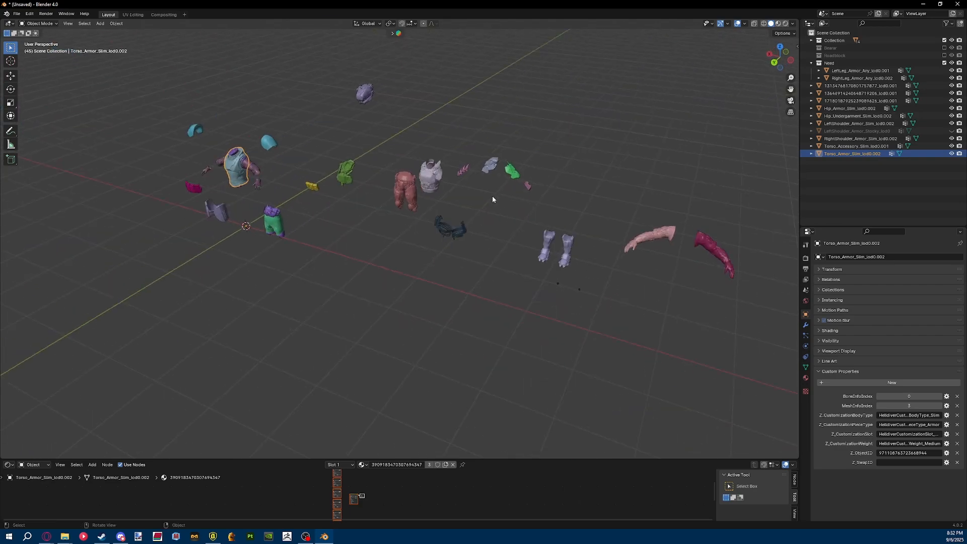
key("g")
left_click(385, 190)
scroll(445, 217, "up", 2)
scroll(445, 217, "up", 2)
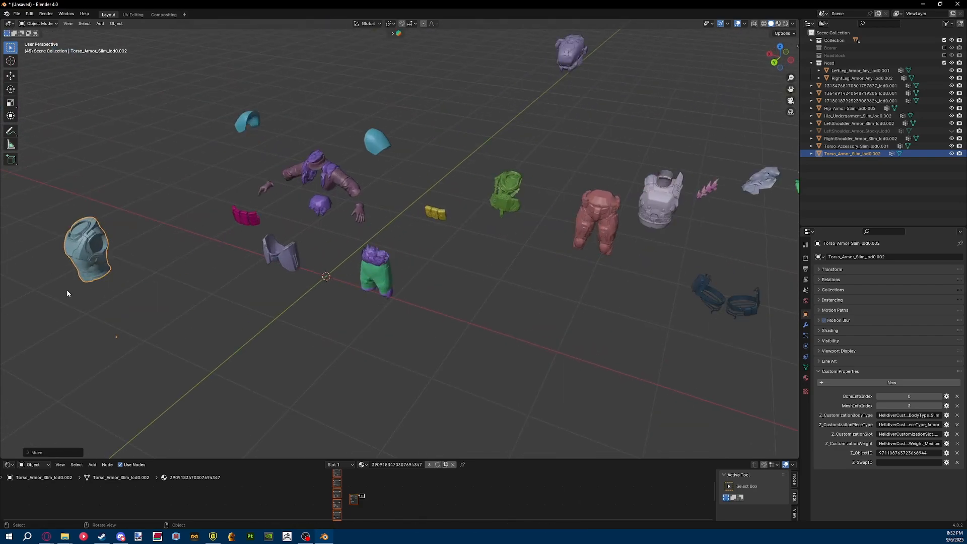
key("g")
left_click(535, 291)
middle_click_drag(535, 291, 456, 281, "shift")
scroll(442, 300, "up", 2)
key("g")
left_click(396, 279)
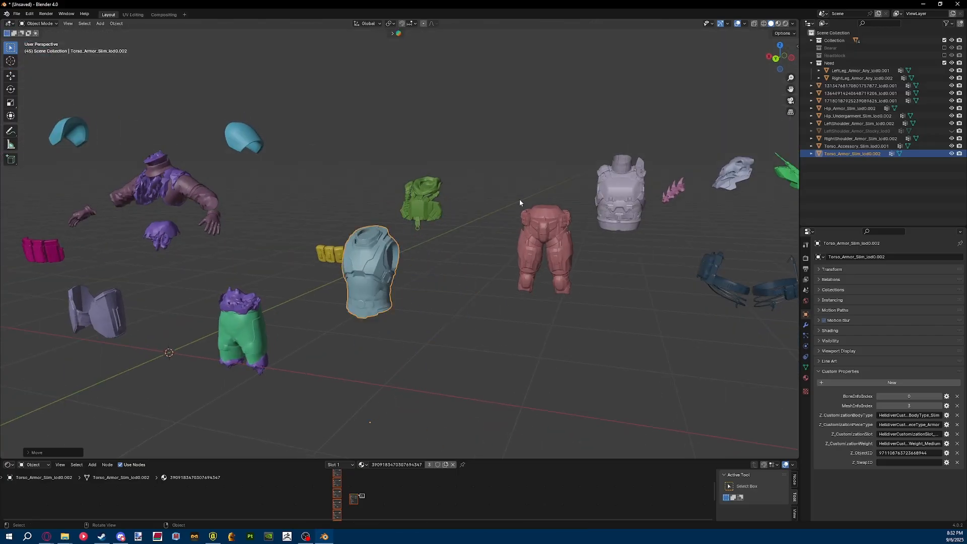
Duplicate the green stocky torso armor and place the copy up and behind the original.
left_click(416, 204)
middle_click_drag(513, 213, 472, 235)
key("shift+d")
left_click(432, 168)
middle_click_drag(431, 168, 480, 188)
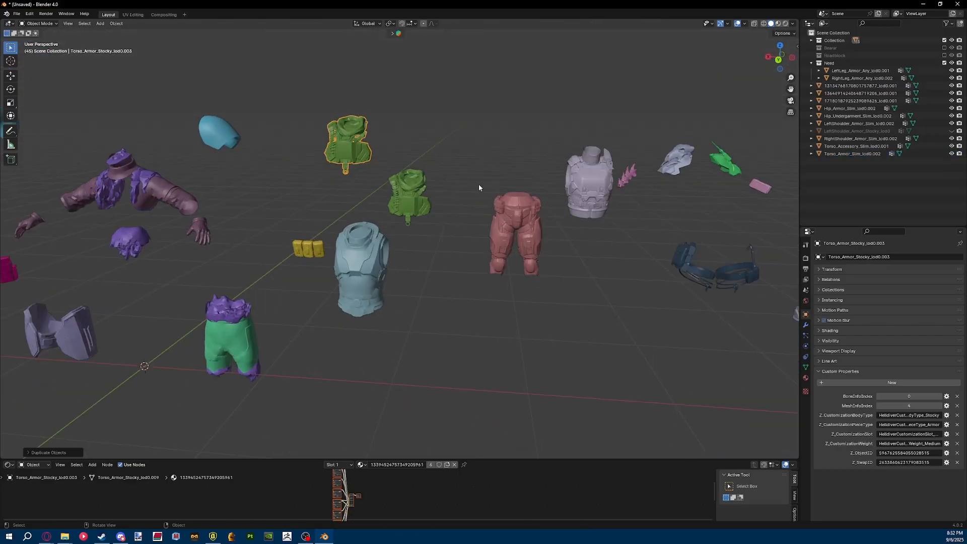
left_click(364, 268)
scroll(364, 268, "up", 1)
middle_click_drag(364, 268, 449, 277, "shift")
middle_click_drag(514, 174, 429, 167, "shift")
left_click(363, 144)
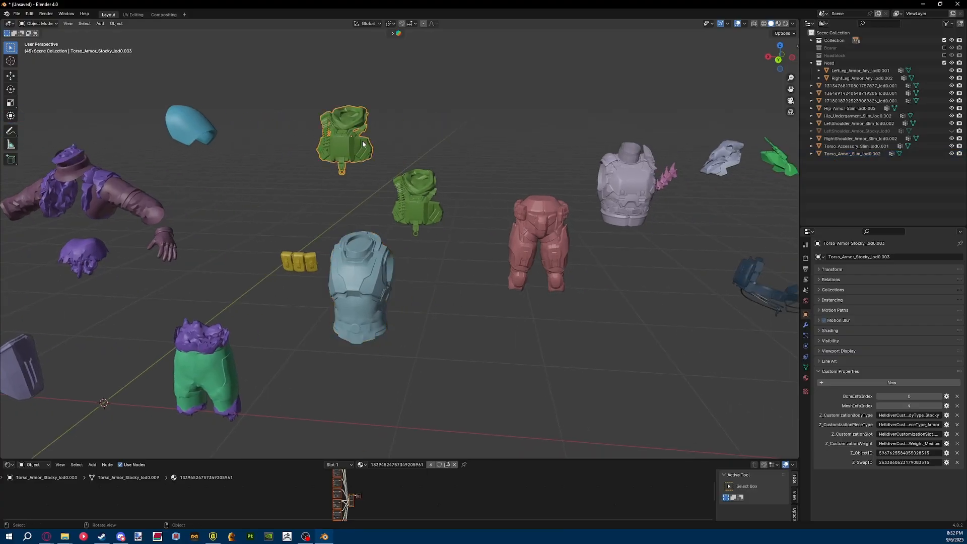
left_click(376, 290)
scroll(330, 151, "up", 2)
middle_click_drag(330, 151, 410, 213, "shift")
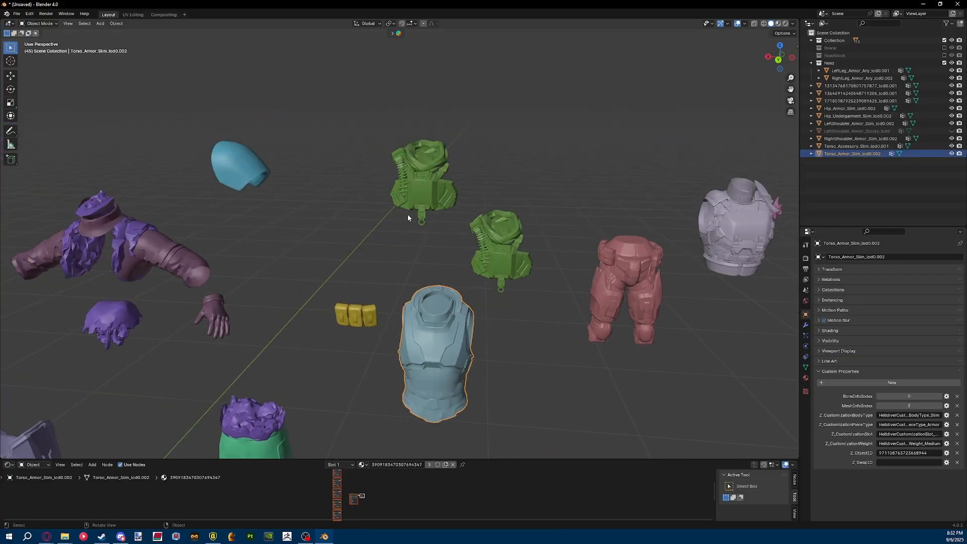
middle_click_drag(579, 308, 567, 244, "shift")
left_click(406, 94)
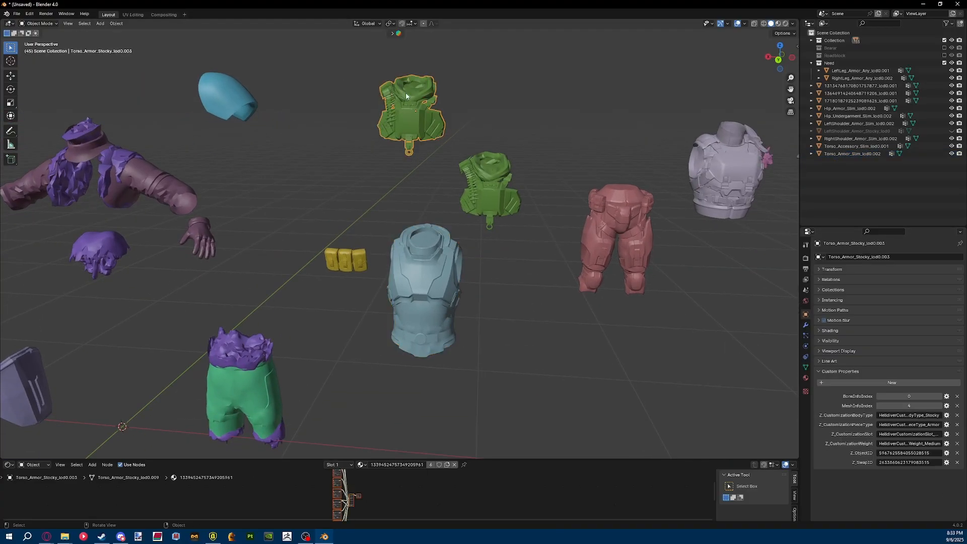
left_click(452, 248)
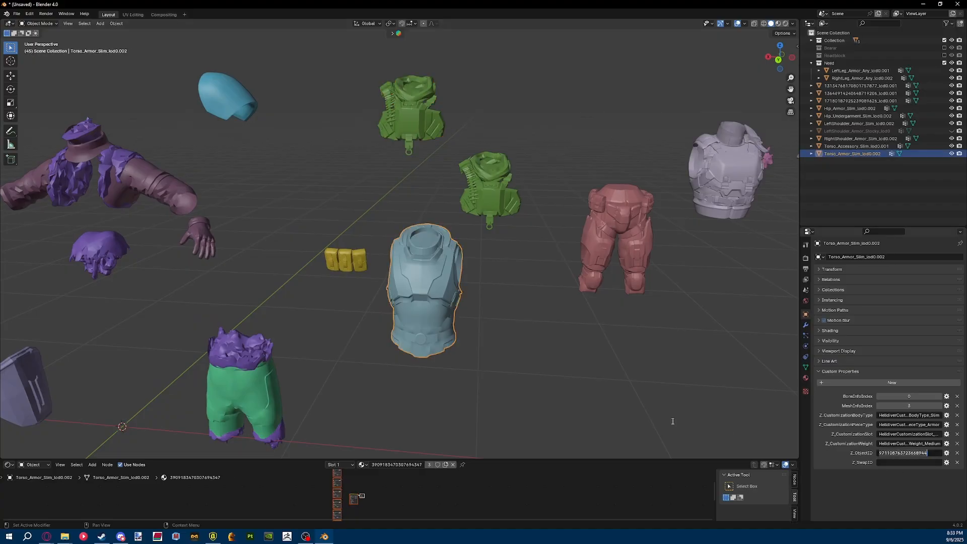
left_click(388, 106)
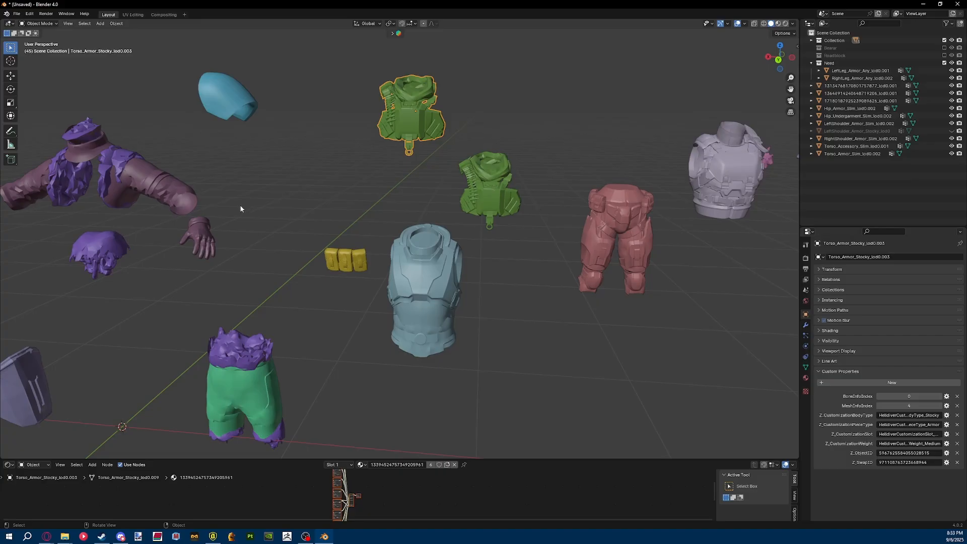
Examine the purple Roadblock undergarment mesh and the pieces around it.
scroll(478, 232, "down", 5)
middle_click_drag(513, 305, 431, 245)
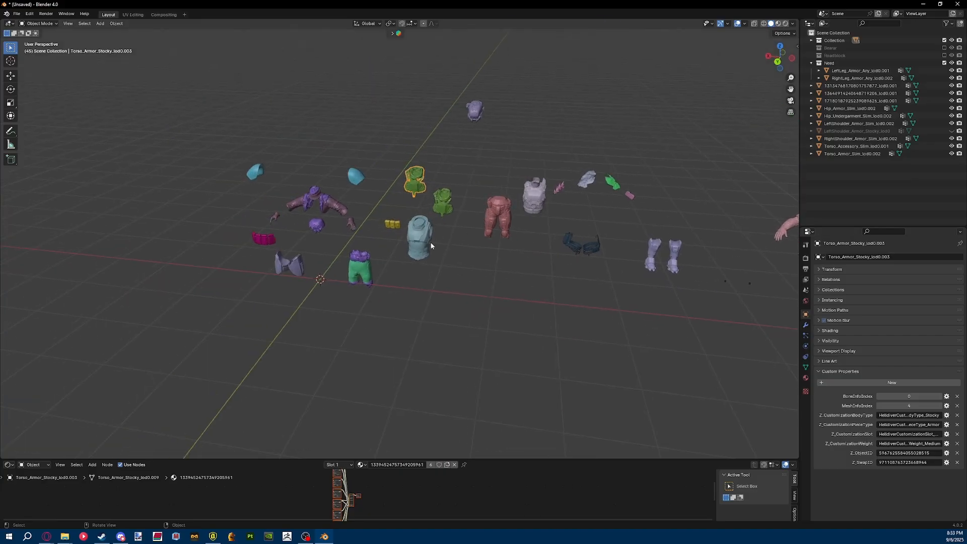
left_click(317, 224)
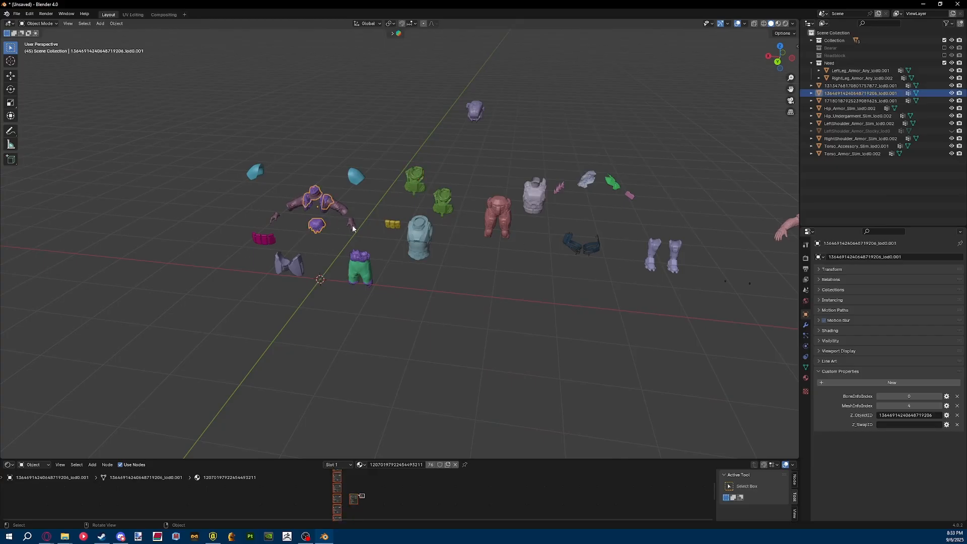
left_click_drag(360, 206, 210, 333)
left_click(463, 305)
middle_click_drag(588, 237, 496, 241)
Duplicate the red stocky hip undergarment and place the copy beside the slim torso armor.
left_click(426, 227)
scroll(428, 223, "up", 5)
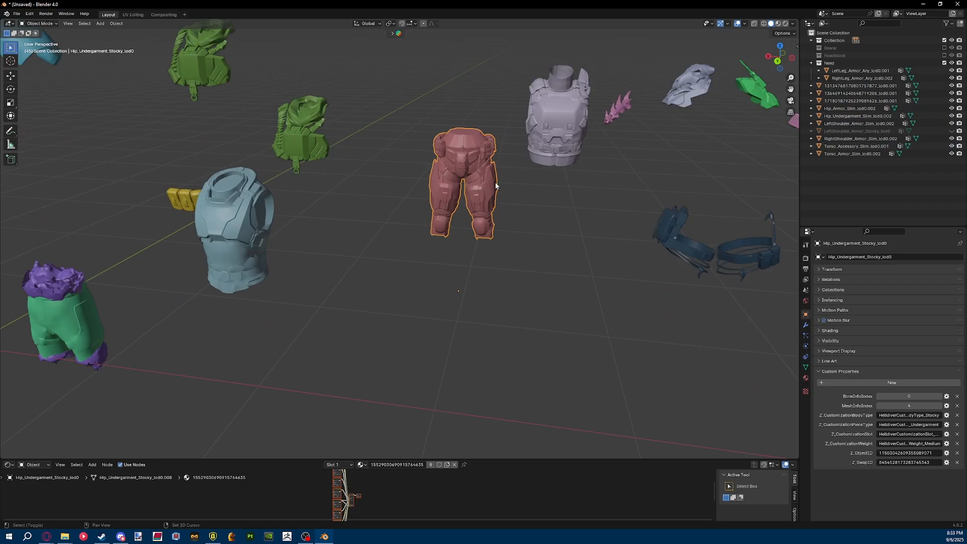
key("shift+d")
left_click(382, 266)
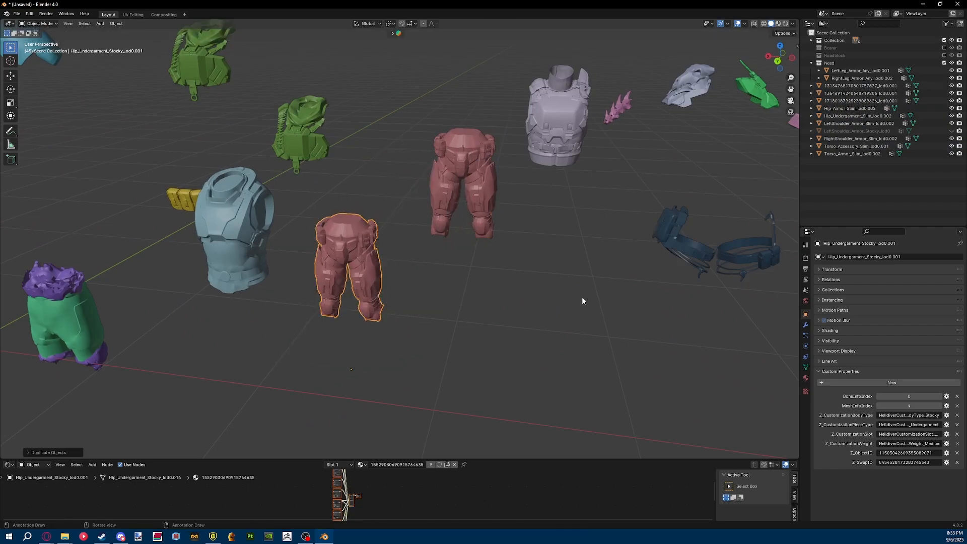
Delete the duplicated red hip undergarment and the duplicated green torso armor.
key("Delete")
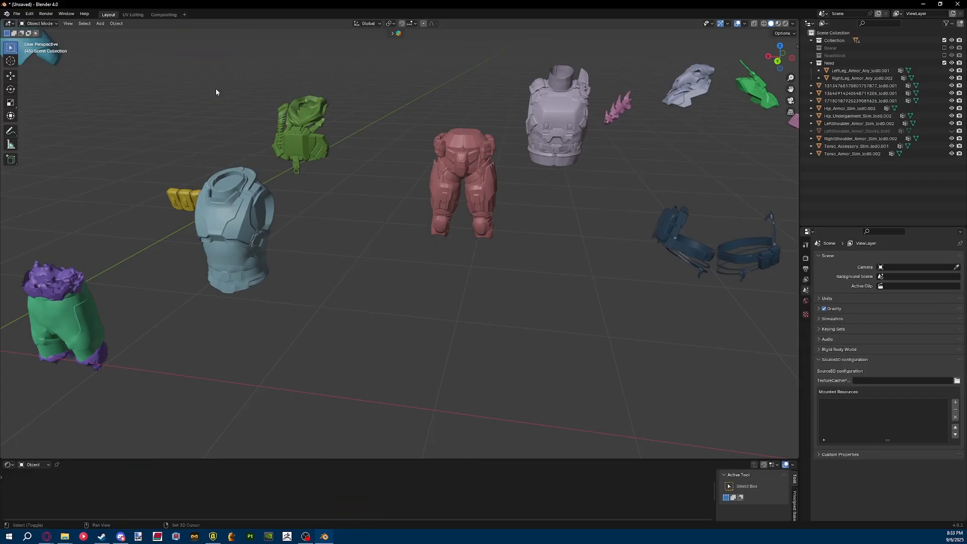
scroll(216, 89, "down", 5)
left_click_drag(425, 192, 403, 188)
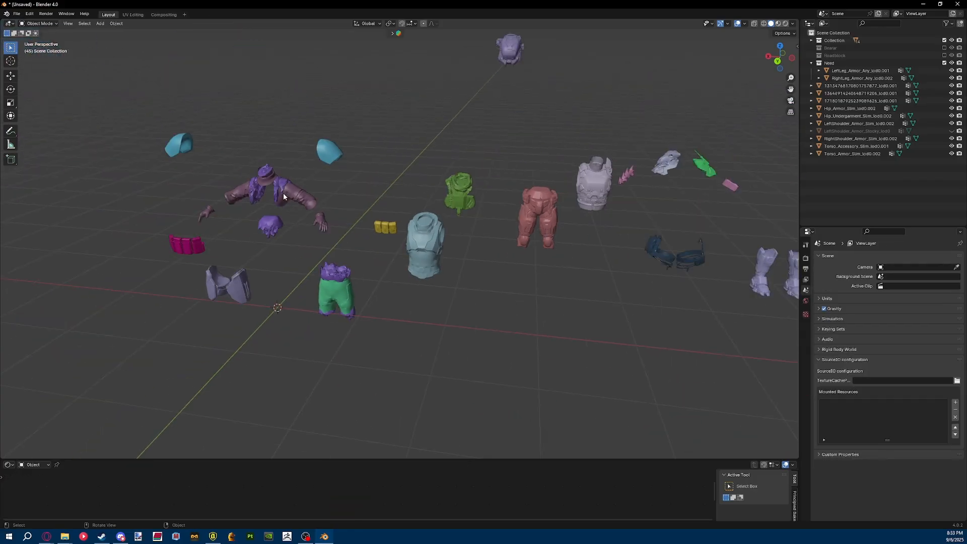
Examine the purple undergarment and left arm meshes of the Roadblock body alongside the archive's mesh list.
left_click(283, 193)
middle_click_drag(283, 193, 453, 212)
left_click(382, 188)
scroll(630, 345, "down", 8)
key("n")
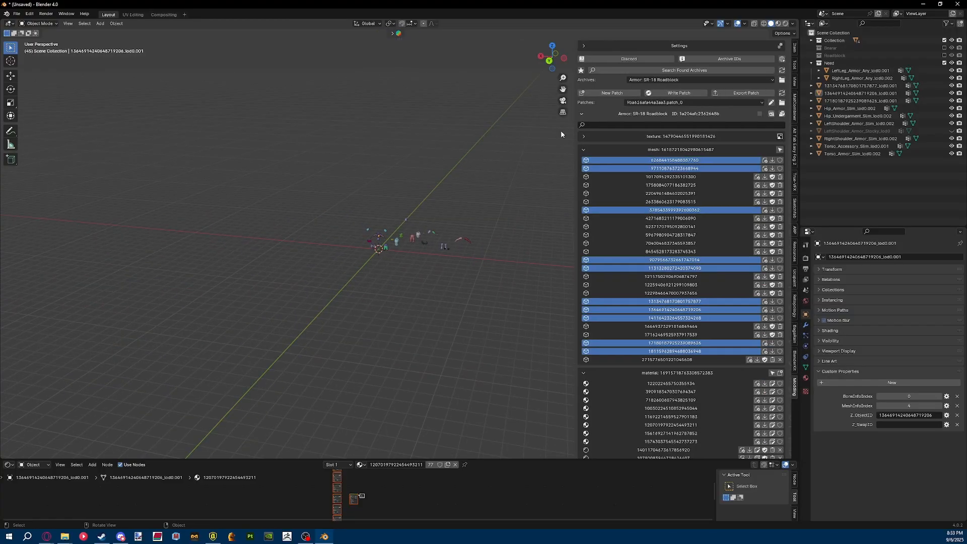
scroll(323, 295, "up", 10)
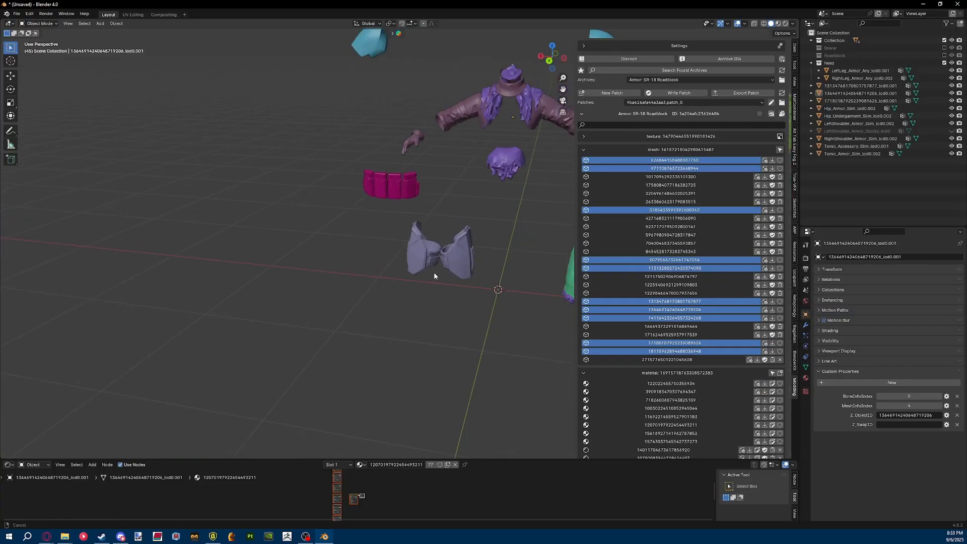
scroll(323, 257, "down", 5)
key("a")
scroll(323, 257, "up", 5)
middle_click_drag(323, 257, 385, 86)
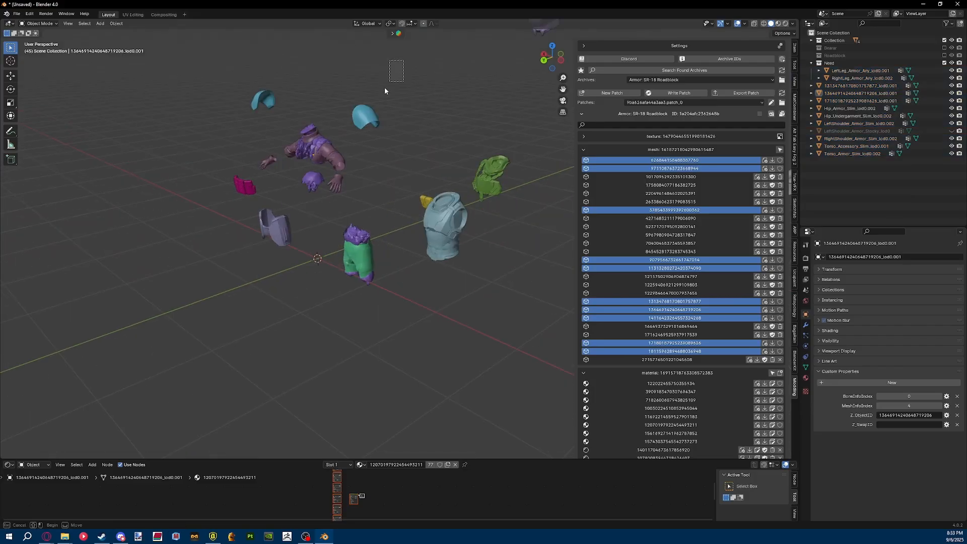
left_click(344, 177)
scroll(344, 178, "down", 5)
middle_click_drag(344, 177, 337, 232)
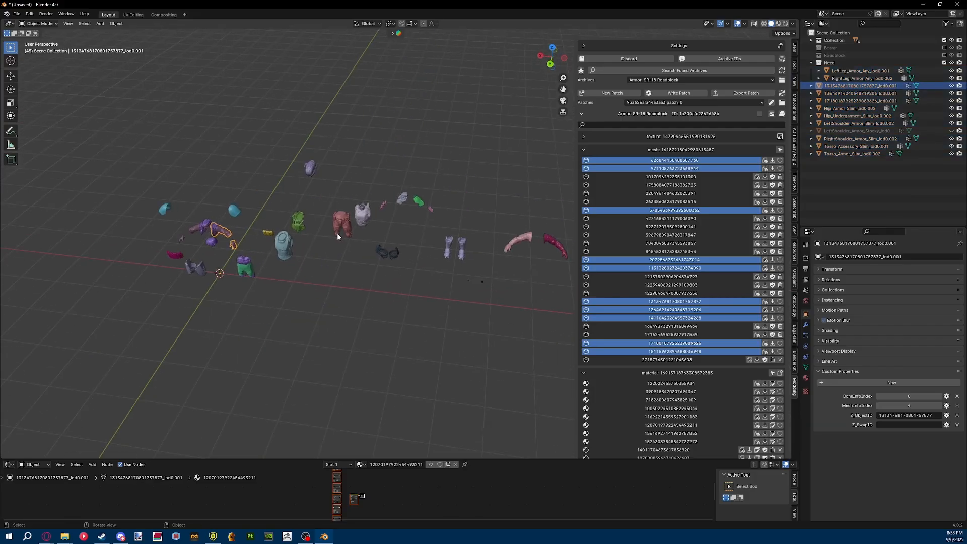
scroll(337, 233, "up", 3)
left_click(430, 184)
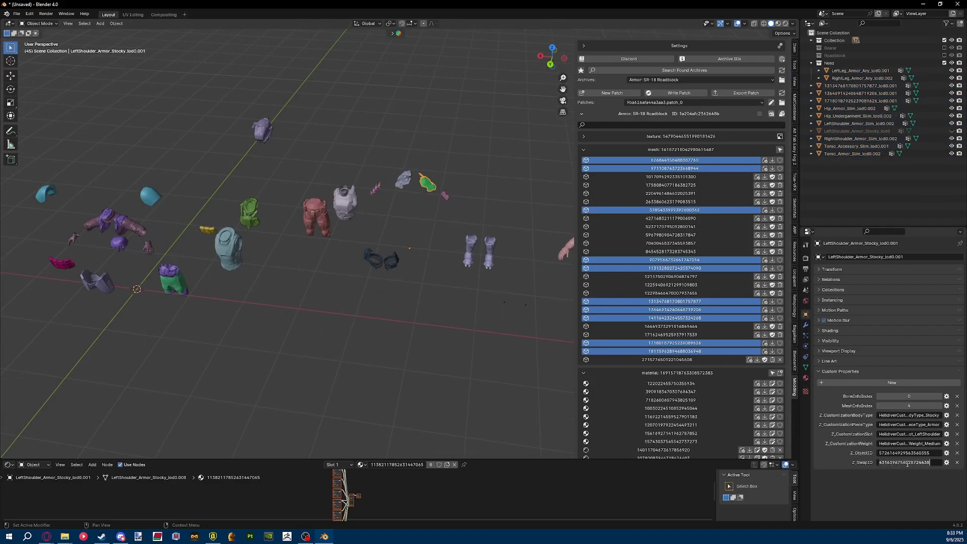
left_click(681, 125)
key("ctrl+v")
key("Return")
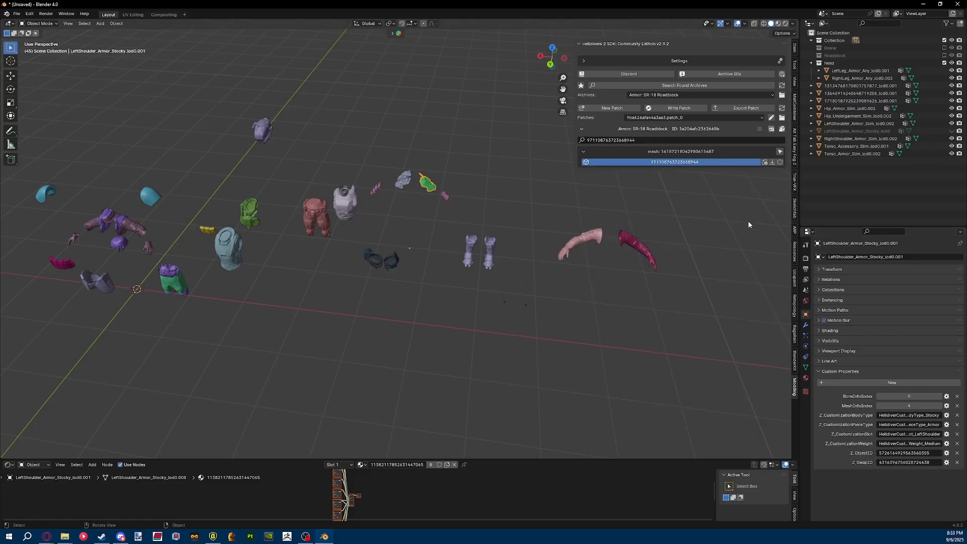
key("ctrl+c")
key("ctrl+v")
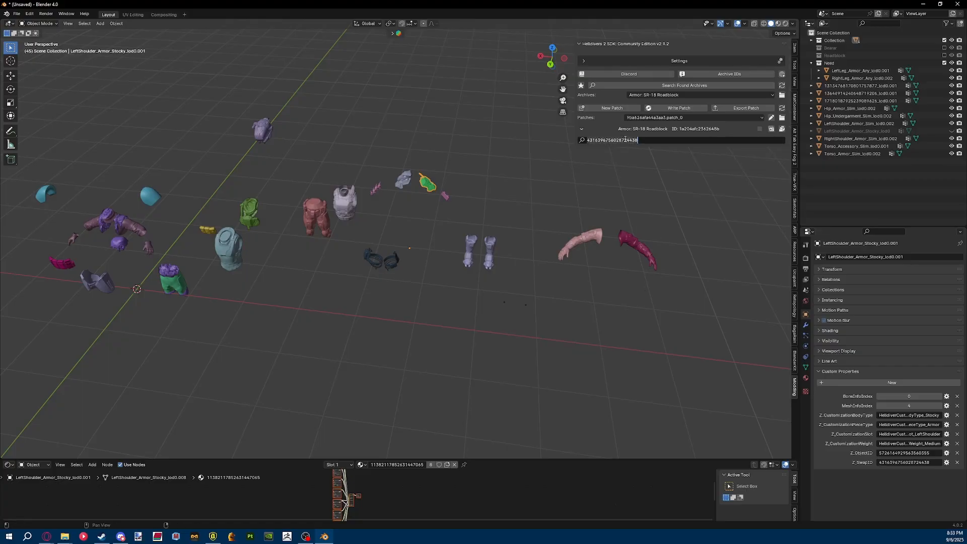
key("Return")
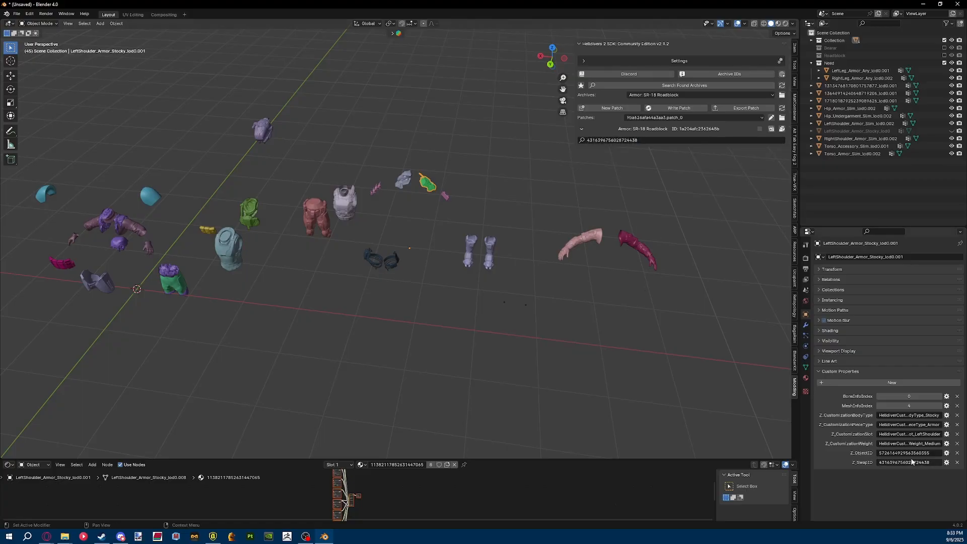
Check the blue slim left shoulder armor's Z_ObjectID and unhide the stocky left shoulder armor.
left_click(150, 196)
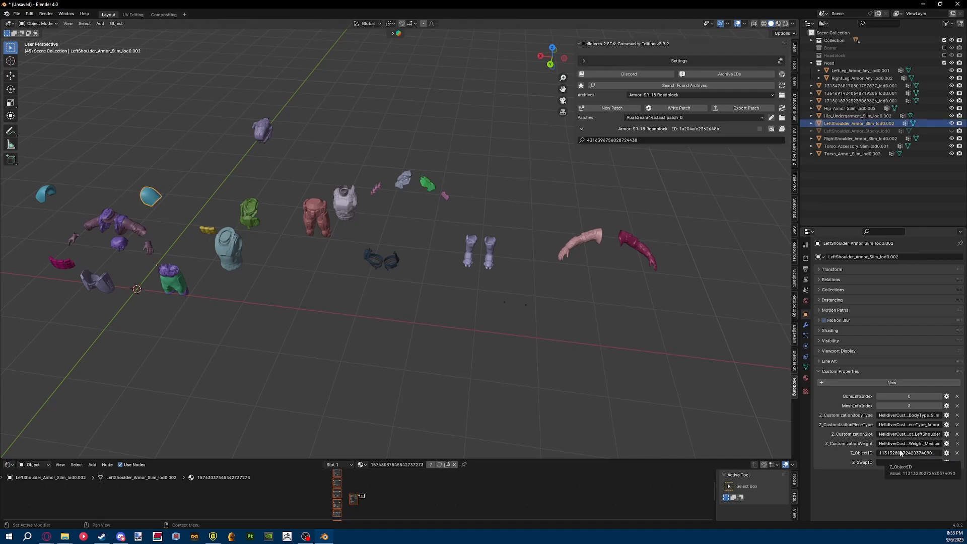
middle_click_drag(347, 270, 422, 275, "shift")
left_click(402, 300)
key("alt+h")
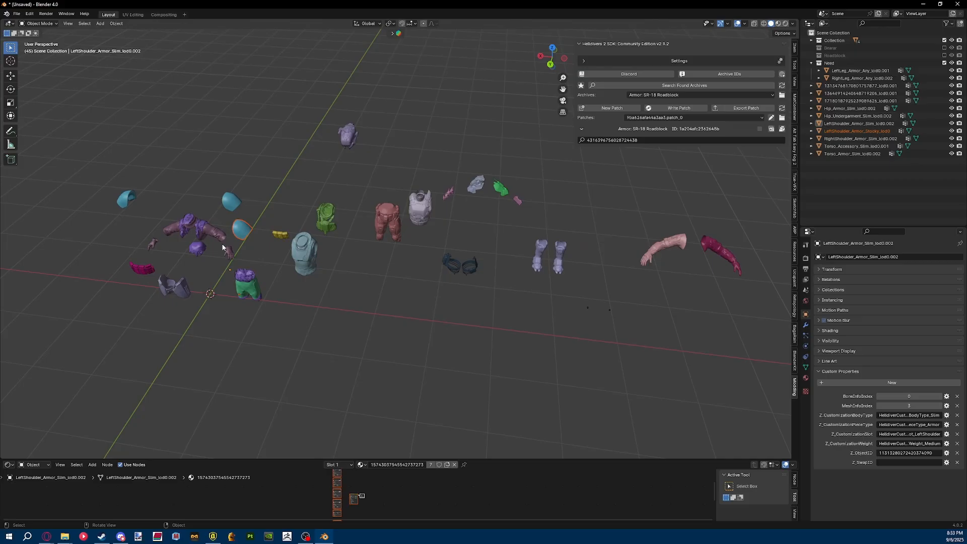
Compare the stocky and green left shoulder armors' Z_ObjectIDs with the Wolf Left Shoulder's original ID in the armor swap spreadsheet.
left_click(245, 232)
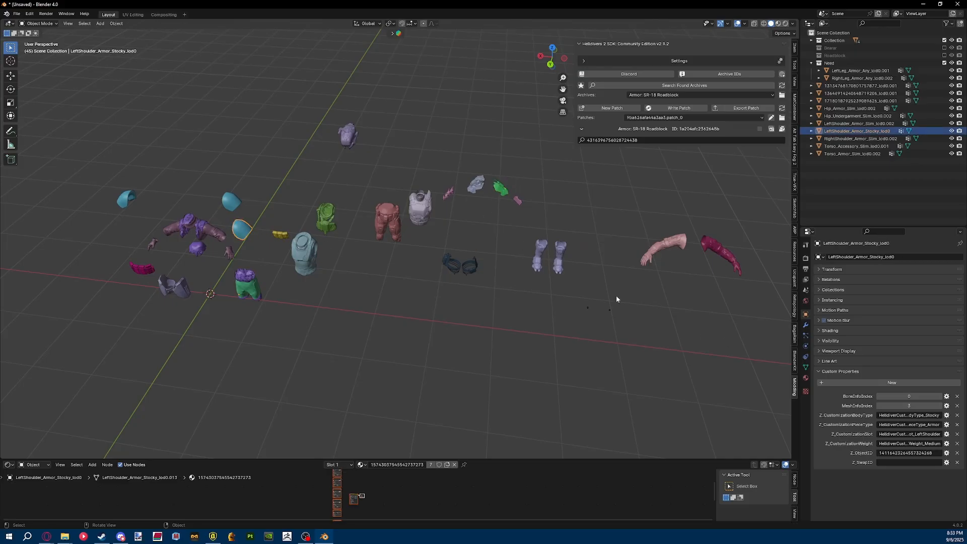
left_click(897, 453)
left_click(410, 313)
left_click(501, 192)
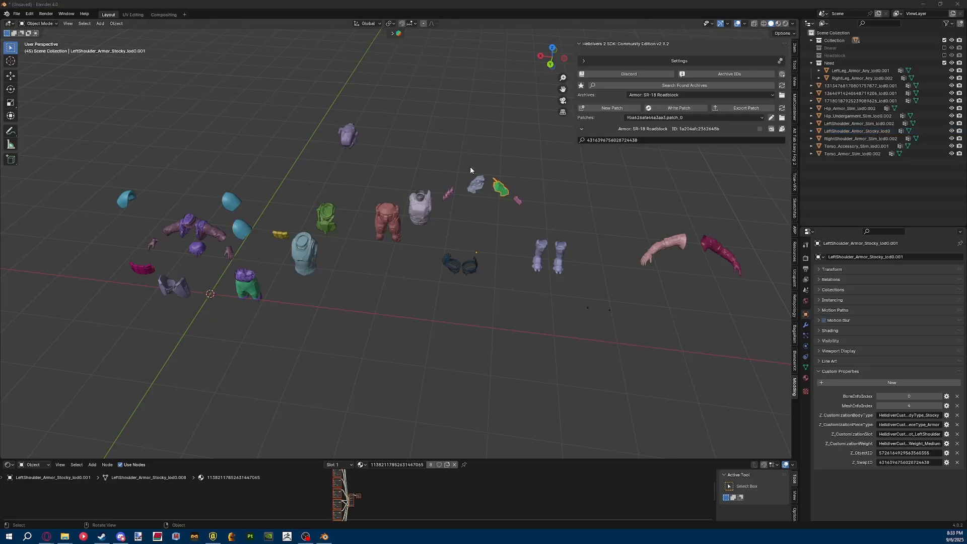
key("alt+Tab")
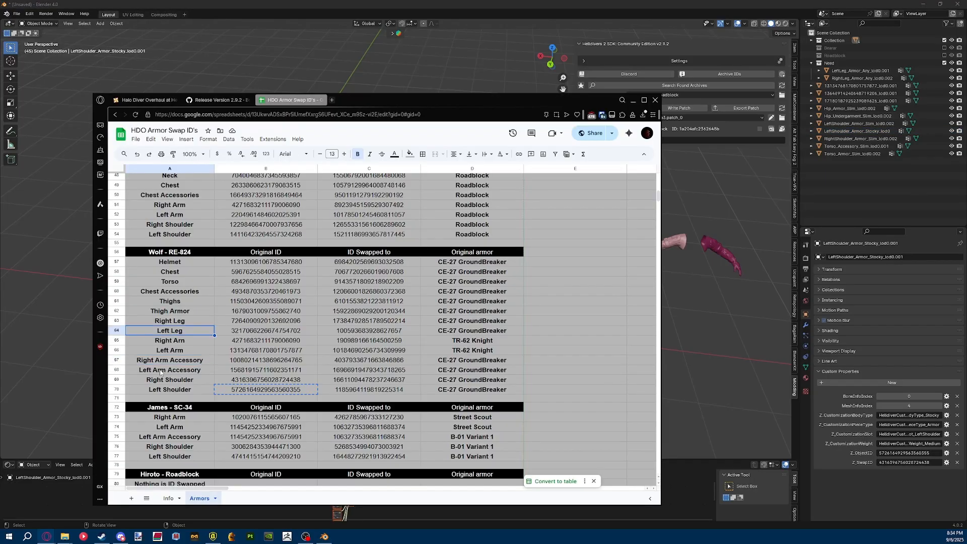
left_click(158, 374)
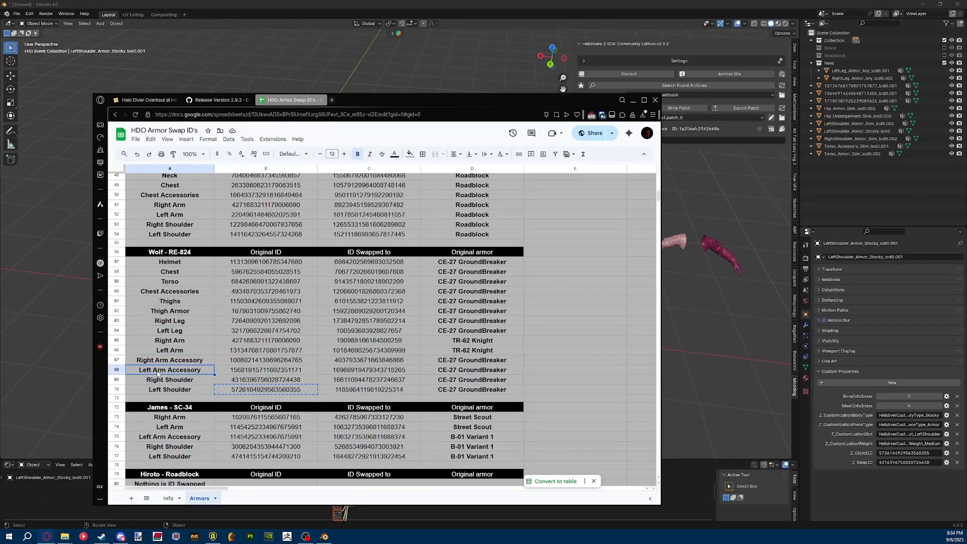
left_click(249, 391)
key("alt+Tab")
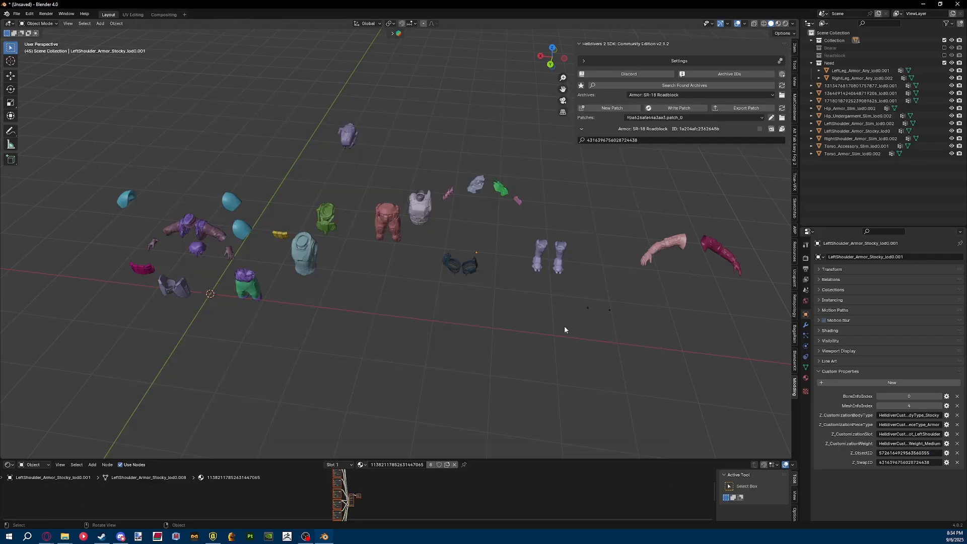
scroll(488, 203, "up", 2)
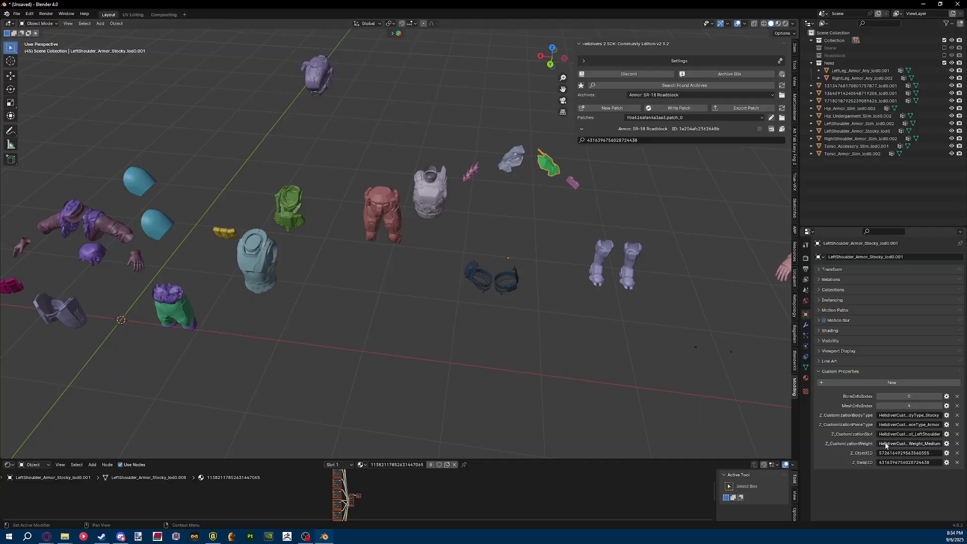
left_click(157, 223)
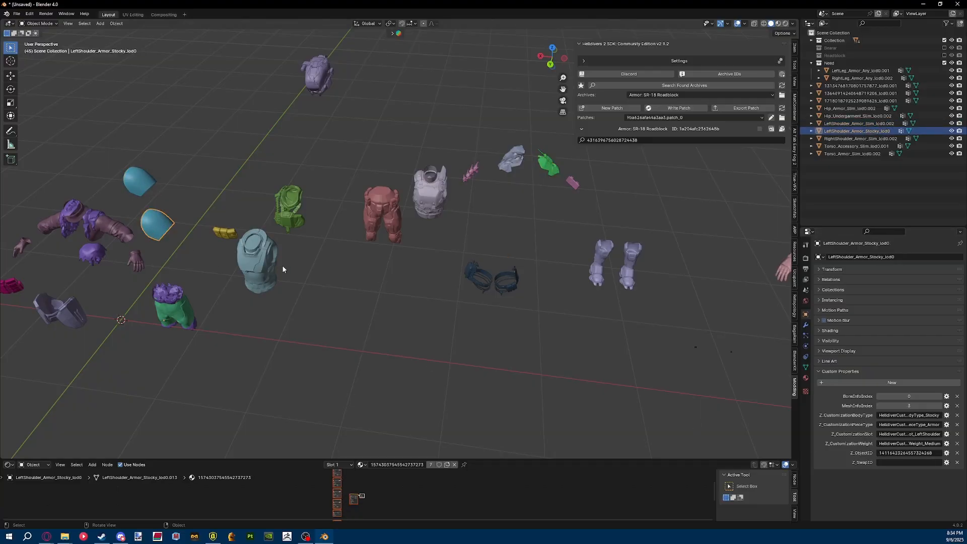
left_click(898, 452)
key("ctrl+c")
key("Escape")
left_click(552, 169)
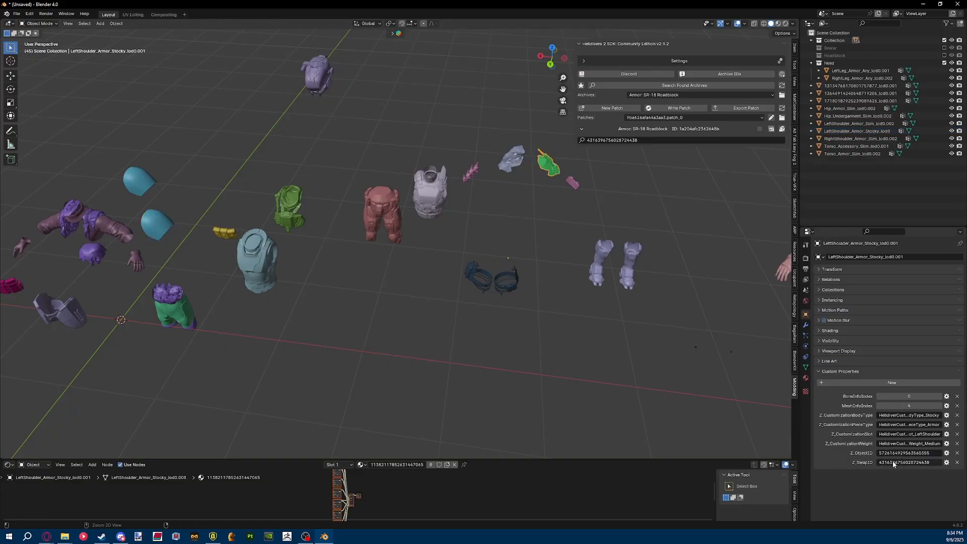
key("ctrl+v")
scroll(581, 322, "down", 3)
key("ctrl+s")
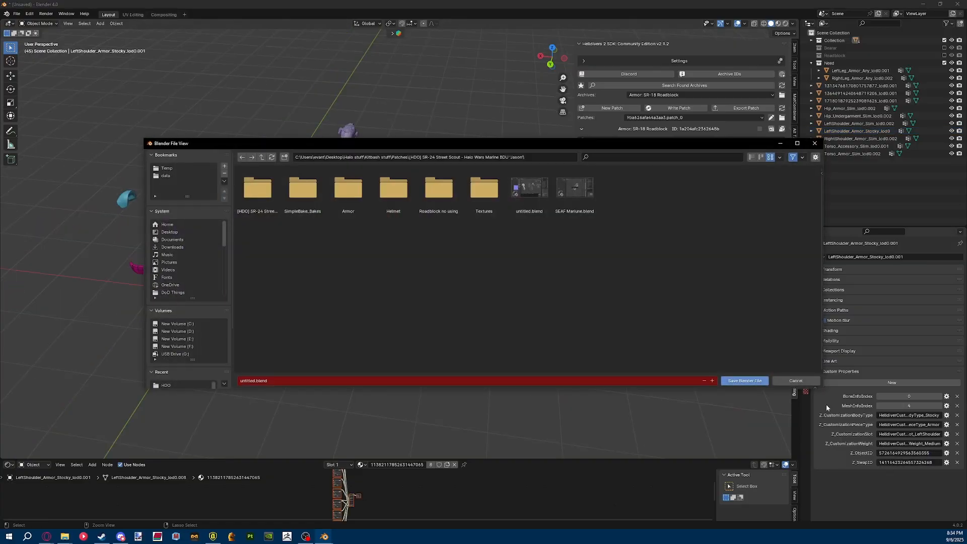
left_click(797, 380)
Delete the blue stocky left shoulder armor.
scroll(356, 241, "up", 5)
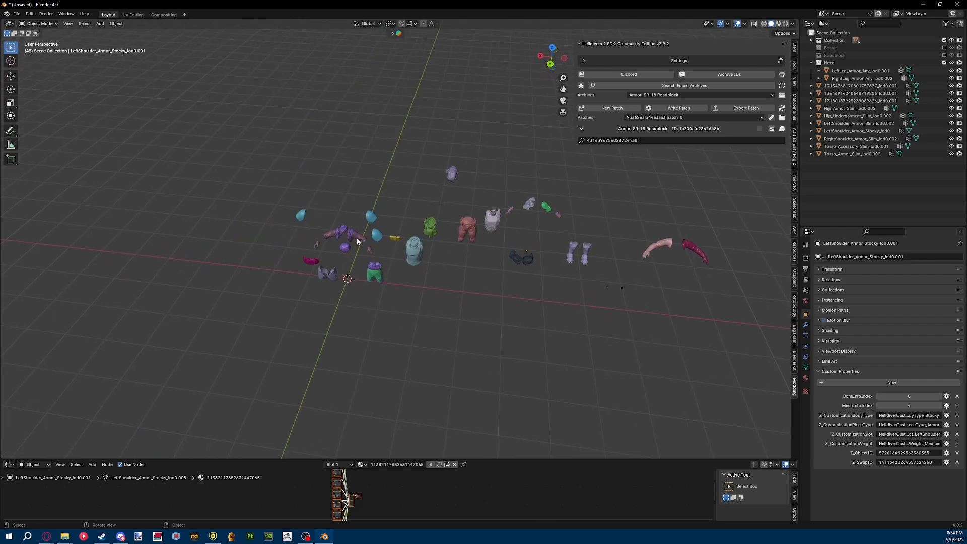
middle_click_drag(357, 241, 318, 235)
scroll(319, 235, "up", 3)
left_click_drag(433, 104, 385, 219)
left_click(408, 214)
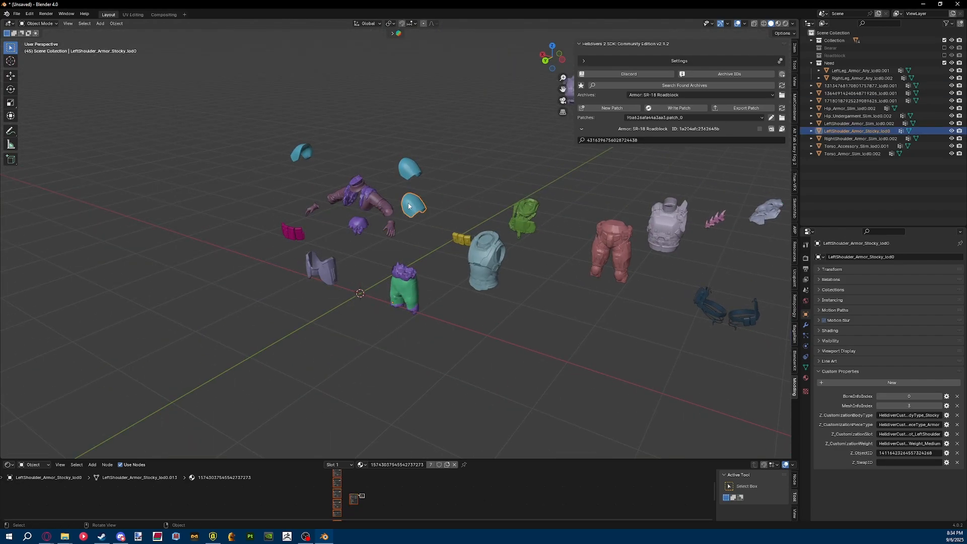
key("x")
left_click(409, 206)
Hide the remaining Roadblock torso, hip, shoulder and arm meshes, keeping the Wolf pieces in view.
scroll(452, 215, "down", 3)
middle_click_drag(572, 224, 509, 191, "shift")
scroll(483, 199, "down", 1)
middle_click_drag(509, 191, 445, 187, "shift")
middle_click_drag(283, 242, 320, 240, "shift")
scroll(320, 240, "up", 2)
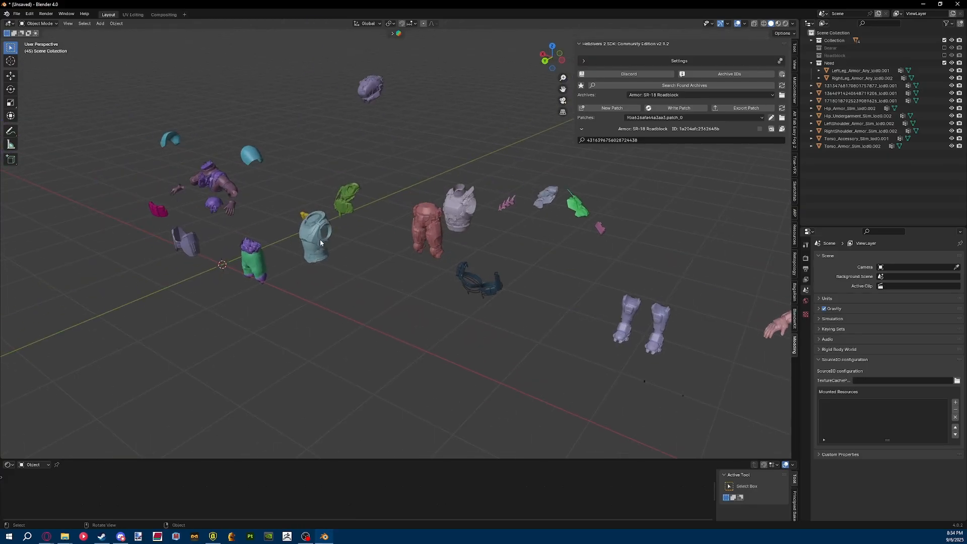
left_click(320, 241)
key("h")
Save the green stocky left shoulder armor mesh to the patch.
middle_click_drag(376, 317, 444, 201)
left_click(443, 199)
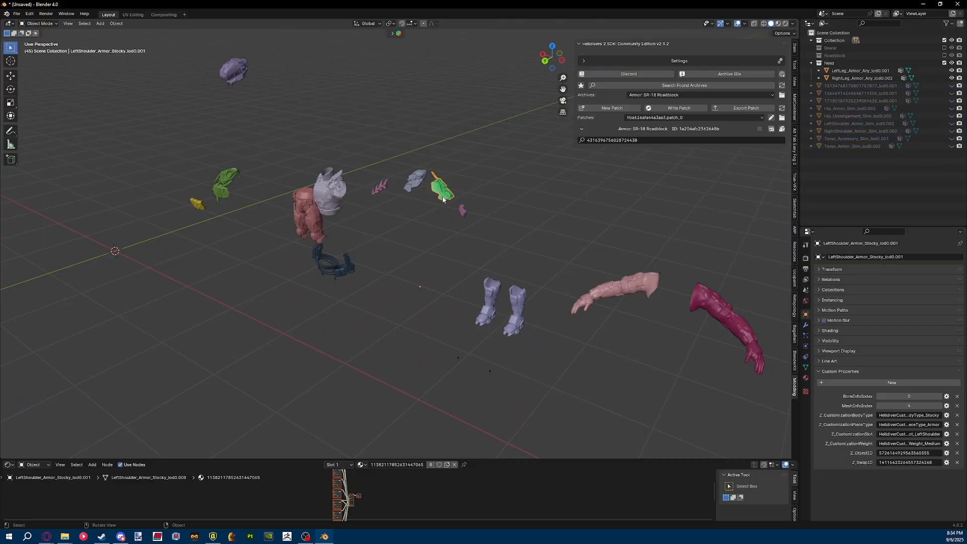
right_click(443, 199)
right_click(390, 222)
left_click(364, 221)
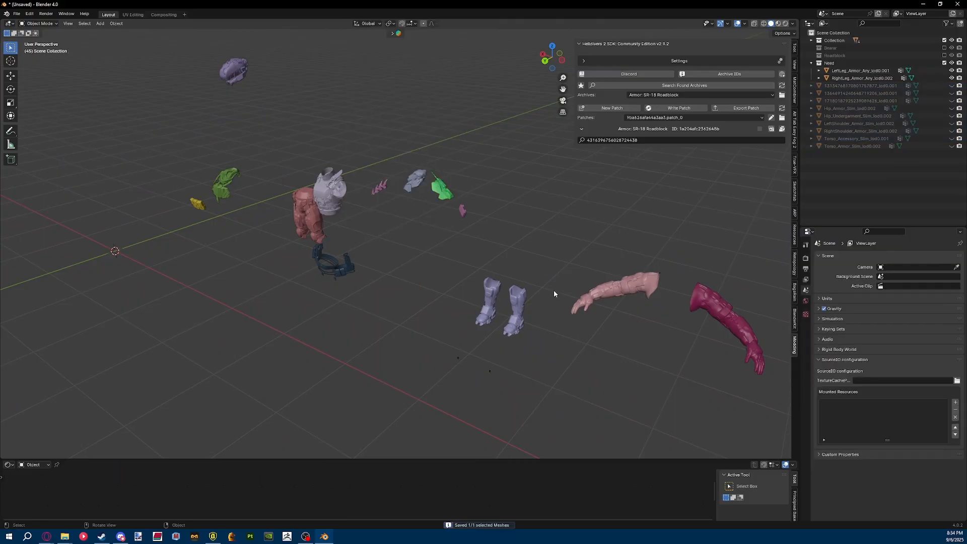
left_click(666, 96)
left_click(665, 154)
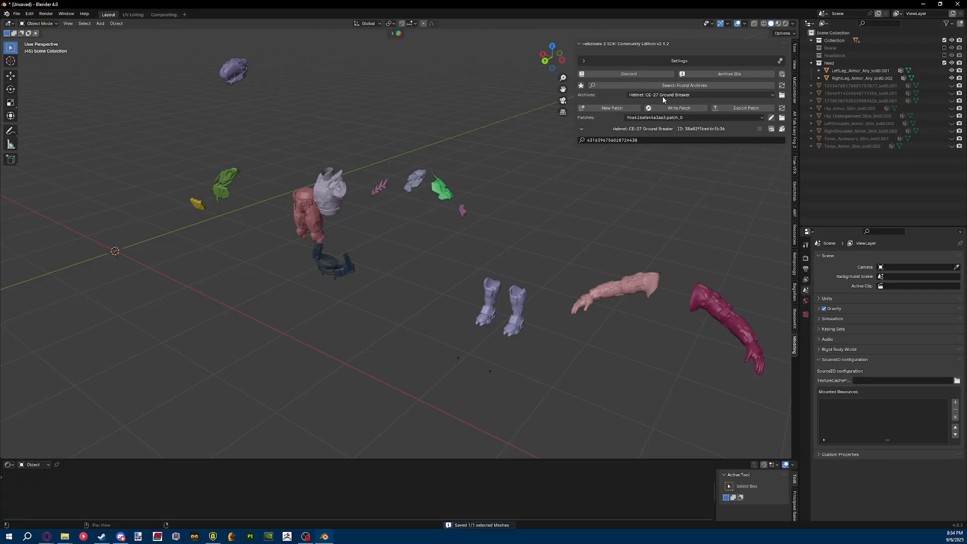
left_click(666, 95)
left_click(666, 137)
left_click(671, 95)
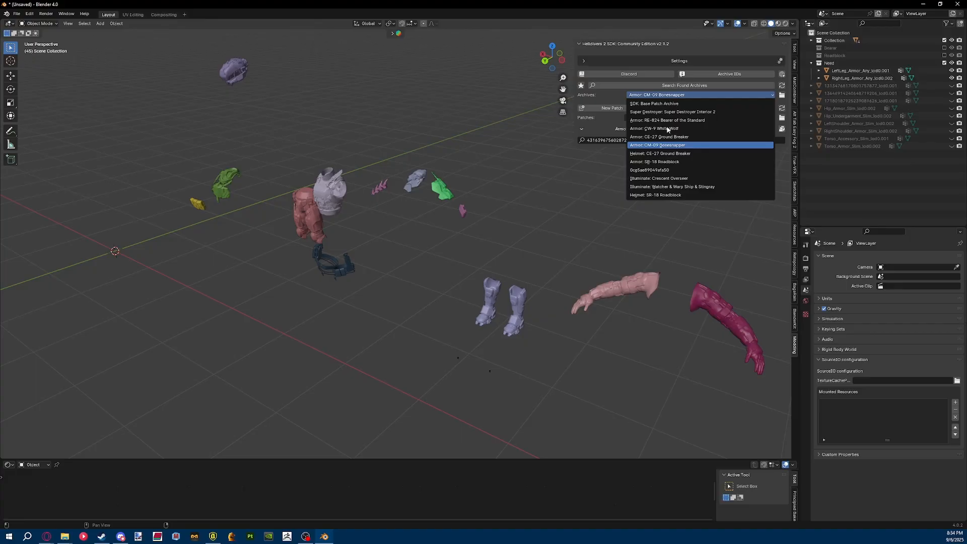
left_click(667, 137)
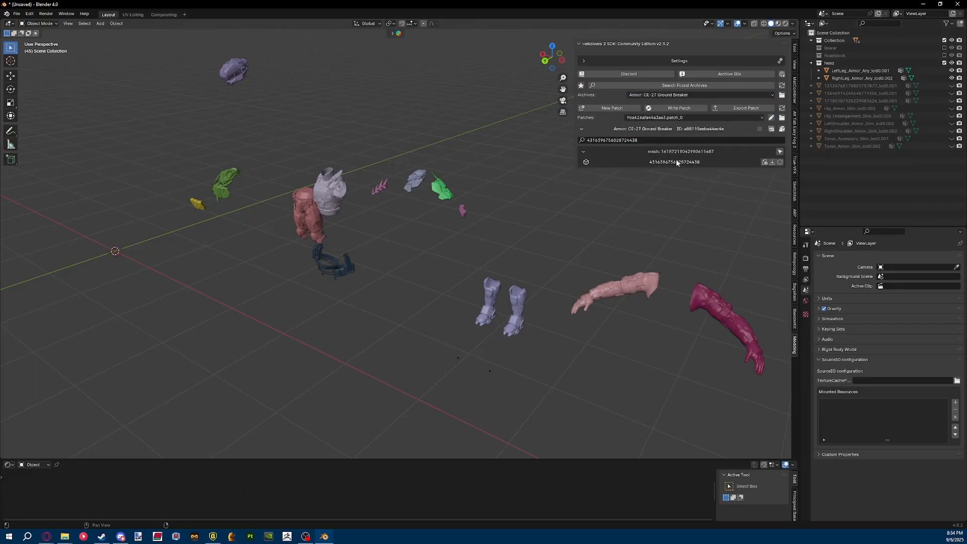
left_click(605, 161)
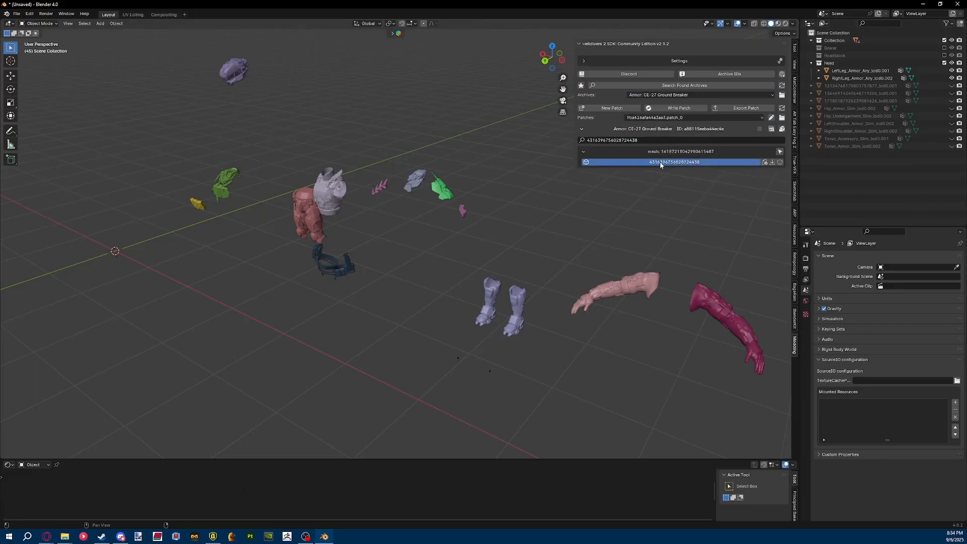
left_click(446, 188)
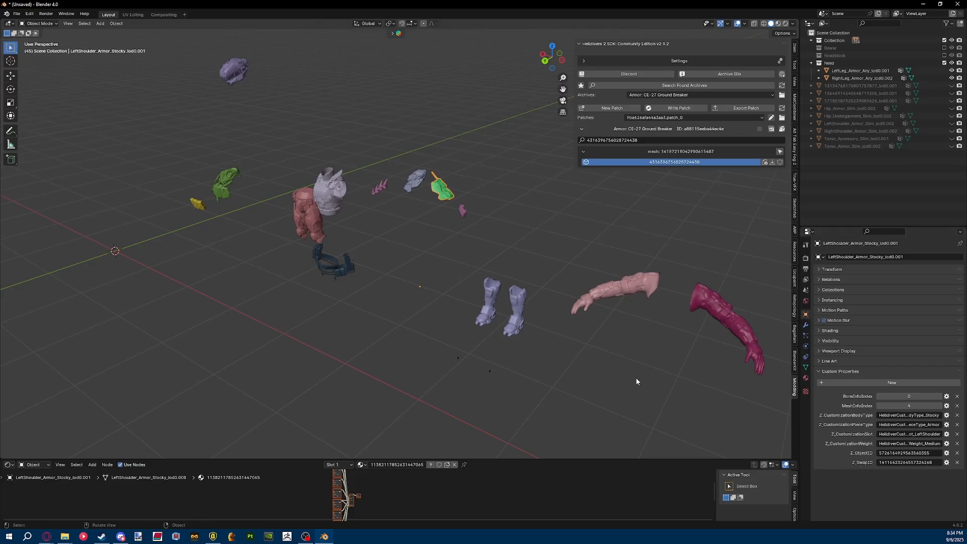
left_click(463, 244)
left_click(705, 95)
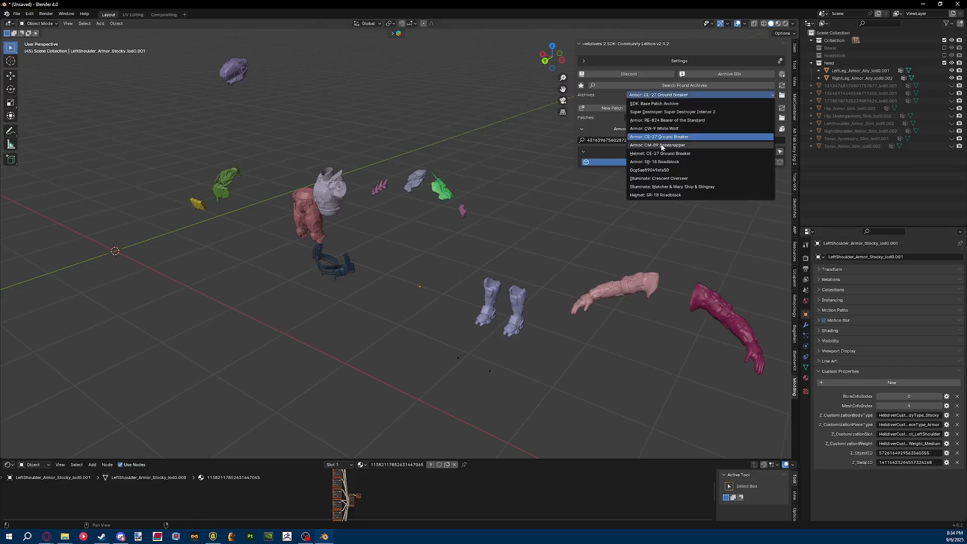
left_click(659, 161)
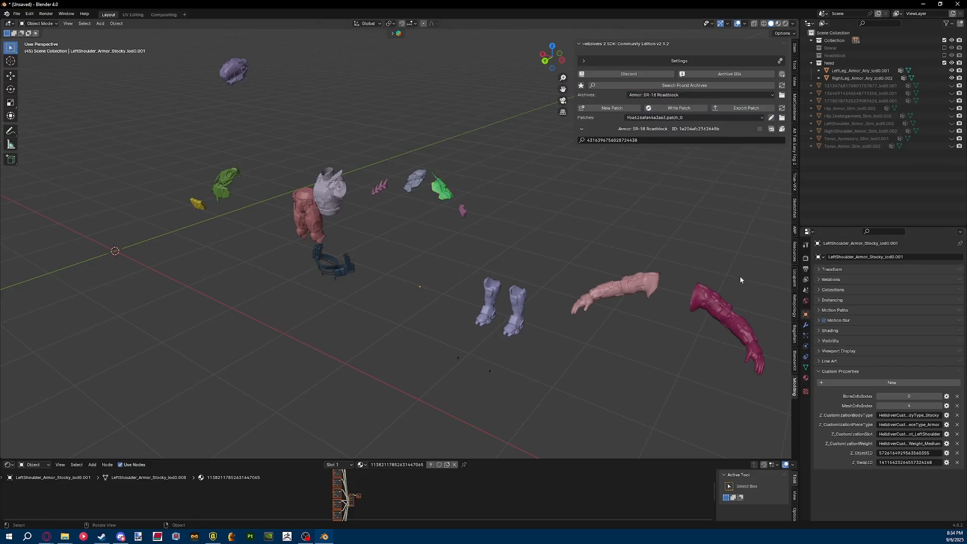
key("ctrl+c")
left_click(646, 140)
key("ctrl+v")
key("Return")
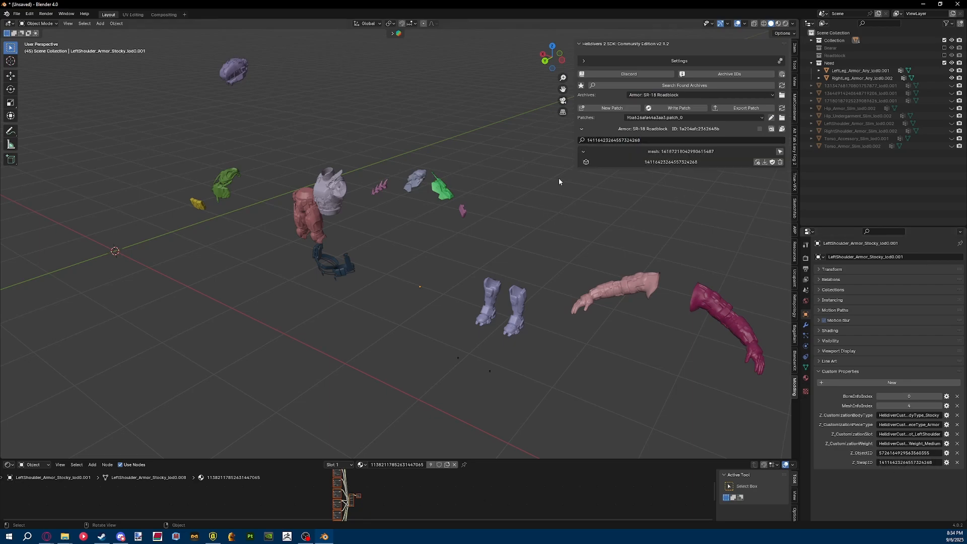
Clear the archive search and examine the full Roadblock mesh list for patched entries, checking the left leg undergarment's IDs.
key("BackSpace")
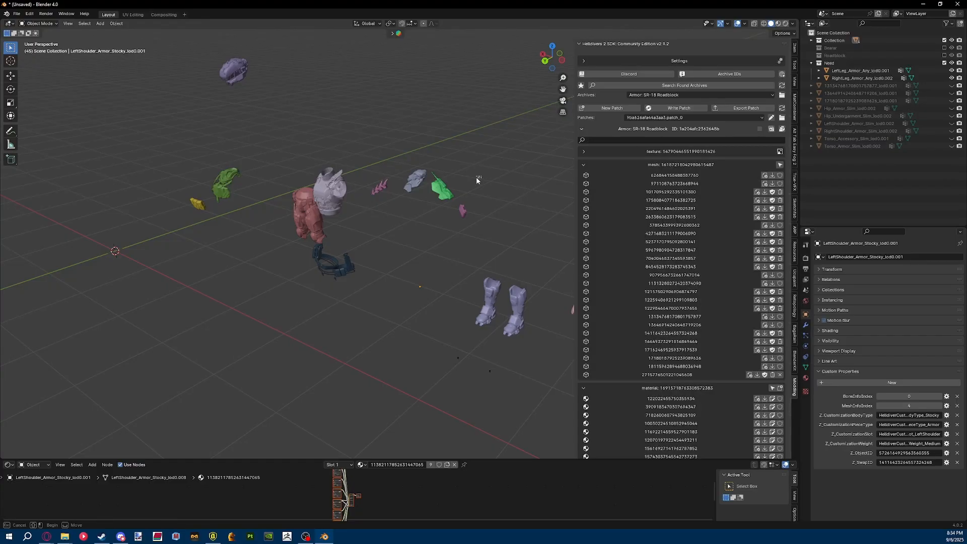
middle_click_drag(476, 177, 630, 239)
scroll(721, 276, "down", 5)
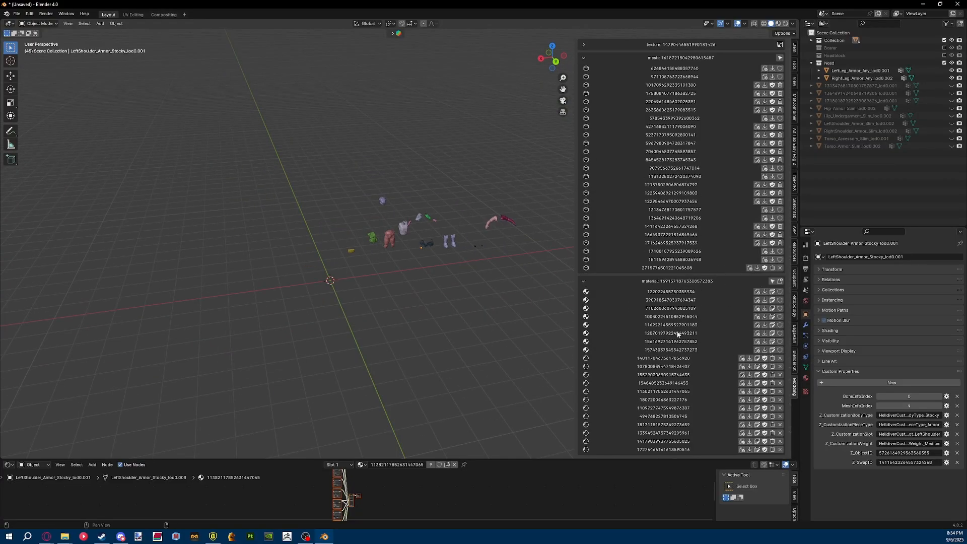
middle_click_drag(364, 345, 449, 242)
key("n")
left_click(471, 236)
scroll(474, 234, "up", 3)
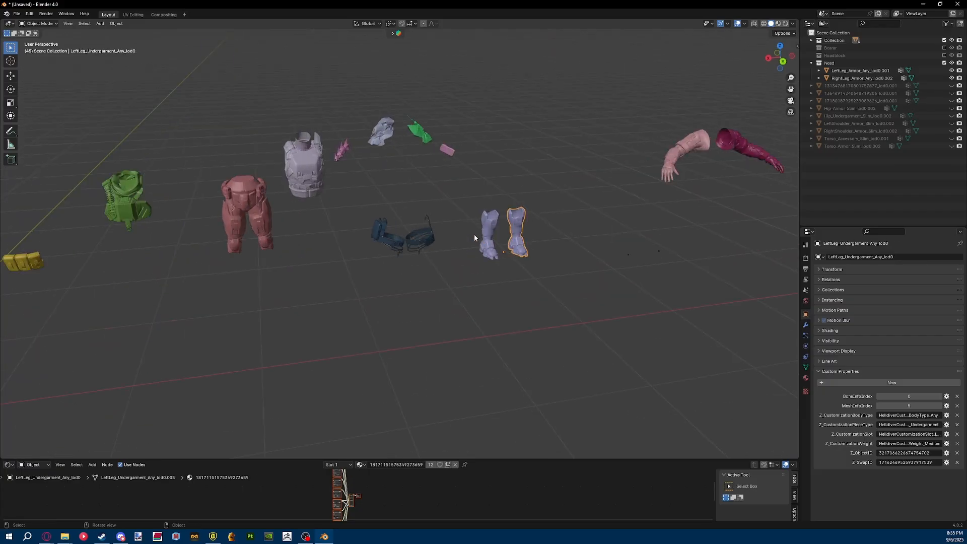
key("n")
key("space")
scroll(679, 264, "down", 5)
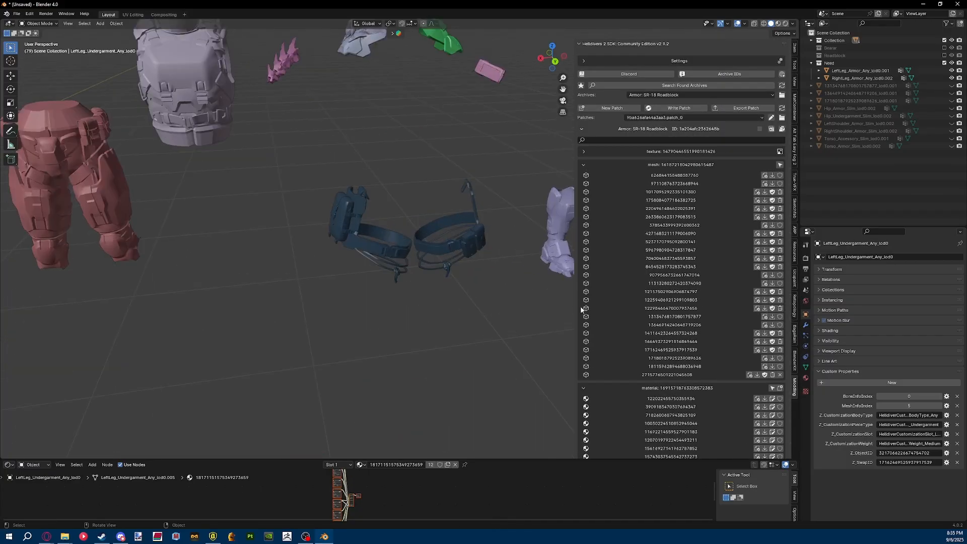
scroll(632, 125, "up", 6)
Write the patch and launch HELLDIVERS 2 from the Steam library.
left_click(675, 108)
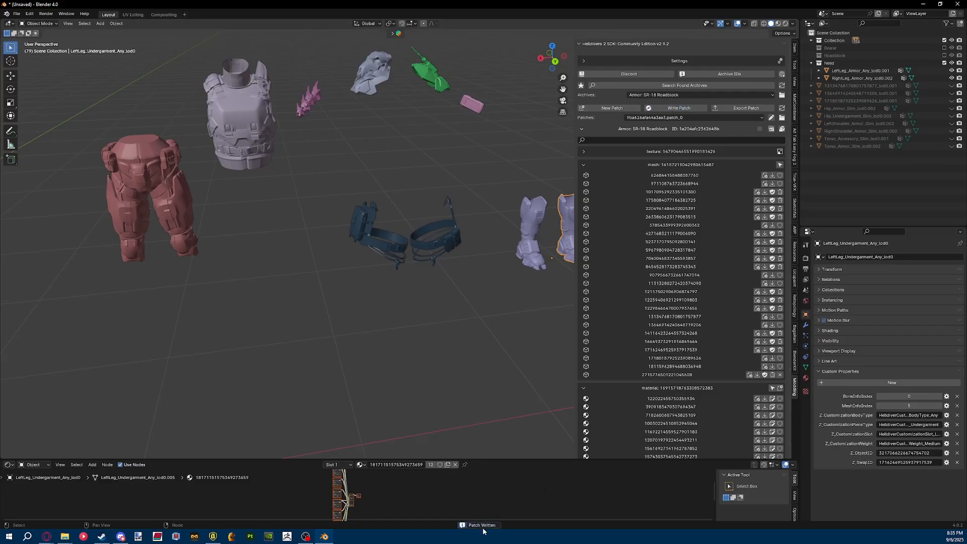
left_click(102, 537)
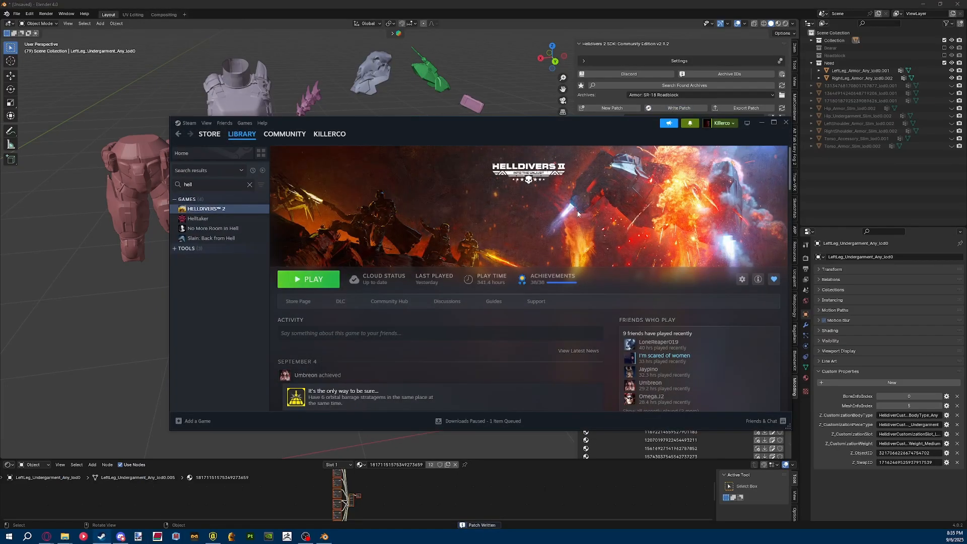
left_click(308, 280)
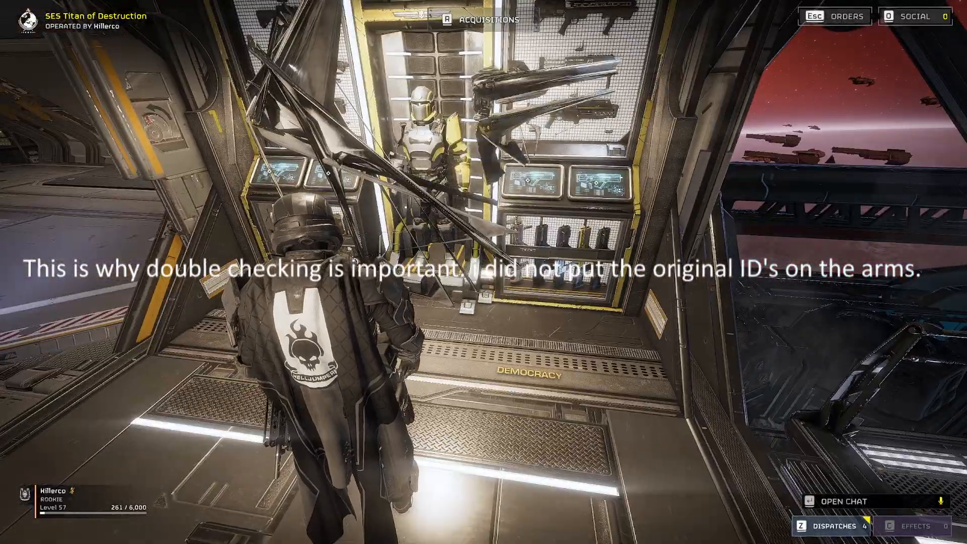
Open the in-game armory's armor selection and look through the medium armors.
key("e")
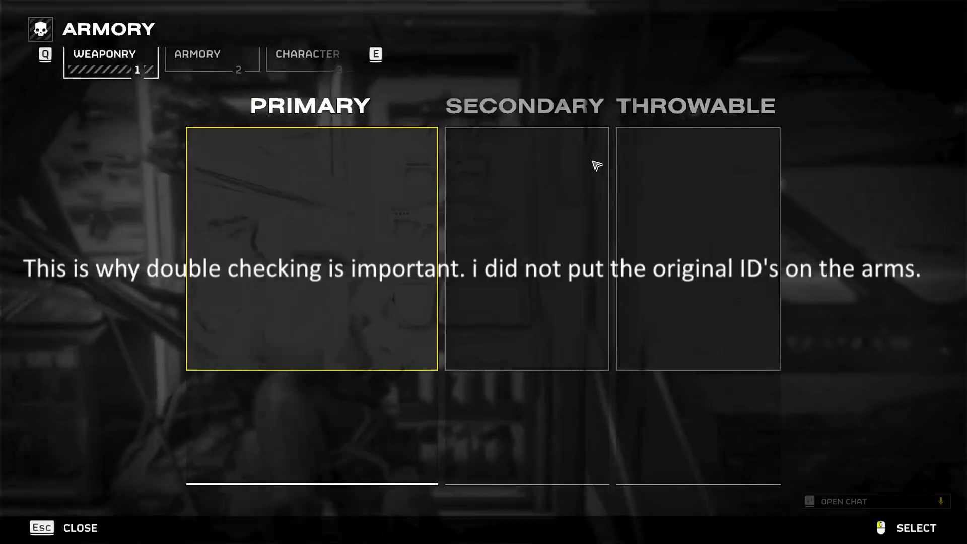
key("e")
left_click(303, 293)
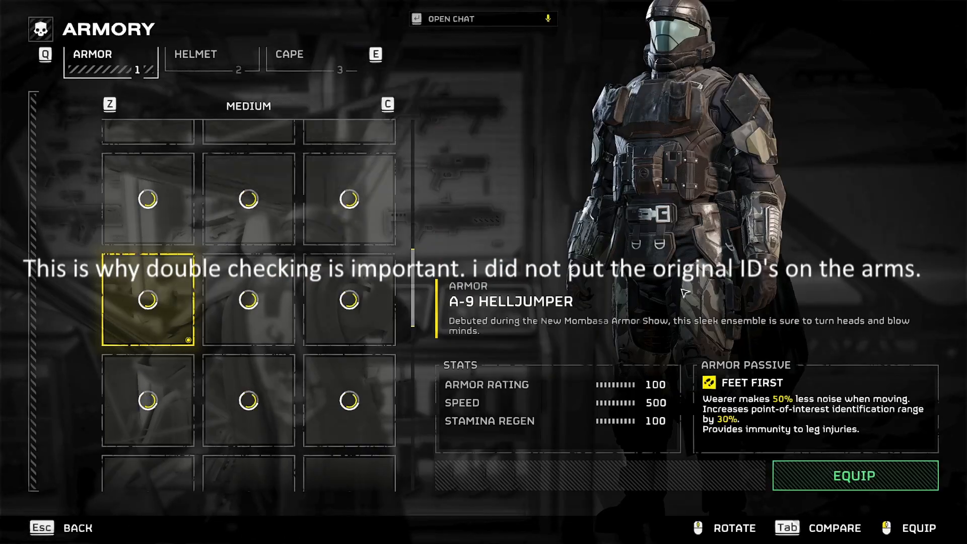
scroll(303, 293, "down", 3)
scroll(303, 293, "up", 3)
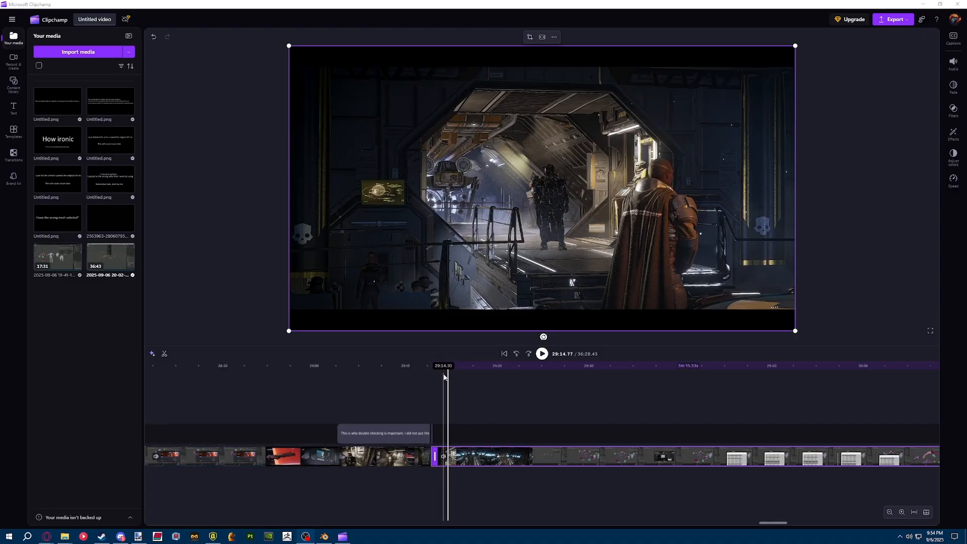
Review the in-game test footage in Clipchamp, moving back to the armory clip captioned about the arms' missing original IDs.
left_click_drag(449, 368, 459, 370)
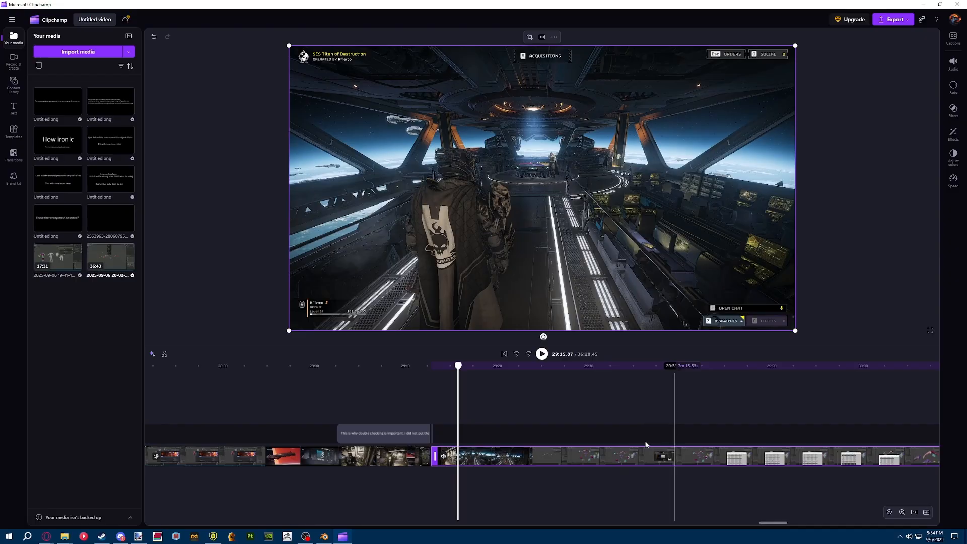
left_click(377, 366)
left_click(375, 369)
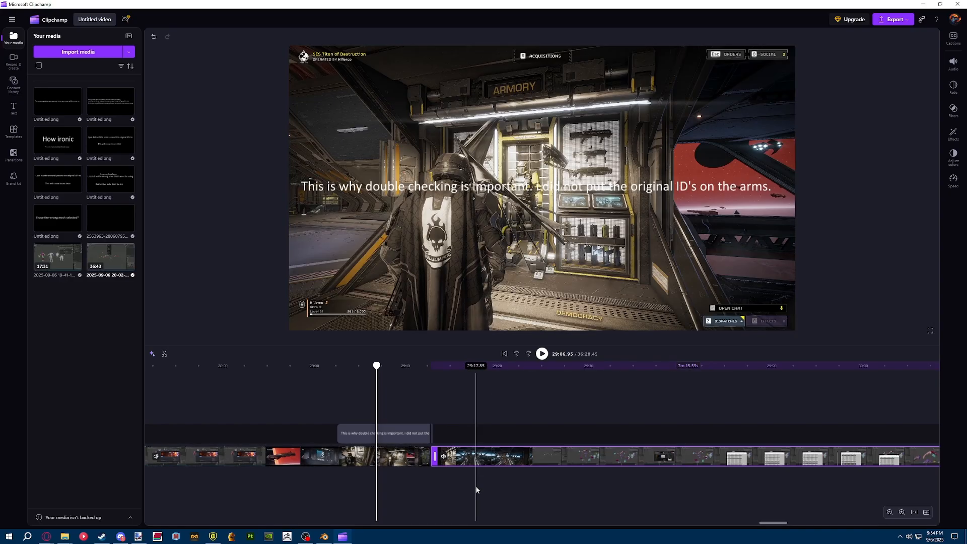
mouse_move(47, 537)
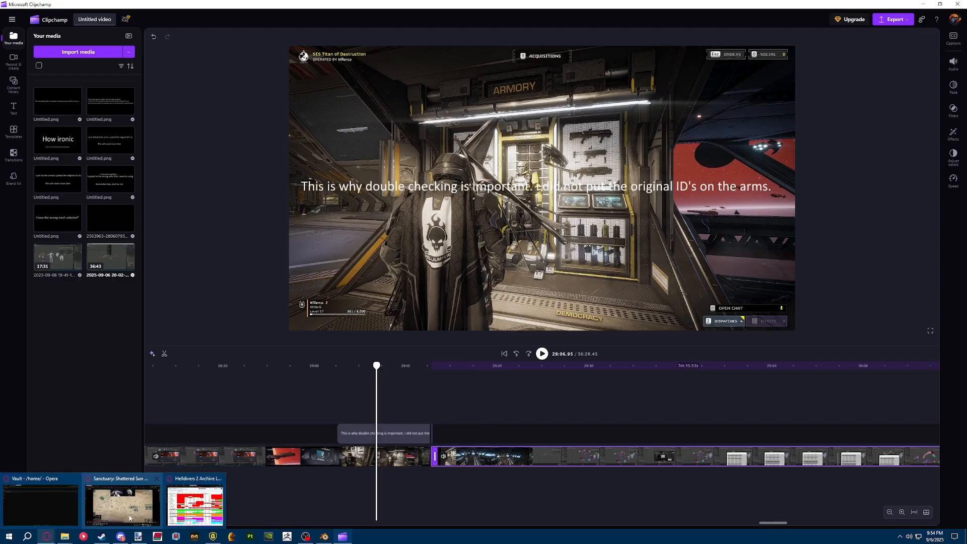
Open the HDO Armor Swap ID's spreadsheet at full size and examine the Walter - GroundBreaker original IDs and the neck's original armor.
left_click(178, 515)
left_click(318, 372)
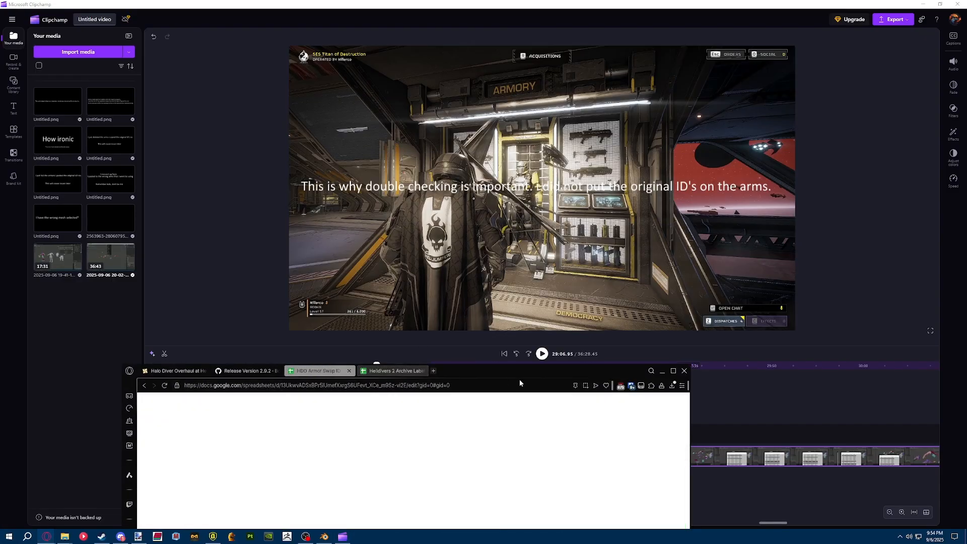
left_click(673, 371)
left_click_drag(190, 290, 180, 358)
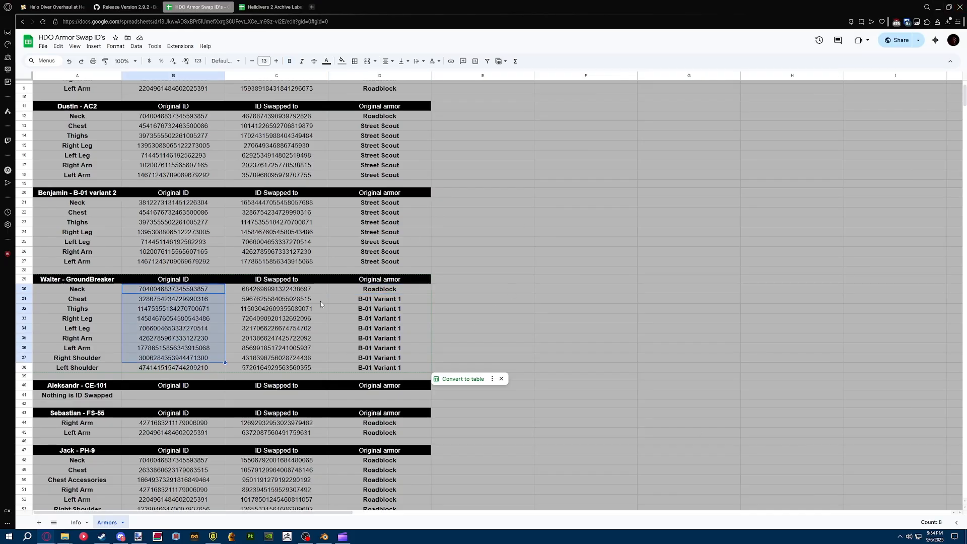
left_click(375, 291)
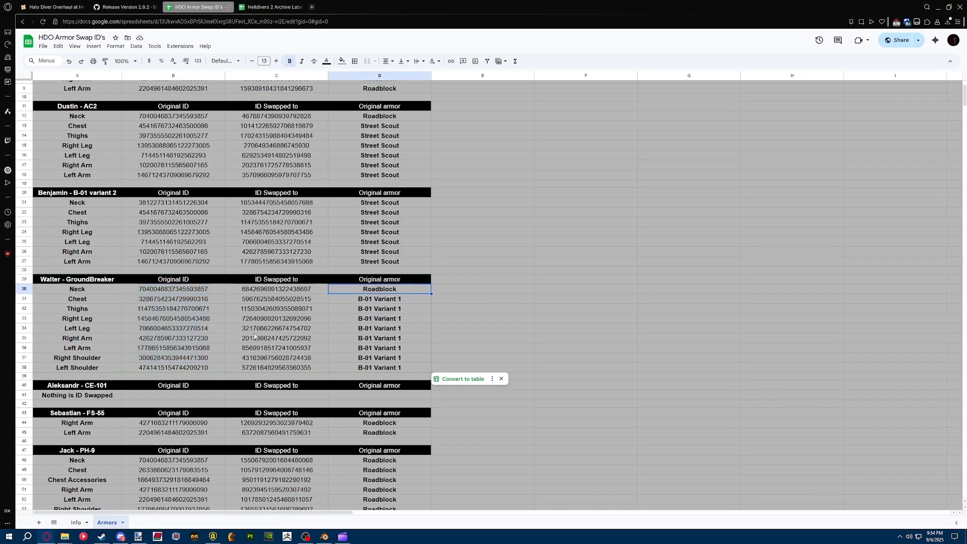
Examine the original armor and original IDs of the right and left arms in the Wolf - RE-824 section.
scroll(254, 336, "down", 4)
scroll(141, 342, "down", 2)
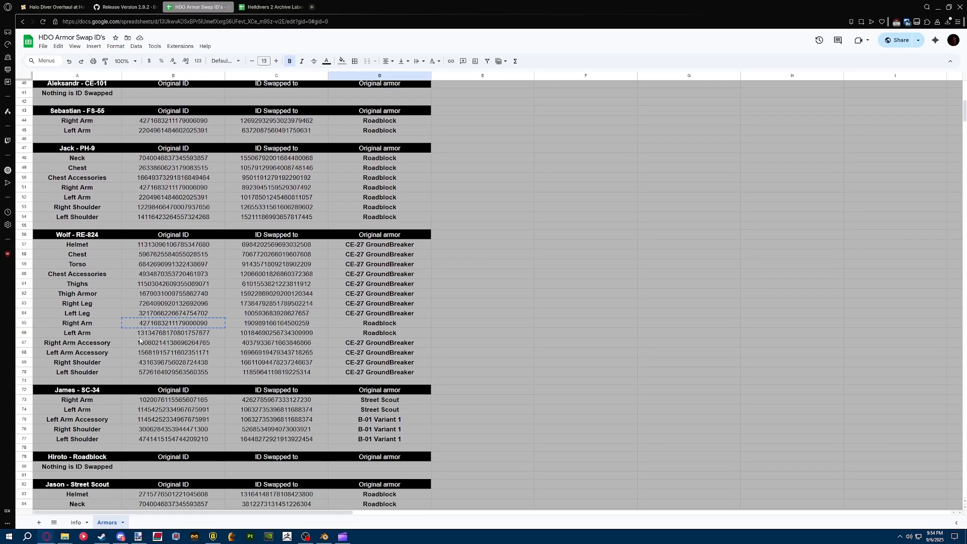
left_click_drag(377, 324, 375, 334)
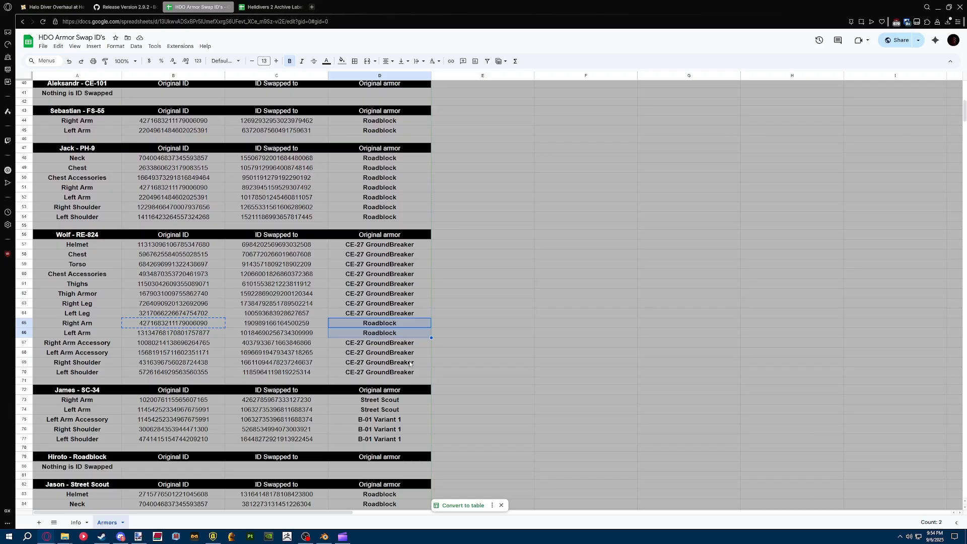
left_click_drag(157, 324, 154, 335)
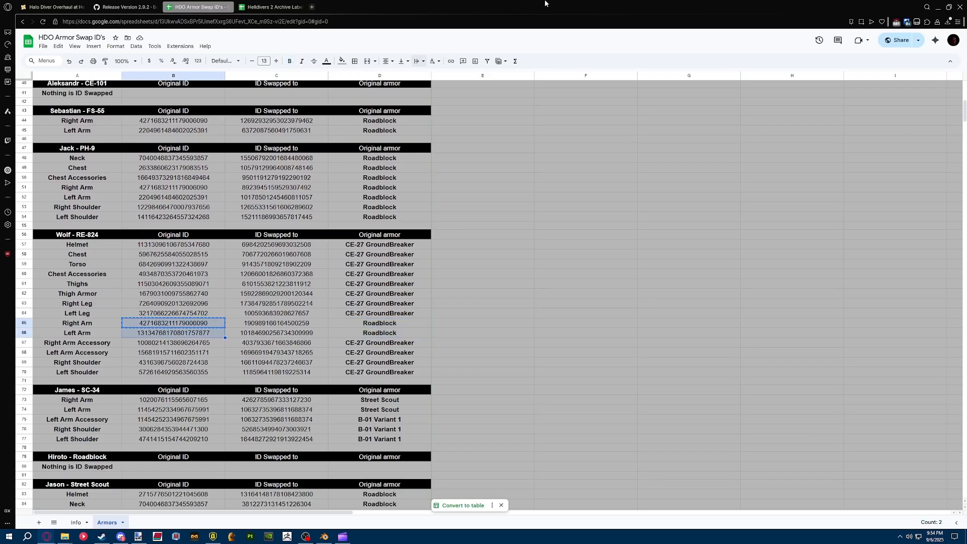
Place the spreadsheet in a smaller window over Clipchamp and copy the original ID of the Wolf - RE-824 right arm.
left_click_drag(545, 3, 551, 269)
left_click(851, 175)
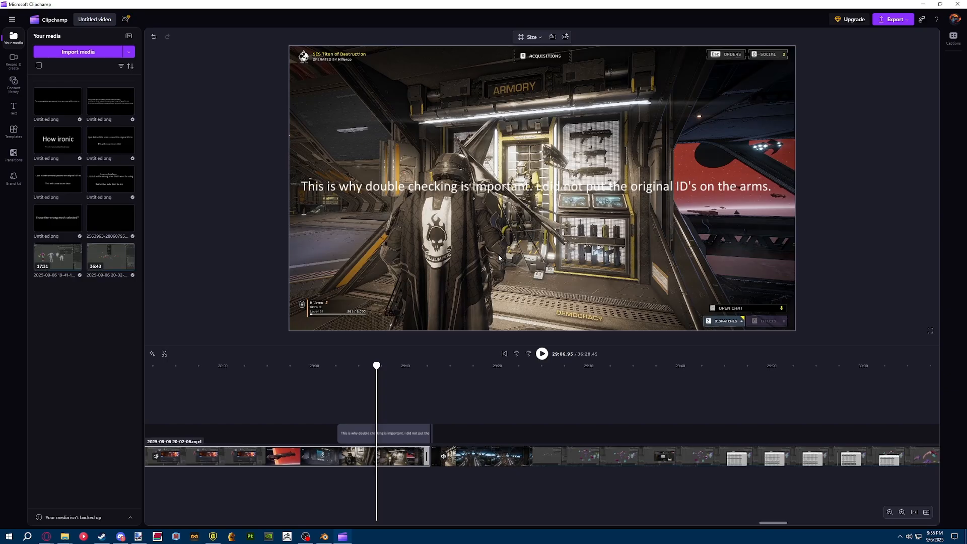
key("alt+Tab")
left_click_drag(658, 280, 580, 104)
scroll(542, 374, "down", 1)
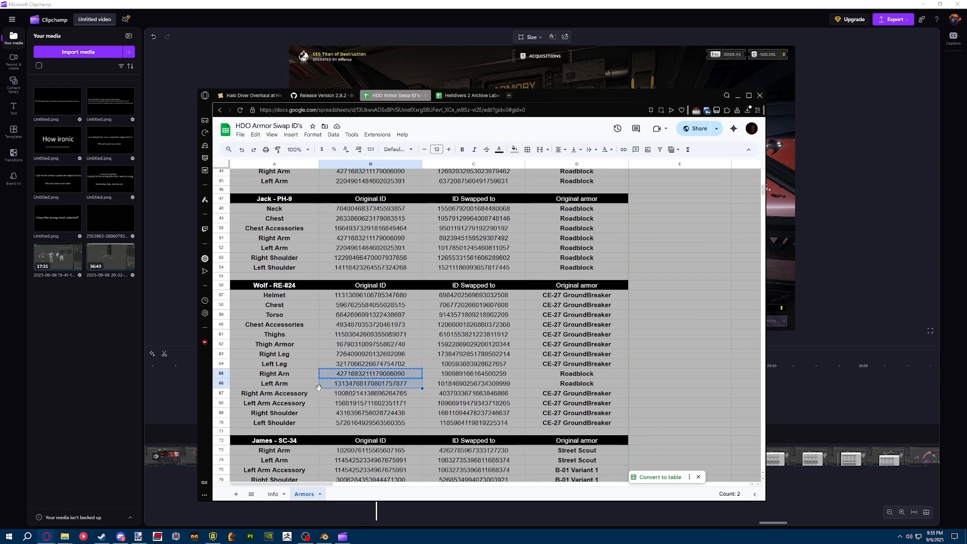
left_click(347, 379)
key("ctrl+c")
left_click(347, 386)
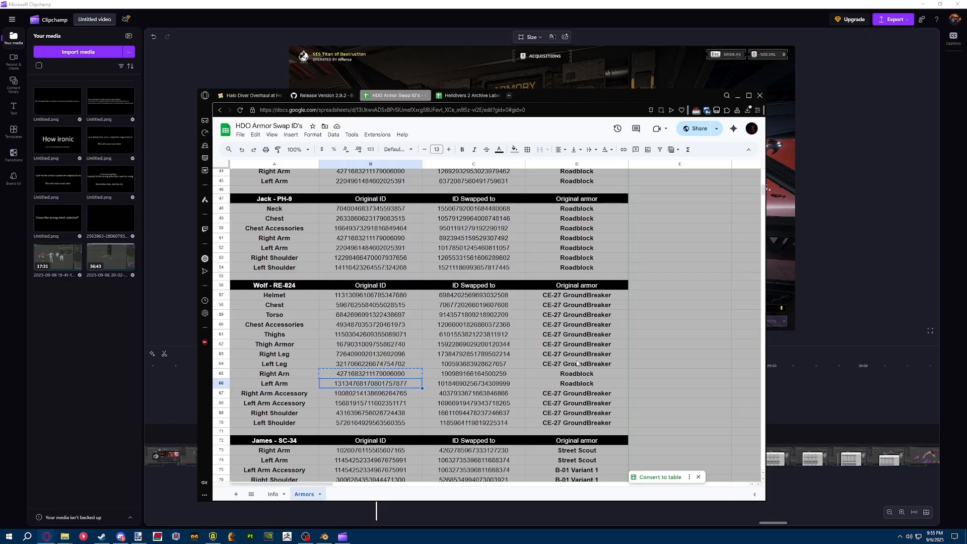
Examine the Jason - Street Scout entries from helmet to left shoulder, including their original IDs, swapped IDs and original armor.
scroll(578, 362, "down", 5)
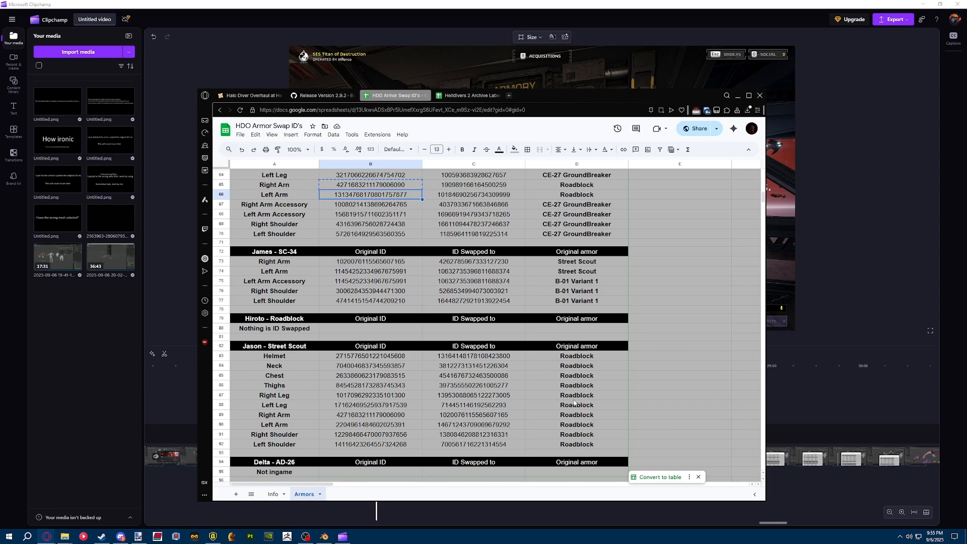
left_click(270, 348)
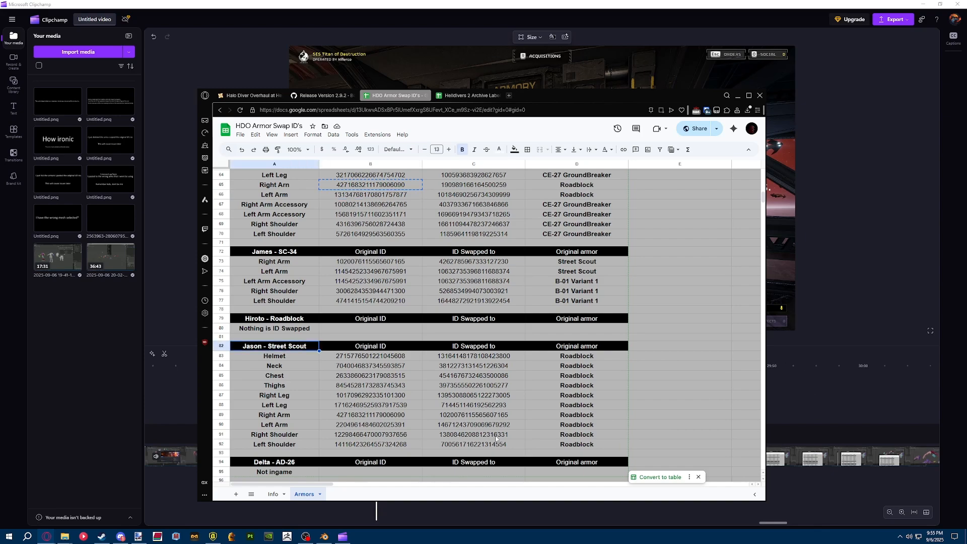
left_click_drag(560, 446, 266, 361)
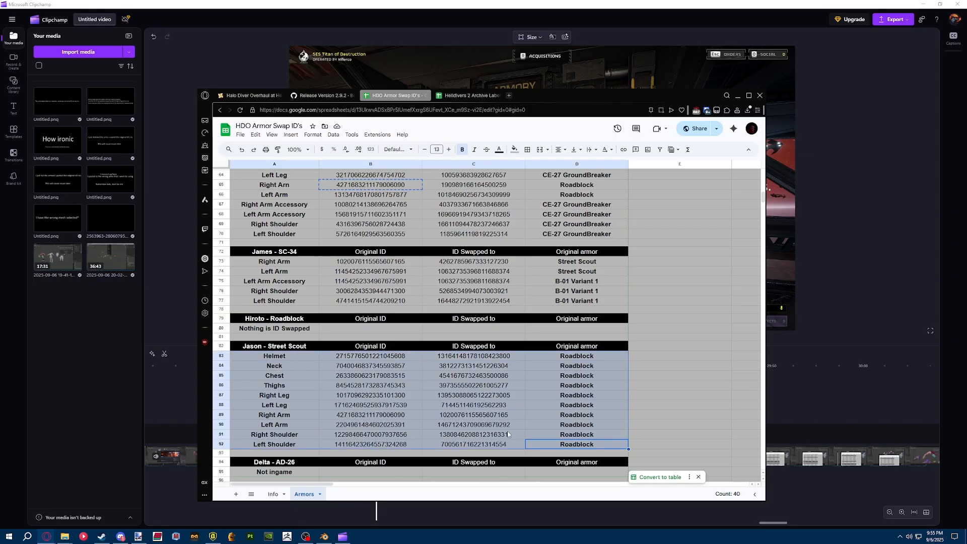
Switch to Blender and check the Z_ObjectID and Z_SwapID custom properties of the pink right arm mesh.
left_click(324, 537)
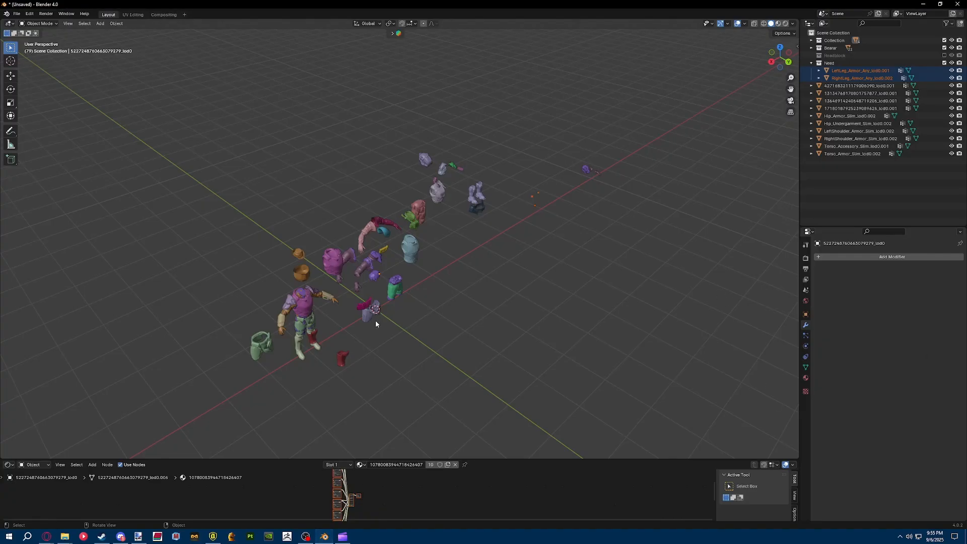
left_click(416, 247)
left_click(372, 226)
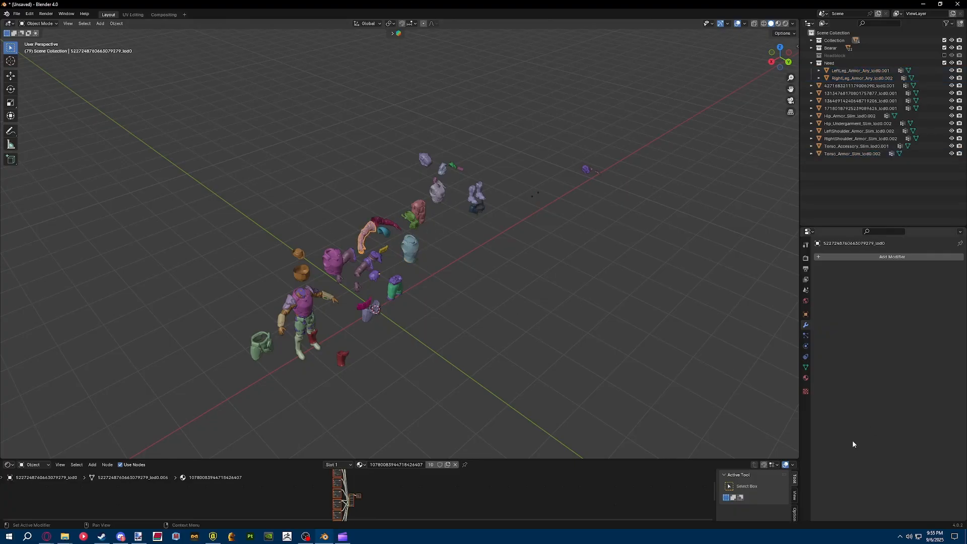
left_click(806, 314)
left_click(888, 415)
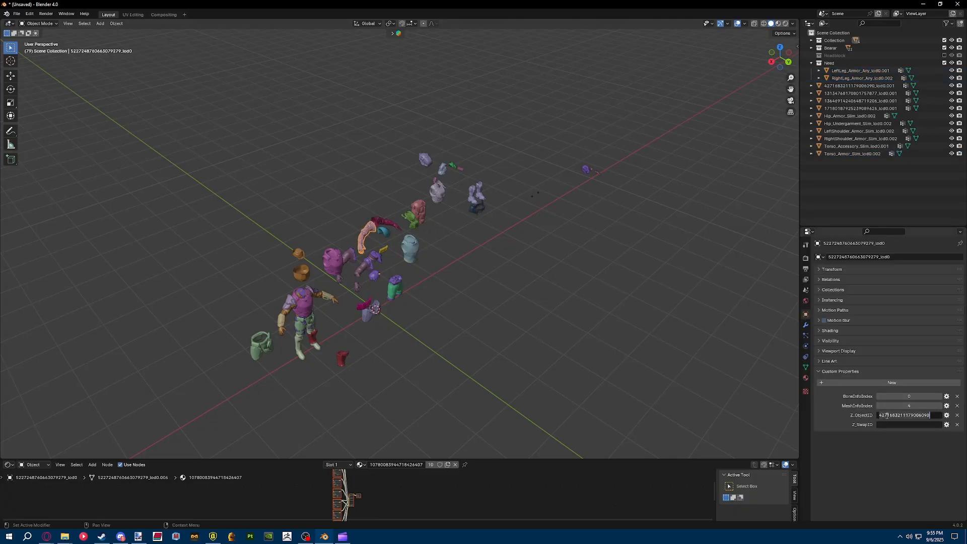
left_click(896, 425)
left_click(887, 415)
Compare the Wolf - RE-824 original IDs from helmet to left leg with the slim torso armor's custom properties in Blender.
key("alt+Tab")
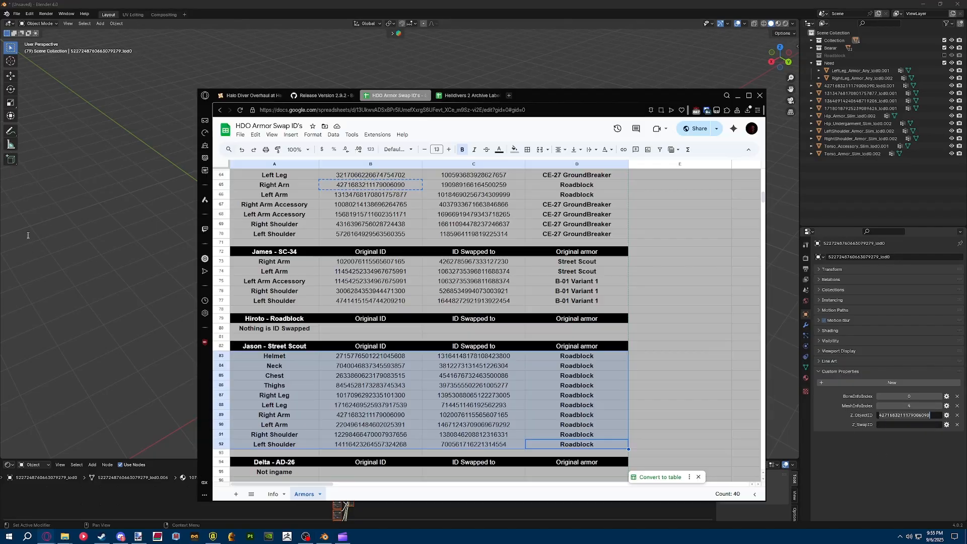
scroll(531, 247, "up", 3)
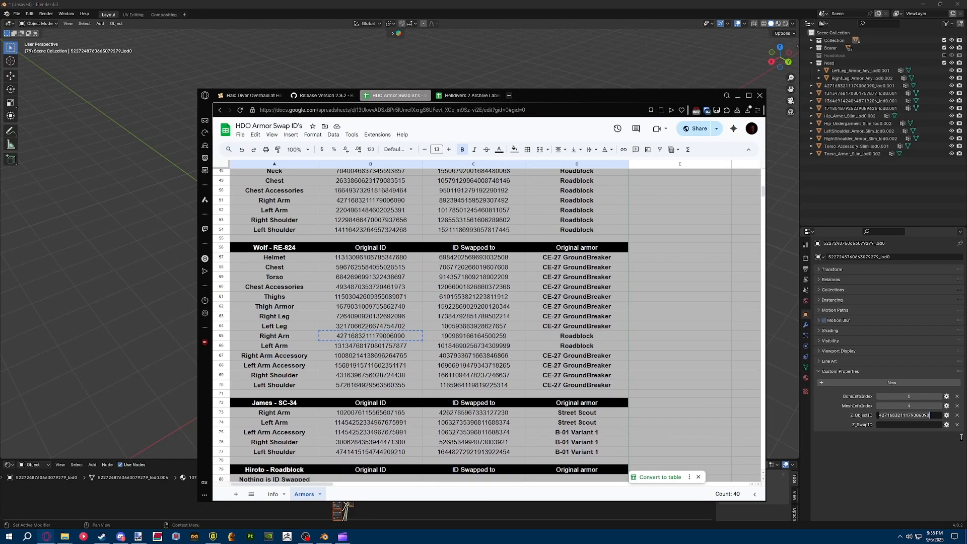
left_click_drag(370, 258, 377, 325)
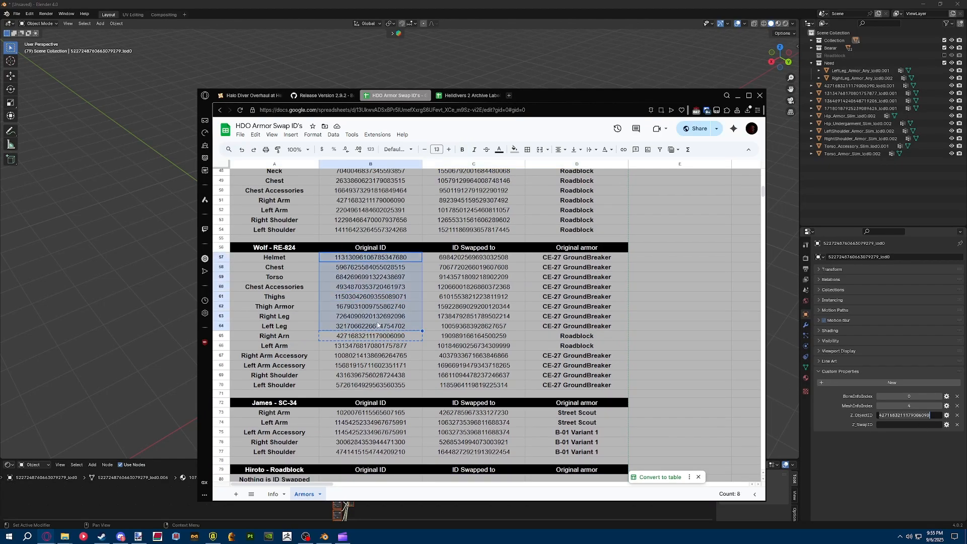
key("alt+Tab")
left_click(416, 257)
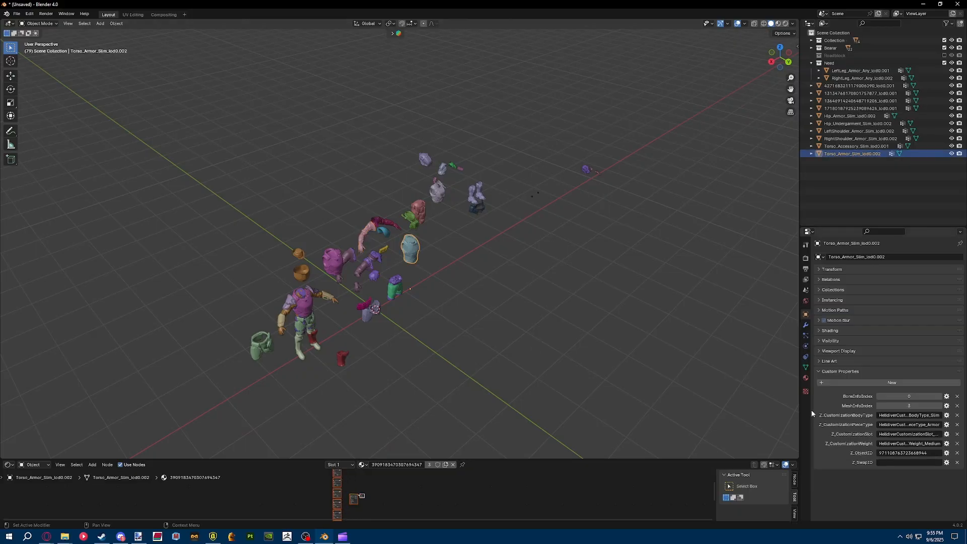
Go back to the start of the armor swap sheet at Rook - Helljumper, and return to the Clipchamp project.
key("alt+Tab")
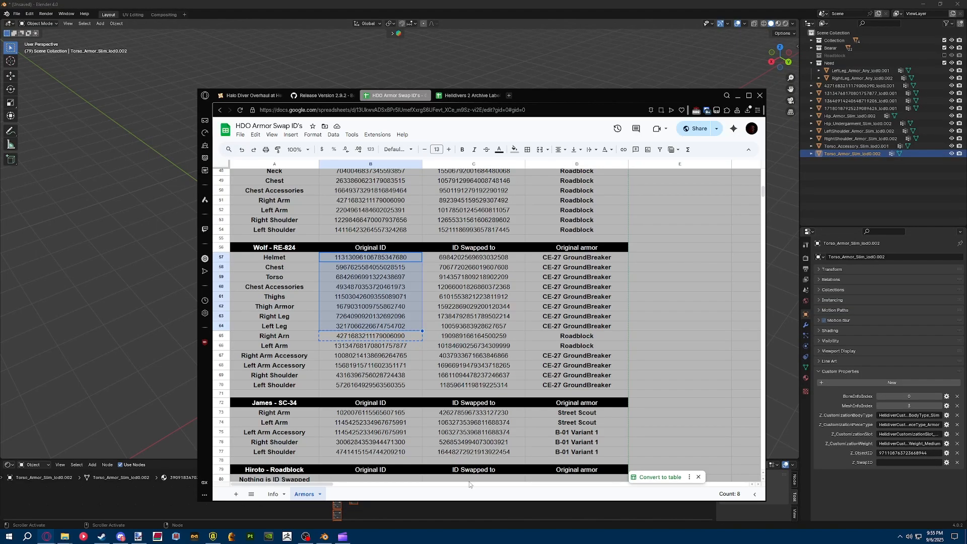
scroll(504, 390, "up", 3)
scroll(504, 391, "up", 10)
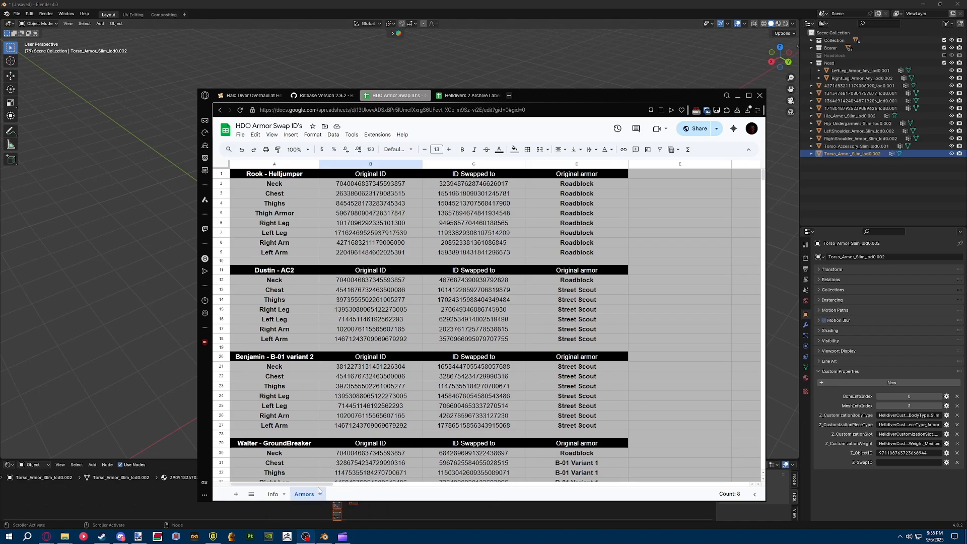
left_click(344, 537)
left_click(344, 538)
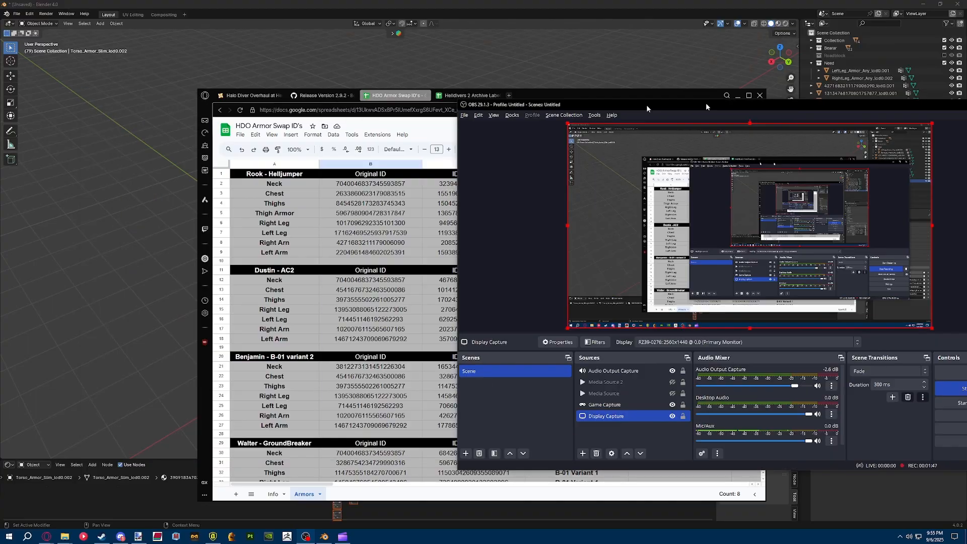
left_click(343, 537)
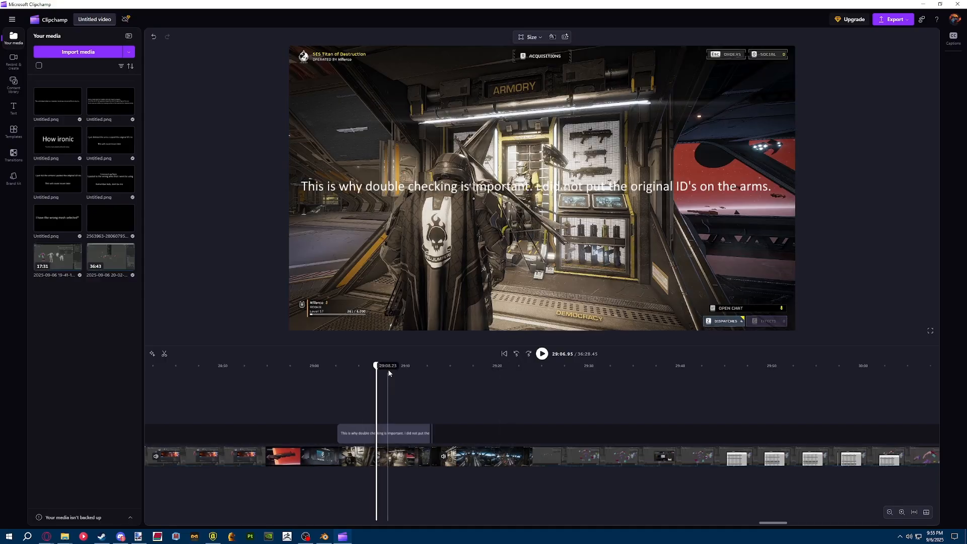
Review the recorded footage around 30:04 and the shared armor parts spreadsheet footage at 33:51.
mouse_move(774, 523)
left_mouse_down()
mouse_move(875, 504)
mouse_move(912, 513)
mouse_move(751, 519)
mouse_move(763, 519)
left_mouse_up()
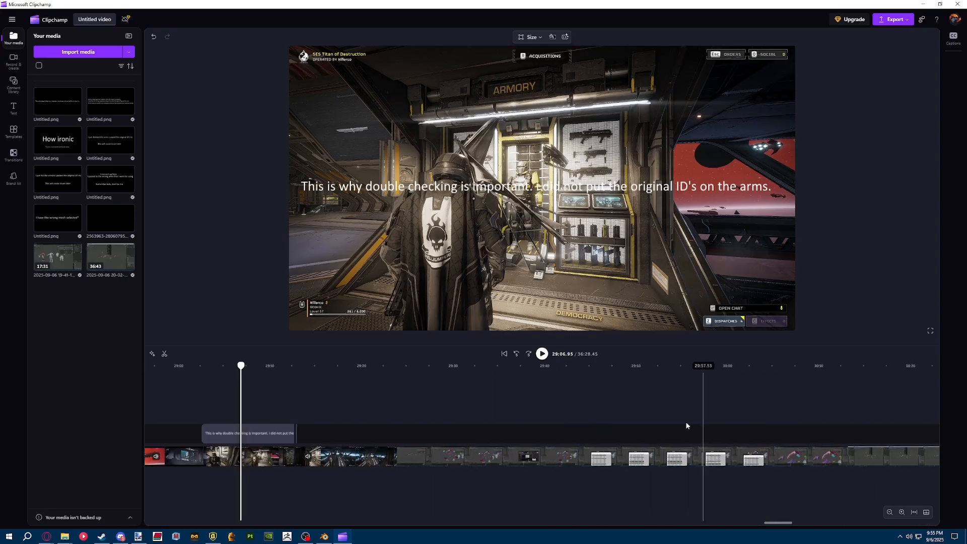
left_click_drag(627, 372, 738, 373)
left_click(766, 383)
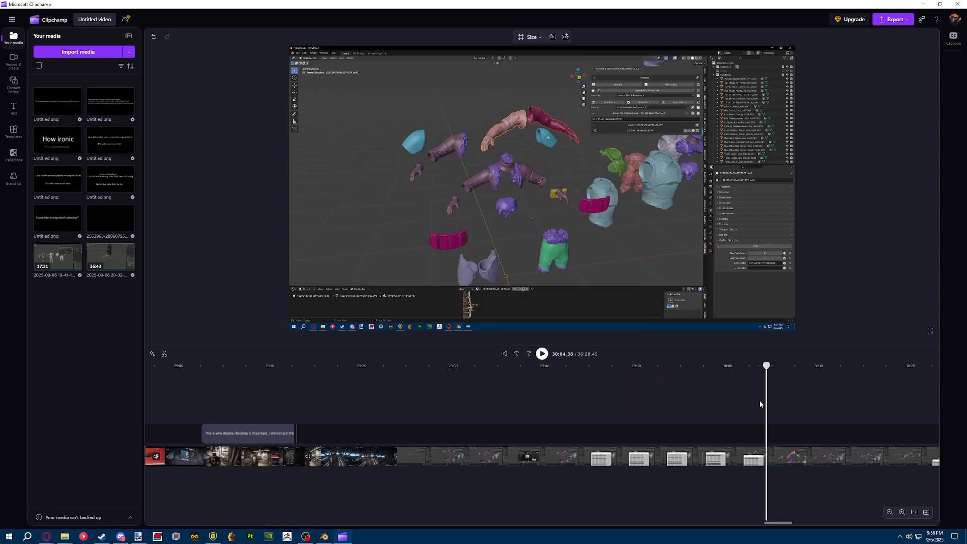
left_click_drag(784, 524, 869, 523)
left_click(576, 367)
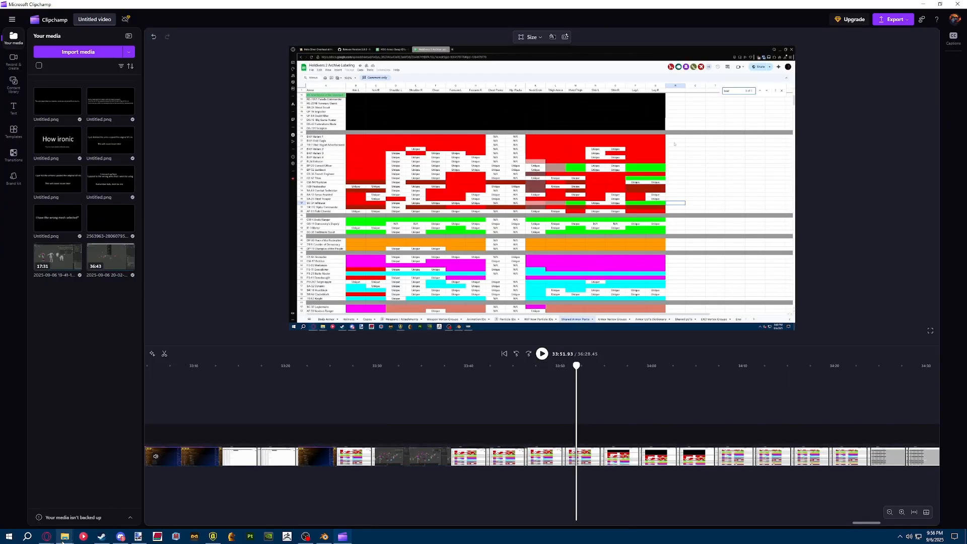
Bring up the Helldivers 2 Archive Labeling spreadsheet over Clipchamp and move its window clear of the timeline's clips.
mouse_move(47, 537)
left_click(207, 514)
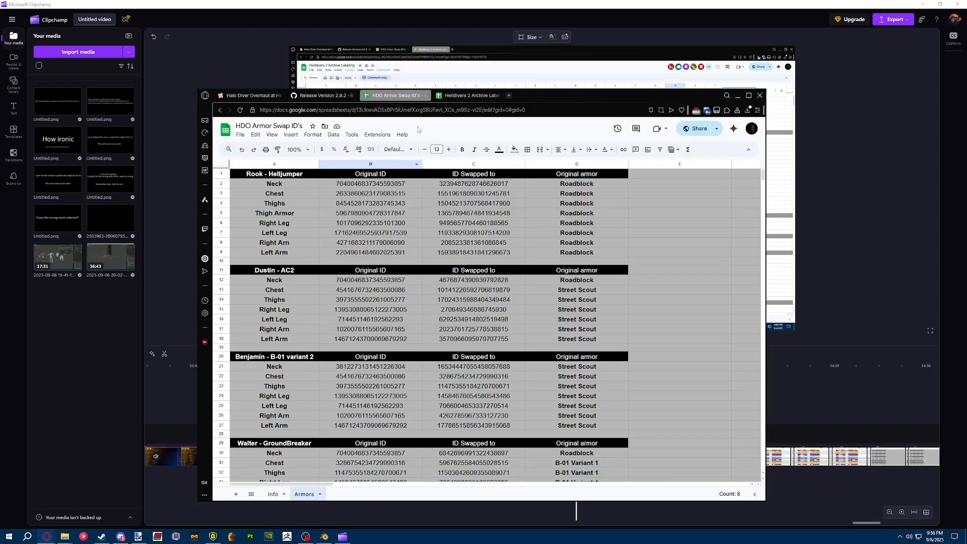
left_click(468, 96)
left_click_drag(574, 97, 534, 38)
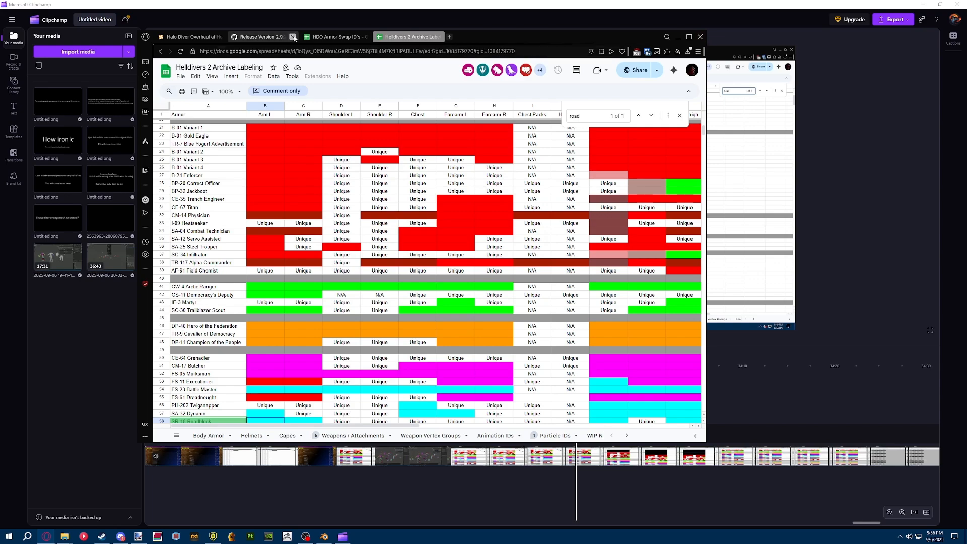
Check the Dustin - AC2 original IDs and the neck's original armor in the HDO Armor Swap ID's spreadsheet.
left_click(337, 36)
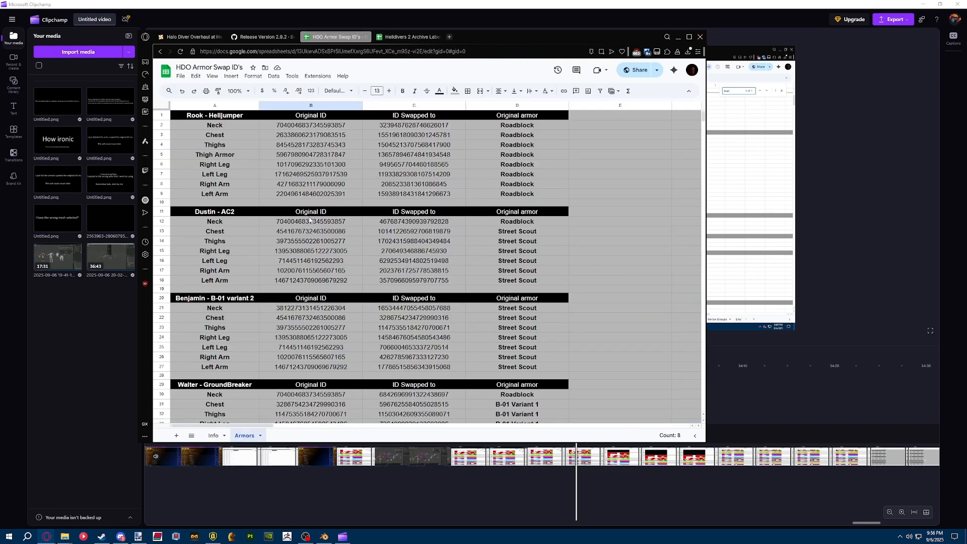
left_click_drag(310, 220, 311, 281)
left_click(311, 280)
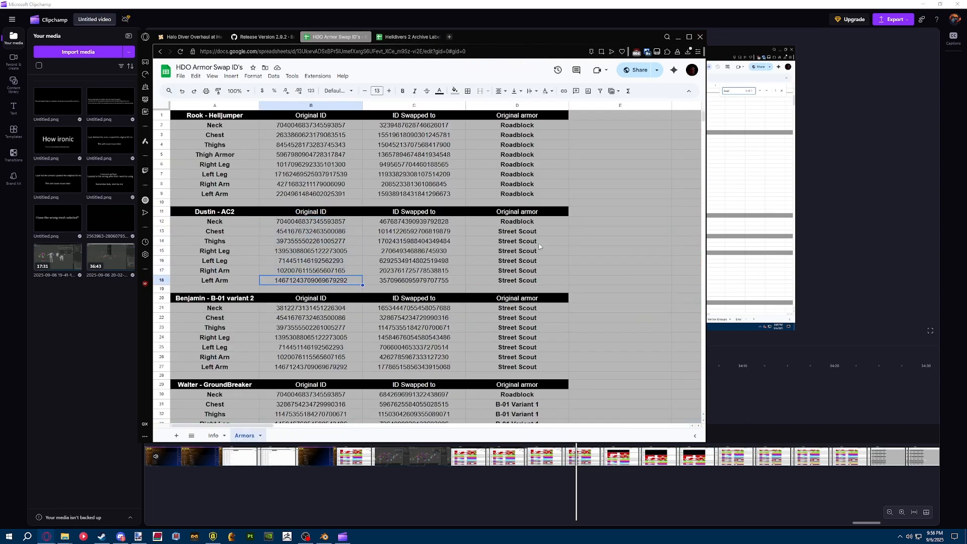
left_click(509, 223)
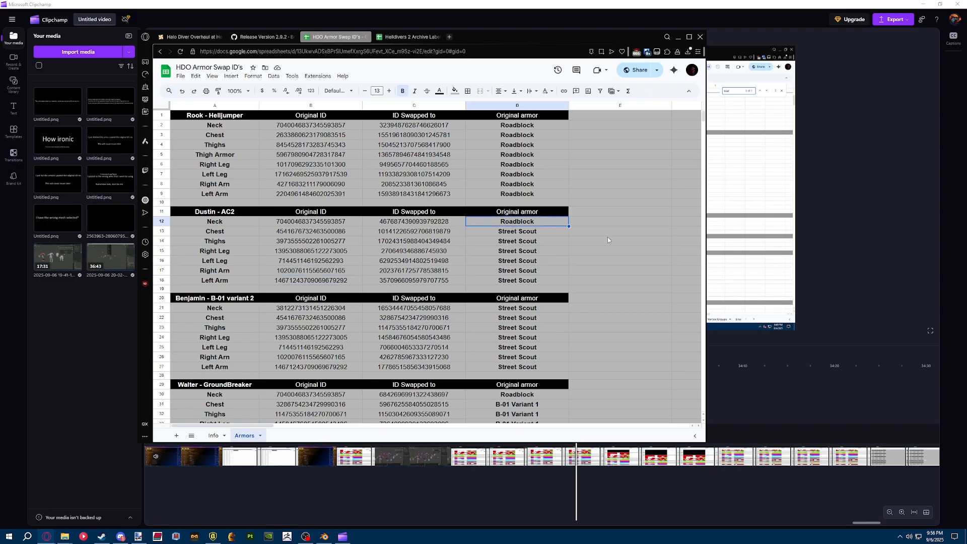
Return to Clipchamp and review the shared armor parts footage up to about 34:11.
left_click(907, 242)
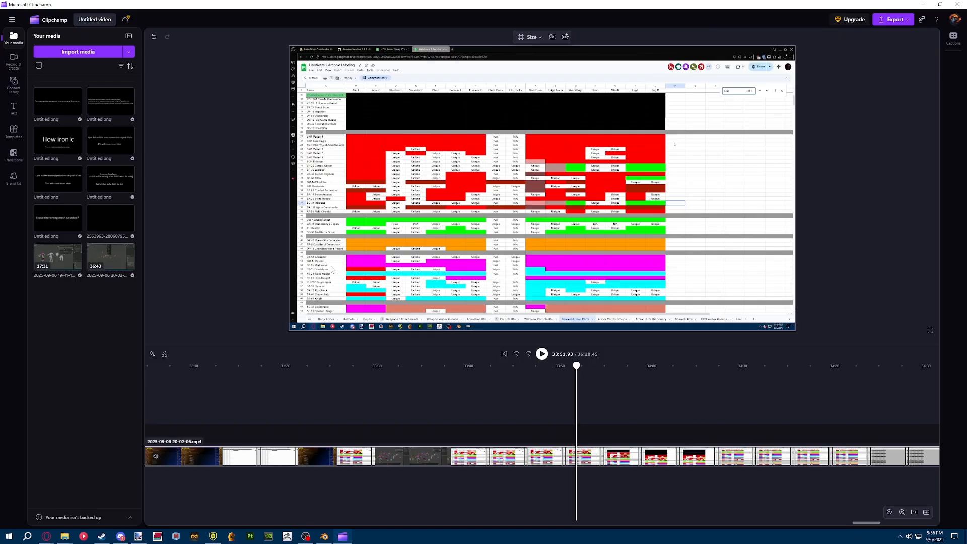
left_click(653, 370)
left_click(675, 367)
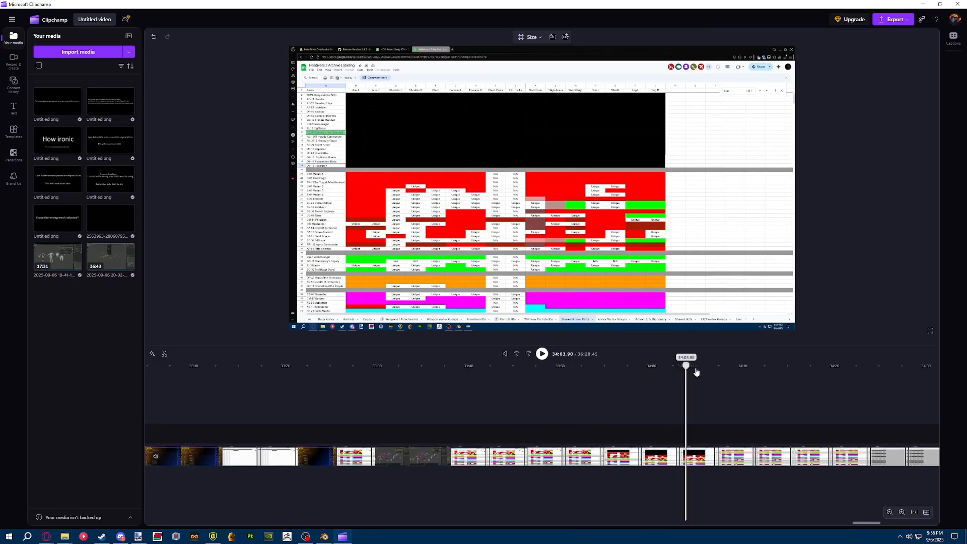
left_click(730, 371)
left_click(684, 372)
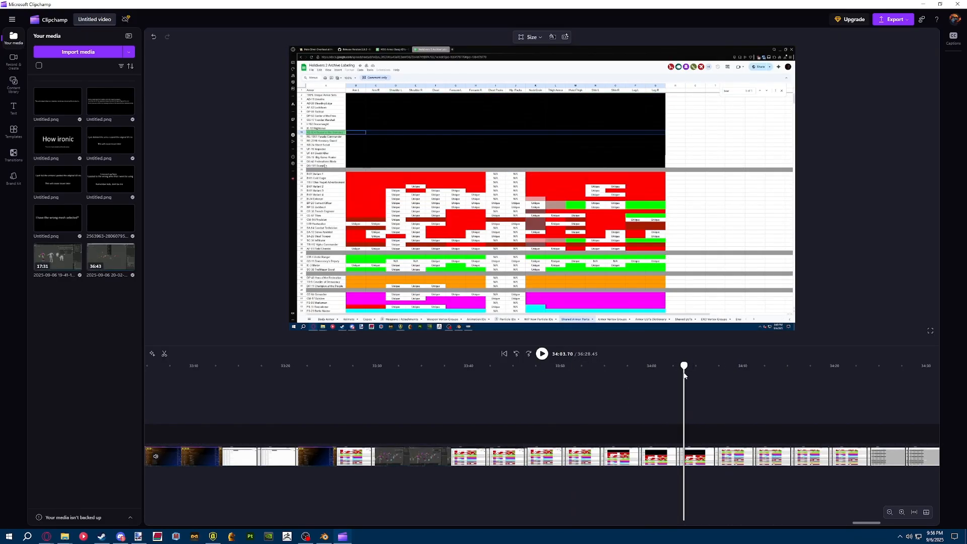
left_click(759, 367)
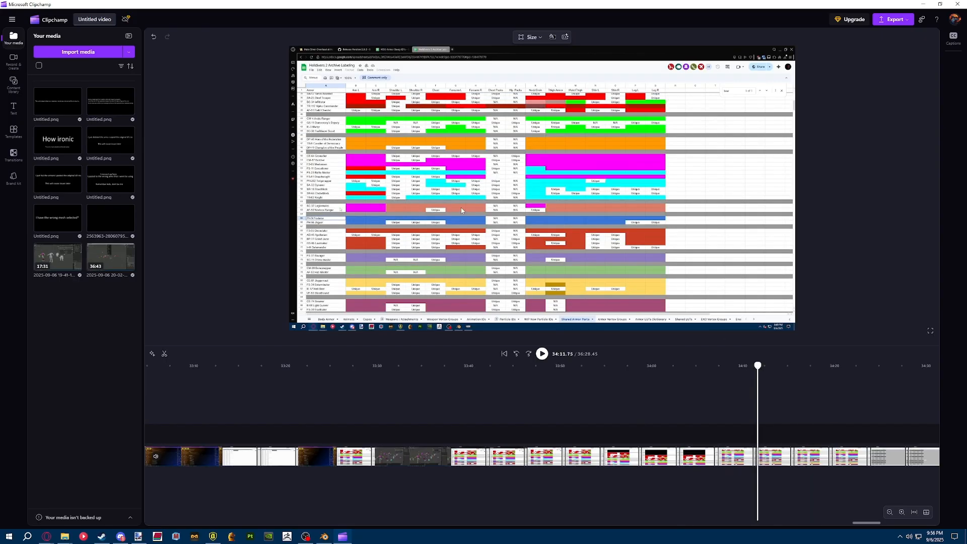
Scrub the shared armor parts footage to about 34:17 on the timeline.
left_click(870, 371)
left_click(838, 371)
left_click(810, 368)
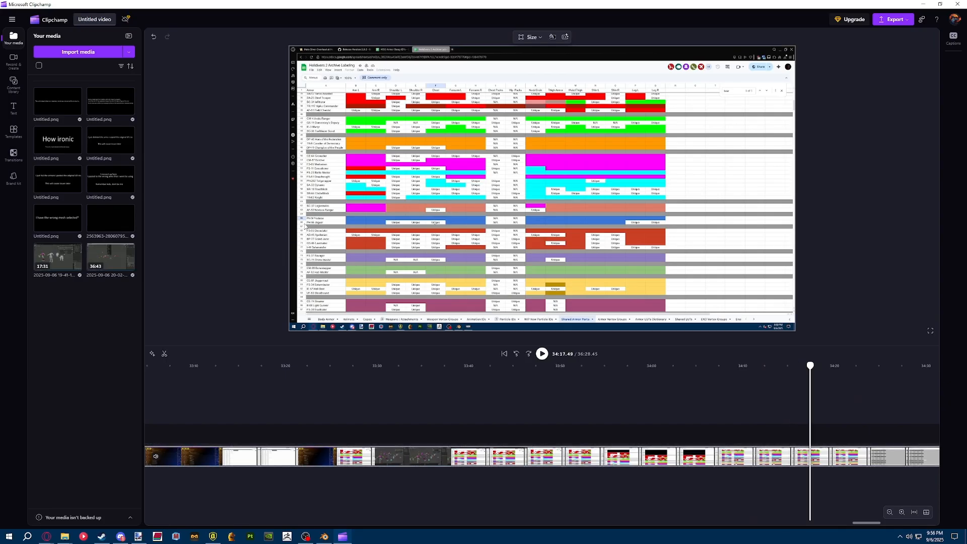
Bring up the Helldivers 2 Archive Labeling spreadsheet in the browser and locate the Roadblock and SA-32 Dynamo rows.
mouse_move(46, 537)
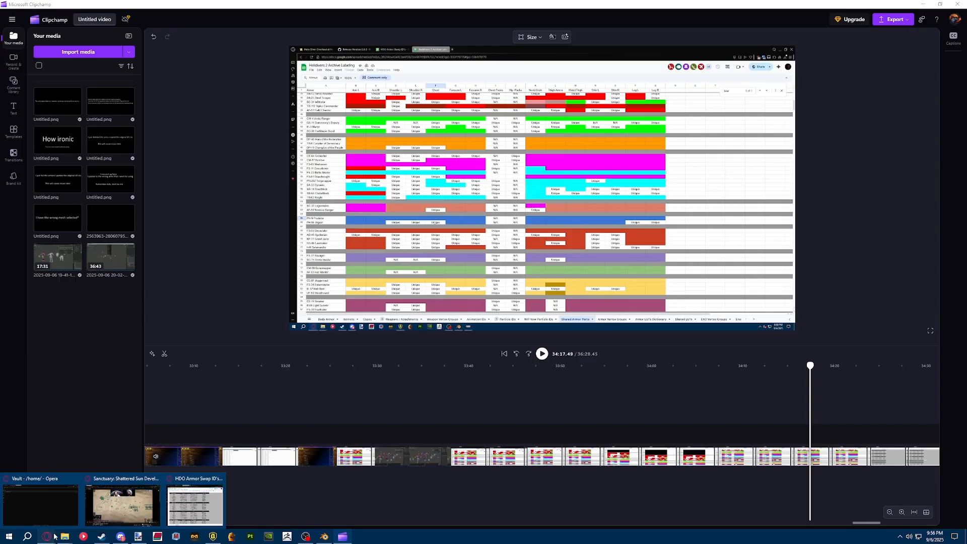
left_click(202, 502)
left_click(400, 37)
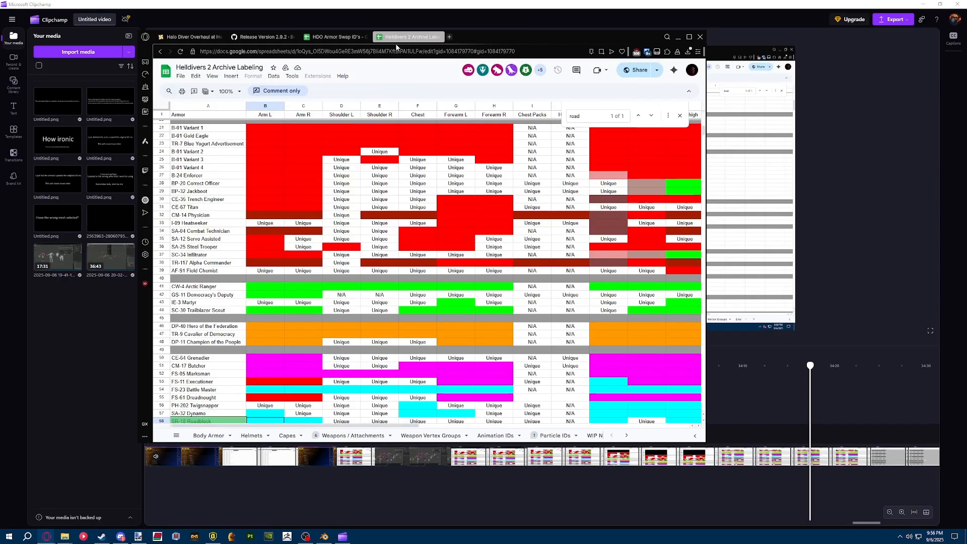
scroll(231, 315, "down", 3)
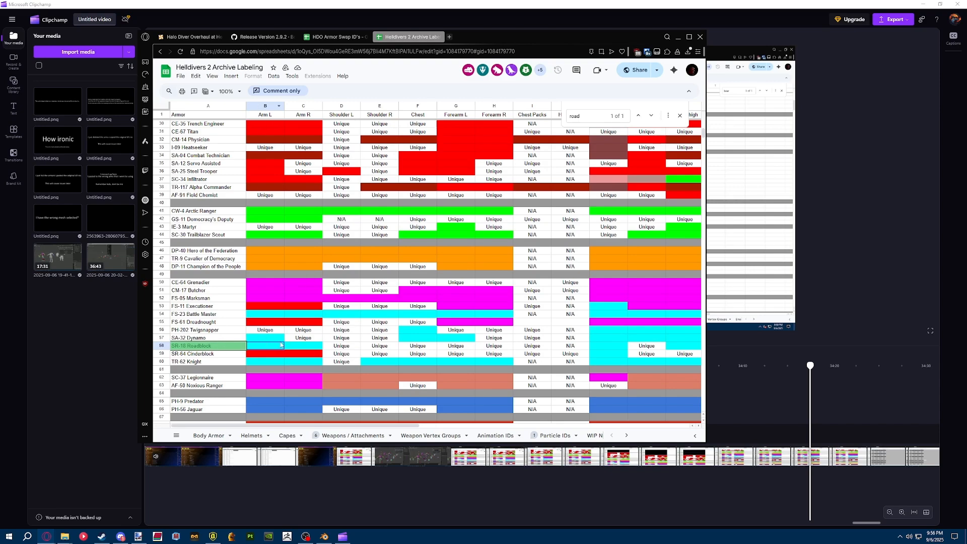
key("Up")
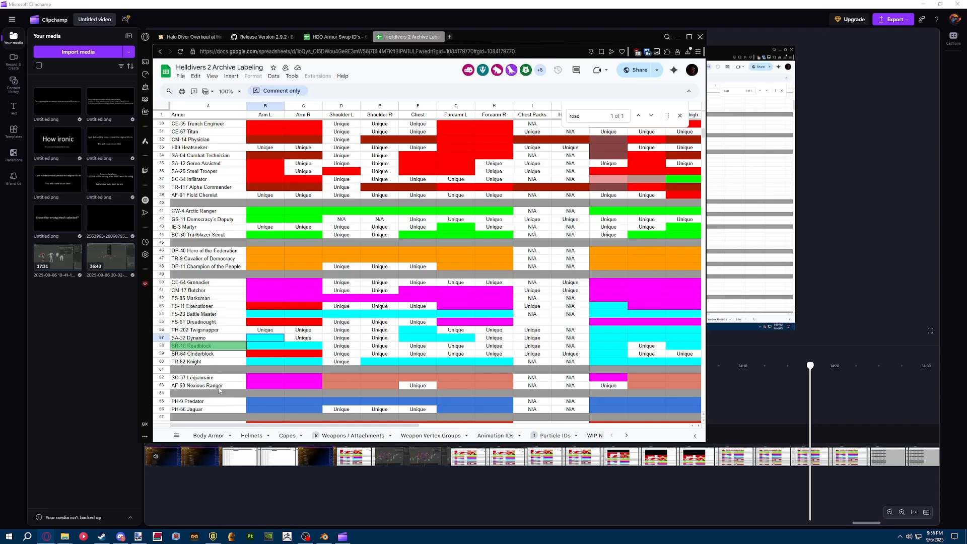
key("alt+Tab")
key("alt+Tab")
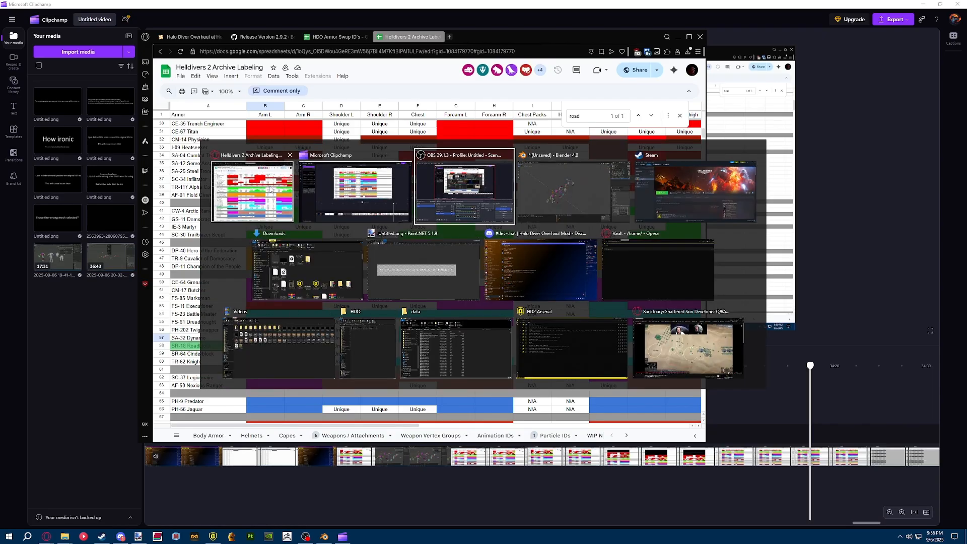
left_click(252, 196)
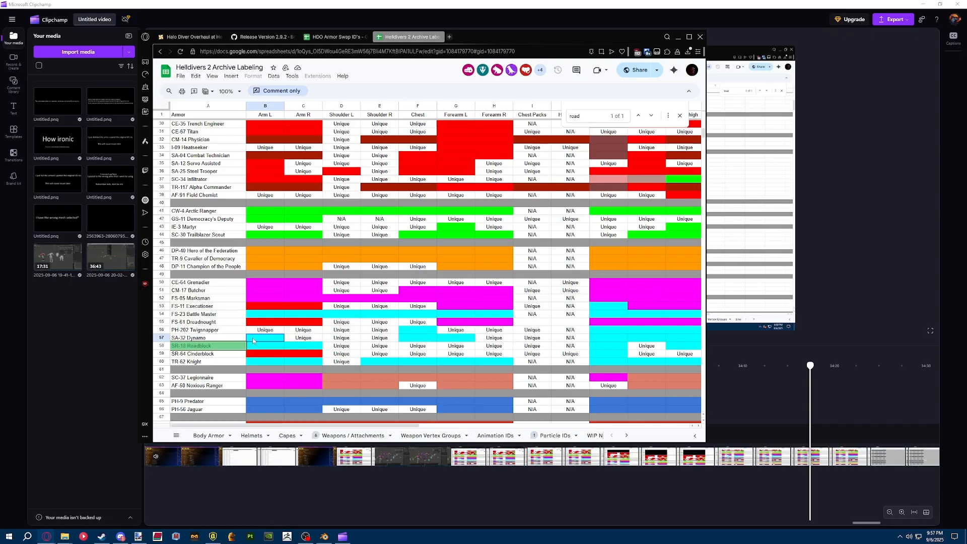
Examine the Roadblock row and its shared Arm L cell in the Archive Labeling spreadsheet.
left_click(162, 347)
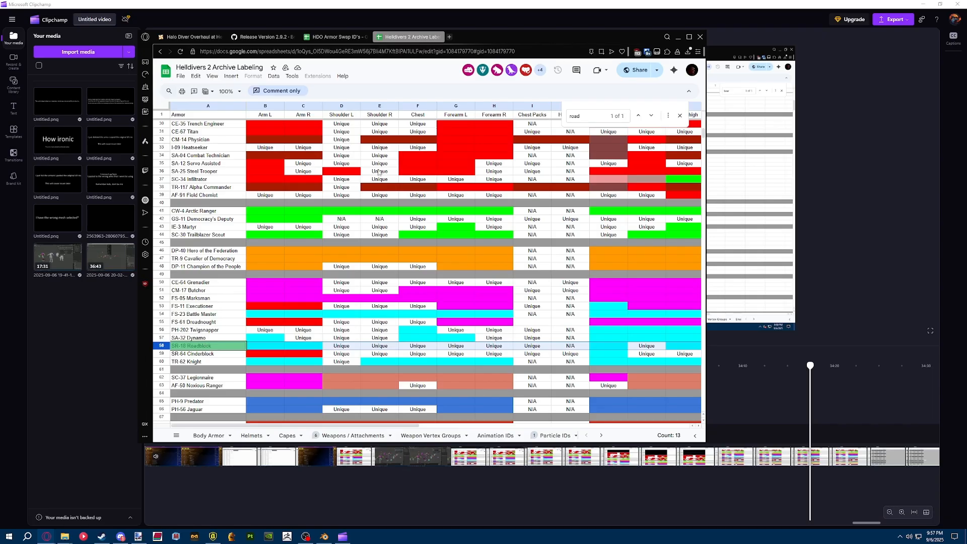
left_click(259, 345)
left_click(267, 340)
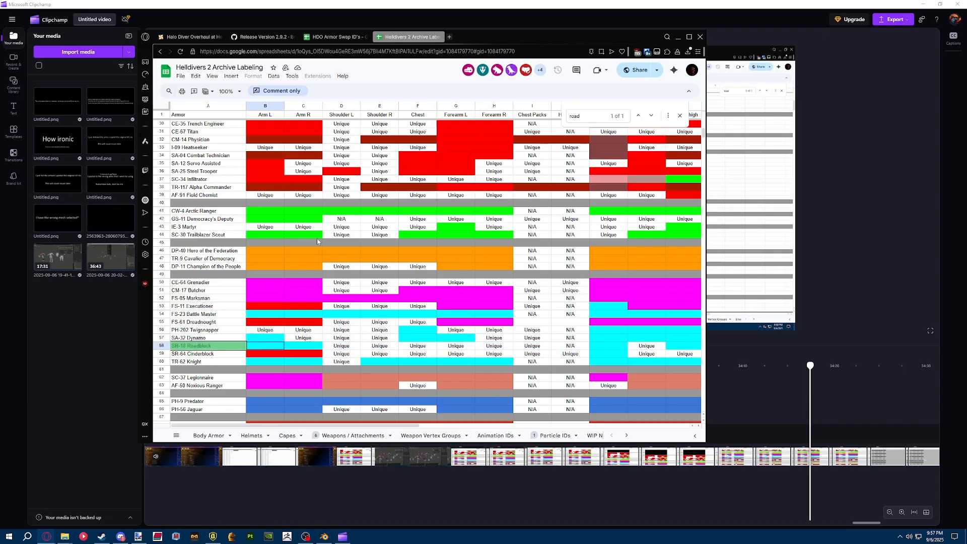
Look up the Left Arm's original ID under Wolf - RE-824 in the HDO Armor Swap ID's spreadsheet.
left_click(335, 37)
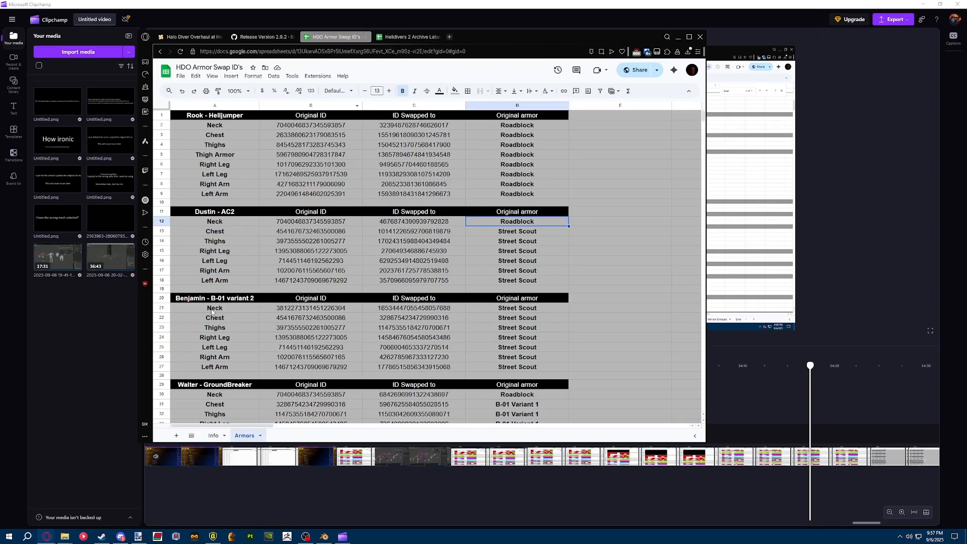
scroll(248, 234, "down", 6)
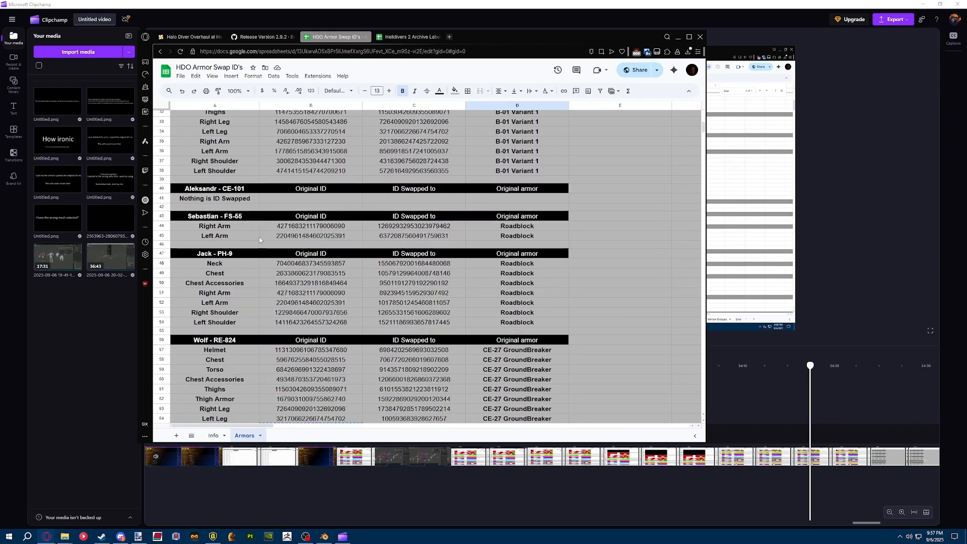
scroll(260, 241, "down", 3)
left_click(311, 198)
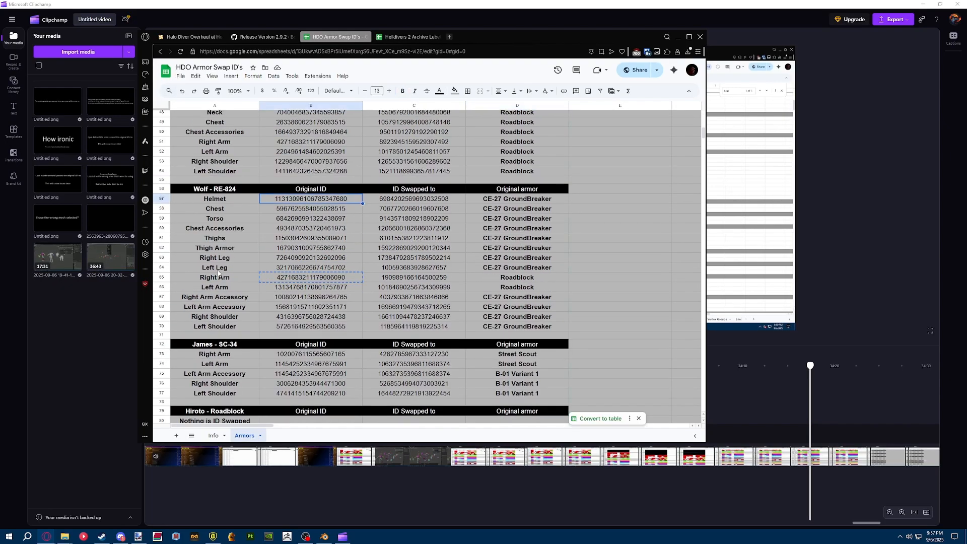
left_click(217, 287)
left_click(275, 290)
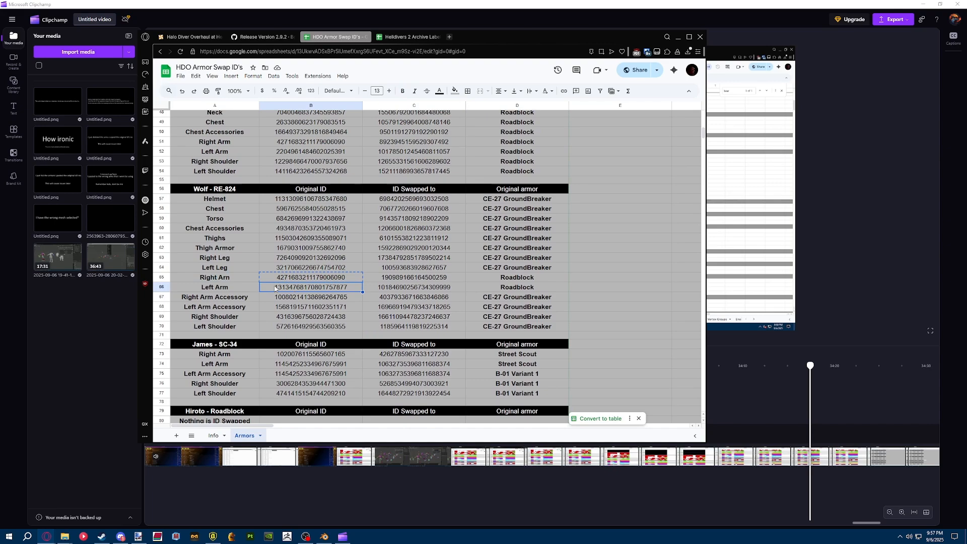
double_click(280, 288)
left_click_drag(276, 287, 409, 294)
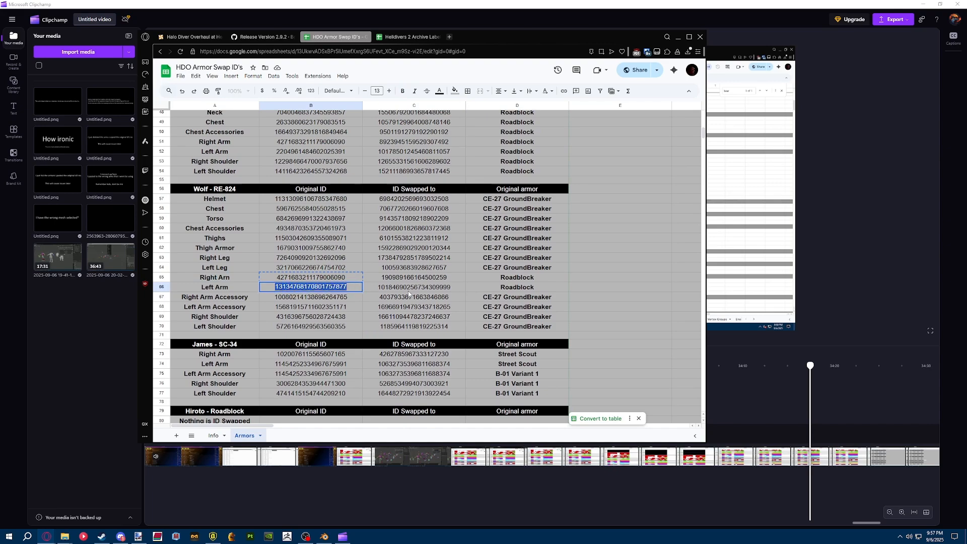
Compare Roadblock's shared arm parts in Archive Labeling with the original IDs of the Wolf - RE-824 right and left arms.
left_click(408, 36)
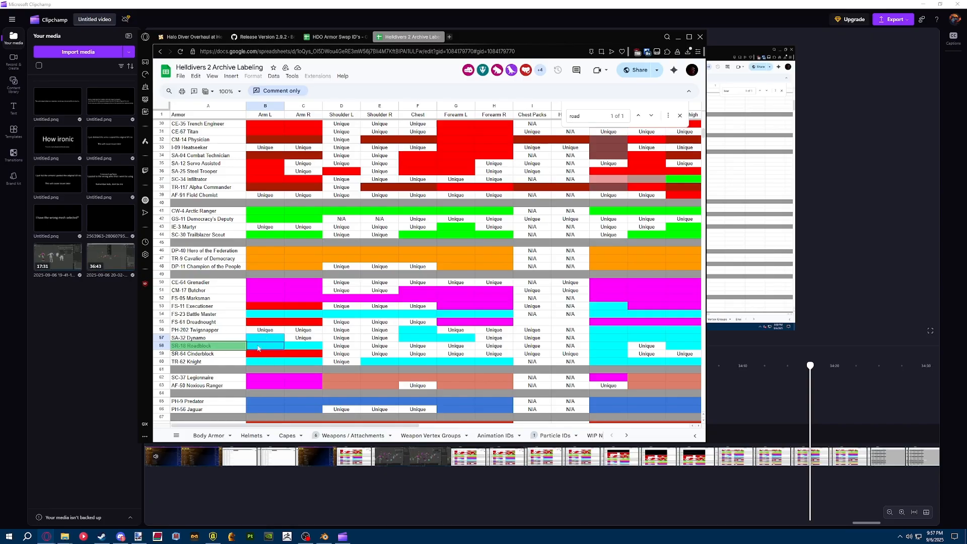
left_click(319, 37)
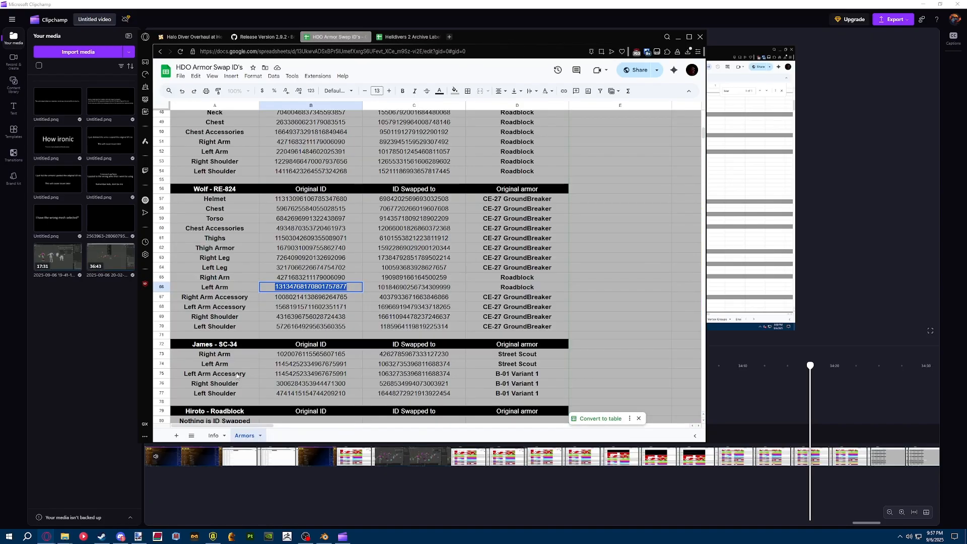
left_click(290, 278)
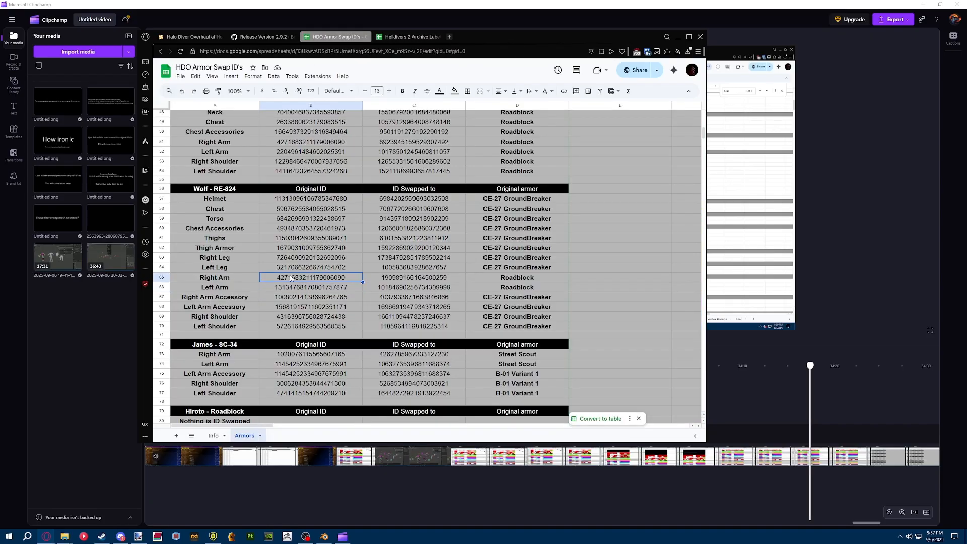
left_click(288, 289)
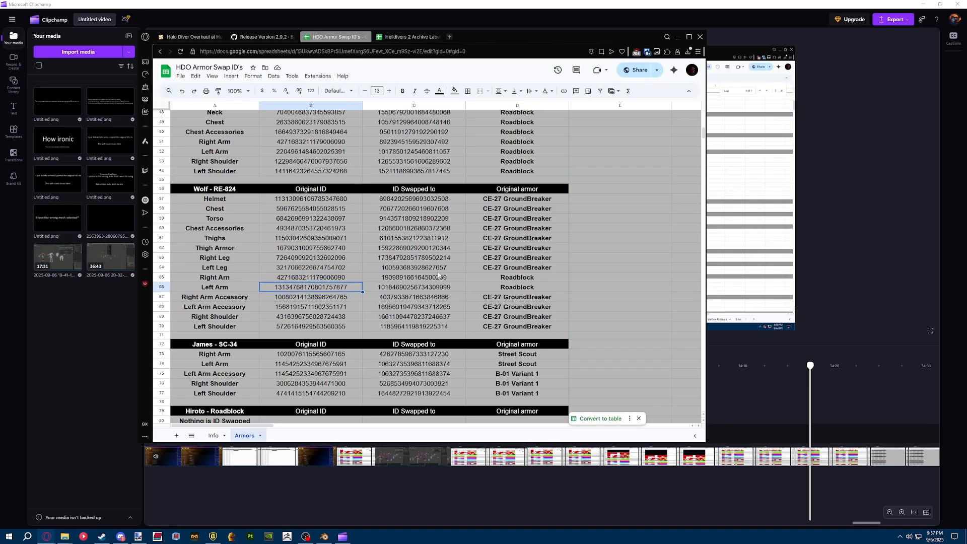
double_click(280, 291)
left_click(370, 261)
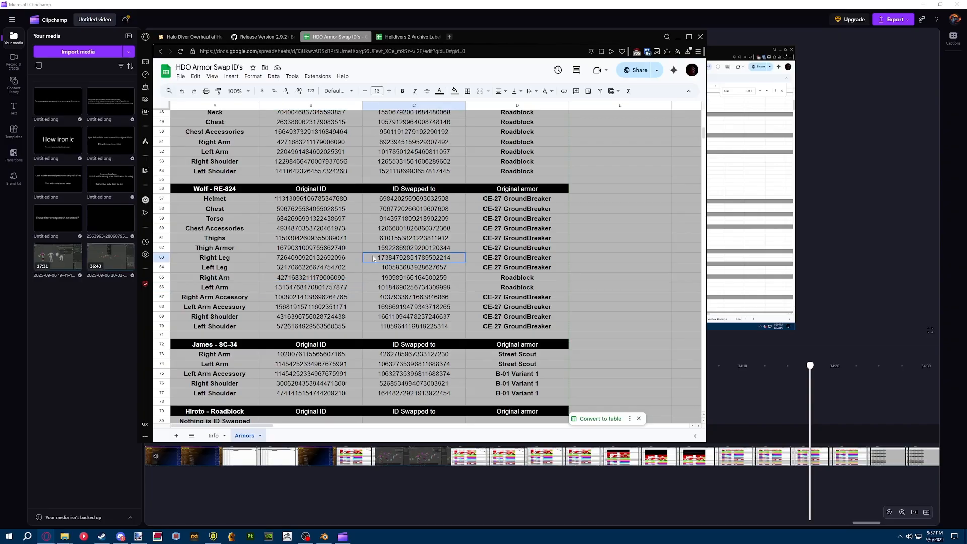
Check the swapped-to ID of the Wolf - RE-824 right arm against the left arm's original ID.
left_click(361, 288)
left_click(396, 280)
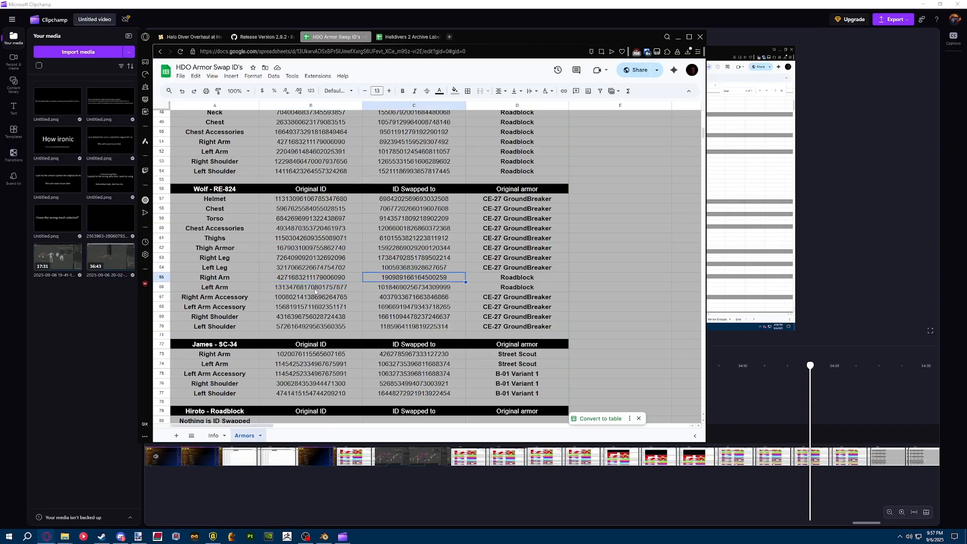
left_click(349, 288)
Switch to Blender to inspect the Z_ObjectID property of Torso_Armor_Slim_lod0.002, and return to the HDO Armor Swap ID's spreadsheet.
left_click(324, 537)
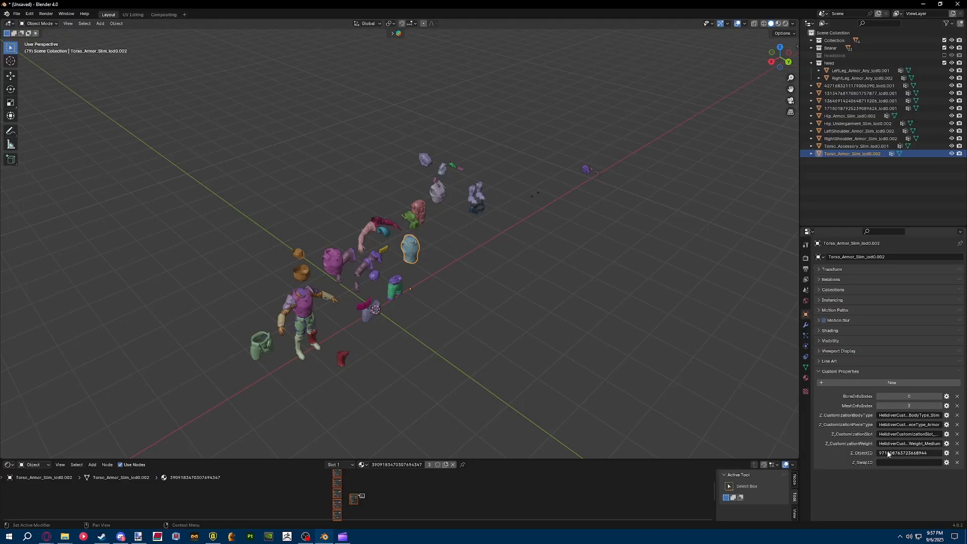
left_click(915, 453)
key("Return")
key("alt+Tab")
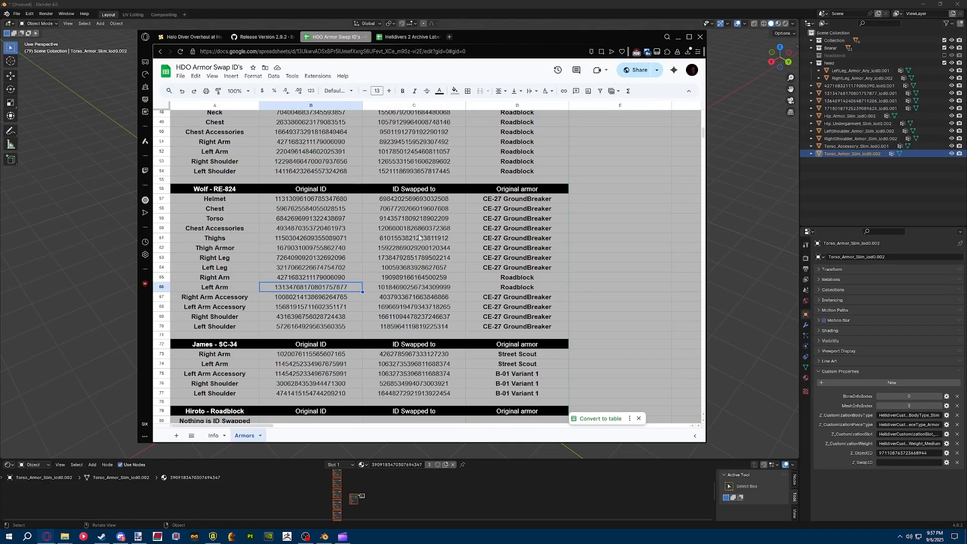